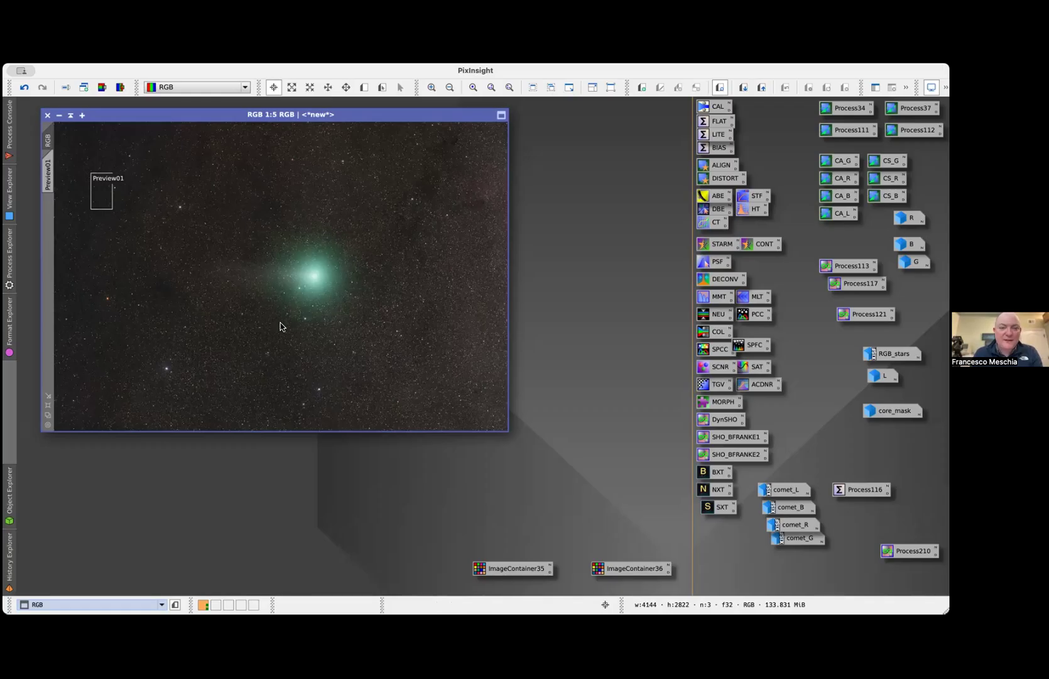
Replace the images loaded in Blink with all ten B-filter .xisf frames from the registered folder
left_click(424, 324)
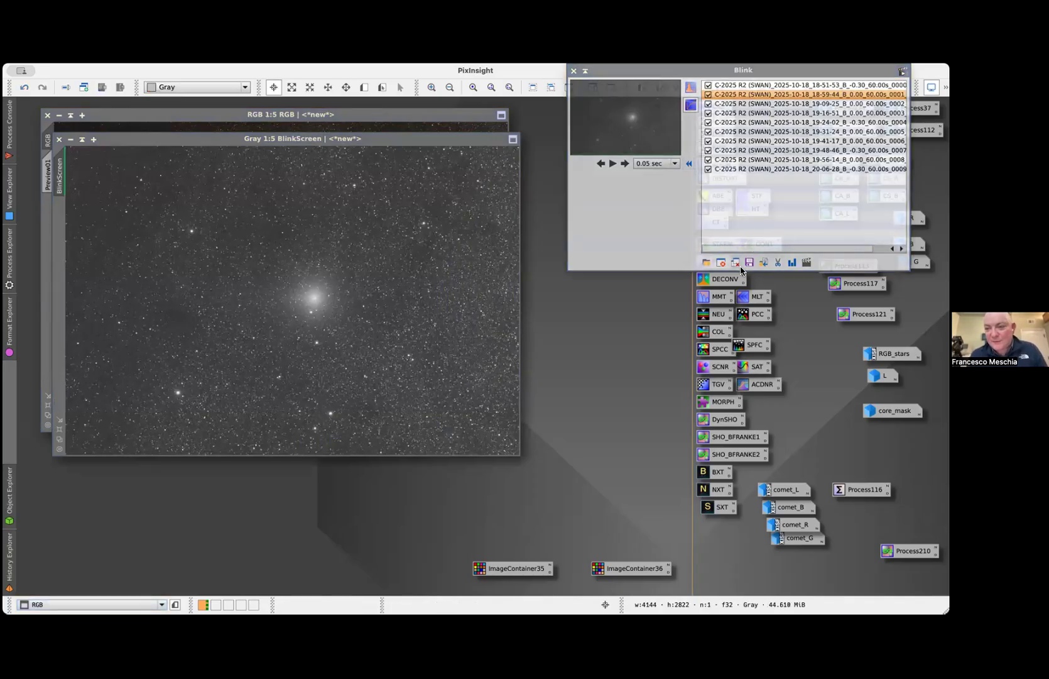
left_click(735, 262)
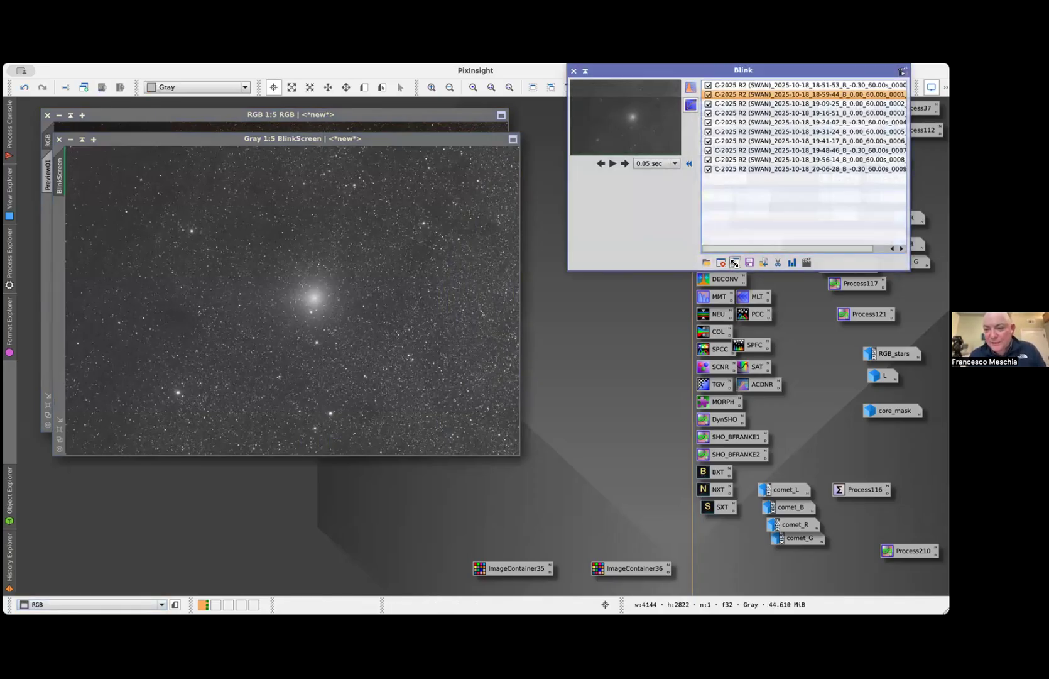
left_click(706, 263)
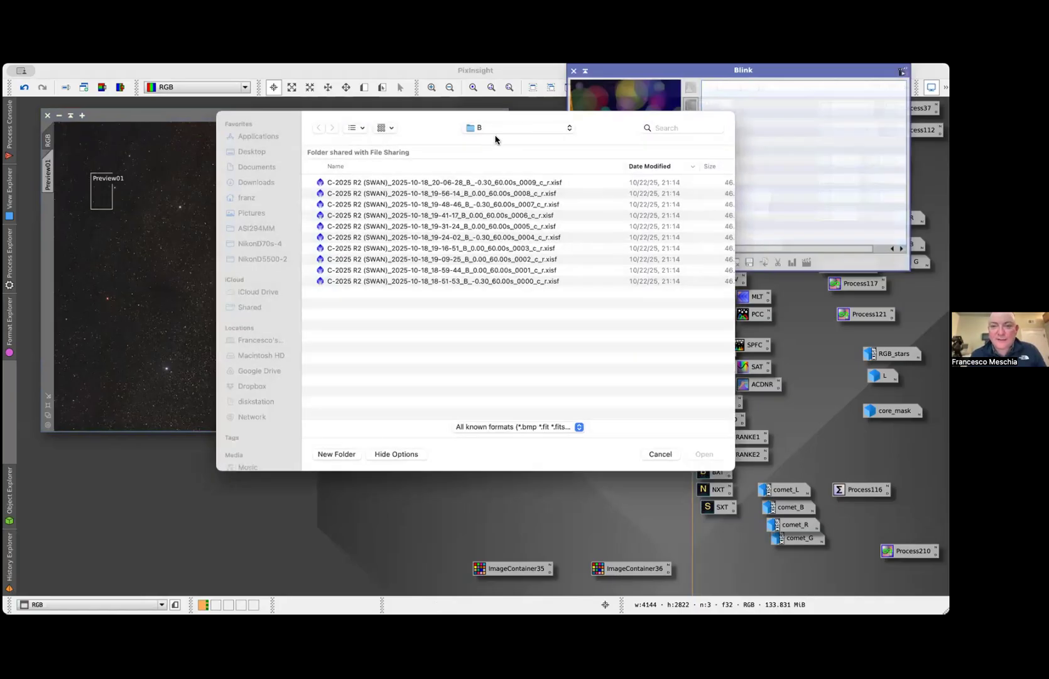
left_click(481, 129)
left_click(484, 150)
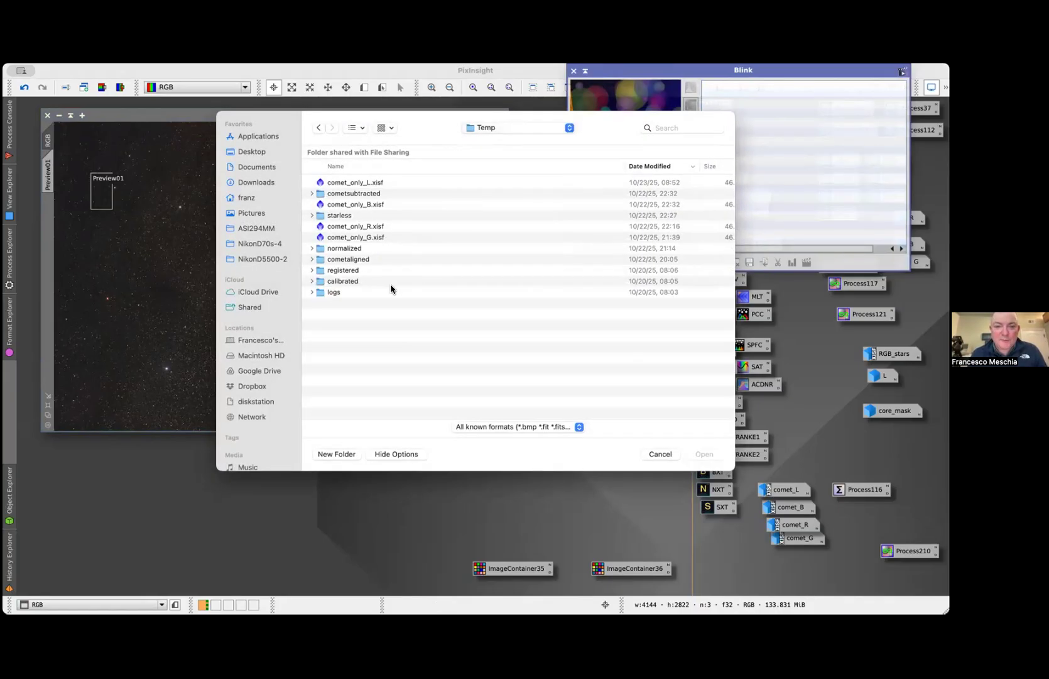
double_click(342, 271)
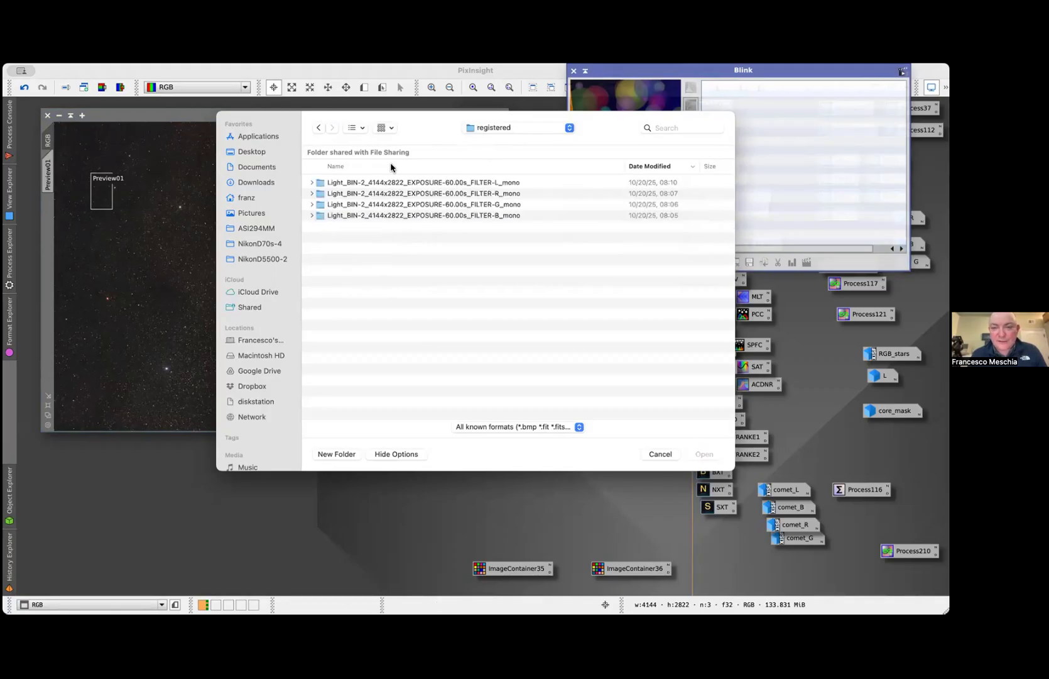
double_click(412, 217)
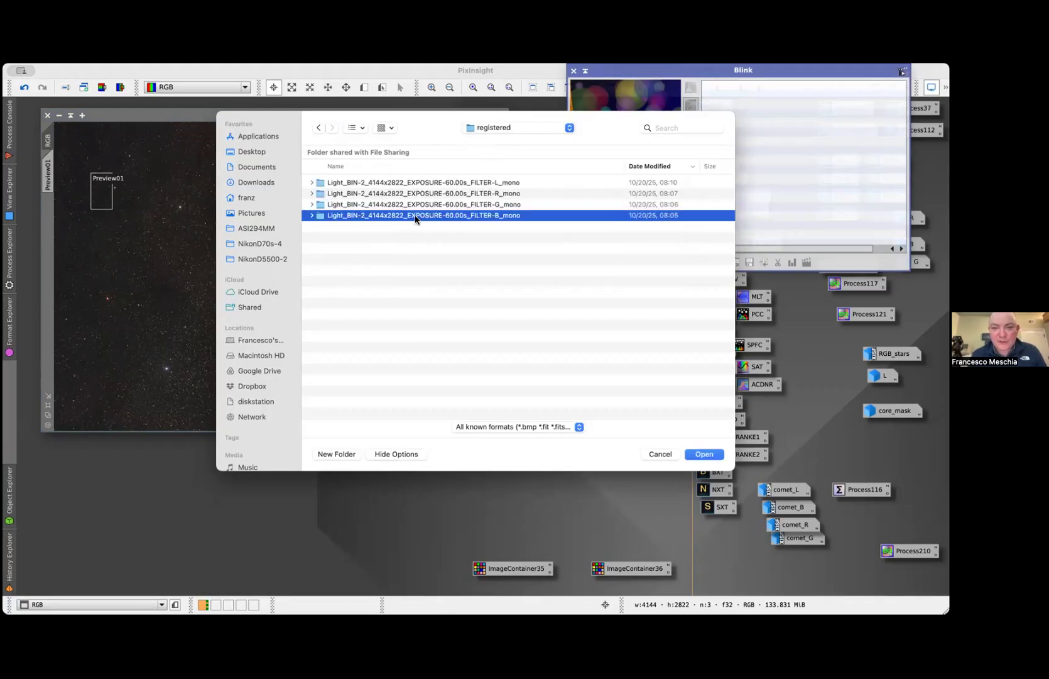
left_click(422, 193)
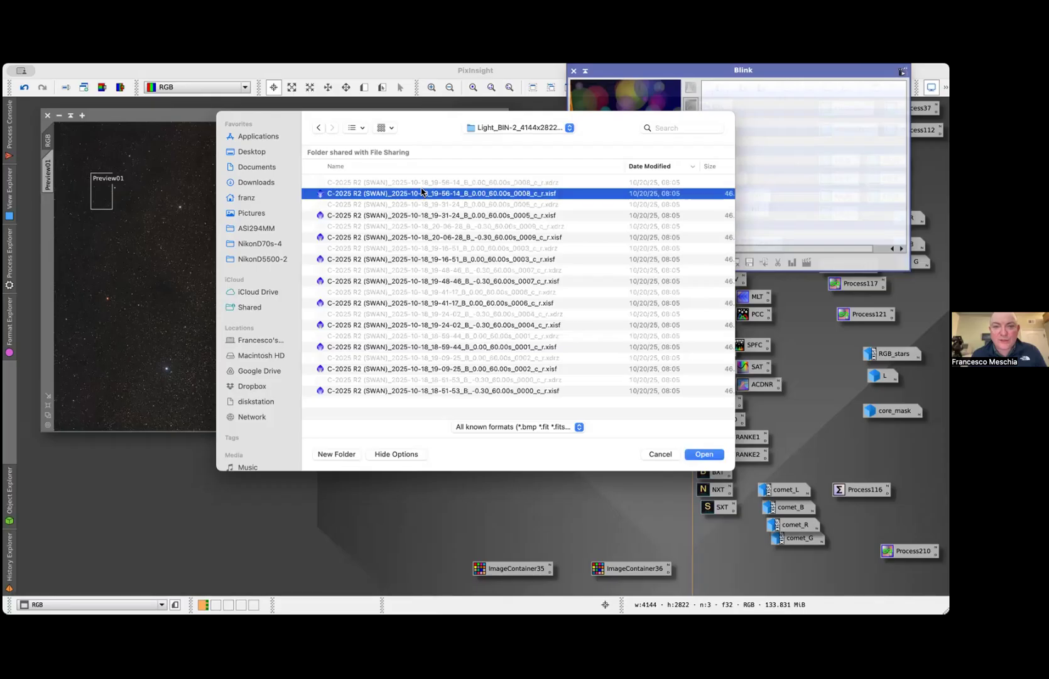
left_click(397, 390, "shift")
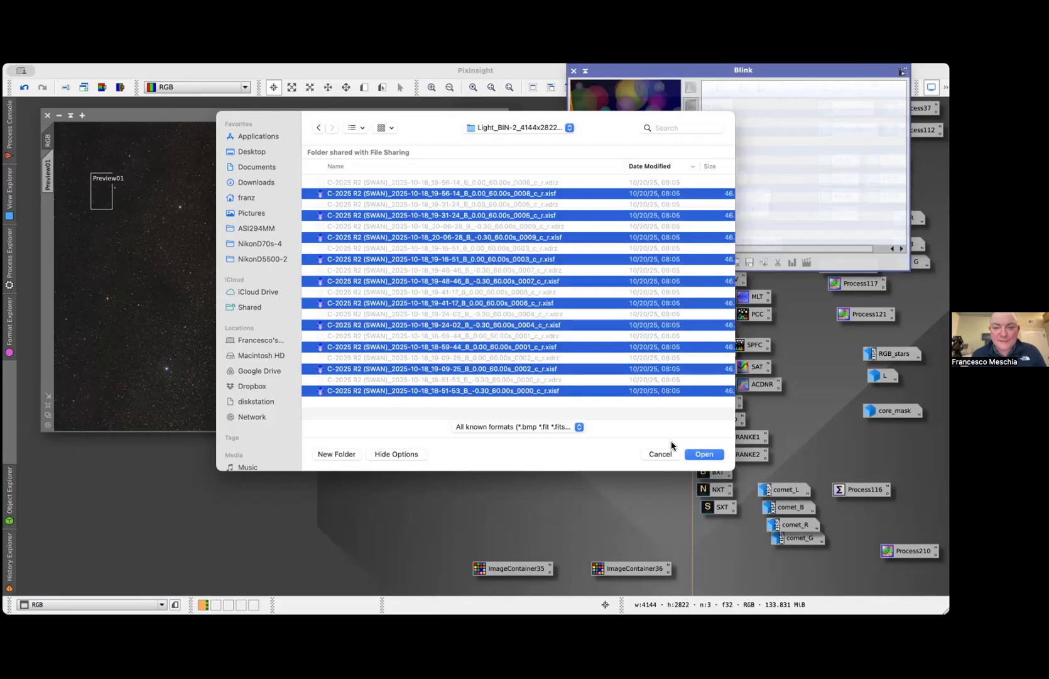
left_click(704, 454)
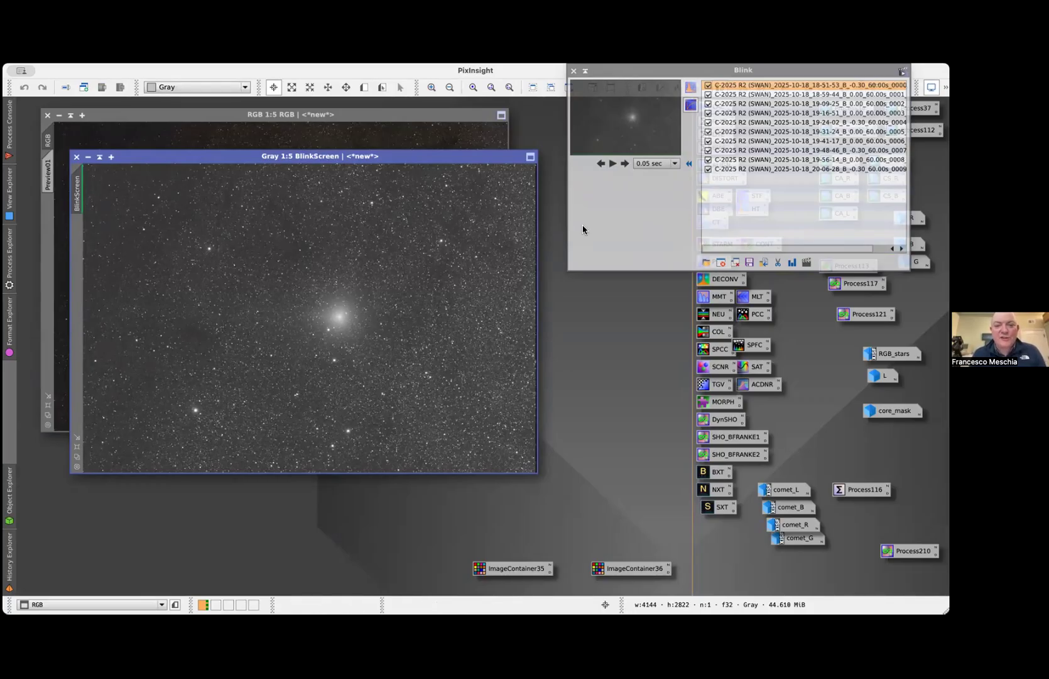
Play the Blink animation of the registered B frames and stop it
left_click(614, 165)
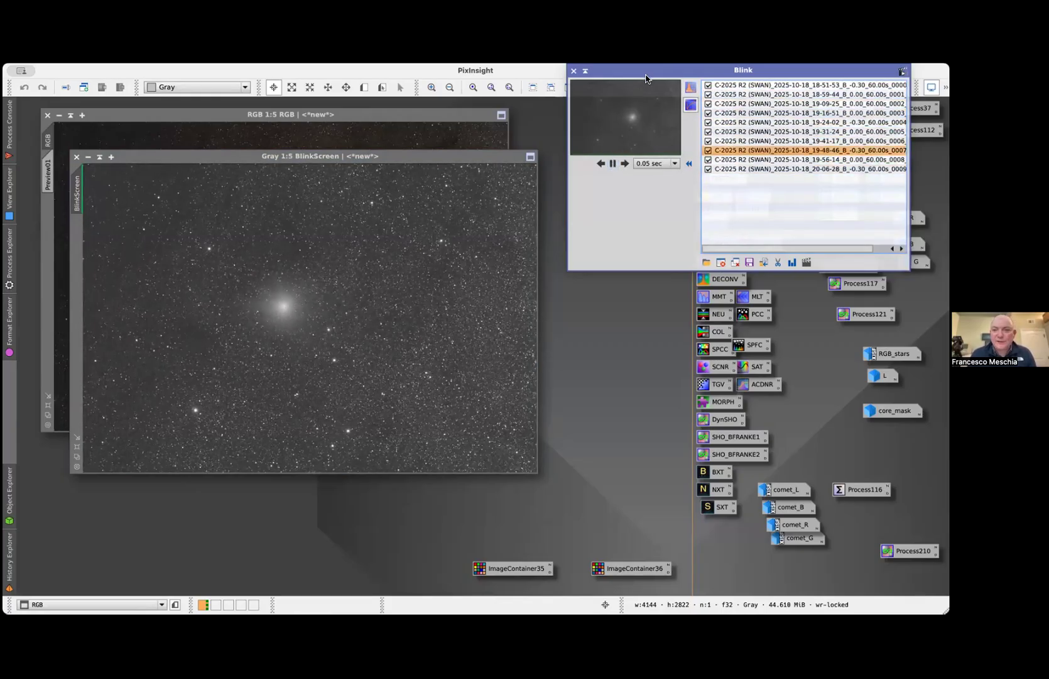
left_click(613, 163)
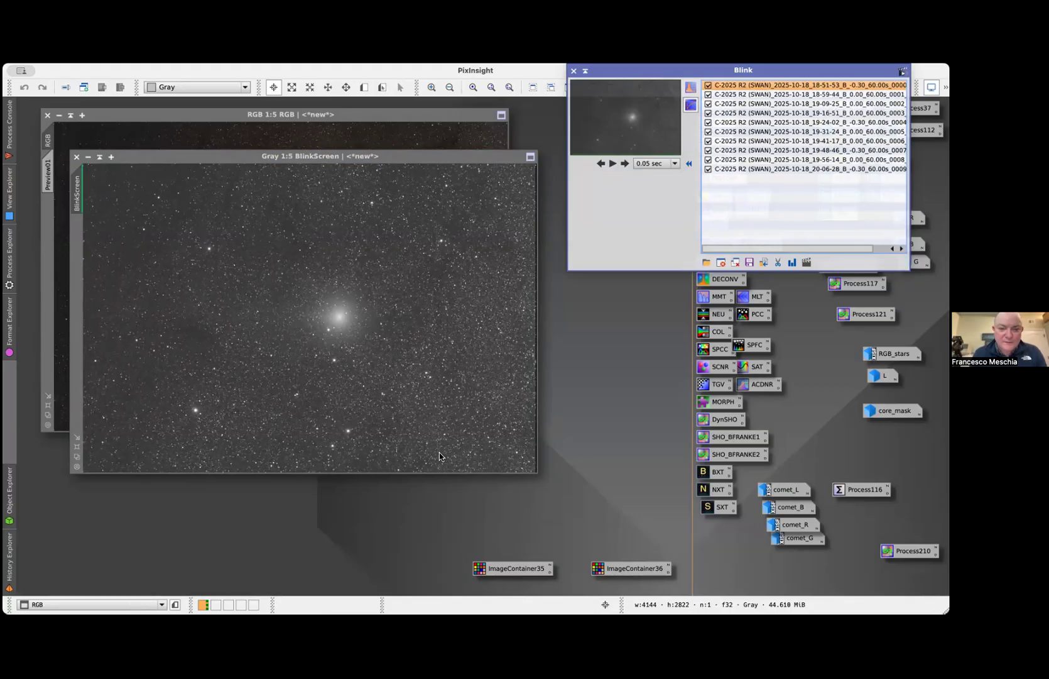
Open HistogramTransformation tracking the BlinkScreen view and set its horizontal zoom to 100
key("ctrl+h")
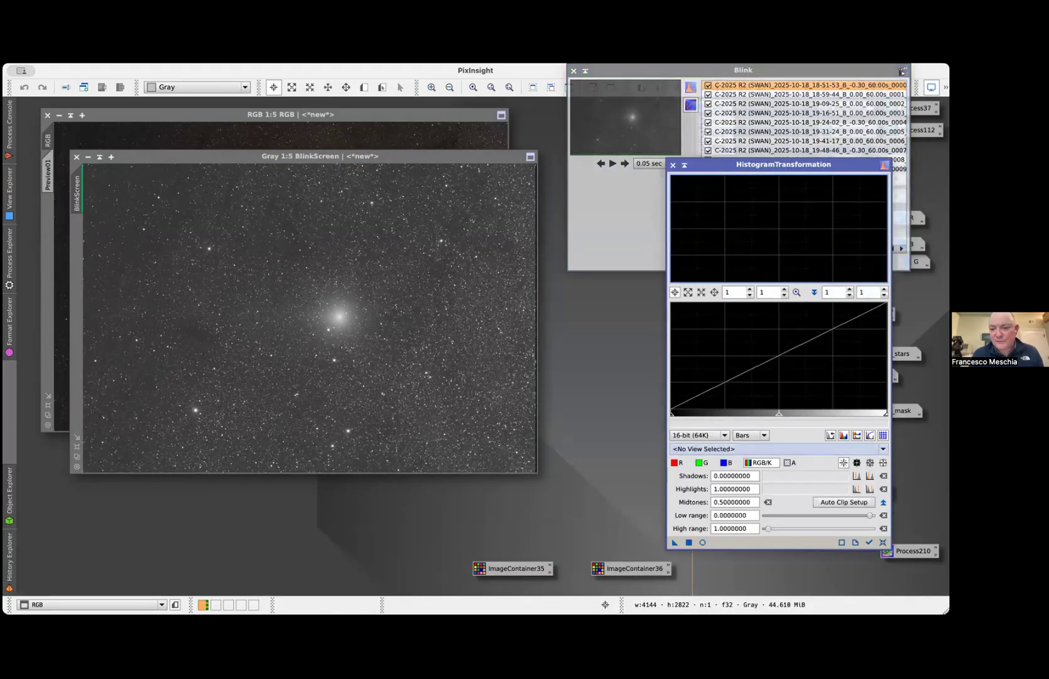
left_click(734, 294)
type("00")
key("Return")
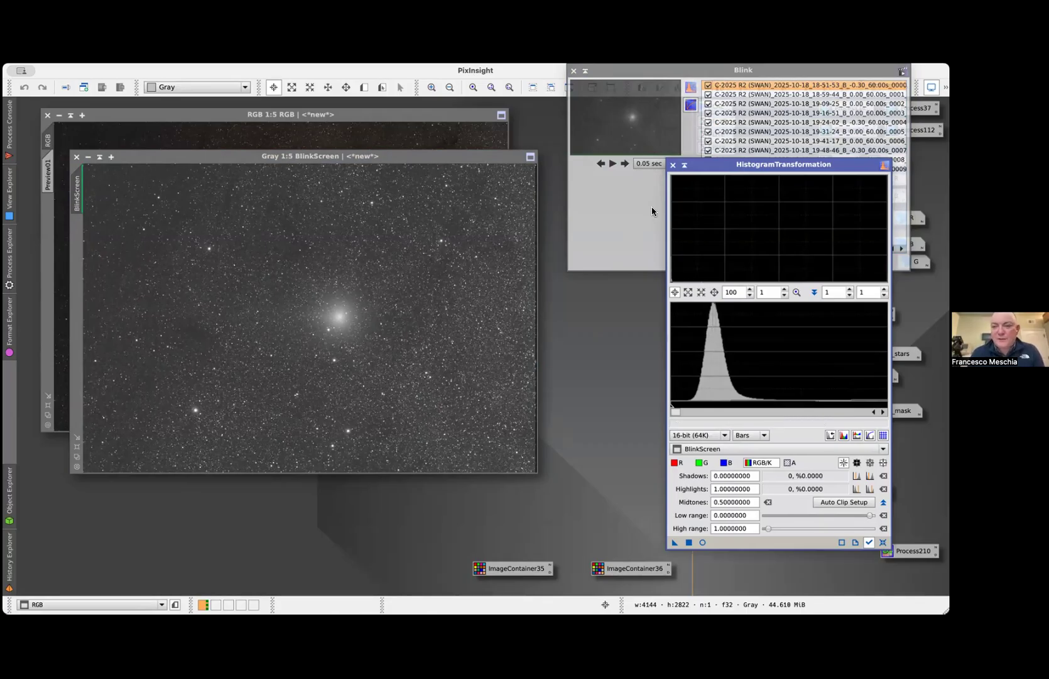
Step forward through the registered Blink frames up to frame 0007 to compare their histograms
left_click(624, 163)
left_click(624, 164)
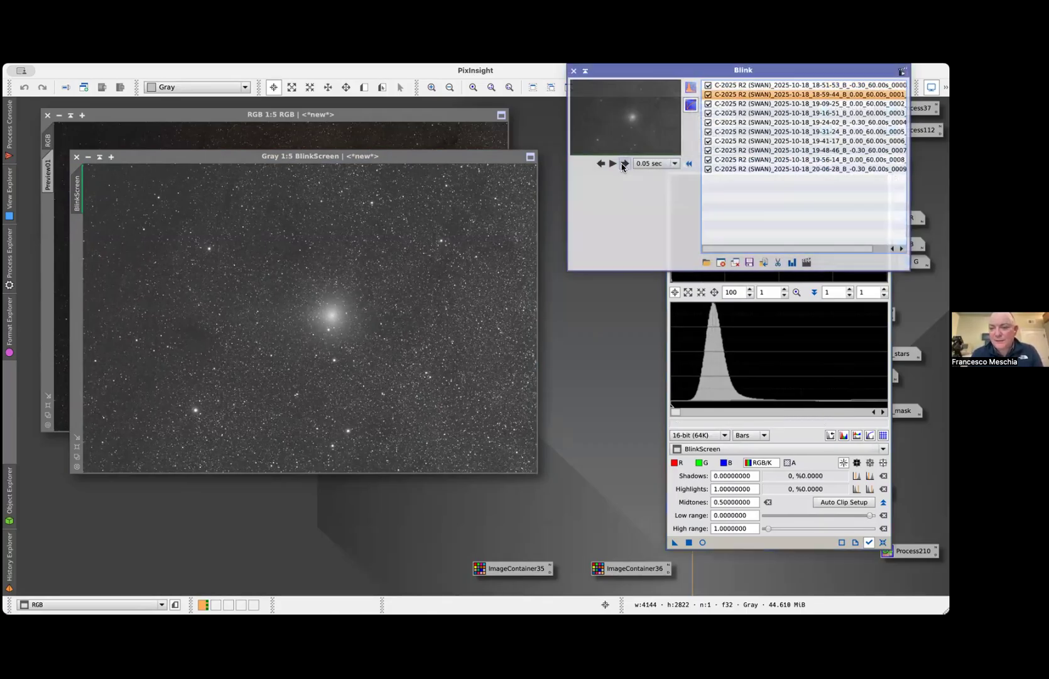
left_click(624, 163)
left_click(624, 164)
left_click(624, 165)
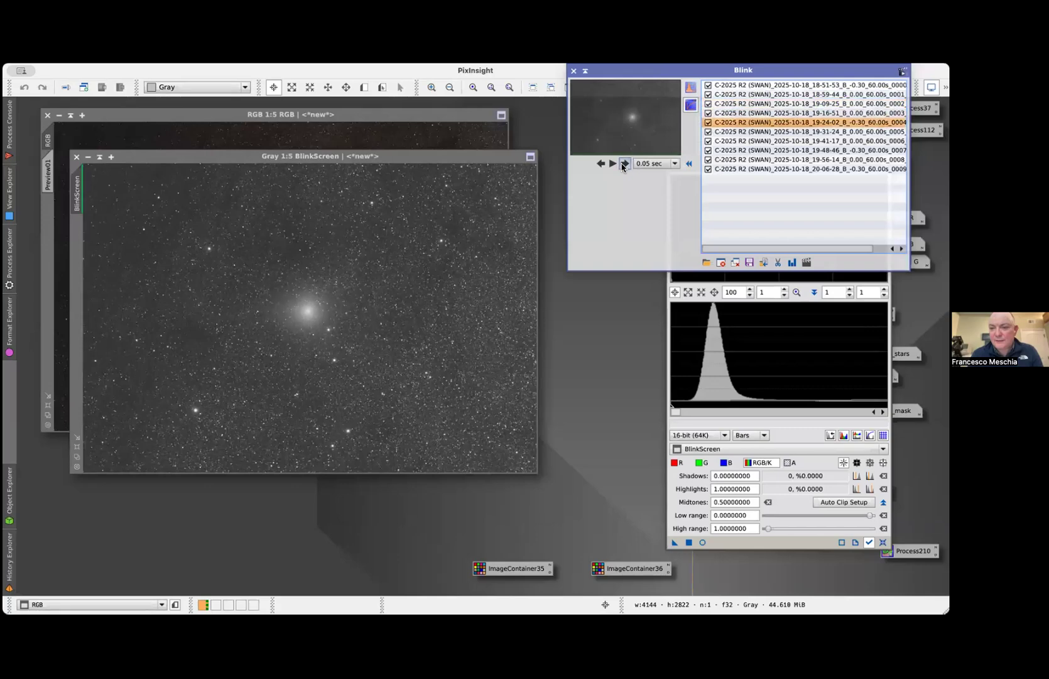
left_click(624, 165)
left_click(624, 164)
left_click(624, 165)
left_click(624, 164)
left_click(624, 164)
left_click(624, 164)
left_click(624, 165)
left_click(624, 165)
left_click(624, 165)
left_click(624, 164)
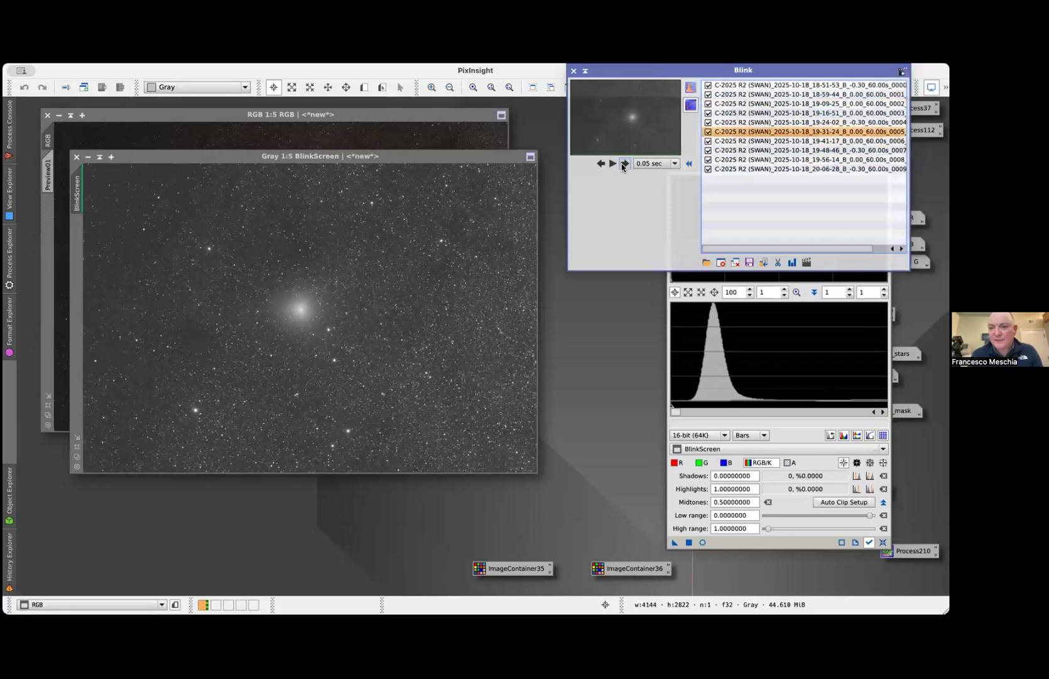
left_click(624, 164)
left_click(624, 165)
left_click(624, 165)
left_click(869, 542)
left_click(869, 543)
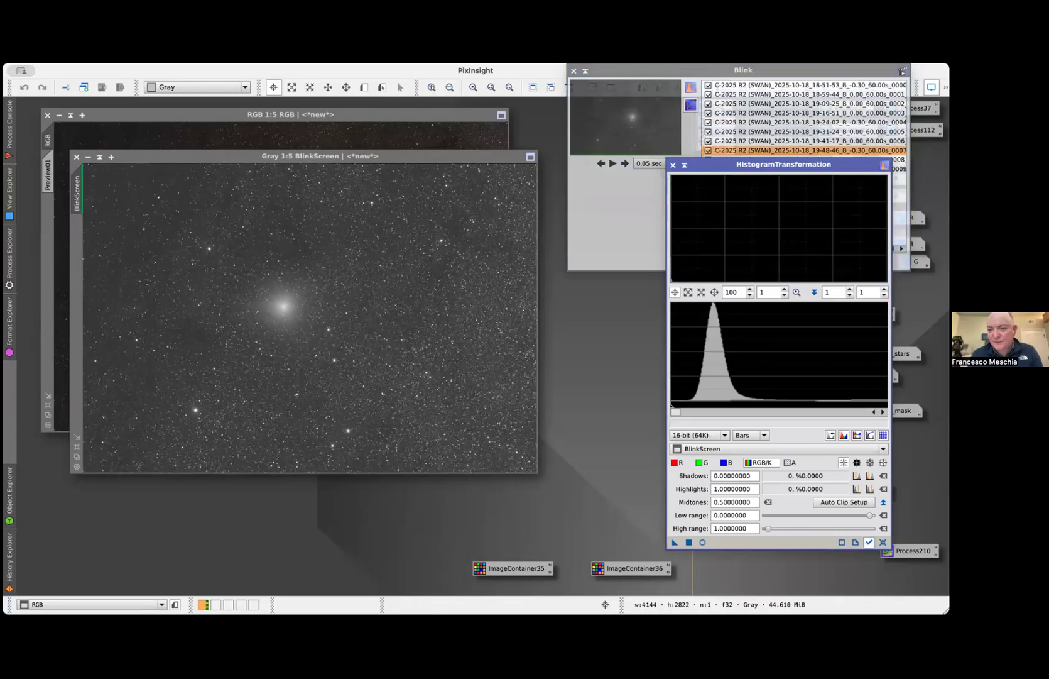
left_click(620, 257)
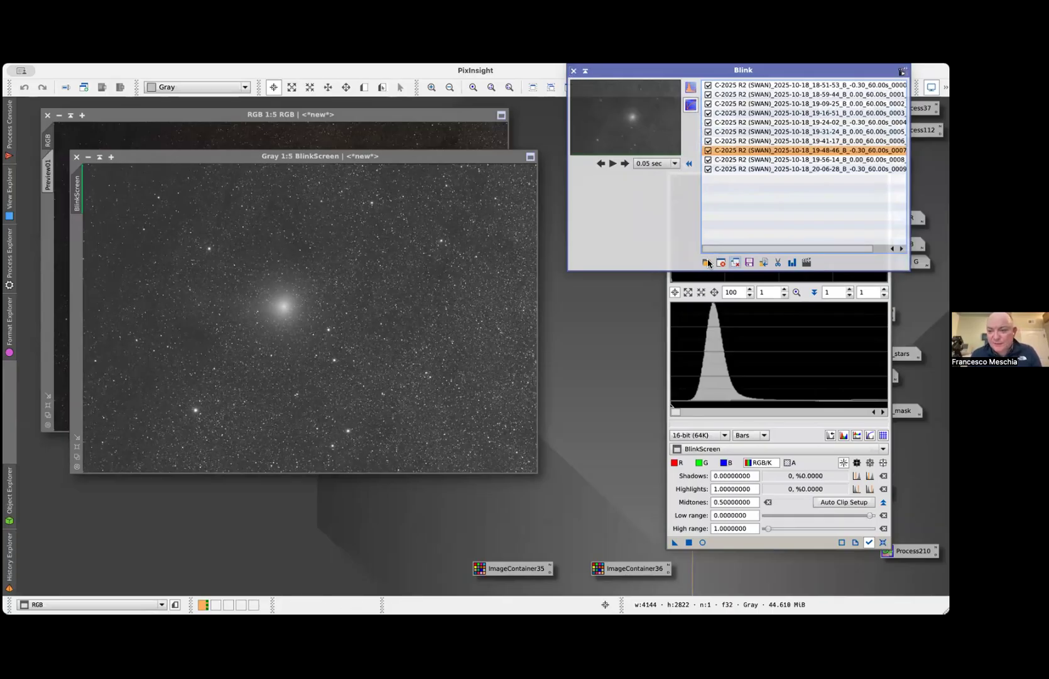
Replace the registered frames in Blink with all ten B-filter frames from the normalized folder
left_click(737, 261)
left_click(705, 262)
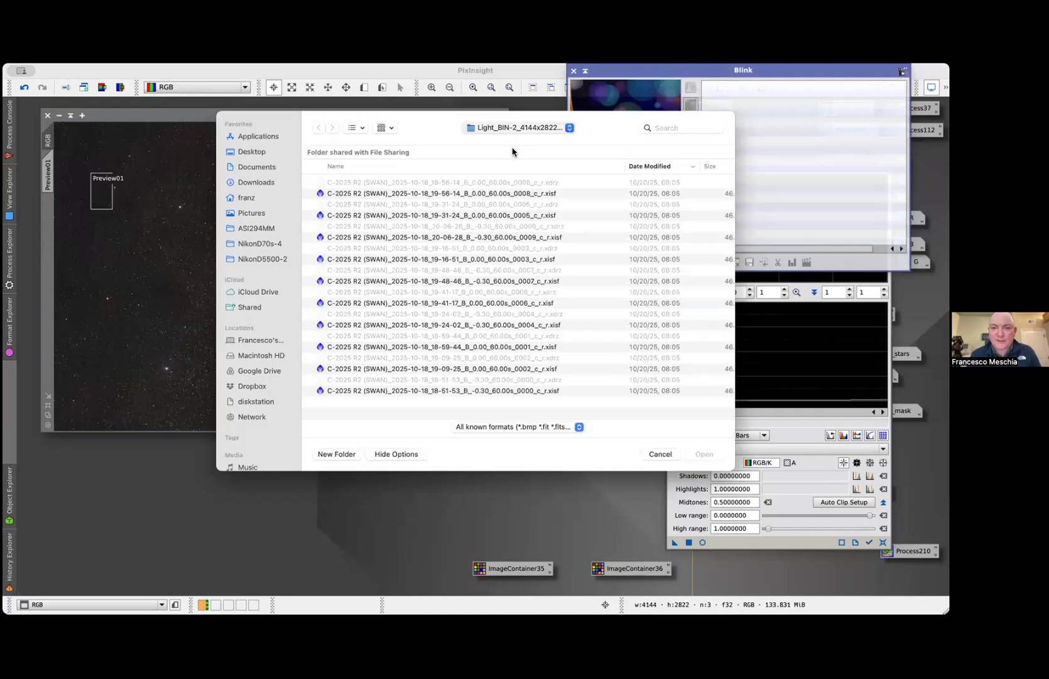
left_click(512, 152)
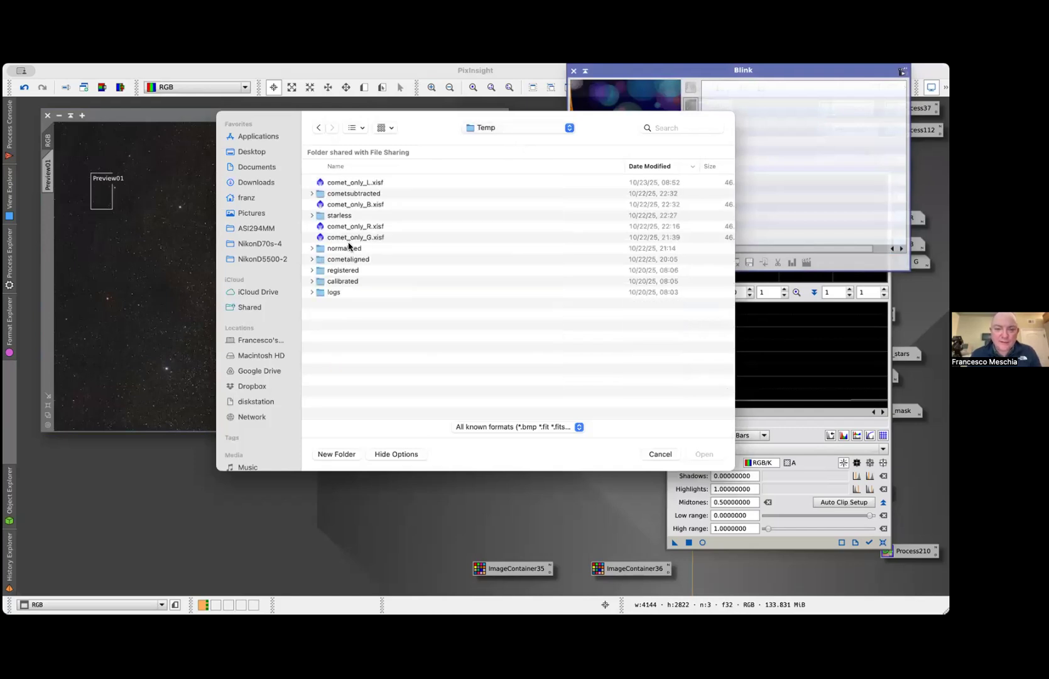
double_click(345, 250)
double_click(347, 194)
left_click(382, 182)
left_click(368, 283, "shift")
key("Return")
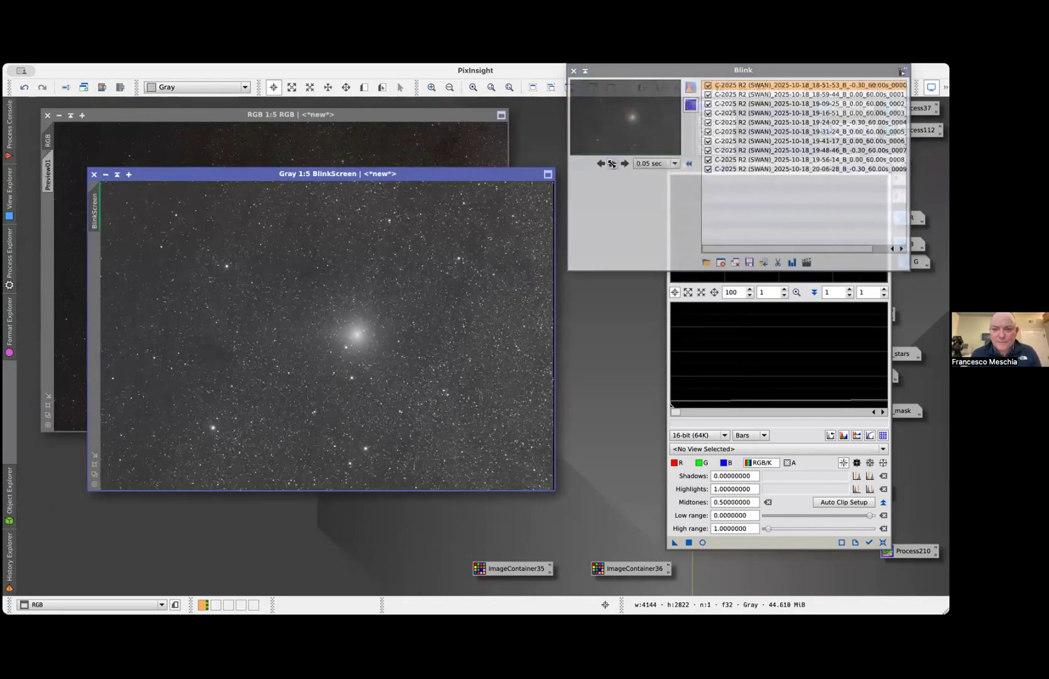
Play the Blink animation of the normalized frames, stop it, and clear the Blink window out of the way
left_click(611, 164)
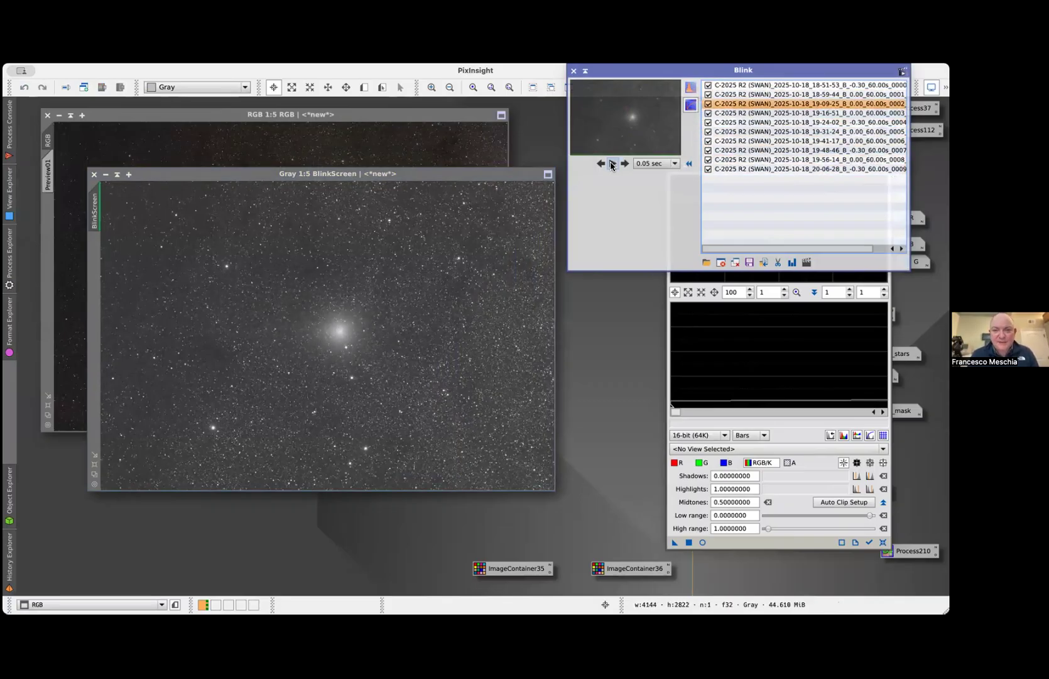
left_click_drag(632, 71, 312, 218)
left_click(328, 220)
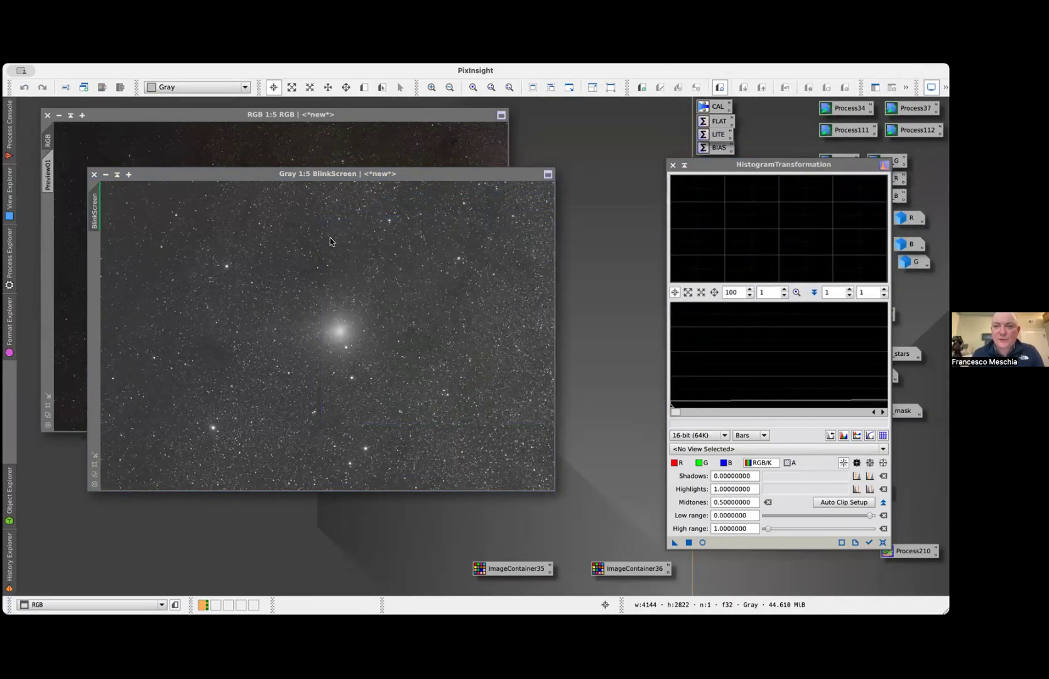
Open ImageContainer36 to review its list of registered L frames and its output settings, and close HistogramTransformation
double_click(605, 571)
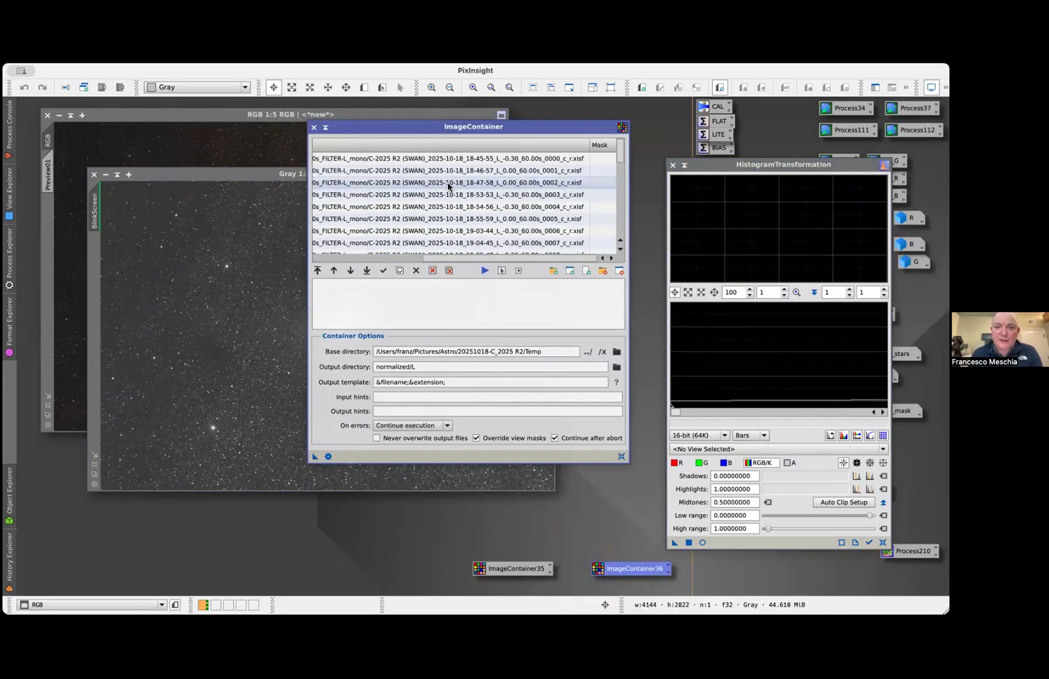
scroll(449, 187, "down", 8)
scroll(448, 186, "up", 8)
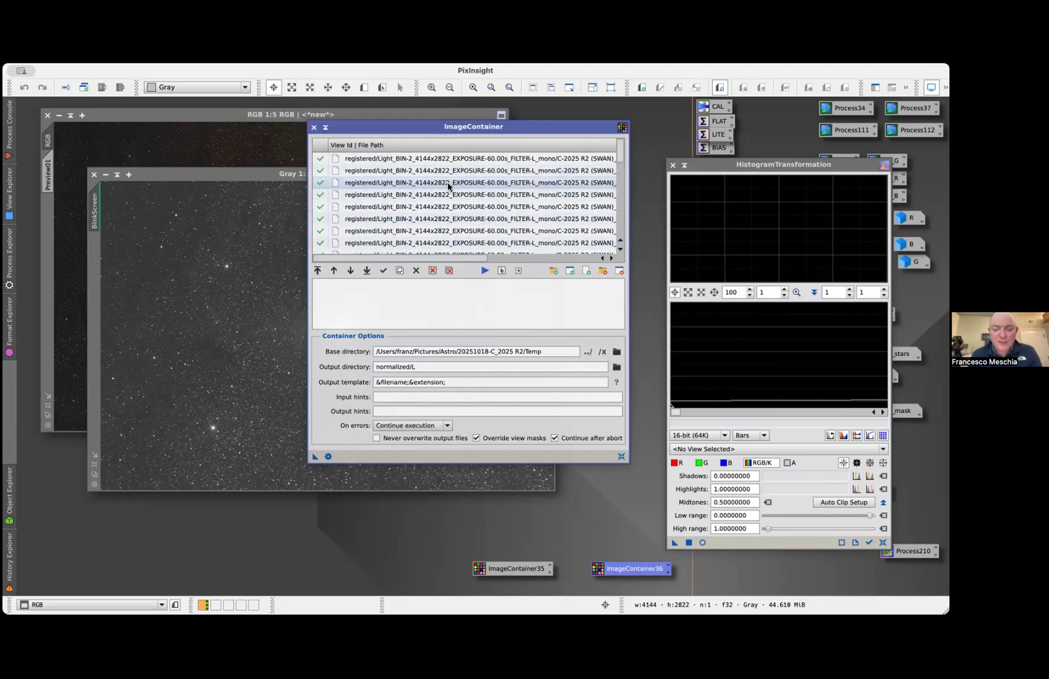
scroll(510, 202, "right", 5)
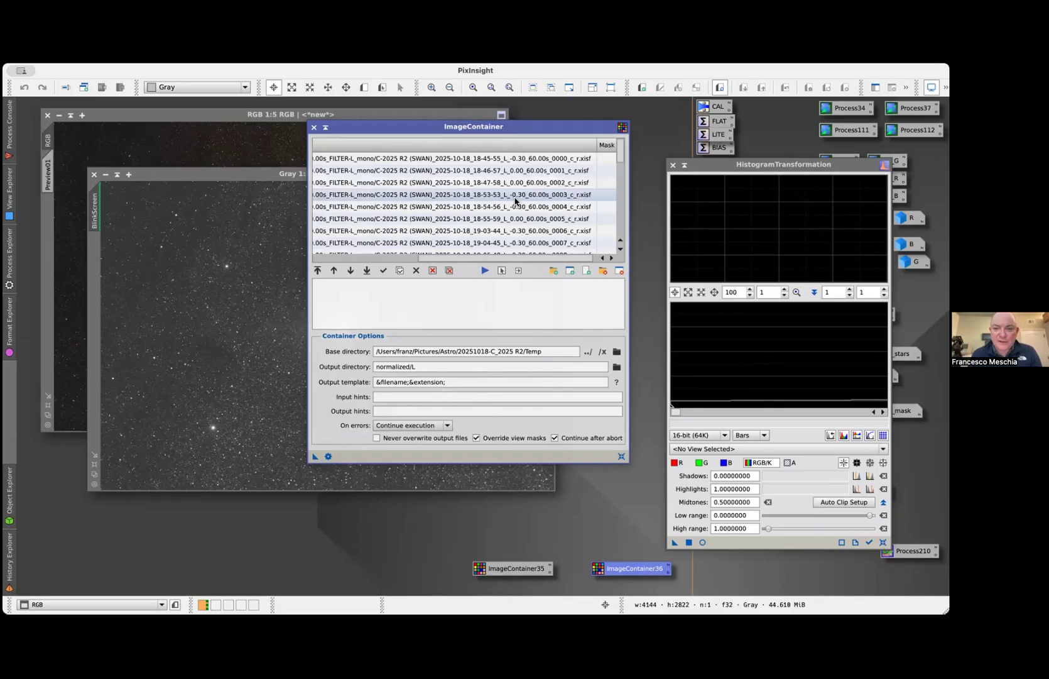
scroll(495, 183, "down", 8)
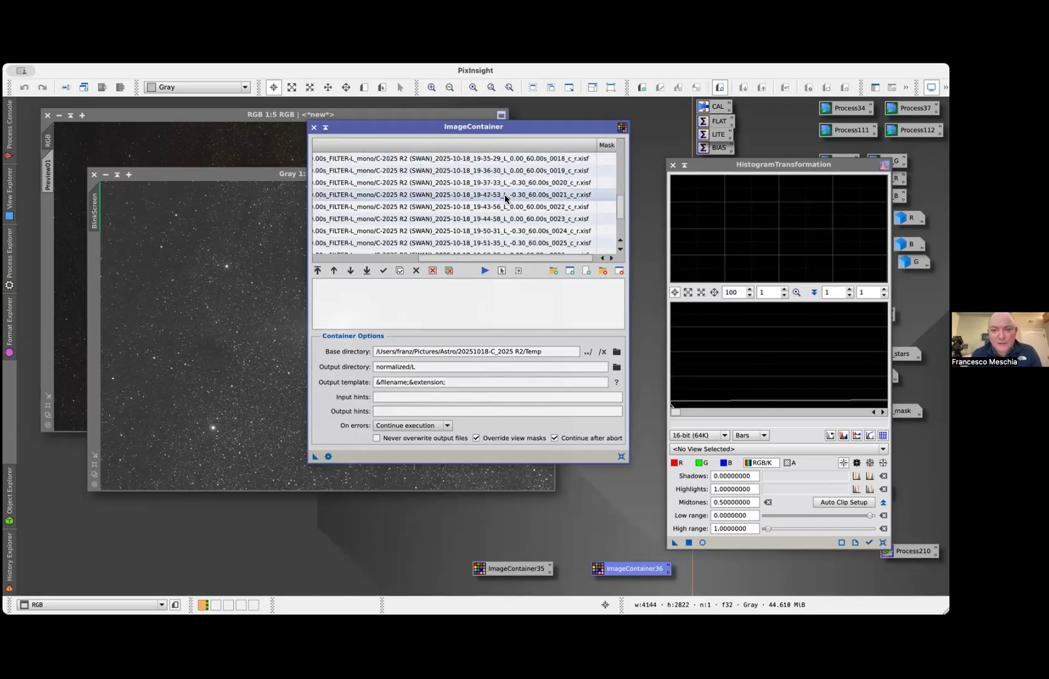
scroll(504, 194, "up", 8)
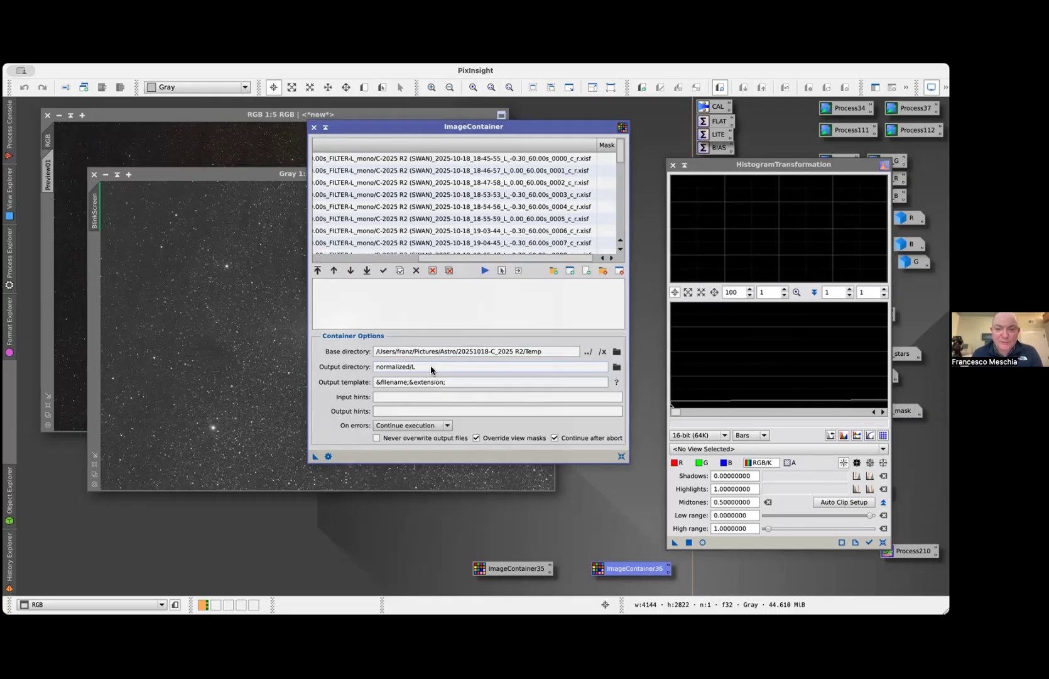
left_click(673, 165)
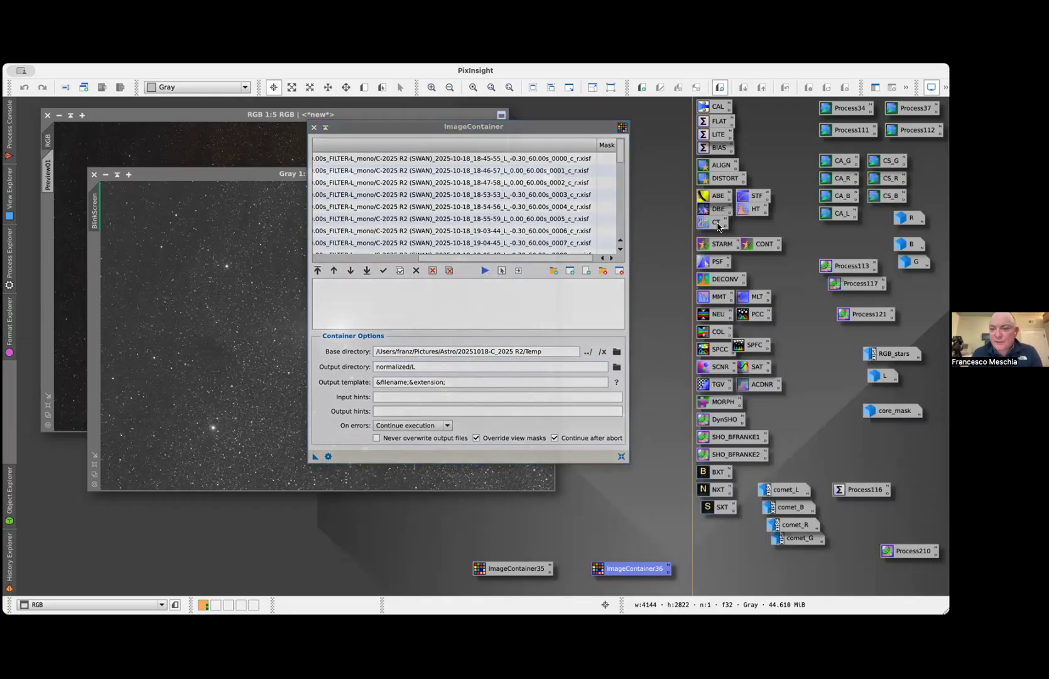
Open and close the saved PixelMath instances Process210, Process121, Process117 and Process113 in turn to review their expressions
left_click(816, 380)
double_click(911, 550)
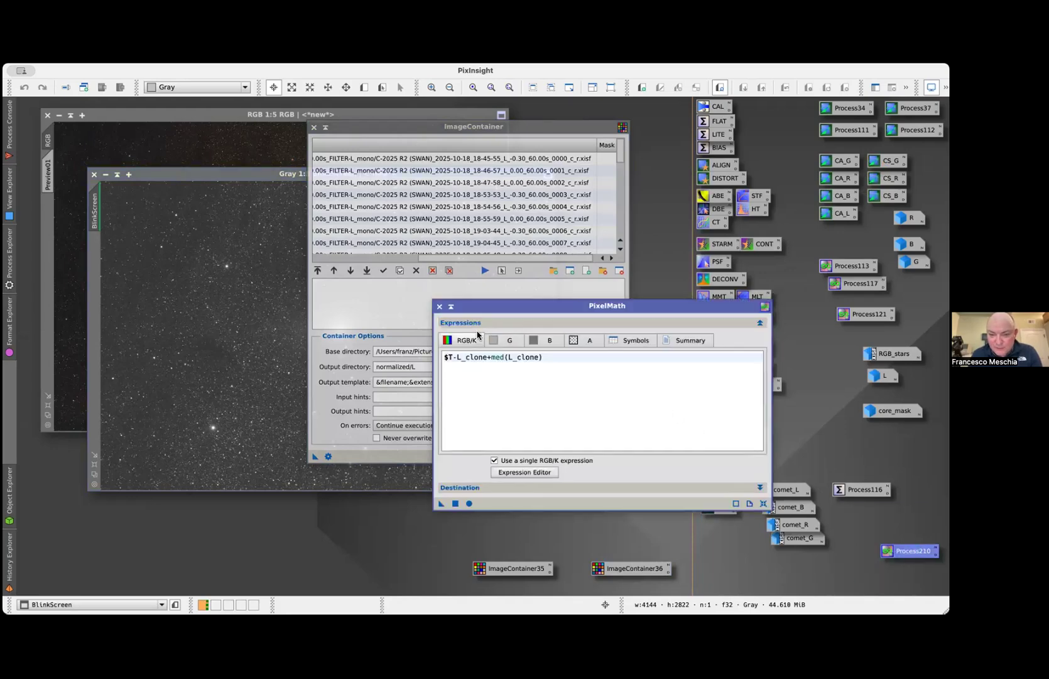
left_click(439, 306)
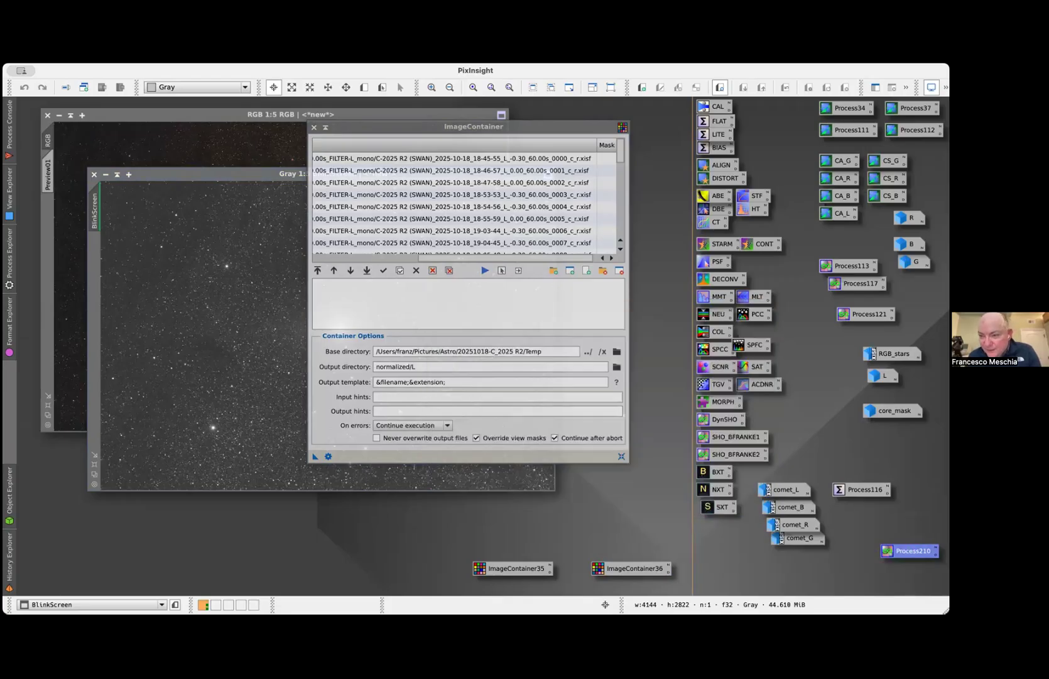
double_click(869, 314)
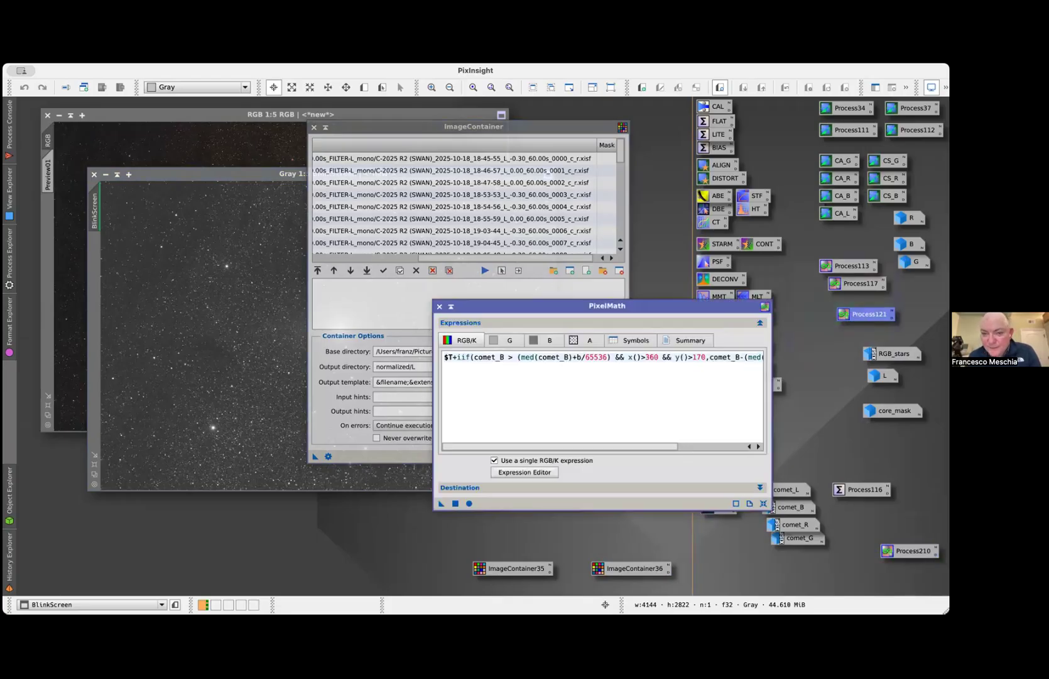
left_click(440, 306)
double_click(860, 283)
left_click_drag(860, 283, 440, 307)
left_click(440, 306)
double_click(837, 266)
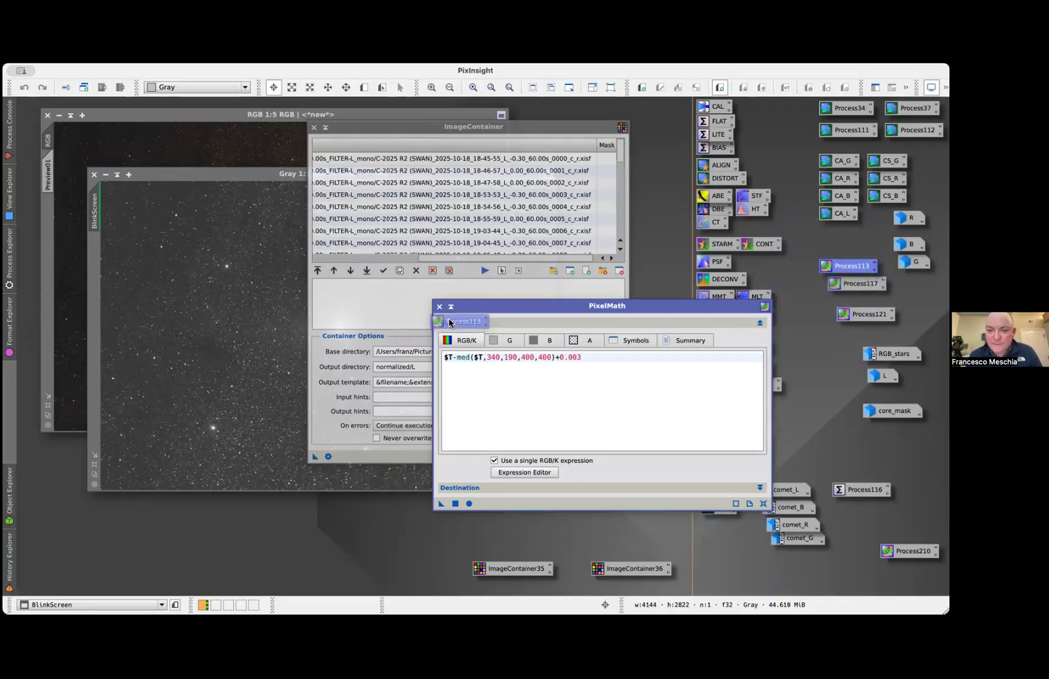
left_click(440, 306)
Open AutomaticBackgroundExtractor and set its interpolation function degree to 1
left_click(800, 272)
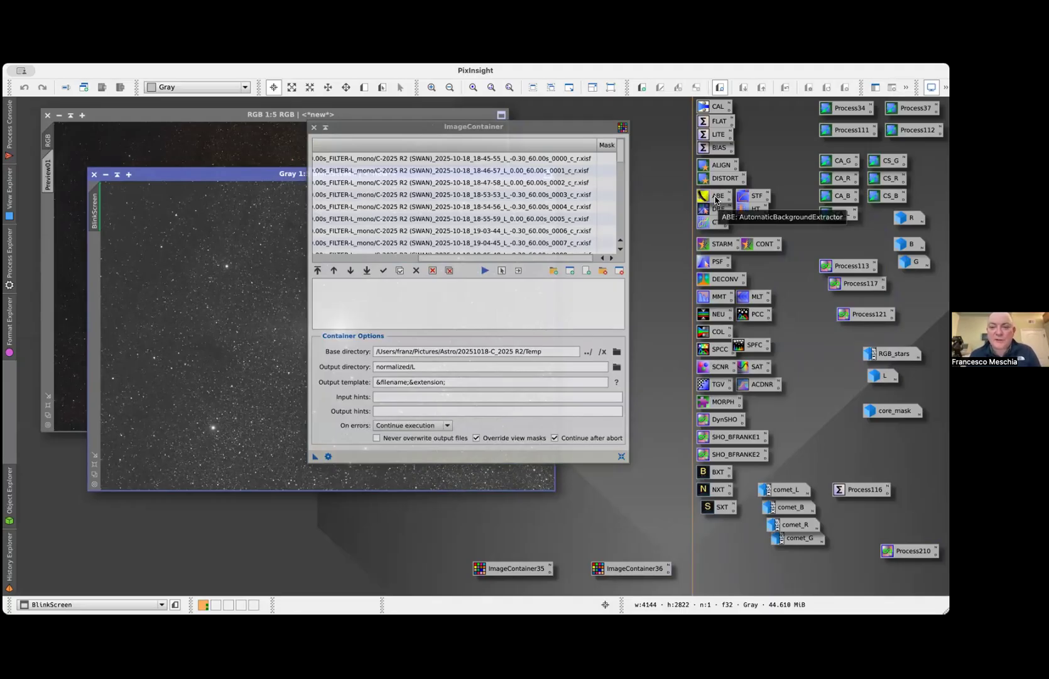
double_click(715, 199)
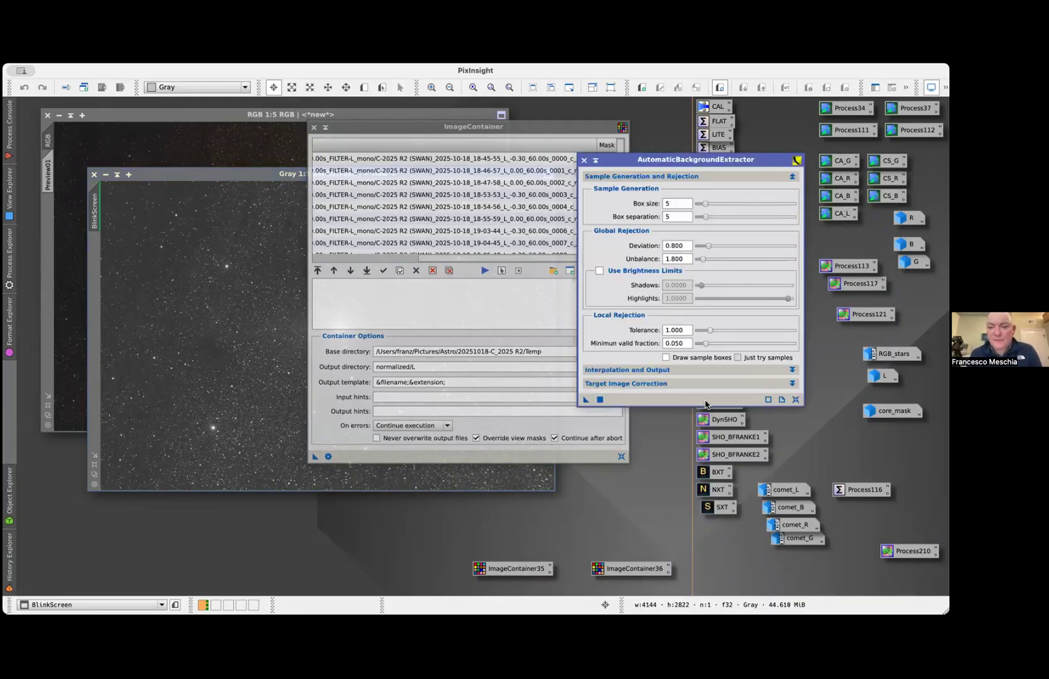
left_click(698, 370)
double_click(674, 384)
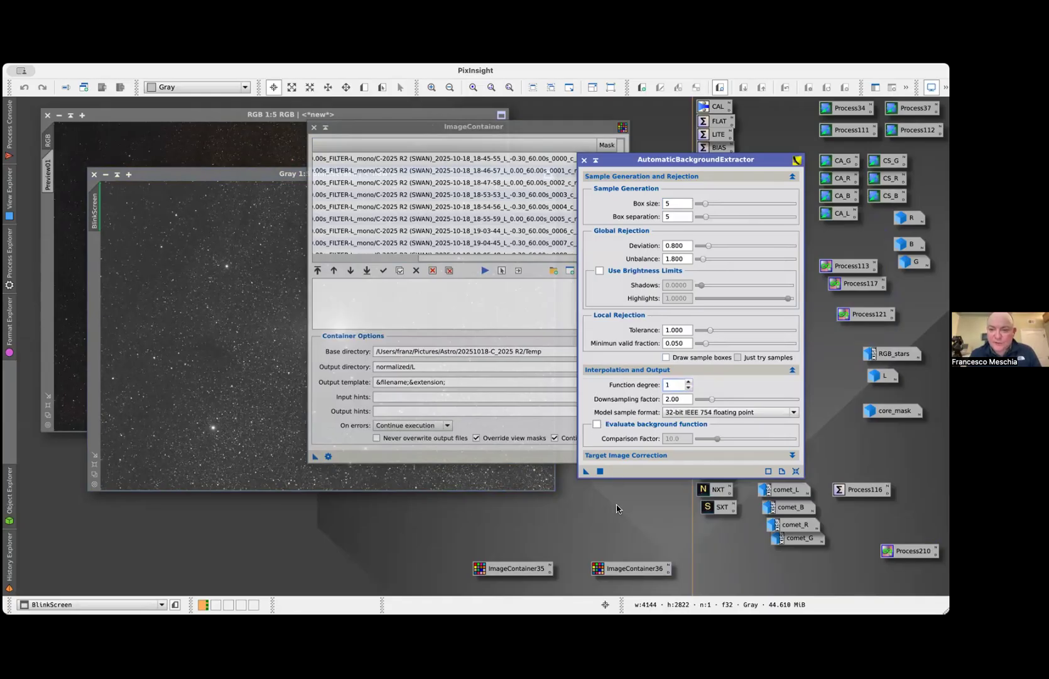
Save the AutomaticBackgroundExtractor instance as a process icon placed below SXT, and close the AutomaticBackgroundExtractor and ImageContainer windows
left_click_drag(584, 472, 576, 524)
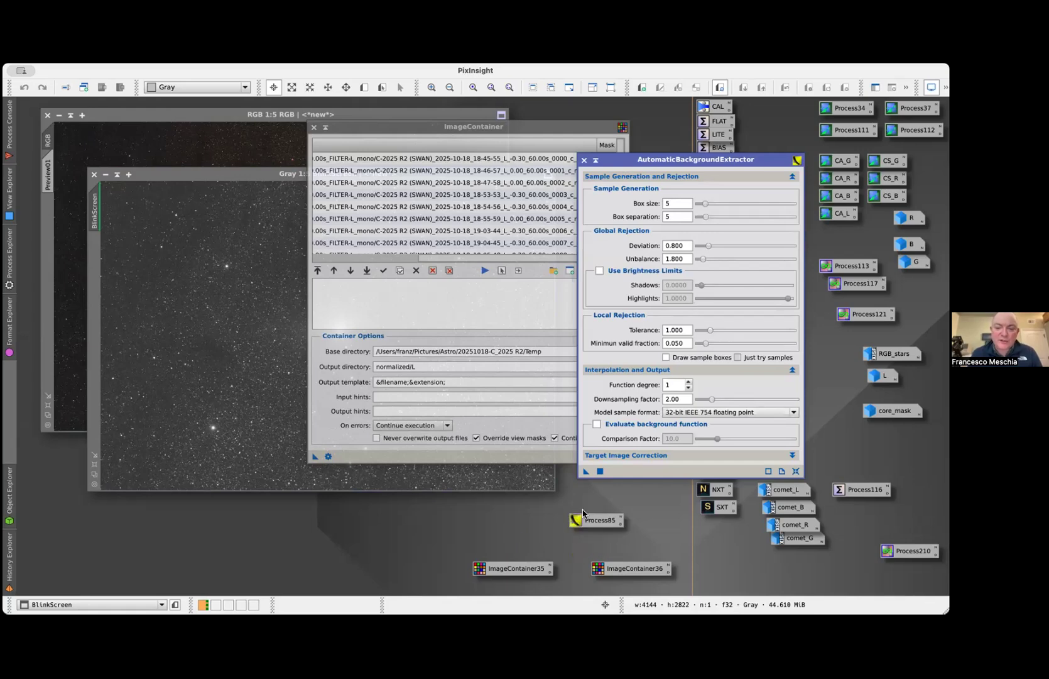
left_click_drag(589, 521, 714, 564)
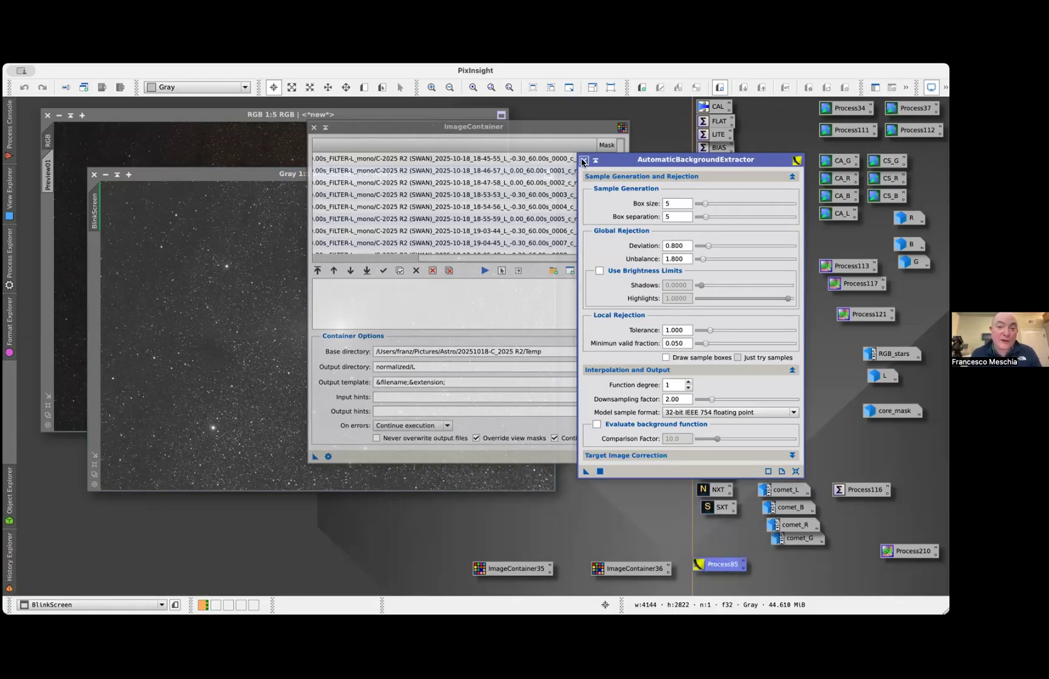
left_click(584, 161)
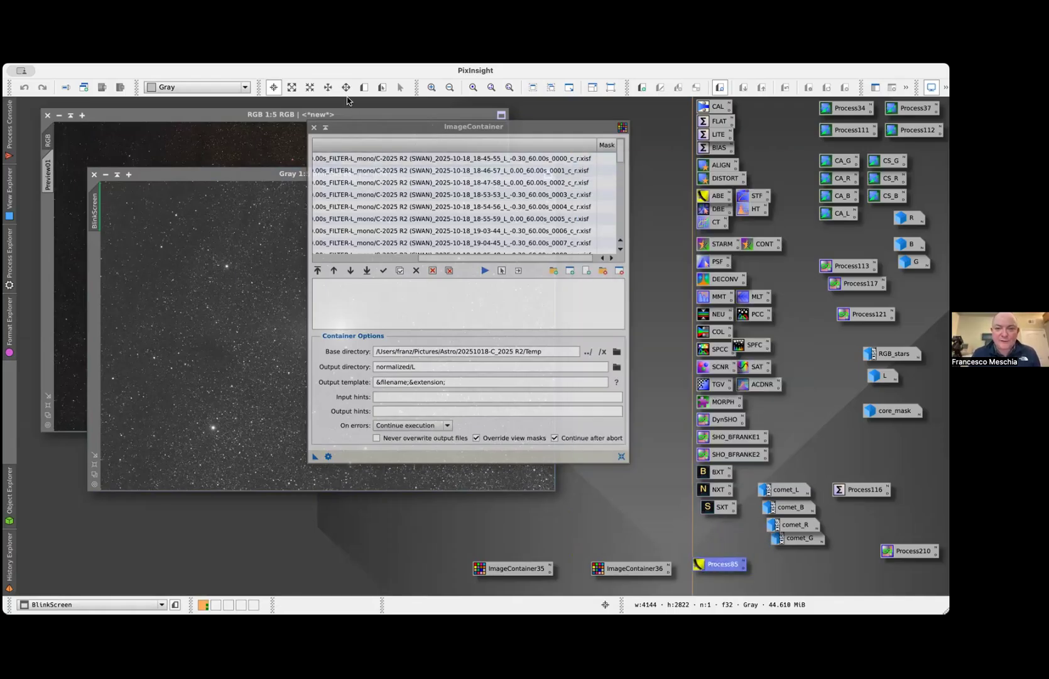
left_click(314, 128)
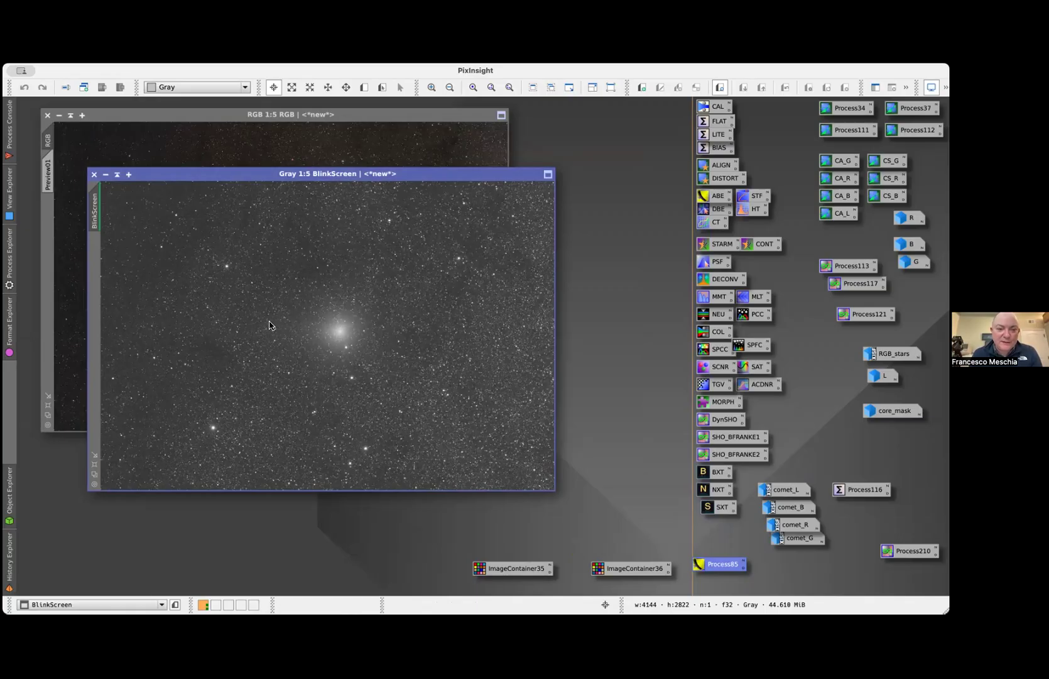
Replay the Blink animation of the normalized B frames beside the image, stop it, and close Blink
left_click(444, 328)
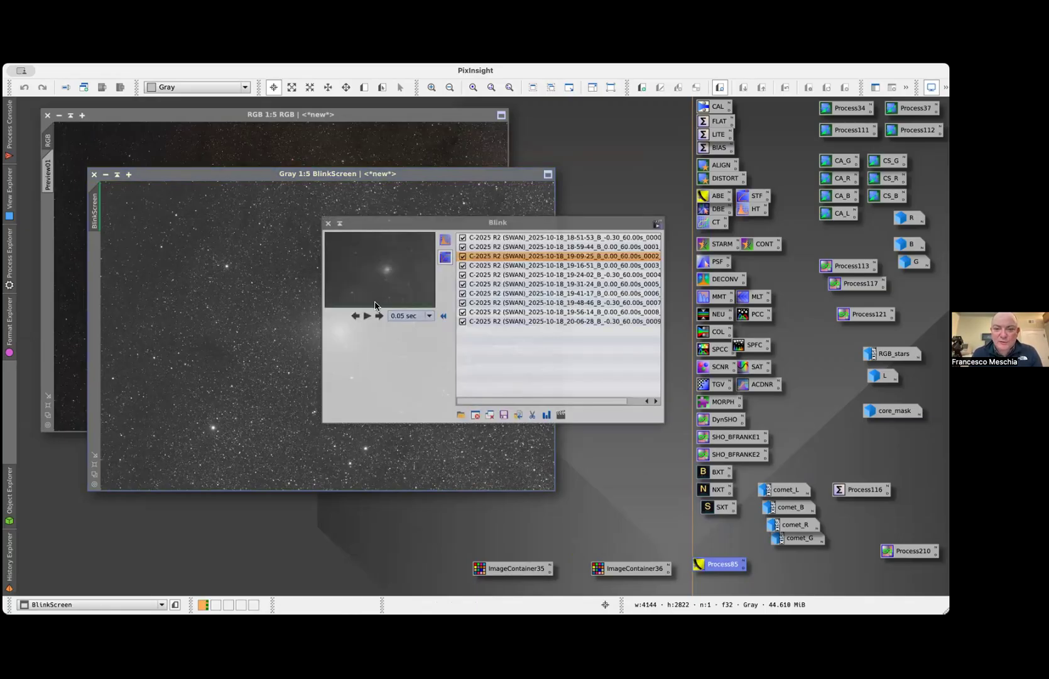
left_click(368, 315)
left_click_drag(429, 226, 659, 226)
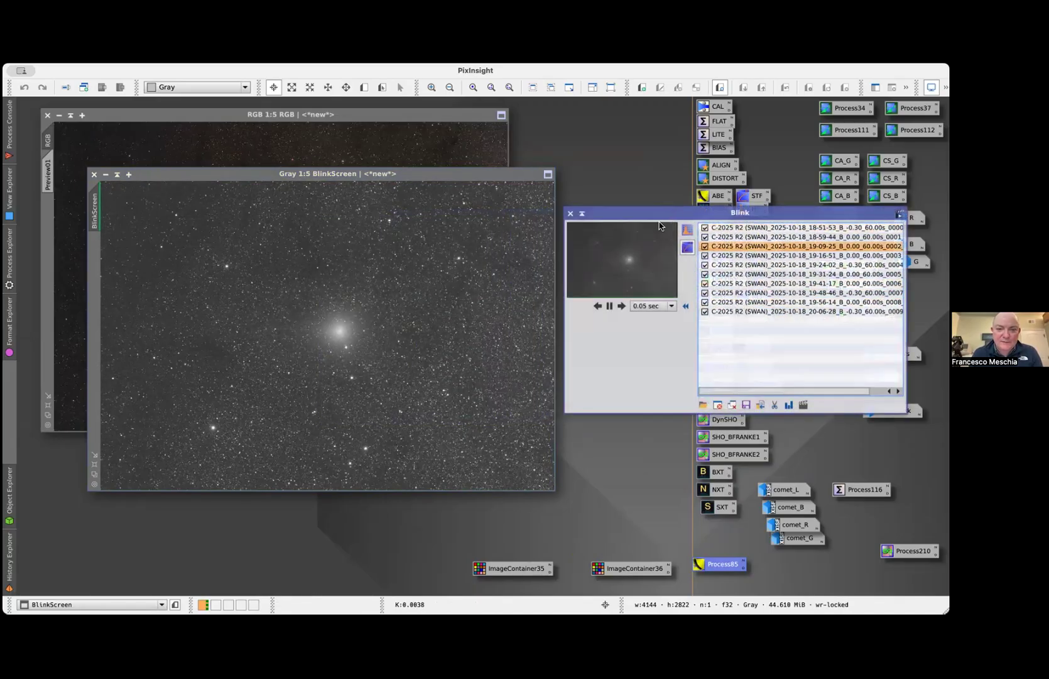
left_click(609, 306)
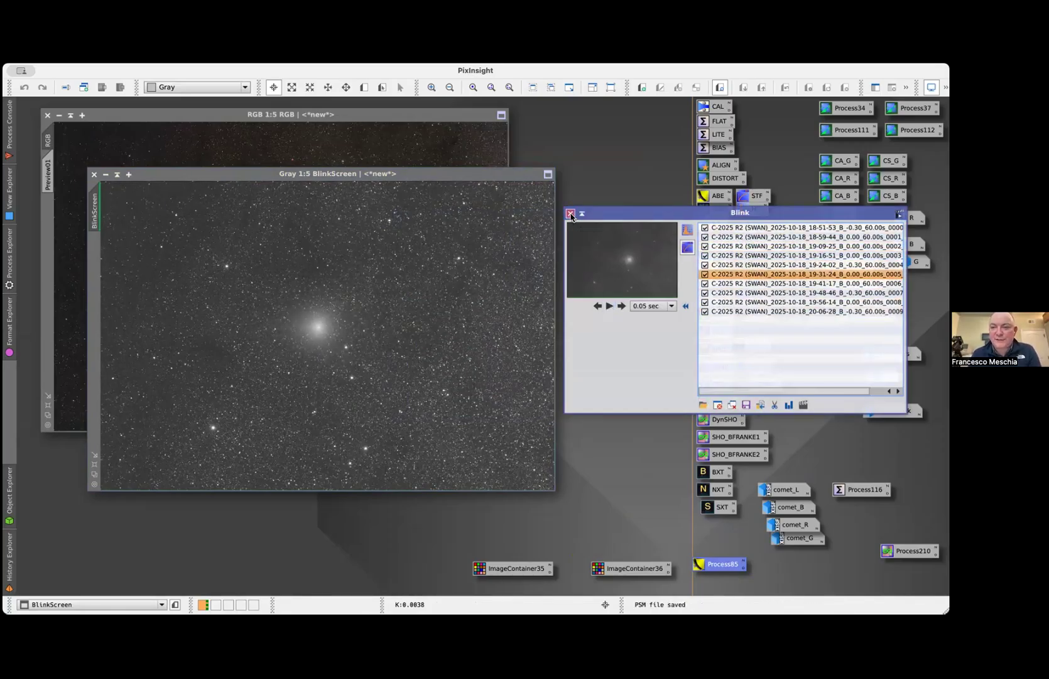
left_click(571, 213)
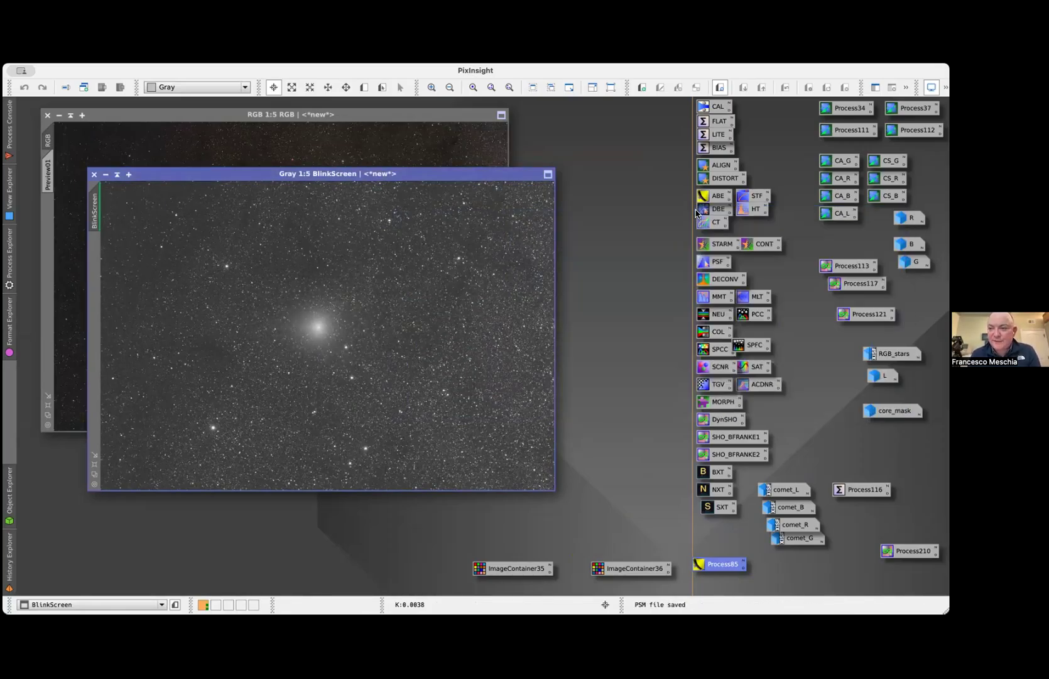
Open the saved CA_B CometAlignment instance, check its target frame file names, and move its window clear of the BlinkScreen image
double_click(837, 198)
scroll(392, 219, "right", 3)
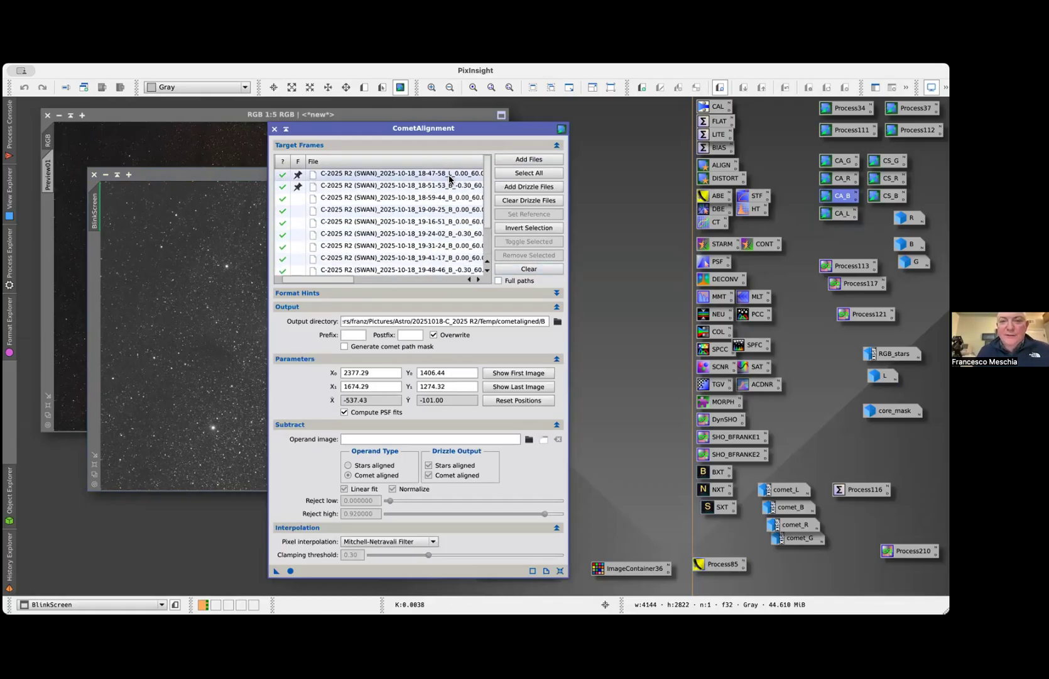
scroll(449, 179, "right", 5)
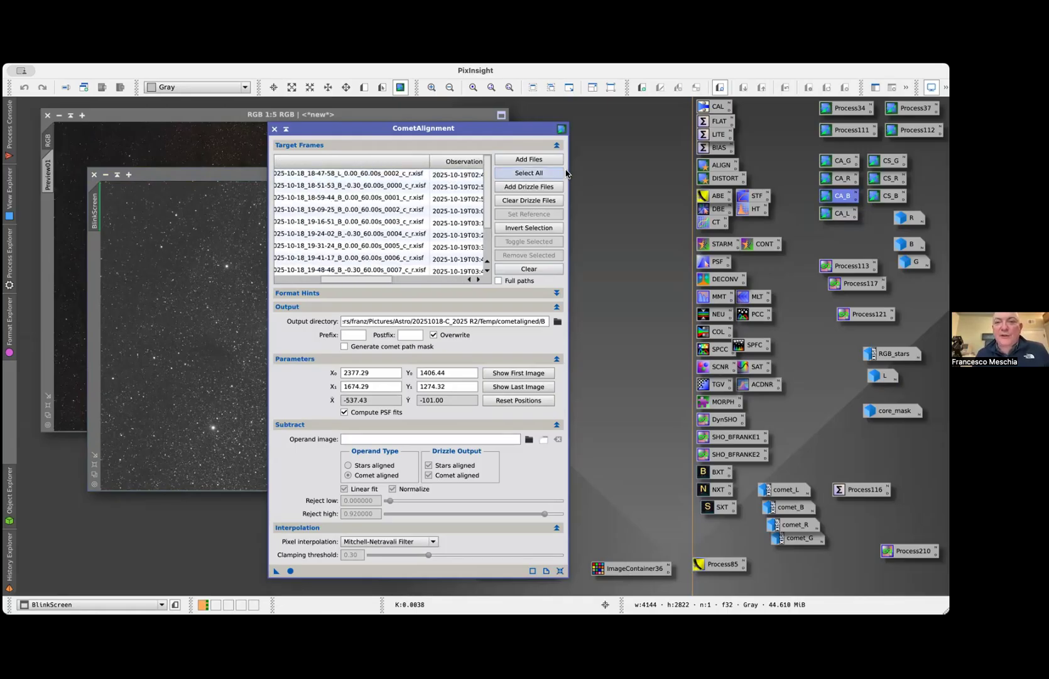
scroll(393, 179, "left", 5)
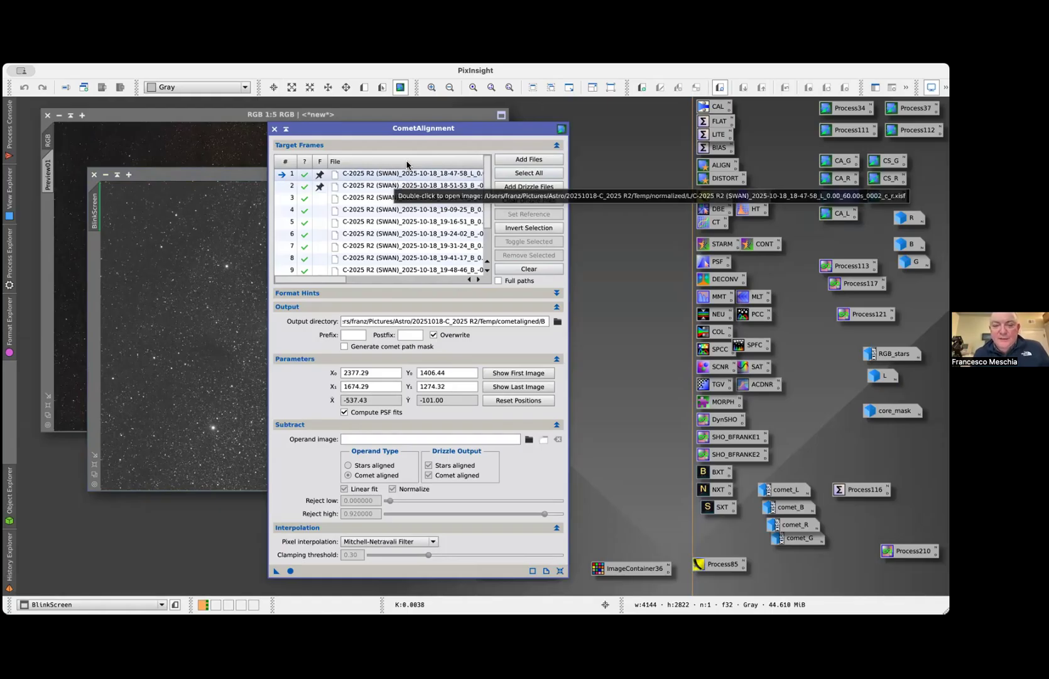
left_click_drag(409, 146, 612, 148)
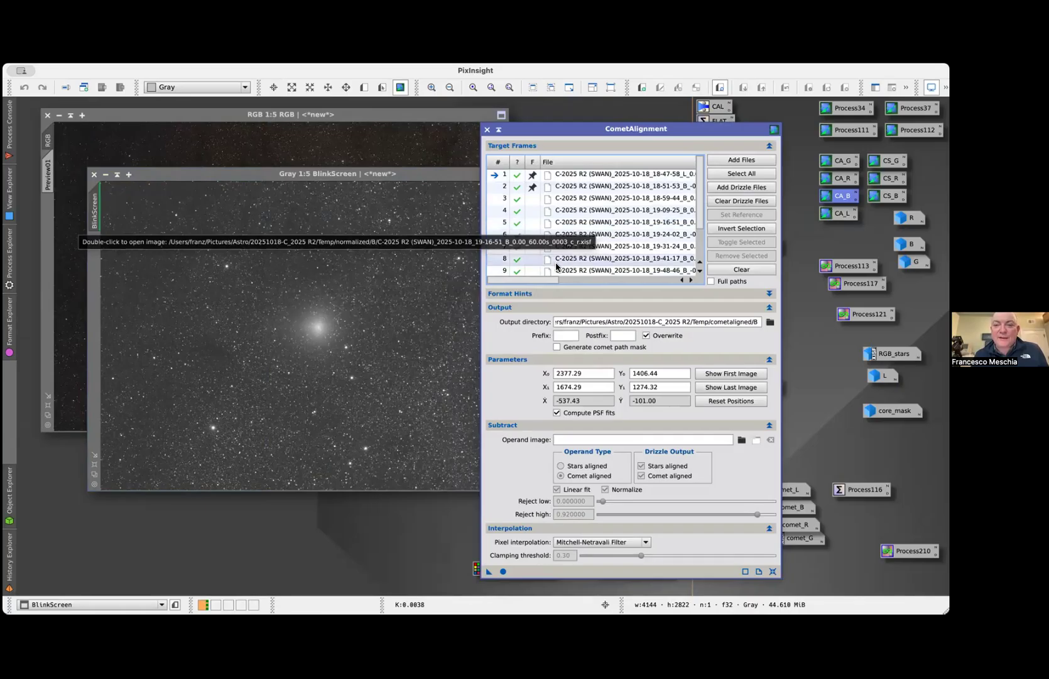
Examine the observation times, X/Y positions and ΔT, ΔX and ΔY offsets of the CometAlignment target frames
left_click(591, 186)
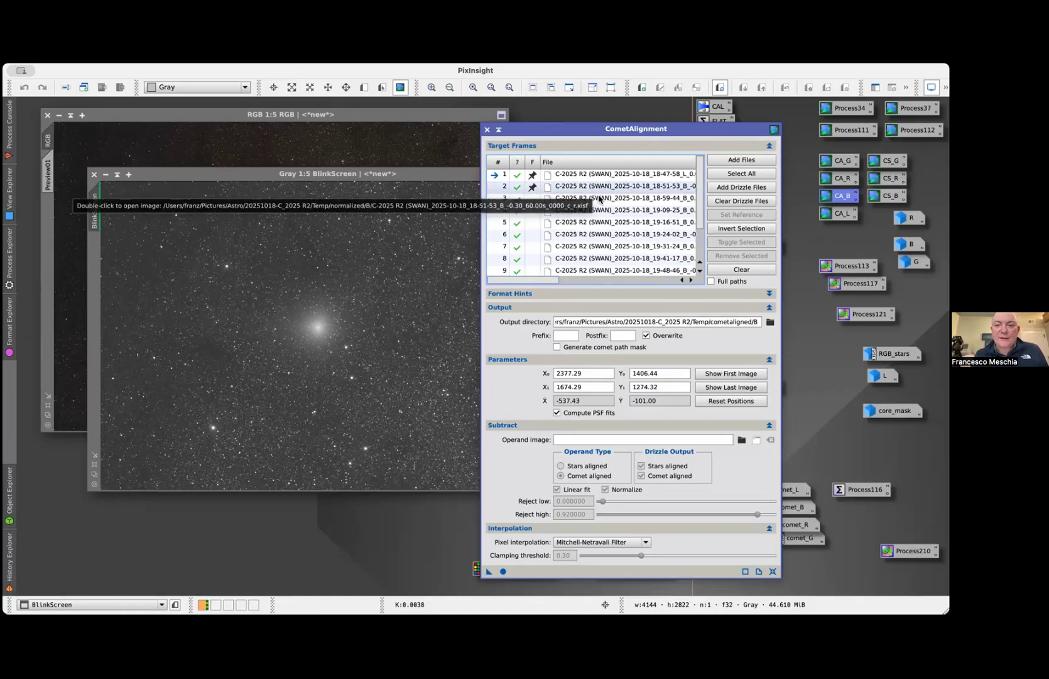
left_click_drag(539, 283, 629, 284)
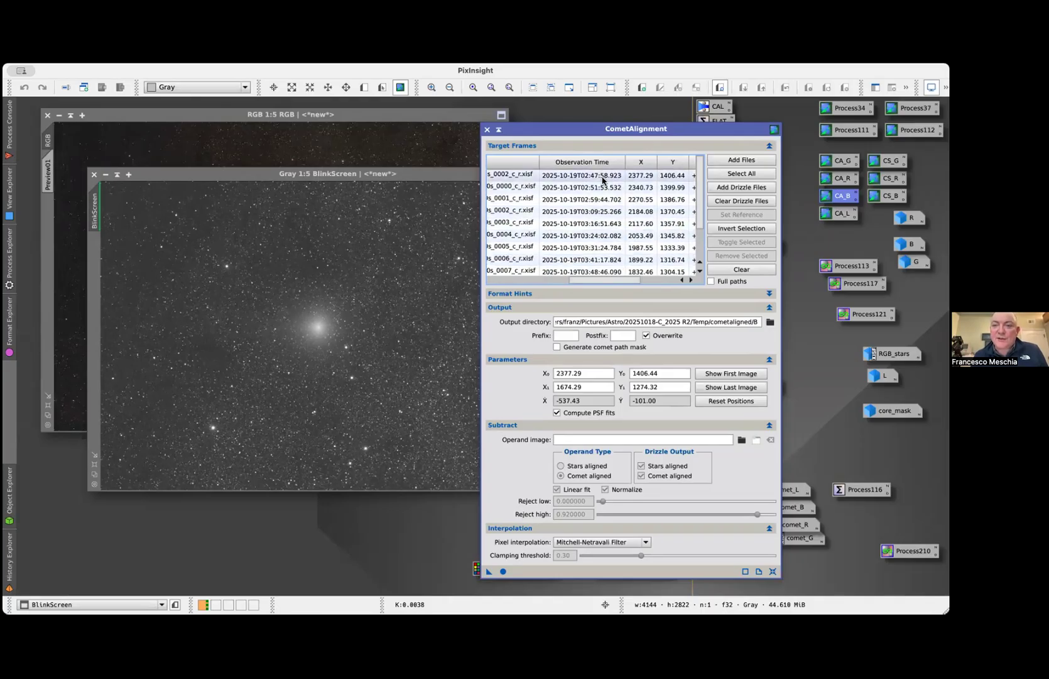
left_click_drag(615, 281, 650, 284)
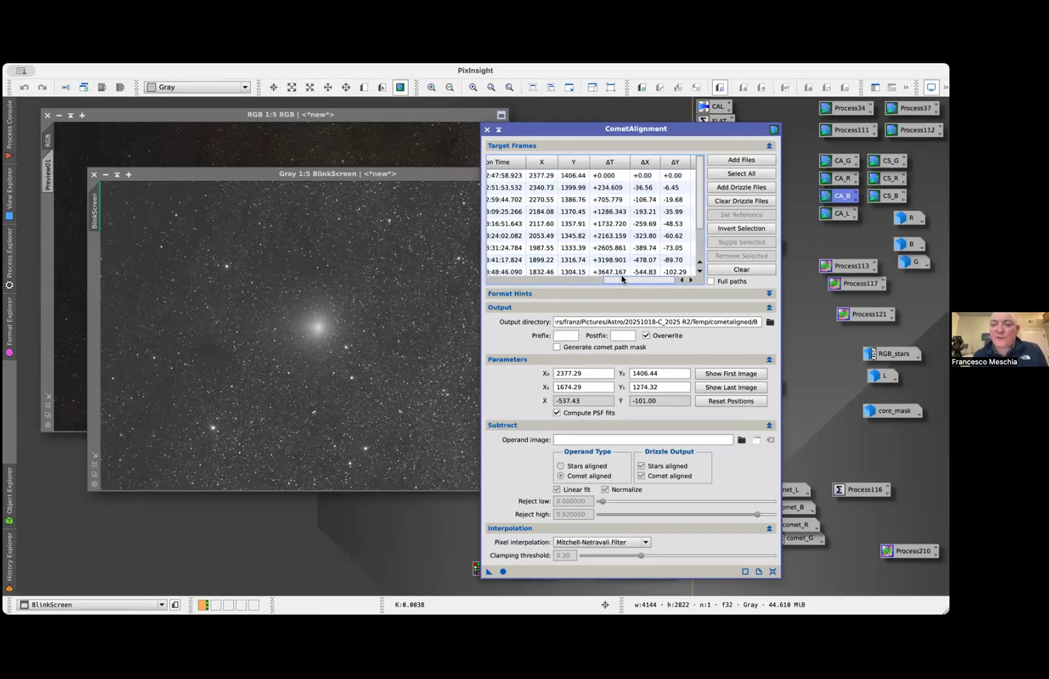
left_click_drag(621, 280, 509, 280)
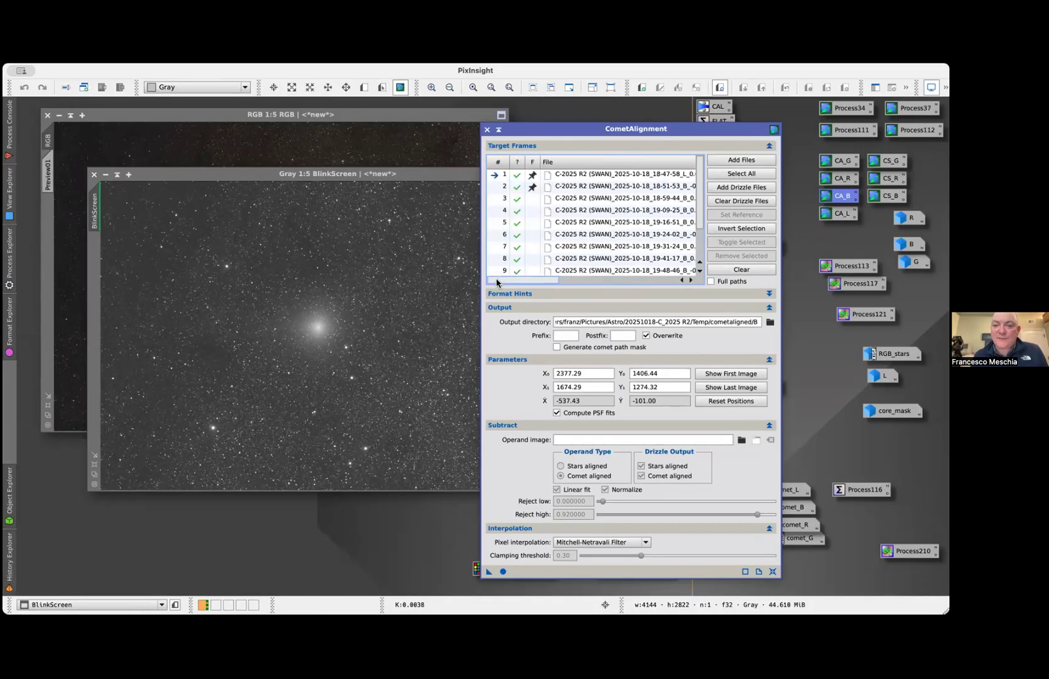
Open the 18-51-53 B frame from the target list, auto-stretch it, and re-mark its comet position on the nucleus
double_click(582, 185)
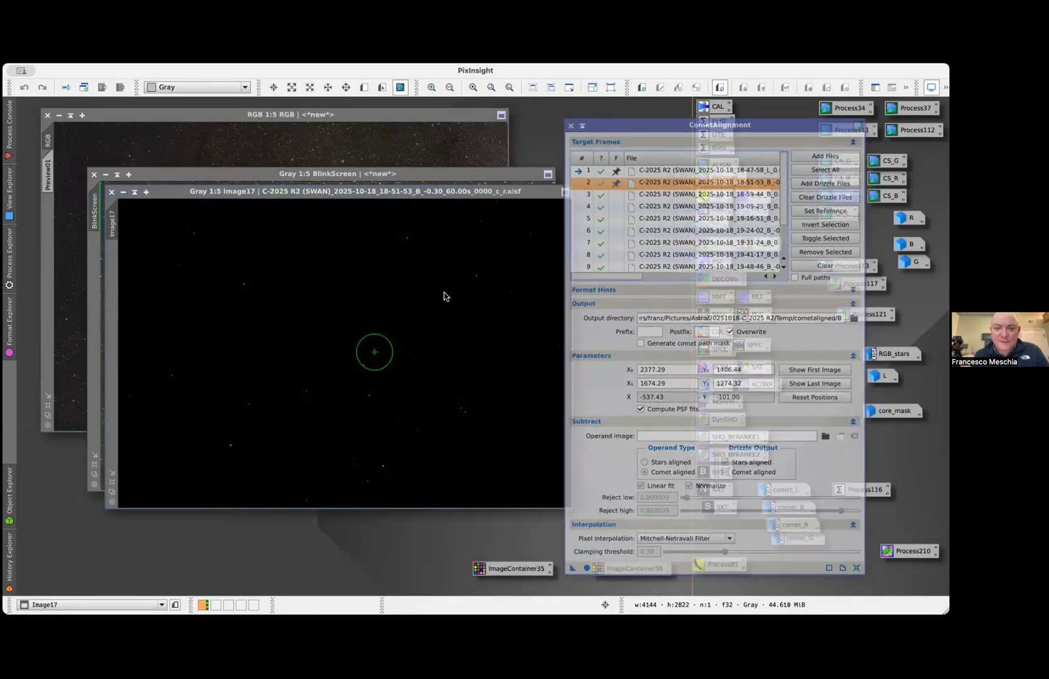
key("super+a")
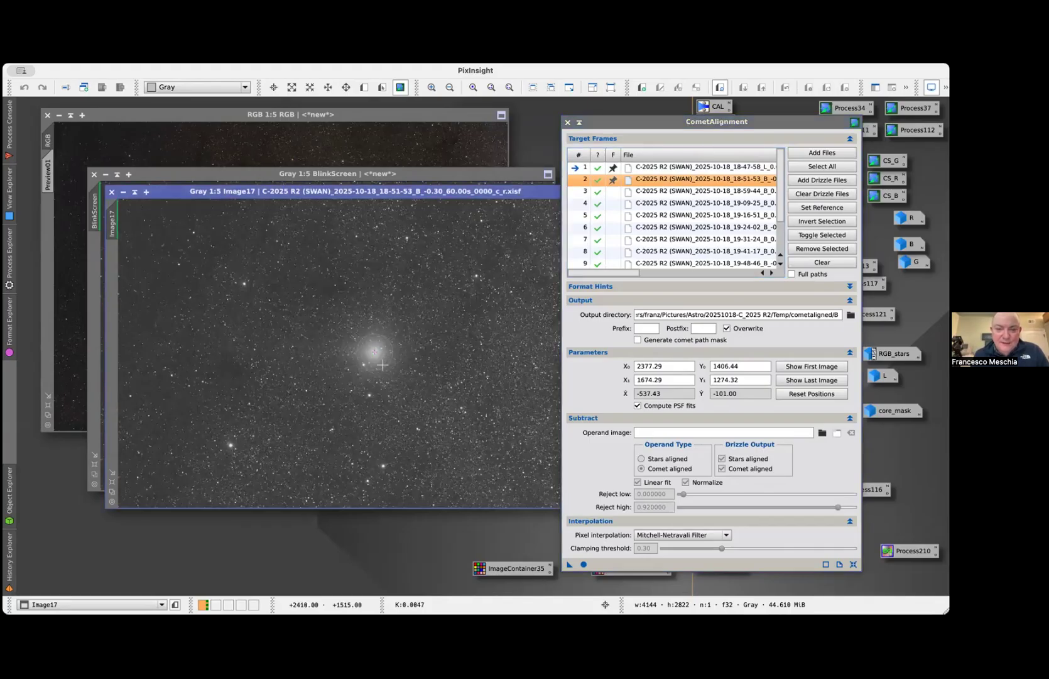
scroll(380, 362, "up", 3)
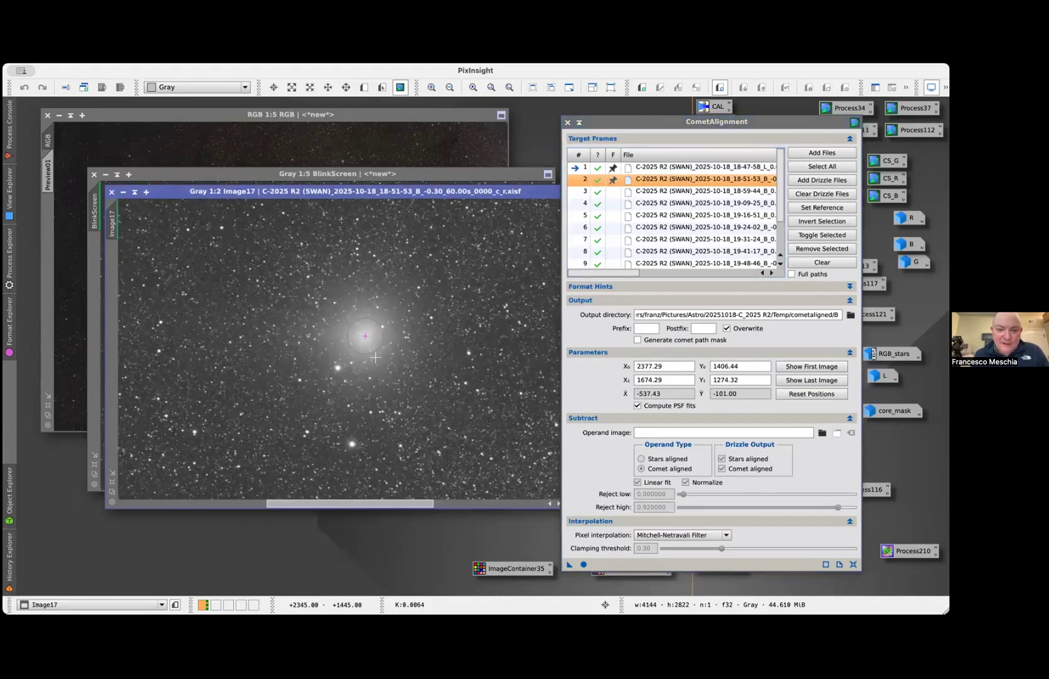
scroll(375, 357, "up", 1)
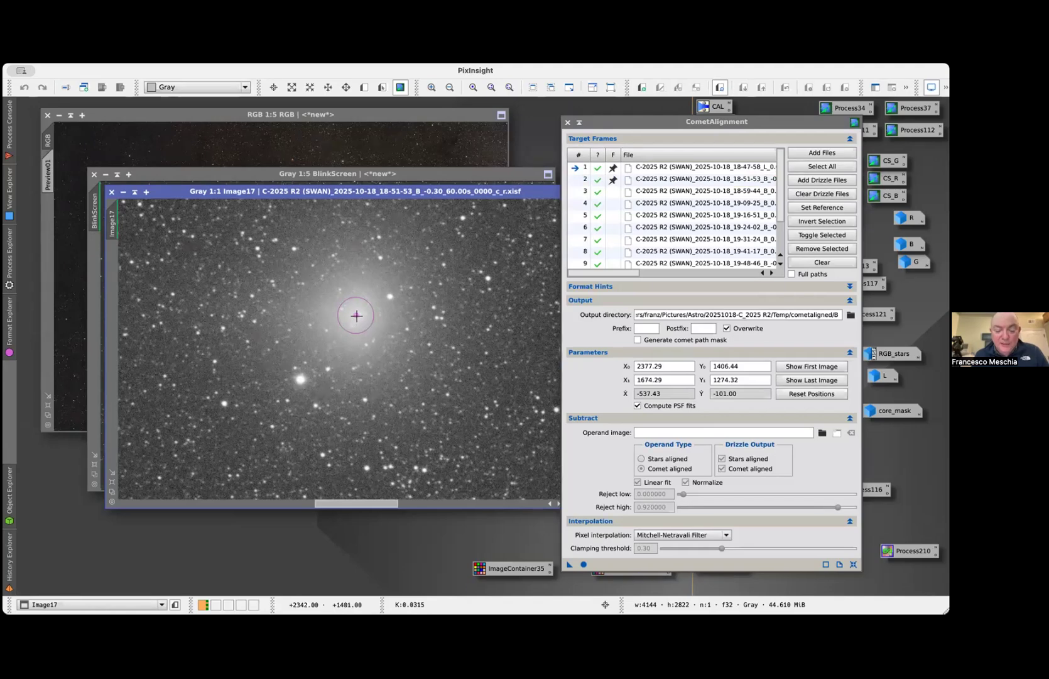
left_click(435, 307)
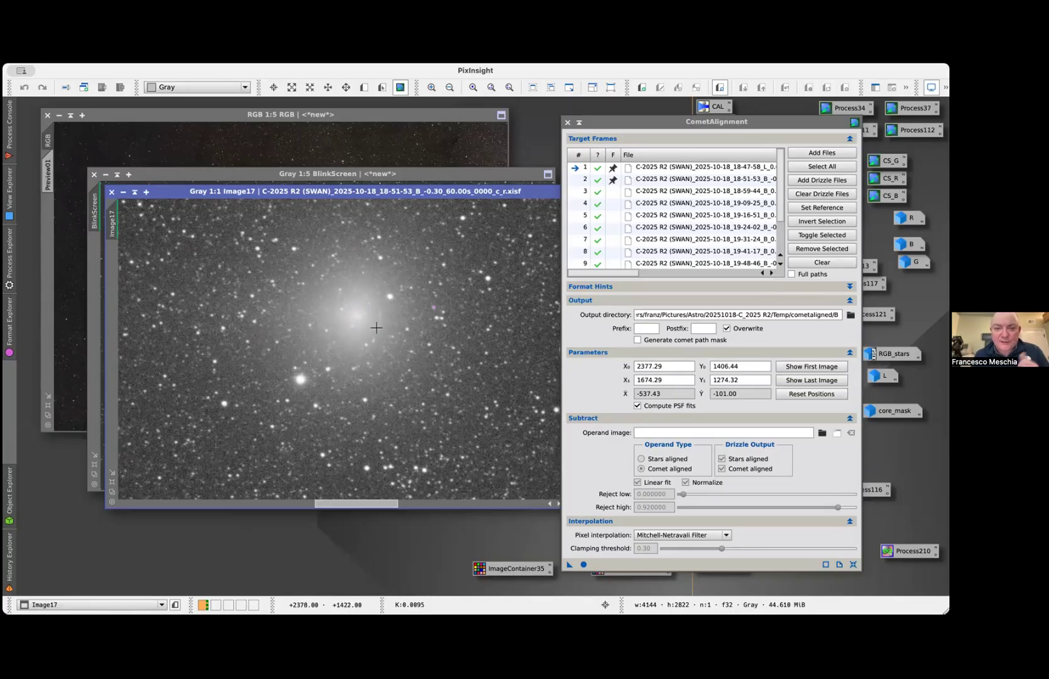
left_click(356, 316)
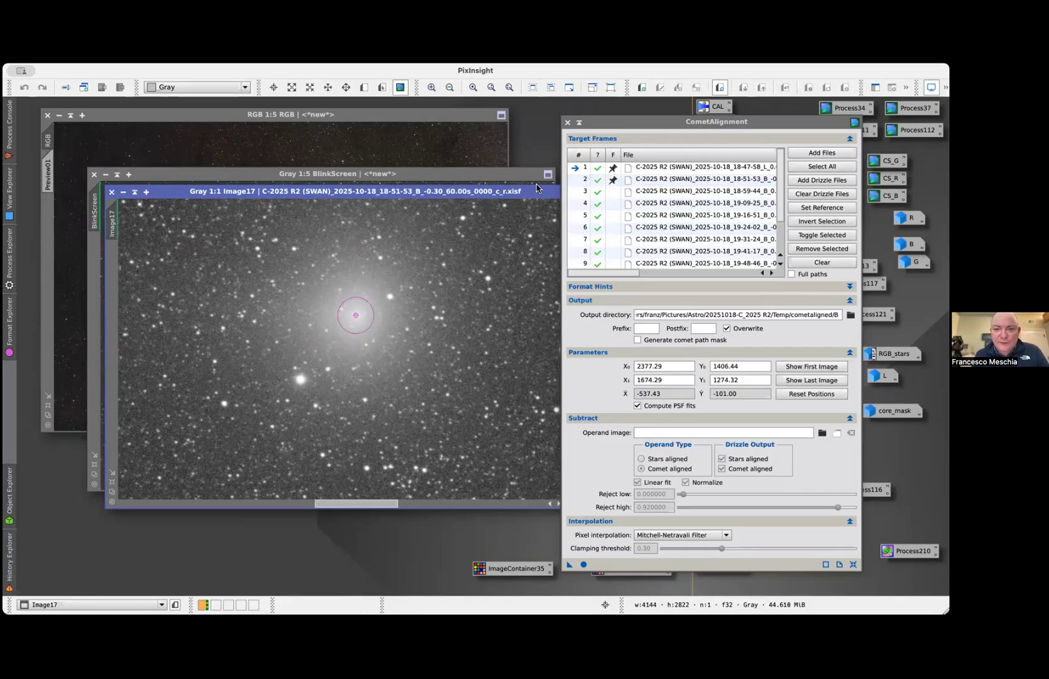
Open the last target frame, 20-06-28 B, auto-stretch it, and mark its comet position on the nucleus
scroll(666, 251, "down", 1)
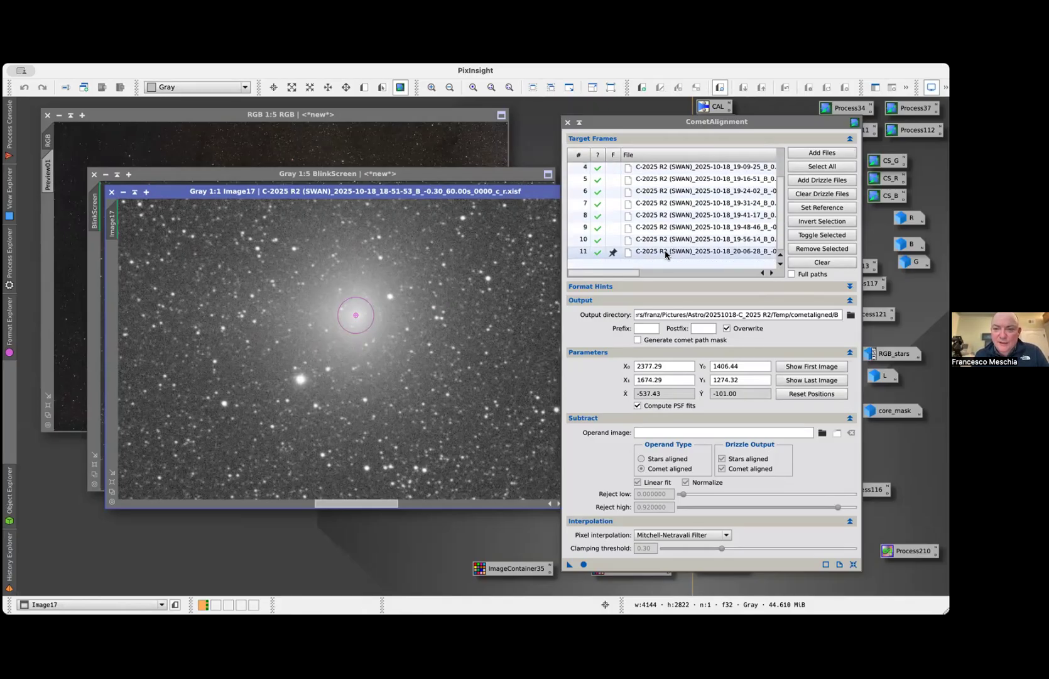
double_click(666, 251)
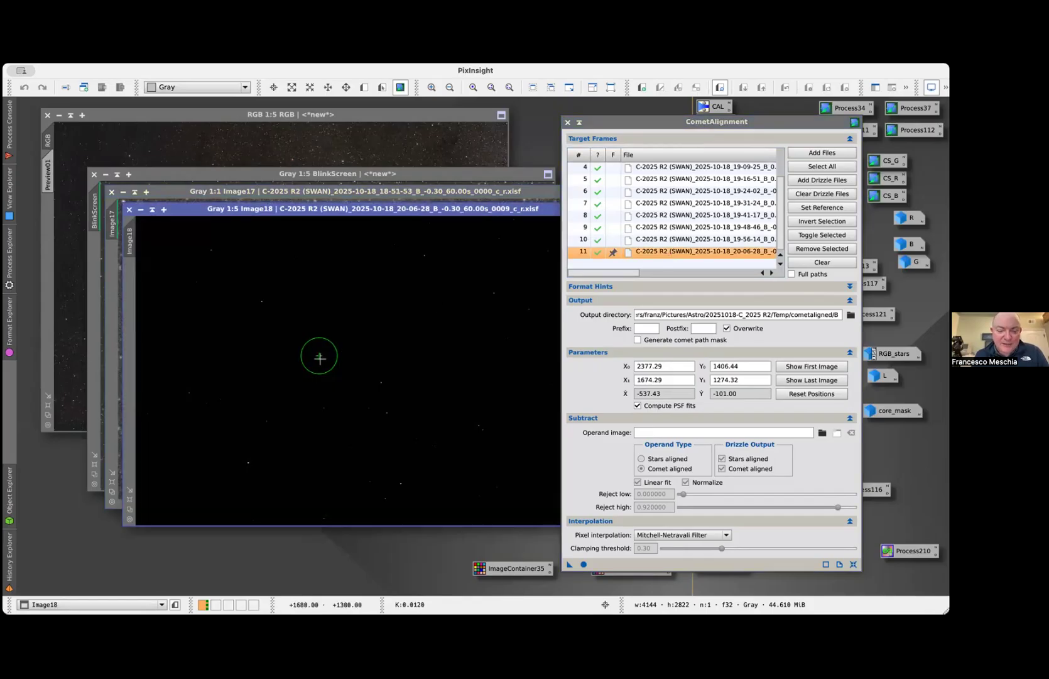
key("ctrl+a")
scroll(314, 365, "up", 3)
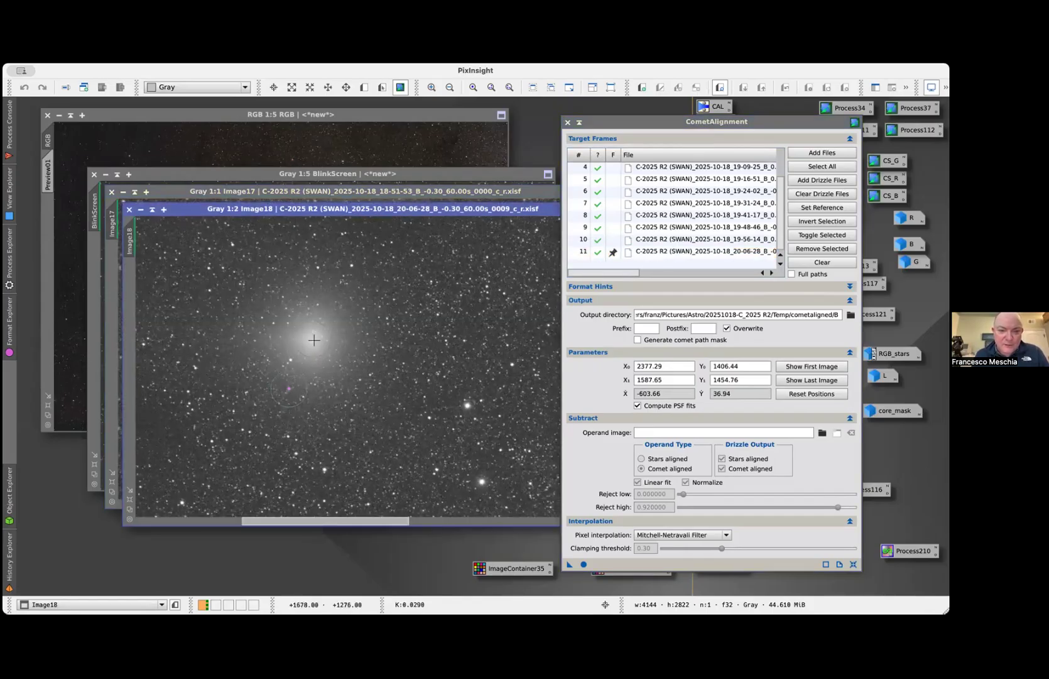
left_click(314, 341)
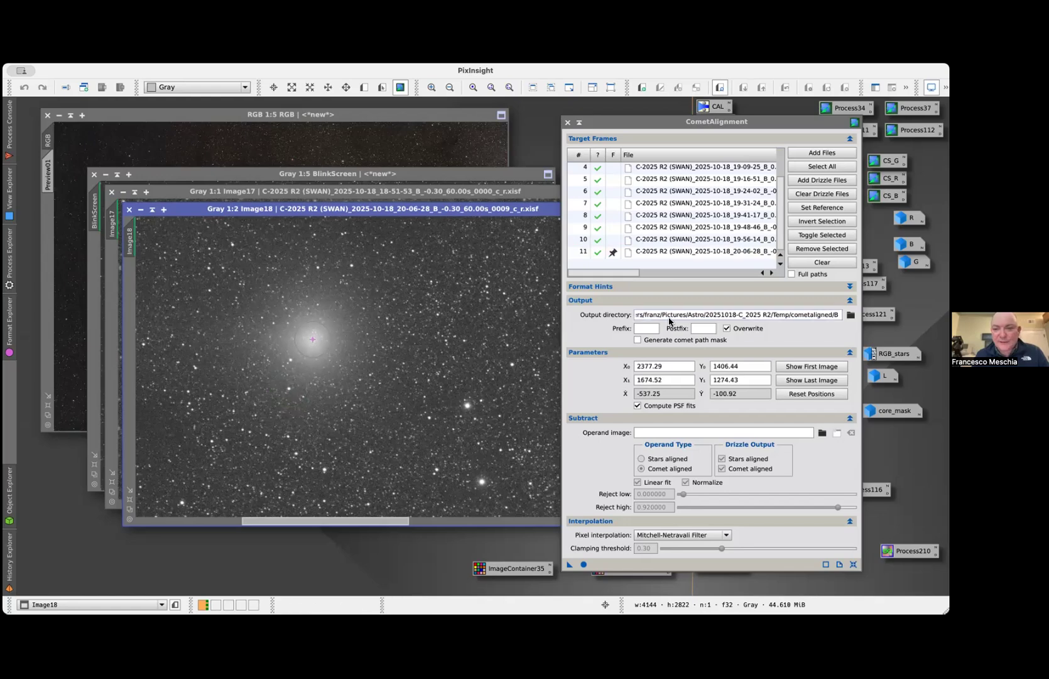
Review the recalculated comet positions and offsets, and check the L reference and B frames at the start of the target list
left_click_drag(598, 274, 720, 284)
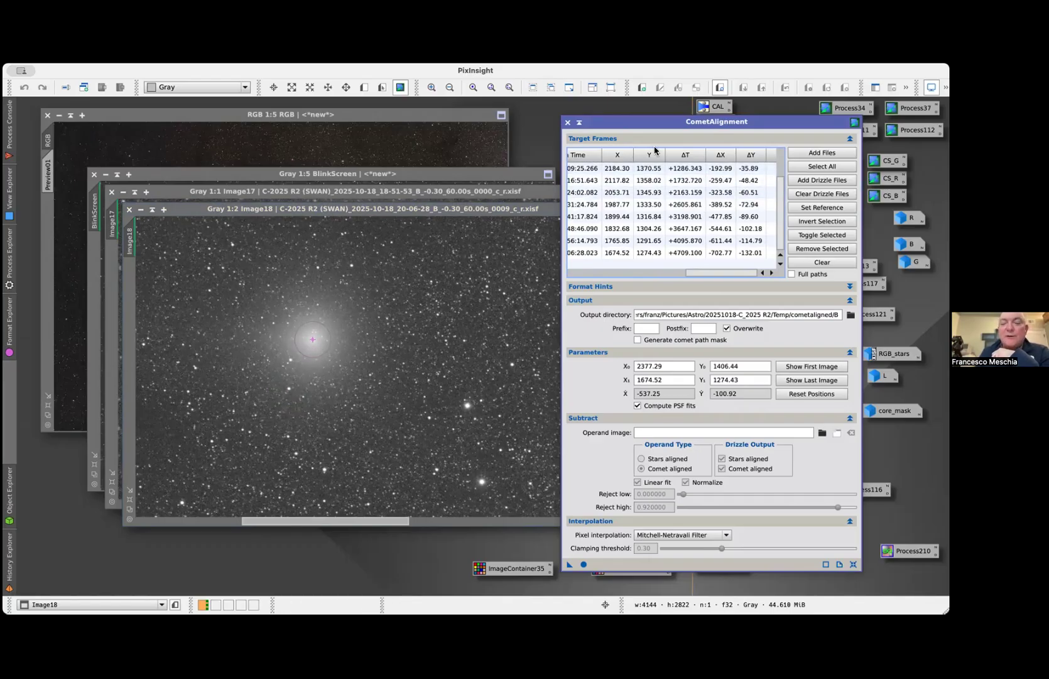
left_click_drag(707, 270, 591, 272)
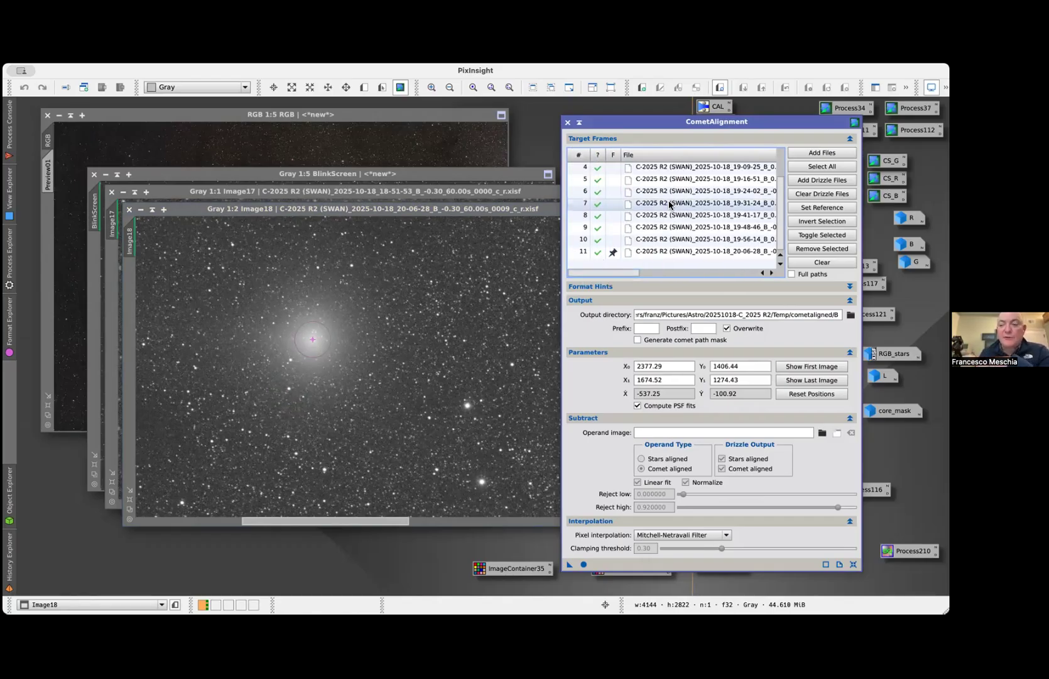
scroll(670, 205, "up", 3)
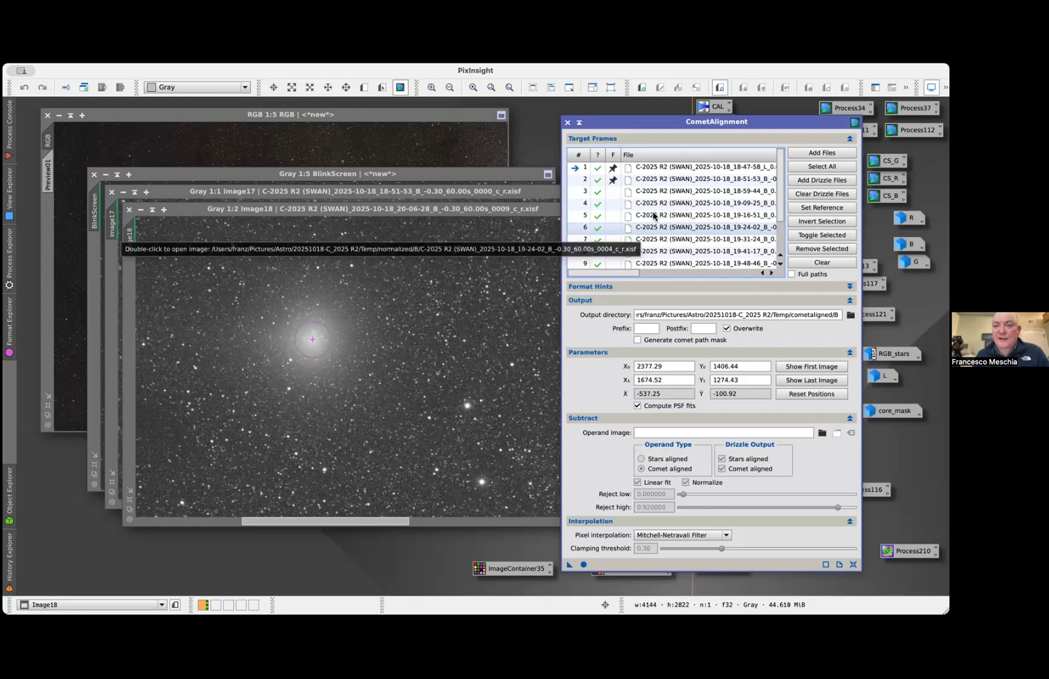
double_click(682, 182)
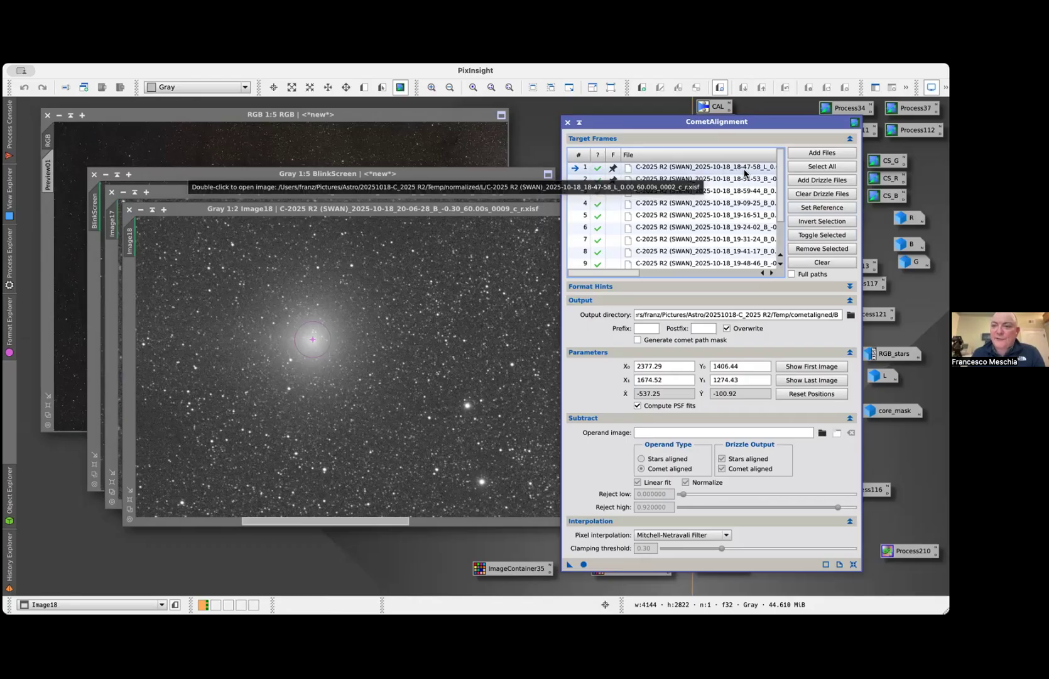
scroll(746, 174, "right", 1)
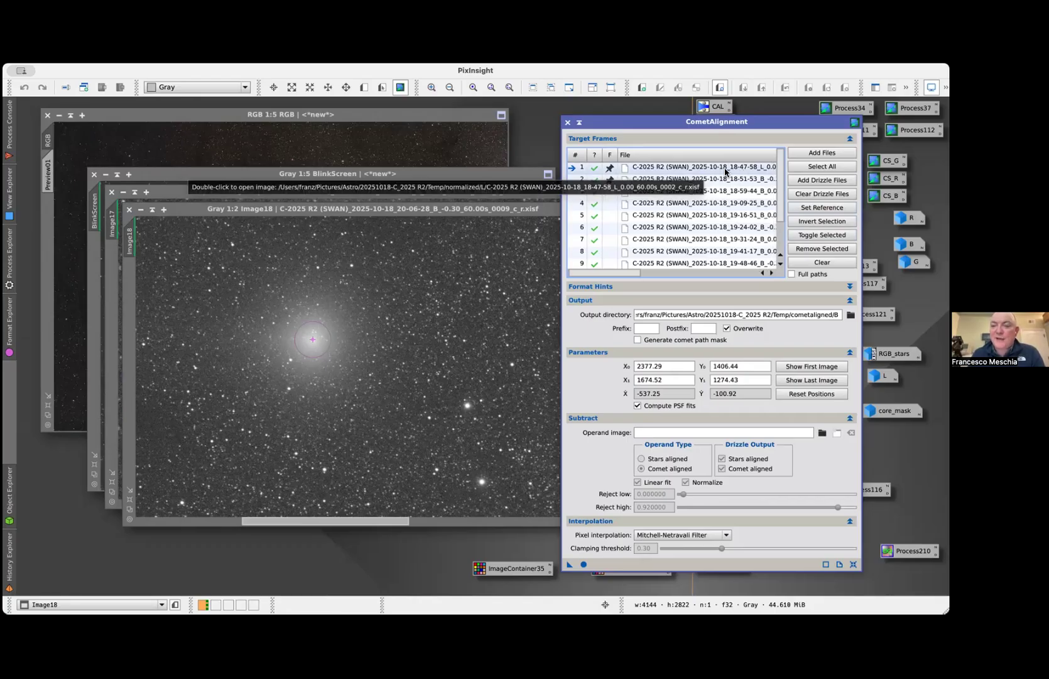
scroll(688, 167, "left", 1)
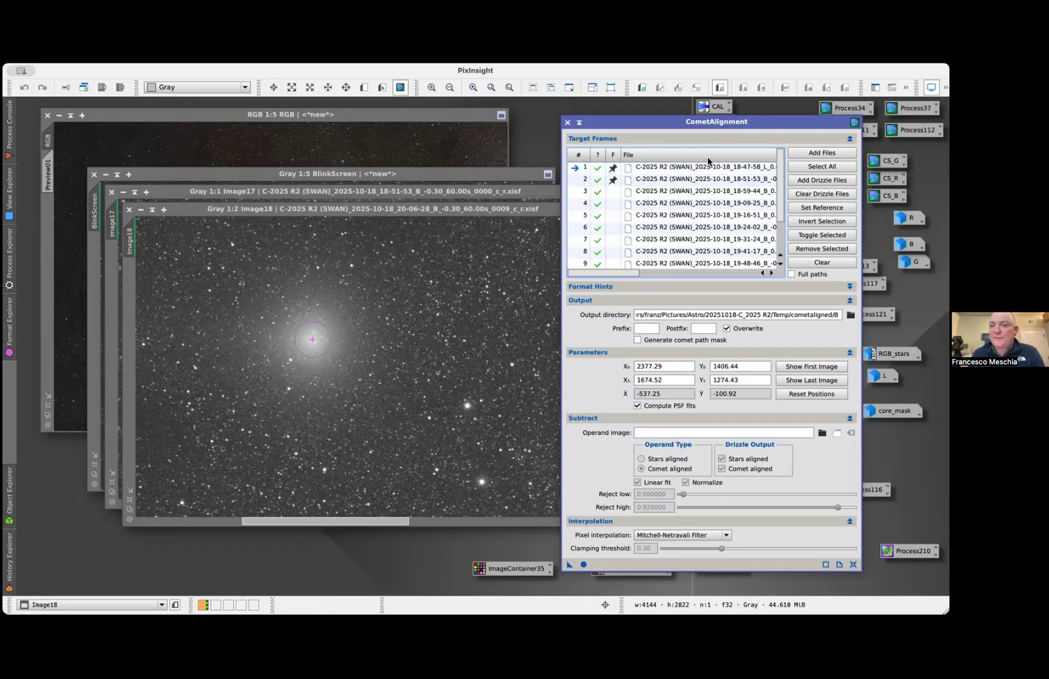
Open the 18-47-58 L reference frame from the target list, auto-stretch it, and examine the comet marker on its nucleus
scroll(714, 166, "right", 5)
scroll(718, 170, "left", 5)
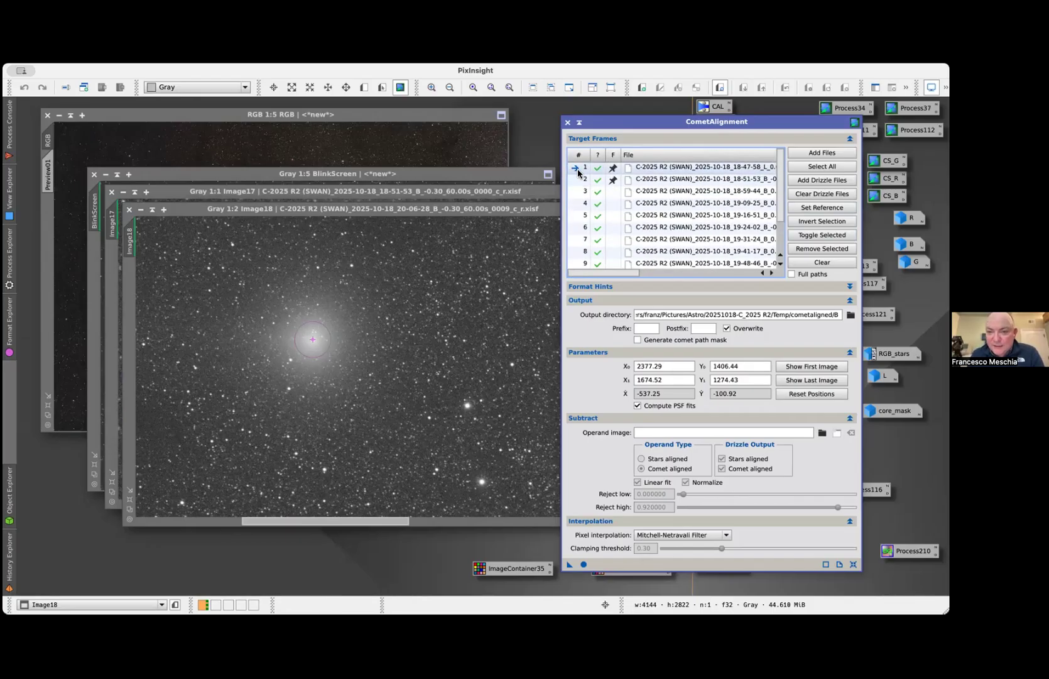
double_click(650, 168)
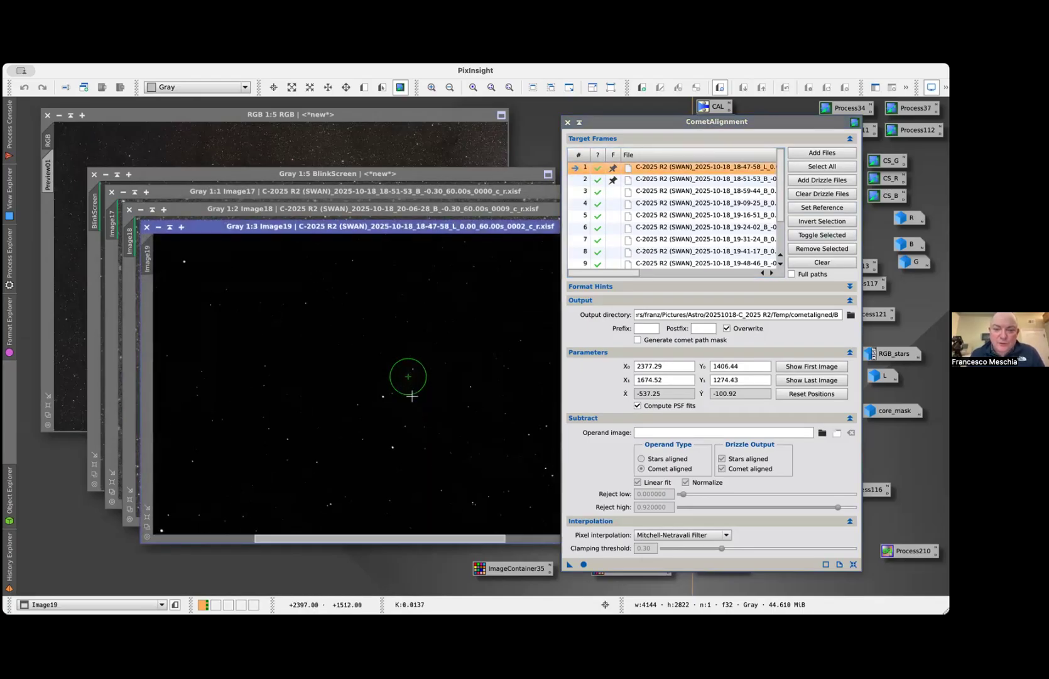
key("ctrl+a")
scroll(409, 383, "up", 3)
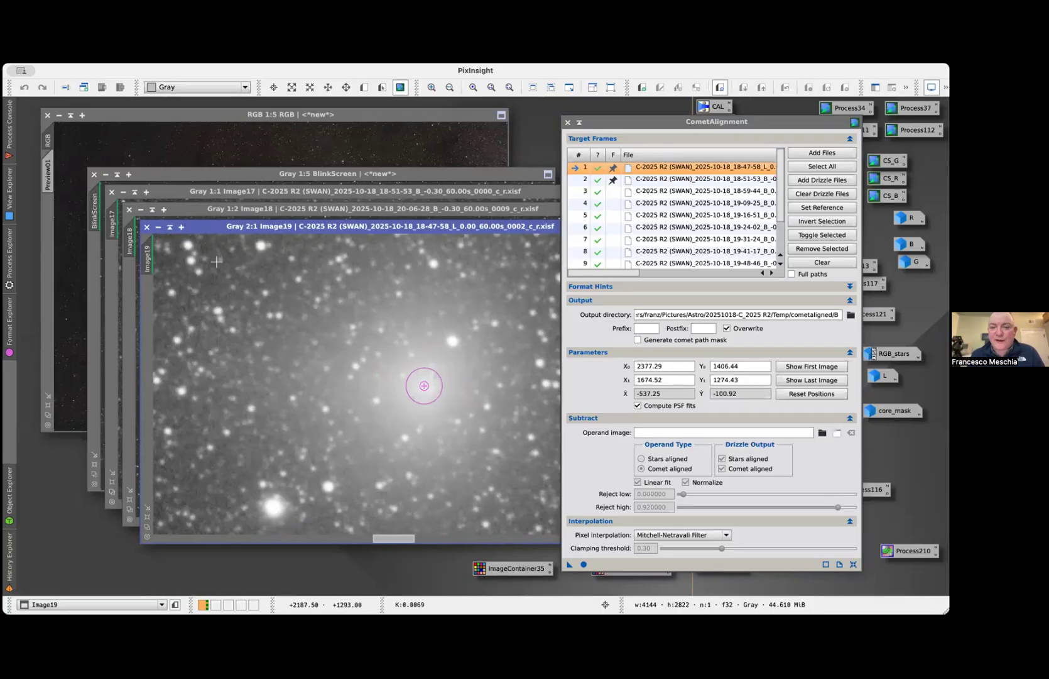
Close the 18-47-58 L, 20-06-28 B and 18-51-53 B images opened from the target list
left_click(147, 227)
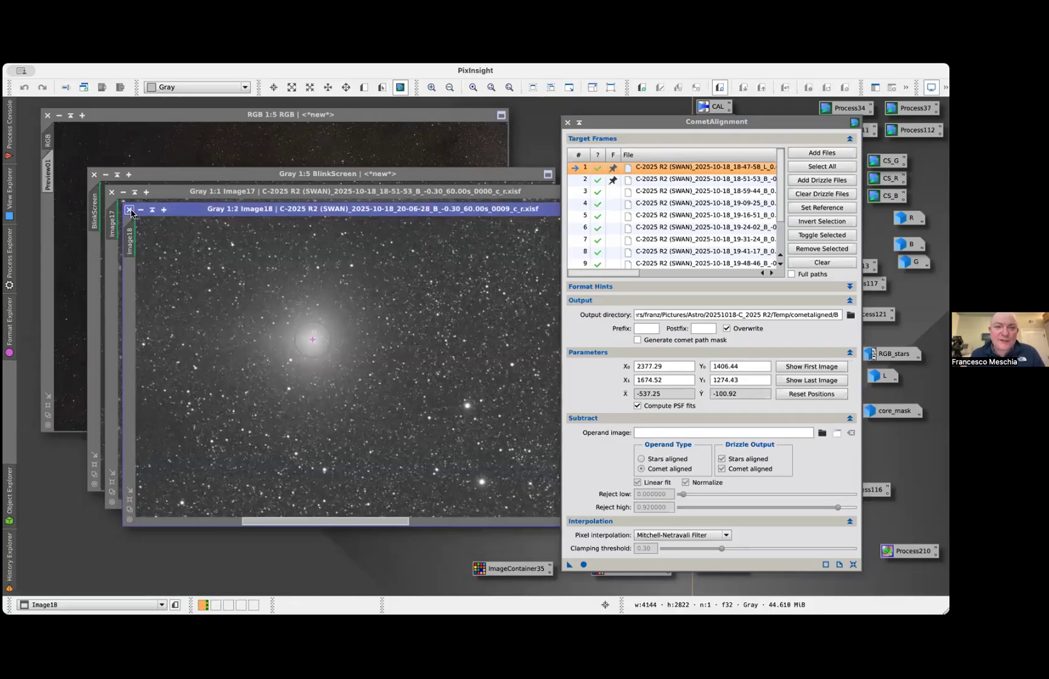
left_click(130, 210)
left_click(112, 192)
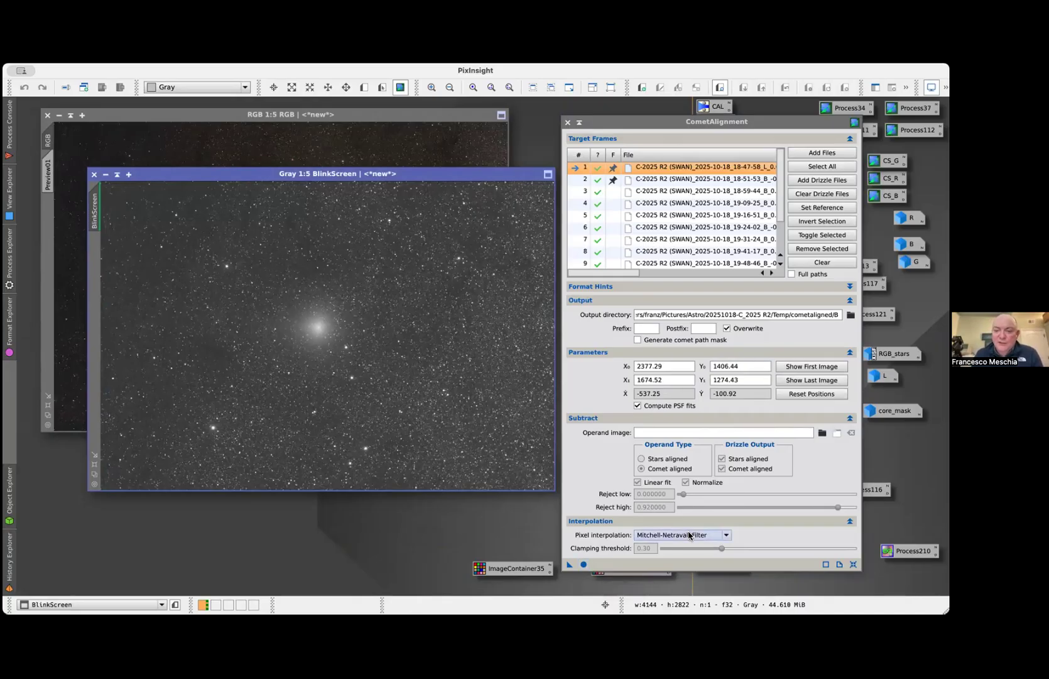
Review the target frames' comet positions and offsets and the available pixel interpolation methods, and close CometAlignment
mouse_move(689, 535)
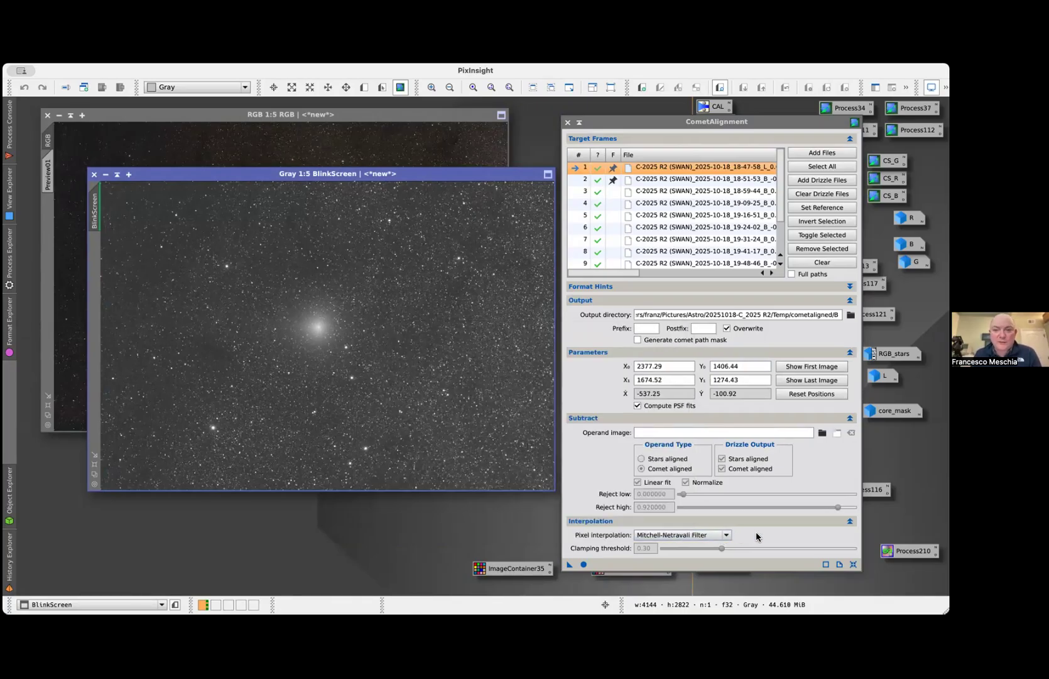
left_click_drag(627, 274, 751, 276)
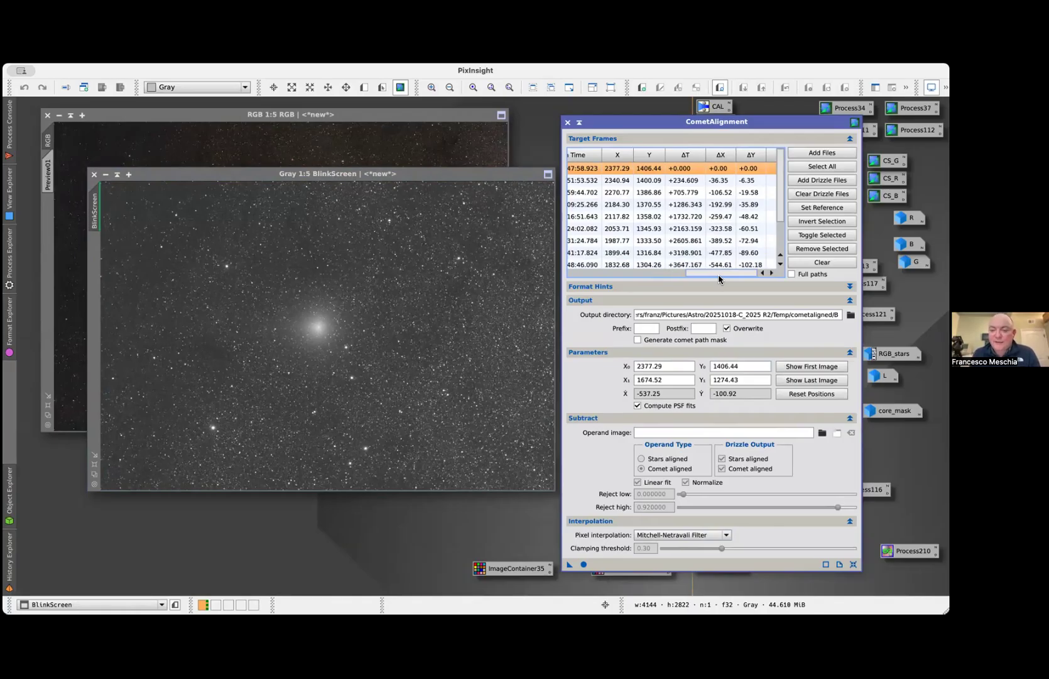
left_click(700, 533)
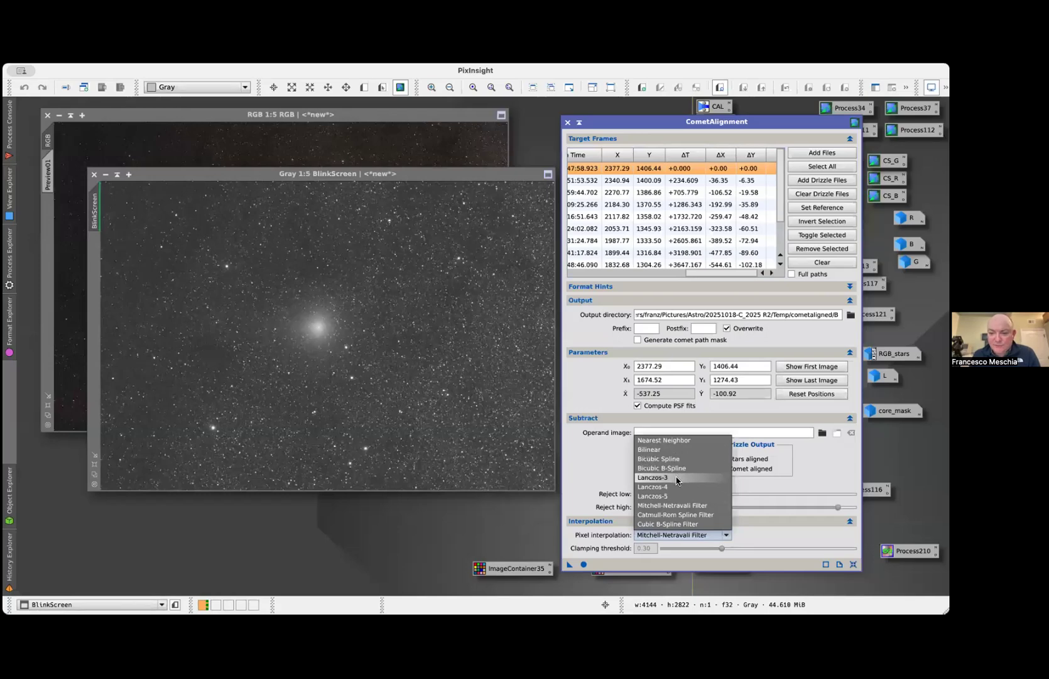
left_click(571, 468)
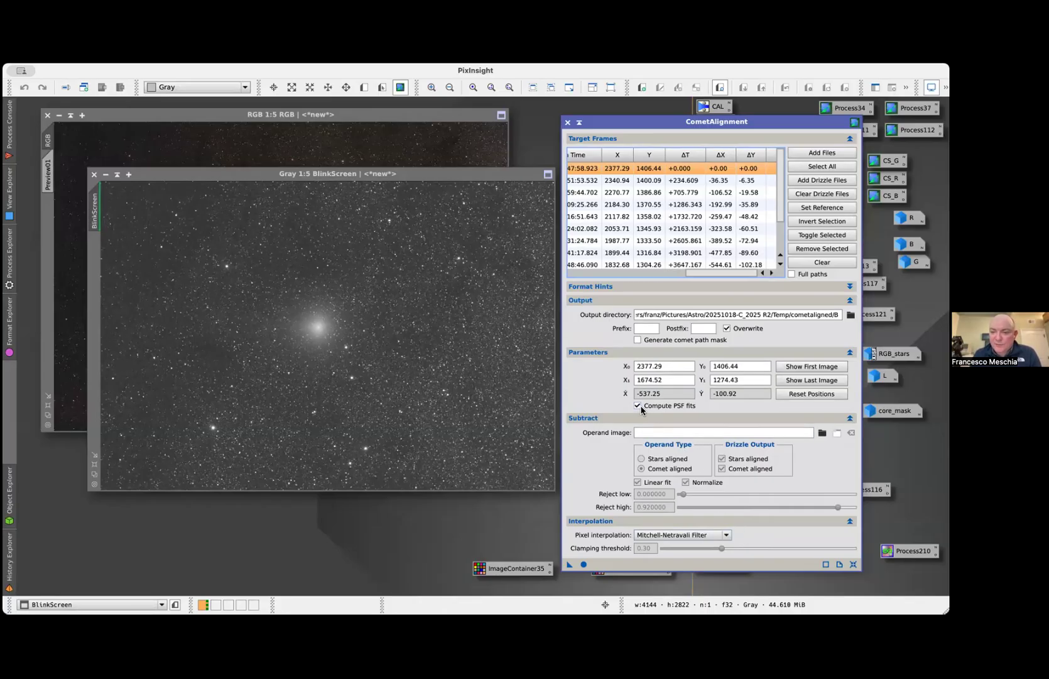
mouse_move(641, 407)
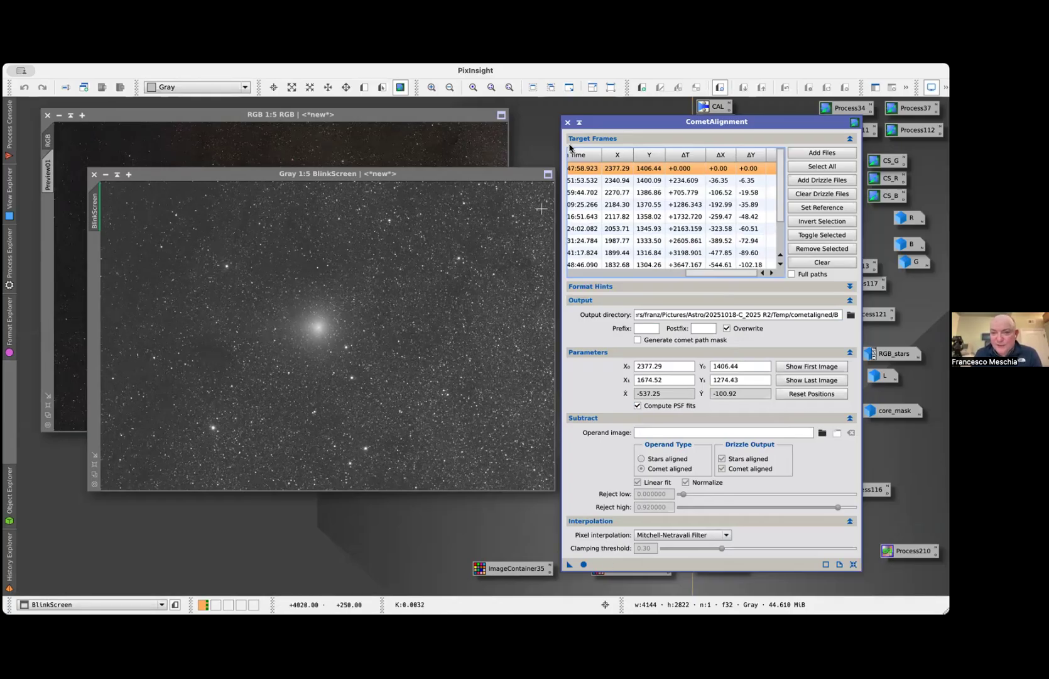
left_click(567, 122)
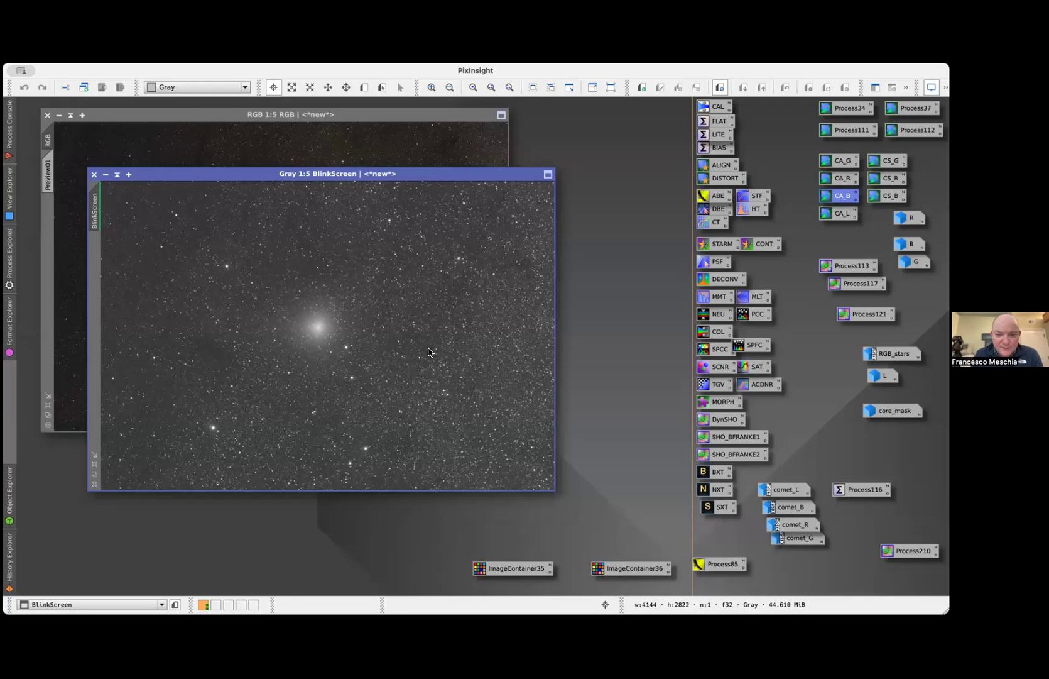
Reopen the CA_B CometAlignment instance, check its Temp/cometaligned/B output directory, and close it again
double_click(842, 195)
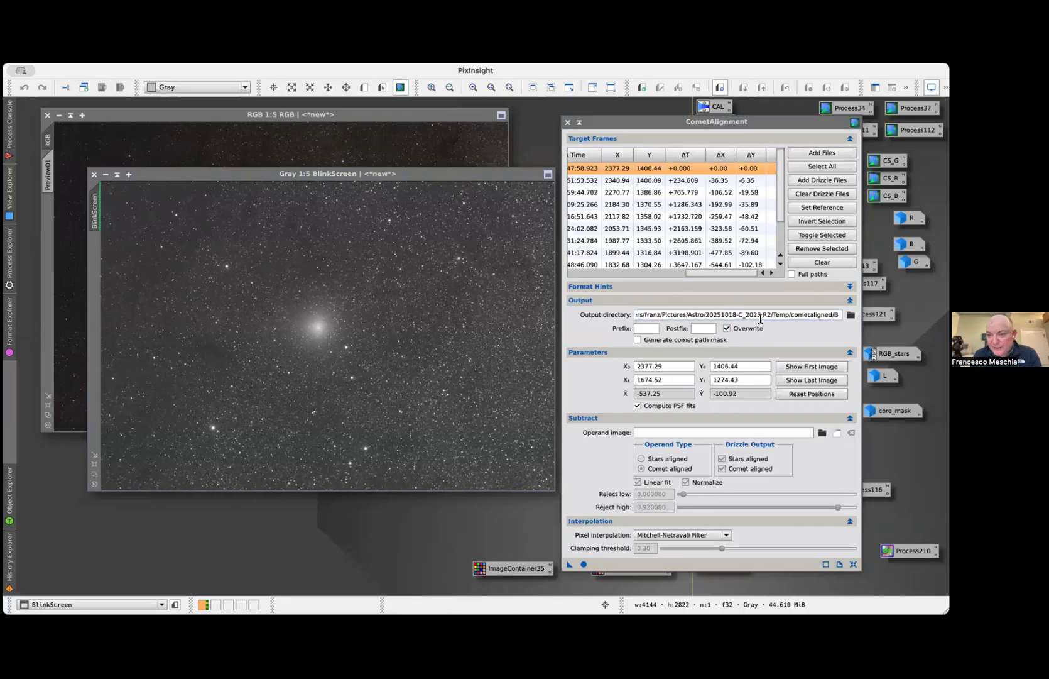
left_click_drag(773, 317, 826, 321)
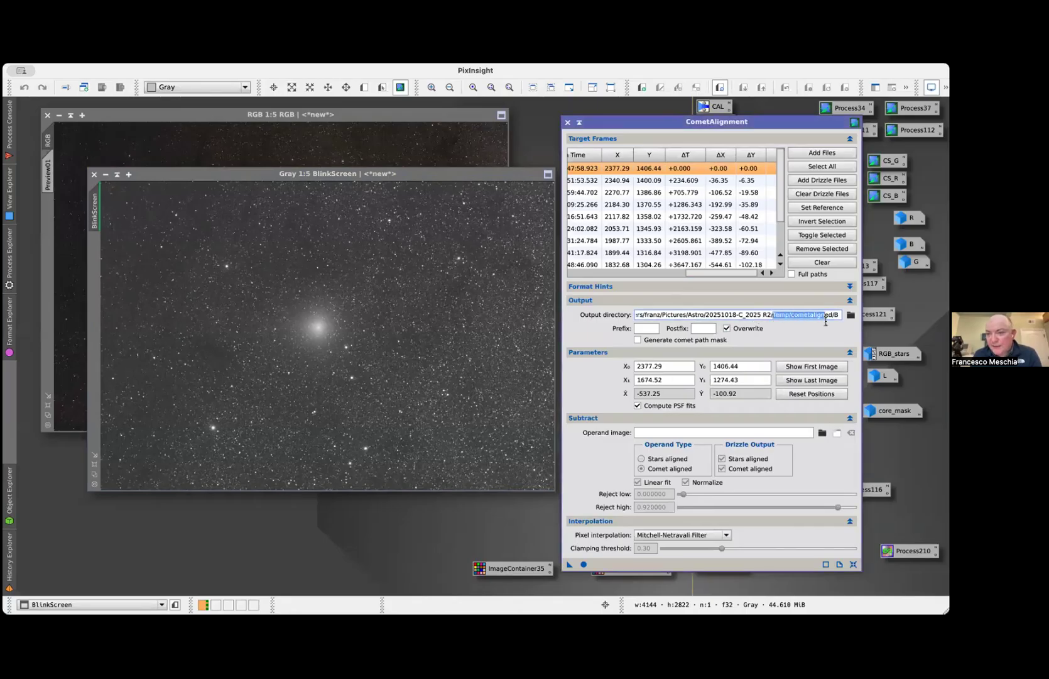
left_click(792, 315)
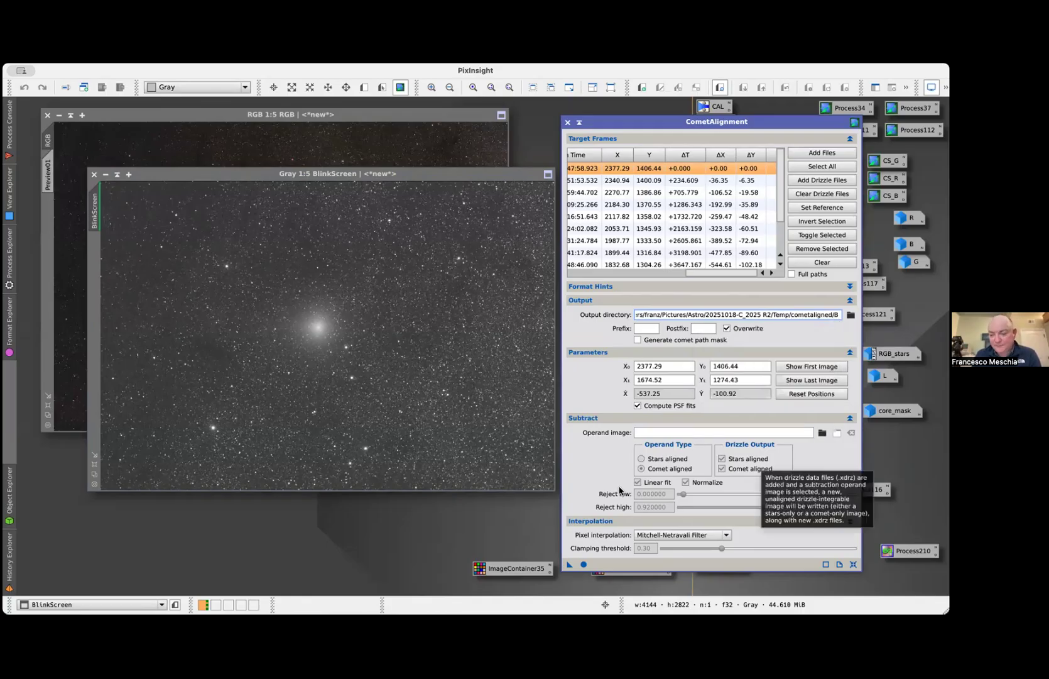
left_click(567, 122)
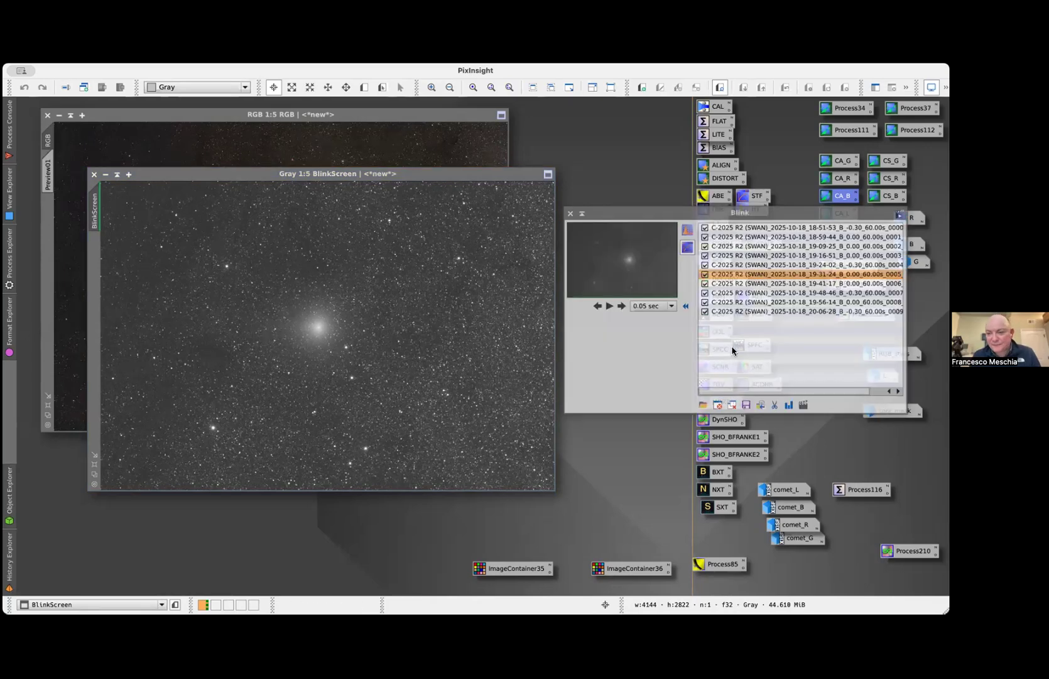
Clear the frames loaded in Blink and load all the frames from the Temp/cometaligned/B folder
left_click(732, 404)
left_click(703, 404)
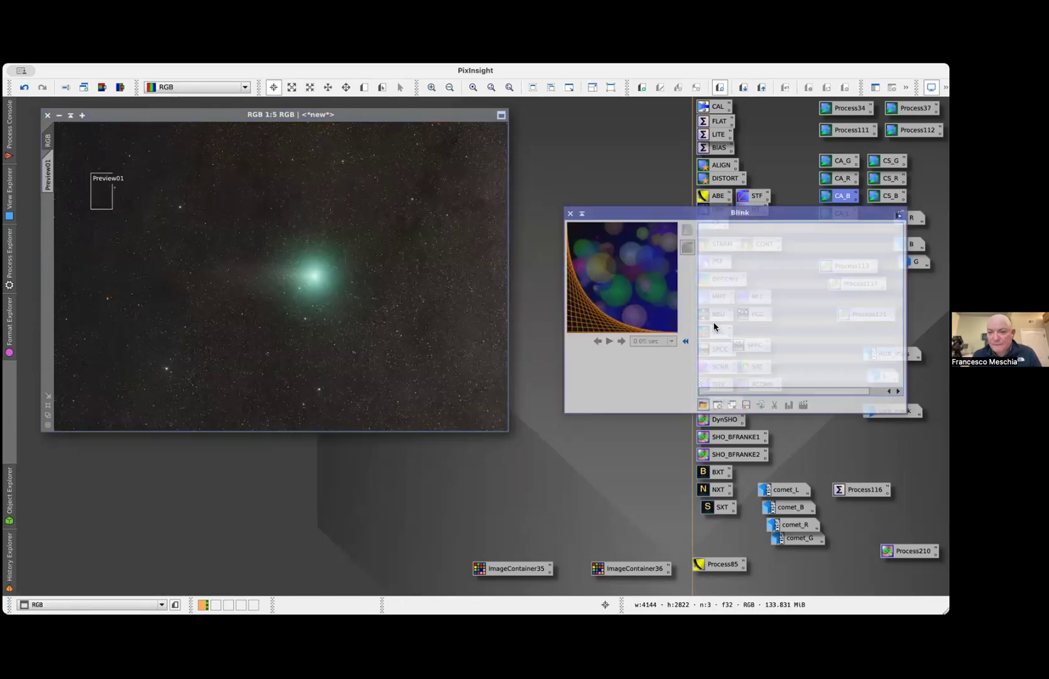
left_click(538, 128)
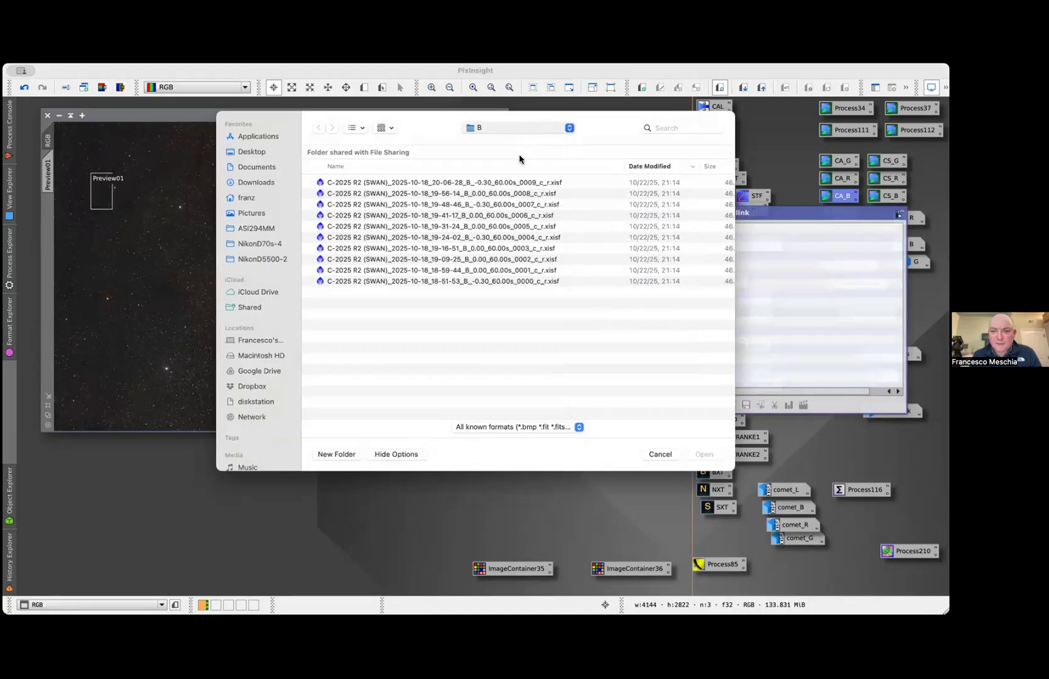
left_click(521, 155)
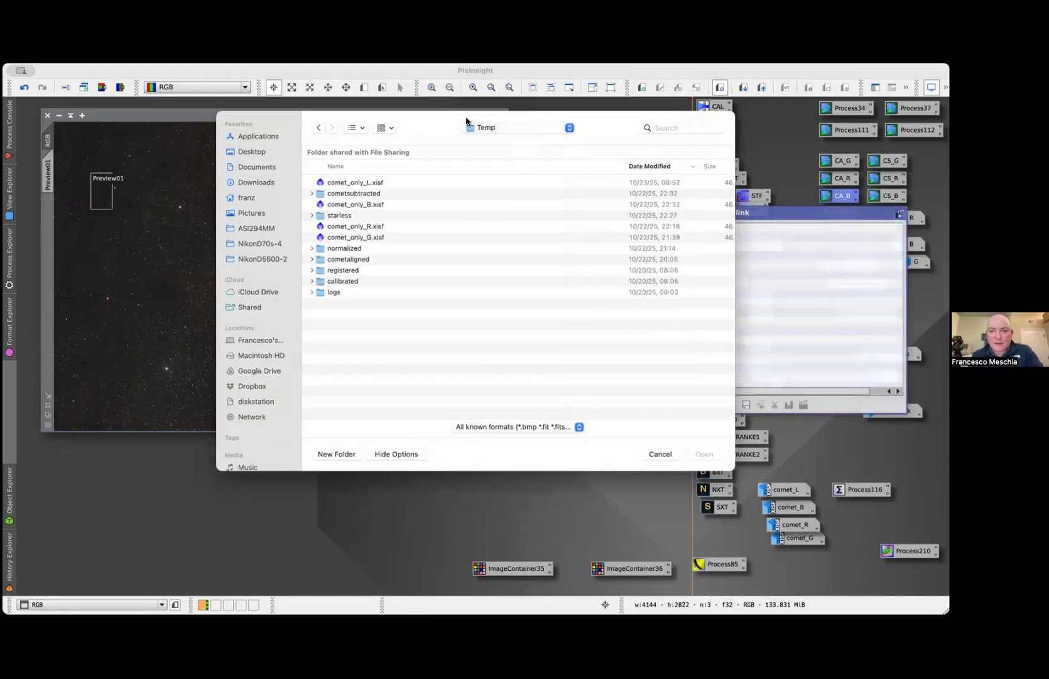
double_click(346, 261)
double_click(326, 195)
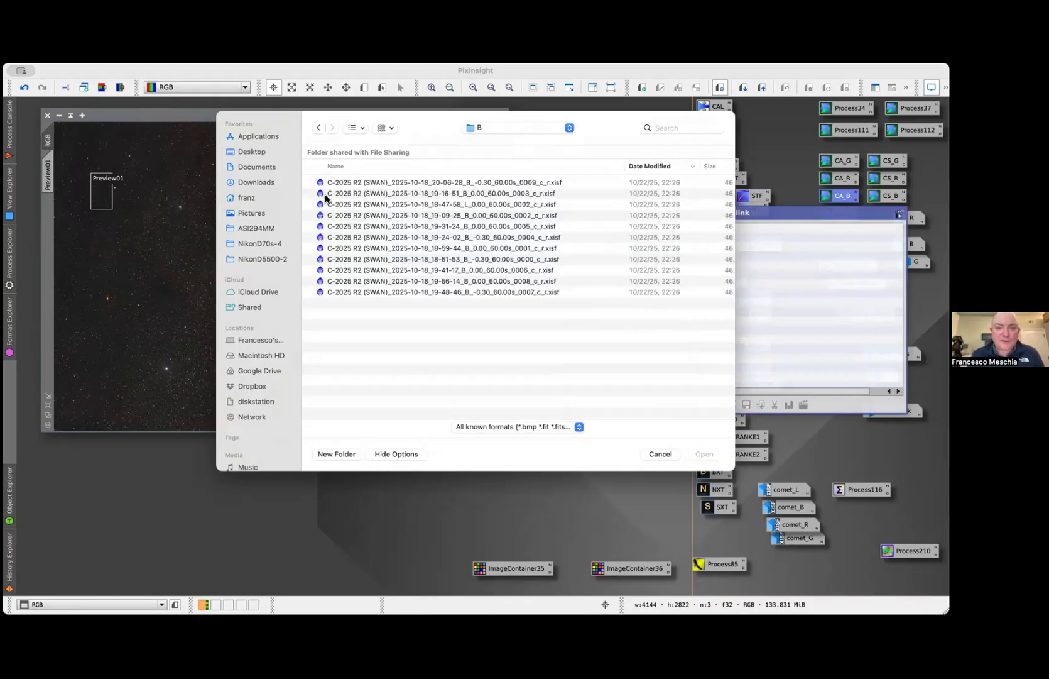
left_click(368, 185)
left_click(358, 293, "shift")
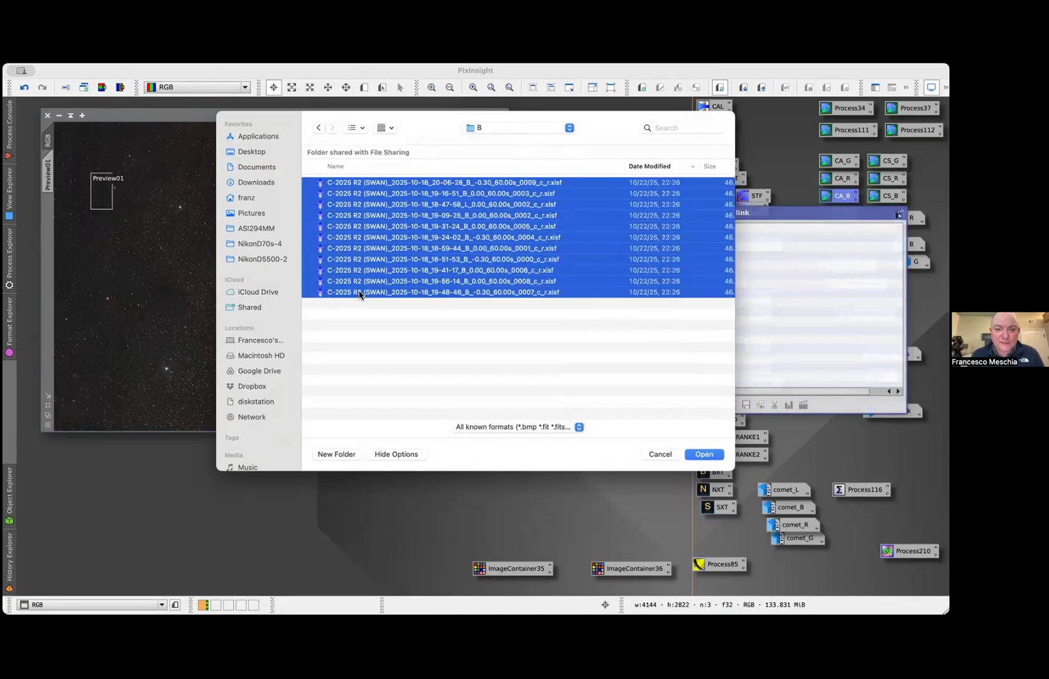
left_click(706, 453)
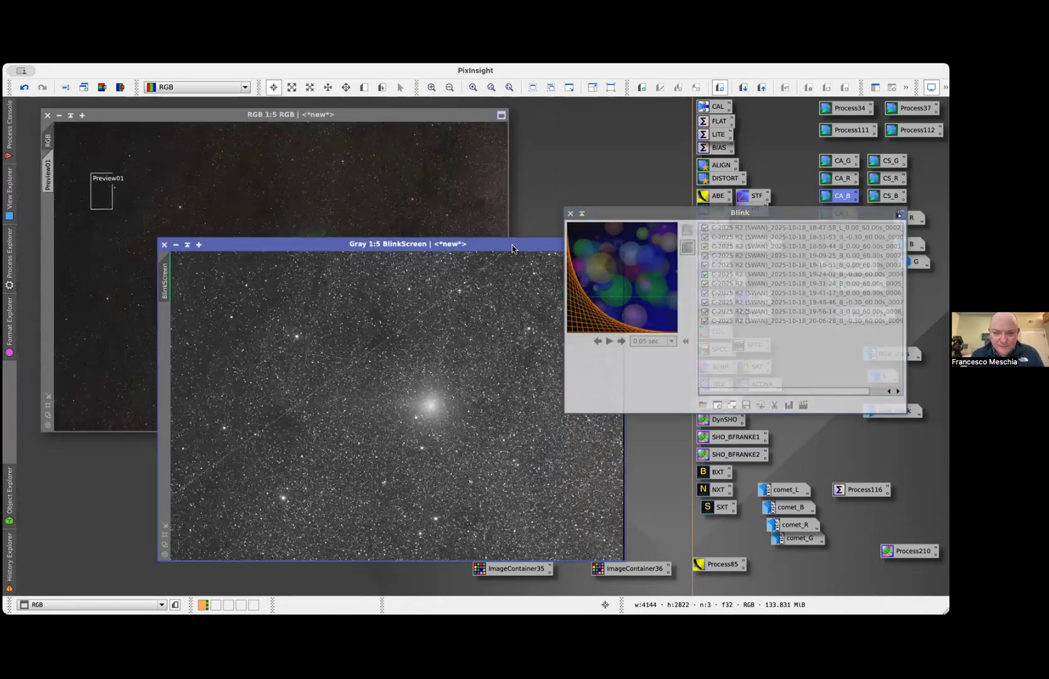
Play the comet-aligned frames in Blink and step back and forth through them to check the comet's alignment
left_click_drag(512, 249, 463, 208)
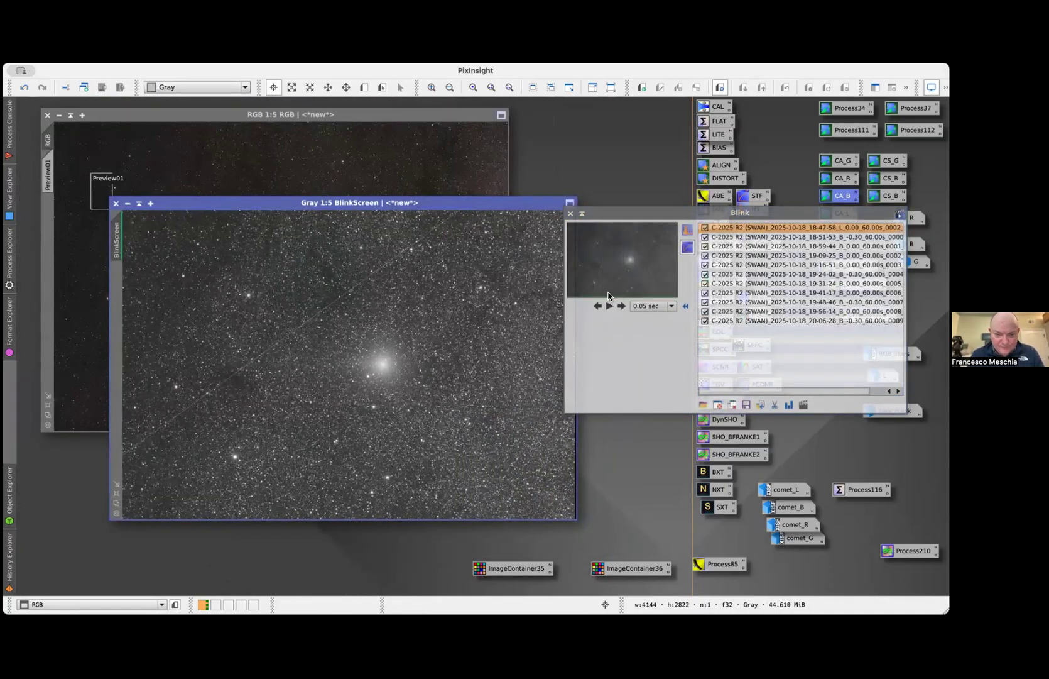
left_click(609, 306)
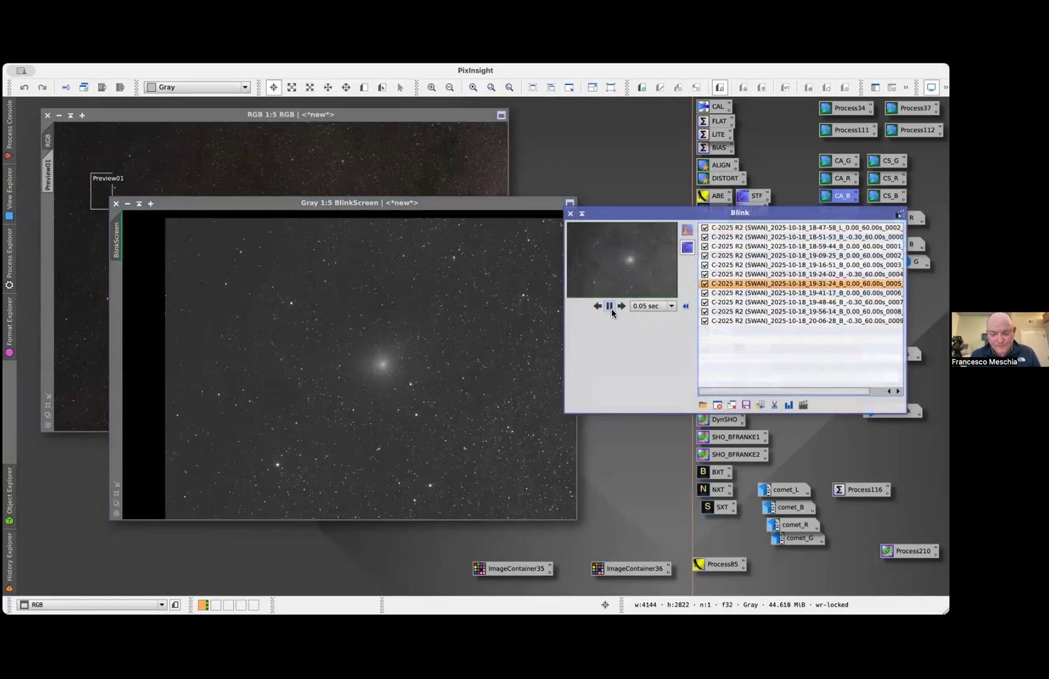
left_click(609, 305)
left_click(596, 306)
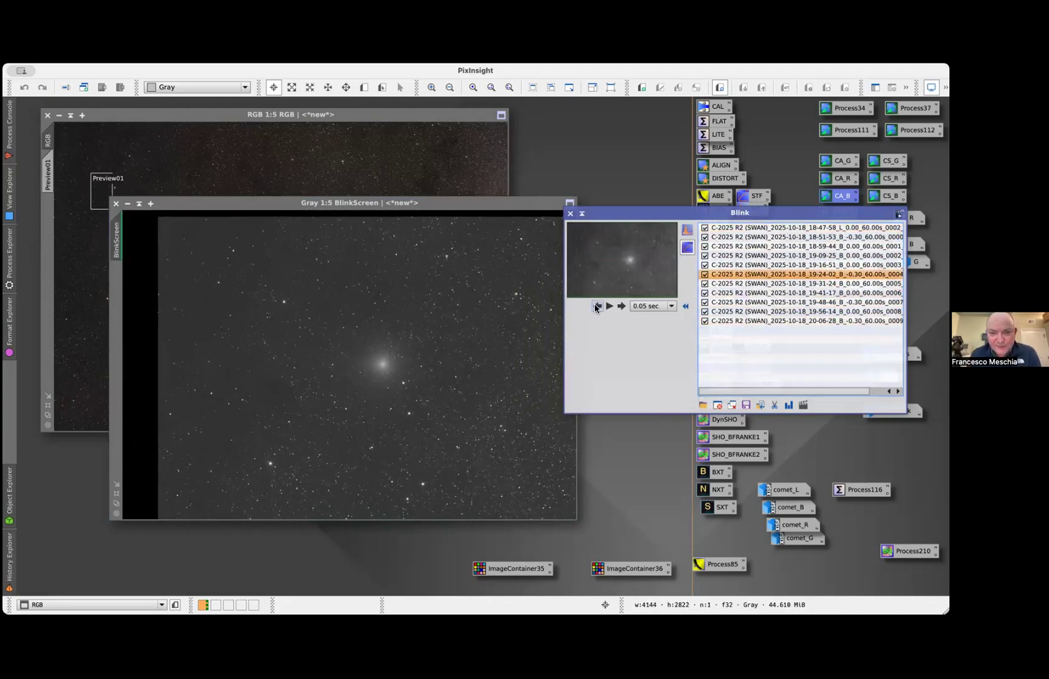
left_click(596, 306)
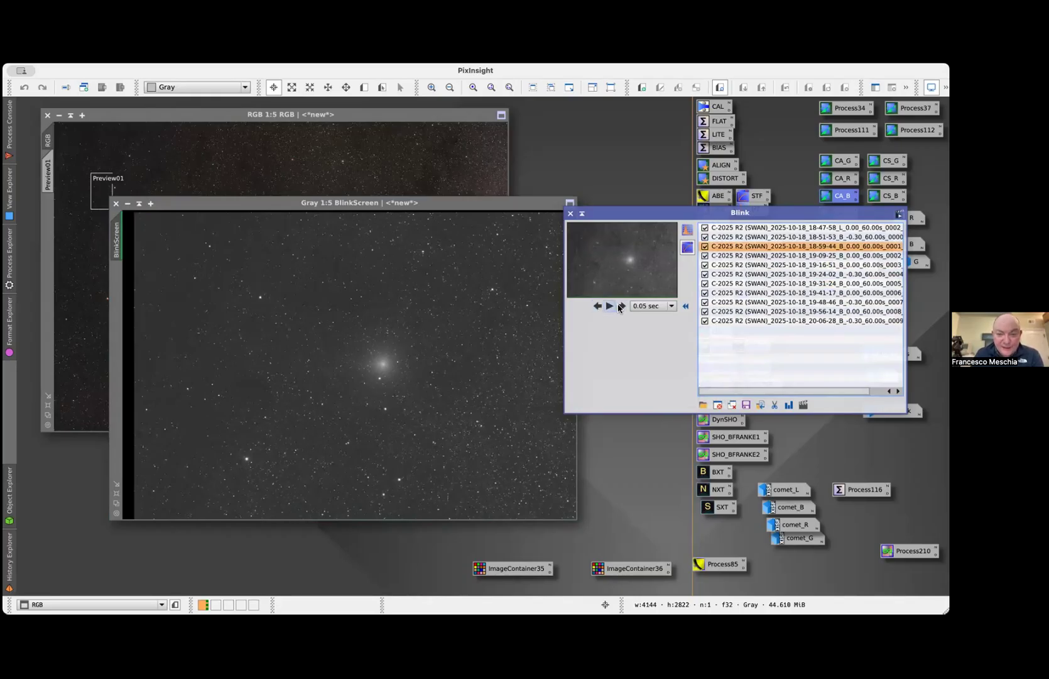
left_click(621, 307)
left_click(621, 307)
left_click(621, 307)
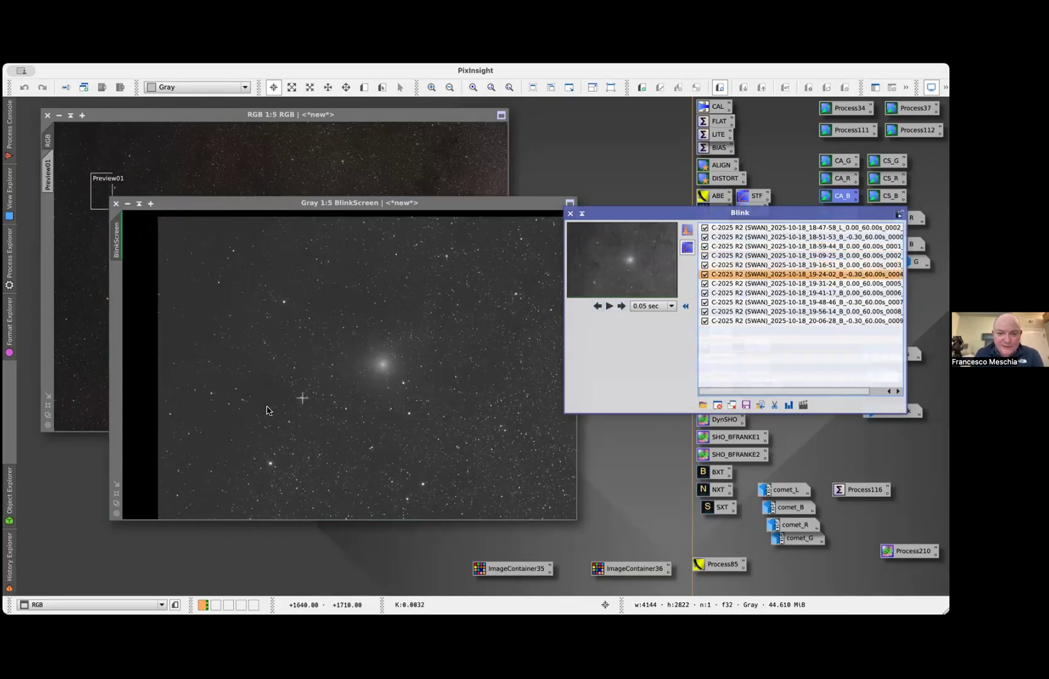
Step through the comet-aligned frames at 1:1 zoom to inspect the nucleus alignment, and close Blink
left_click(116, 513)
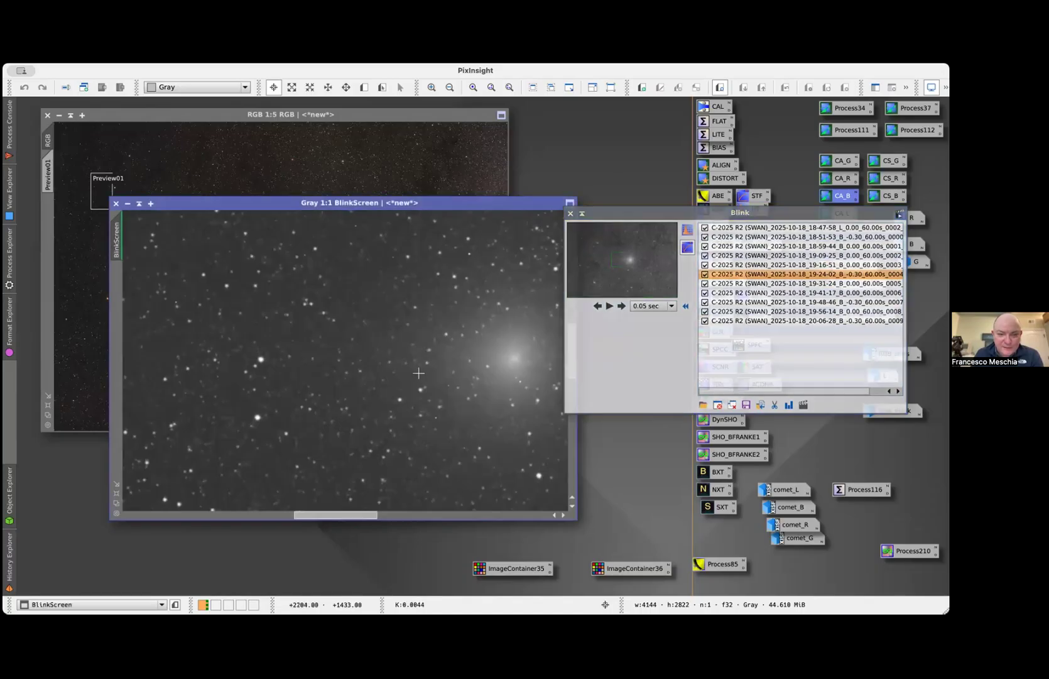
left_click(620, 306)
left_click(599, 306)
left_click(599, 306)
left_click(599, 306)
left_click(599, 306)
left_click(599, 306)
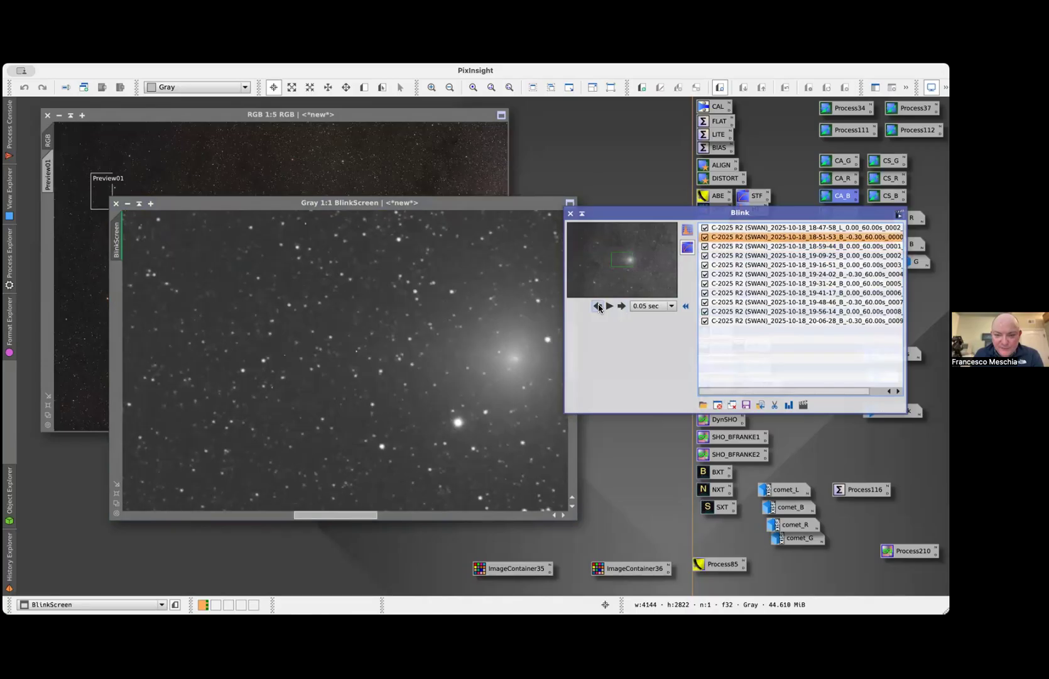
left_click(599, 306)
left_click(599, 306)
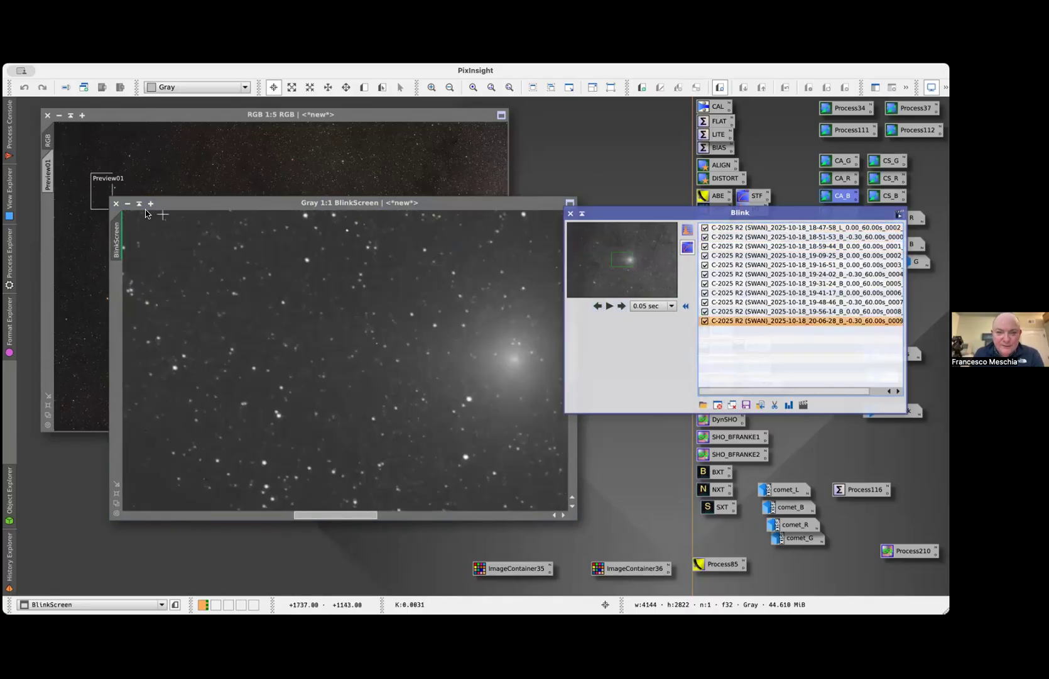
left_click(116, 203)
left_click(571, 213)
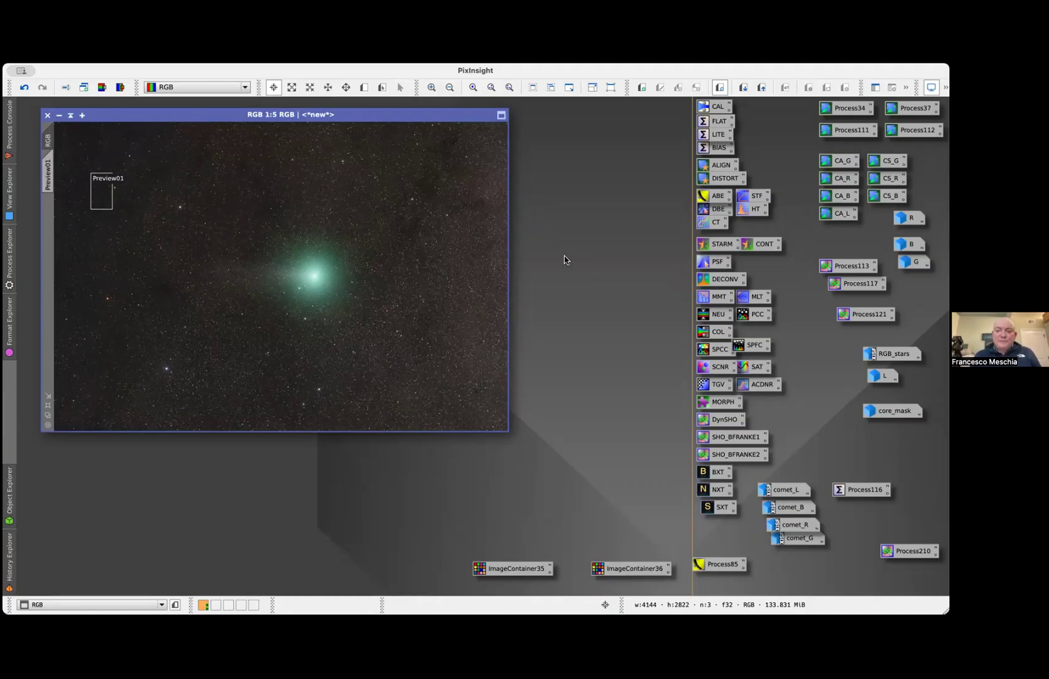
Open the LITE ImageIntegration instance and add all the frames from the cometaligned B folder as input images
left_click(705, 135)
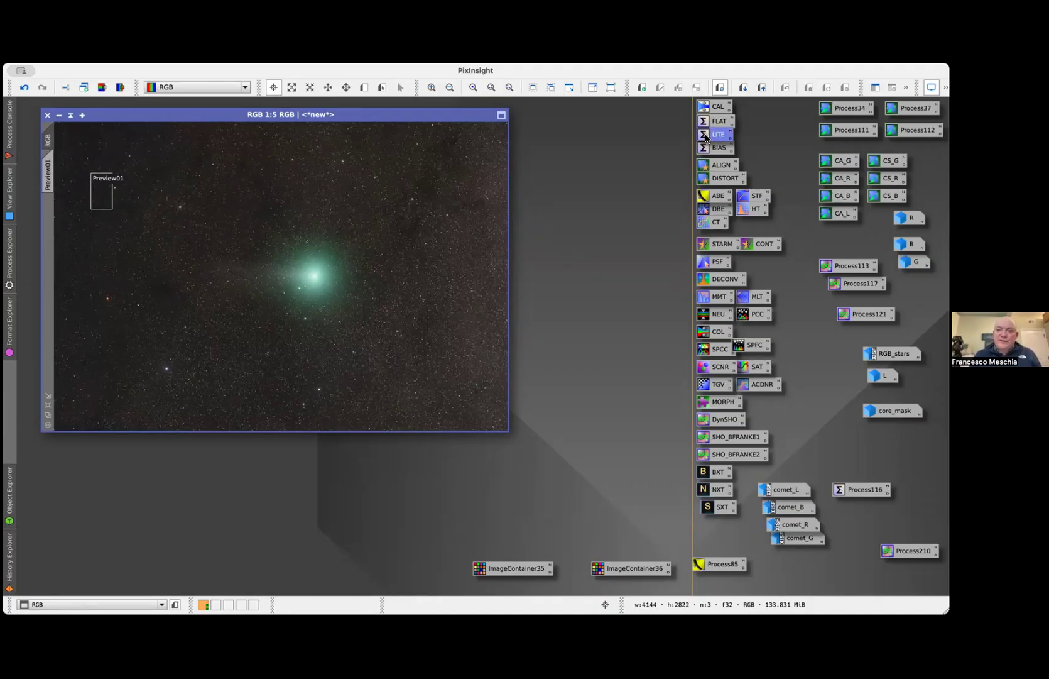
double_click(705, 135)
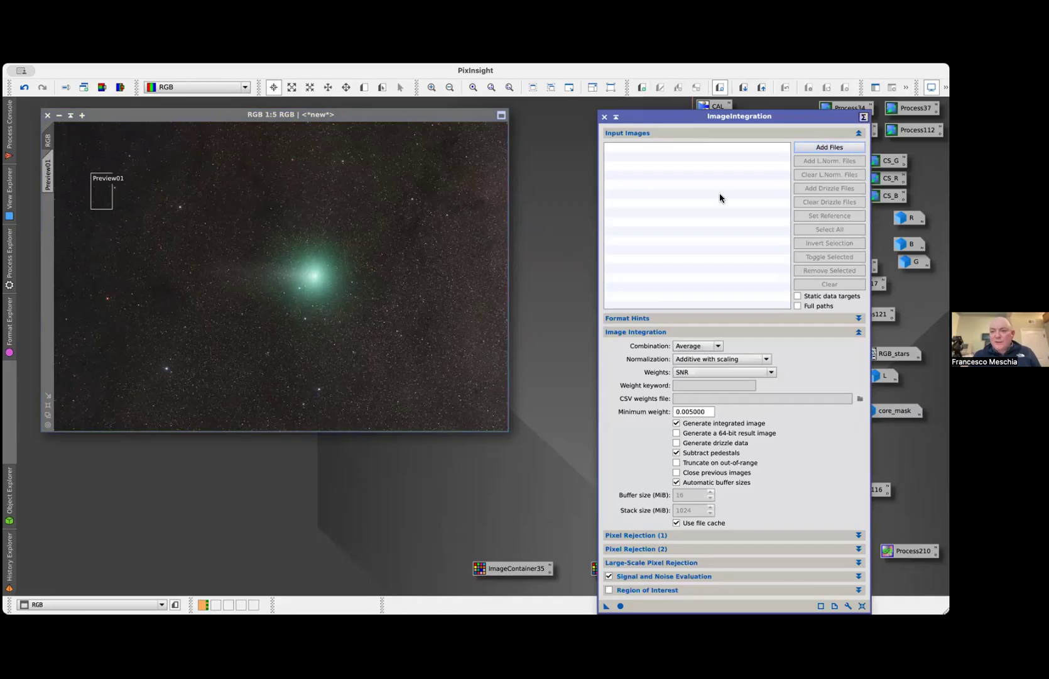
left_click(524, 183)
left_click(466, 293, "shift")
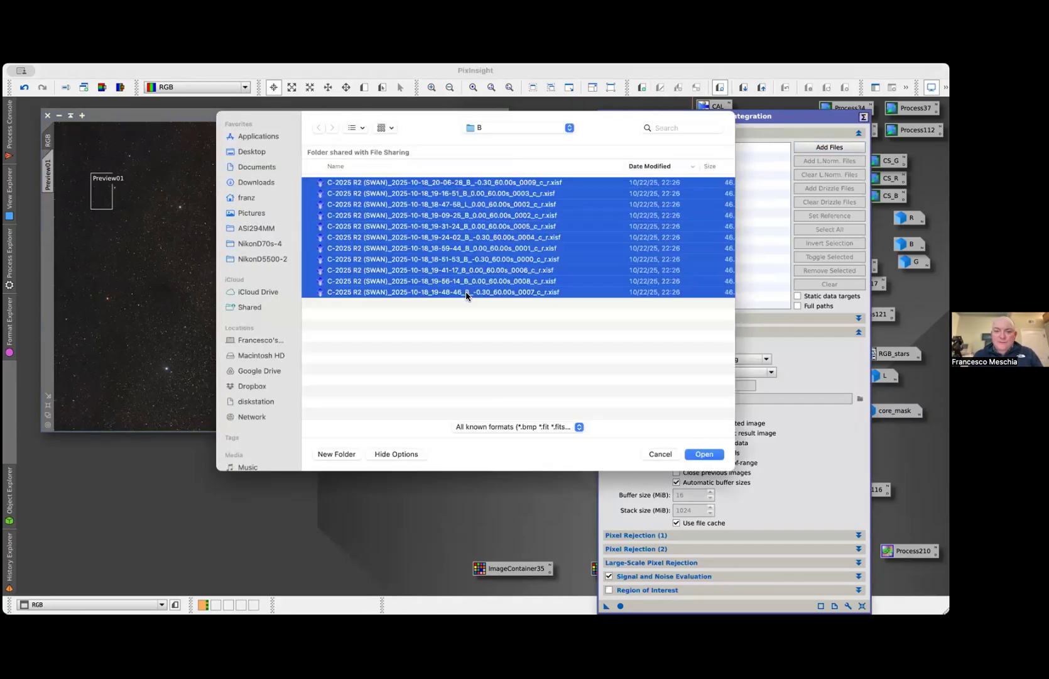
left_click(705, 454)
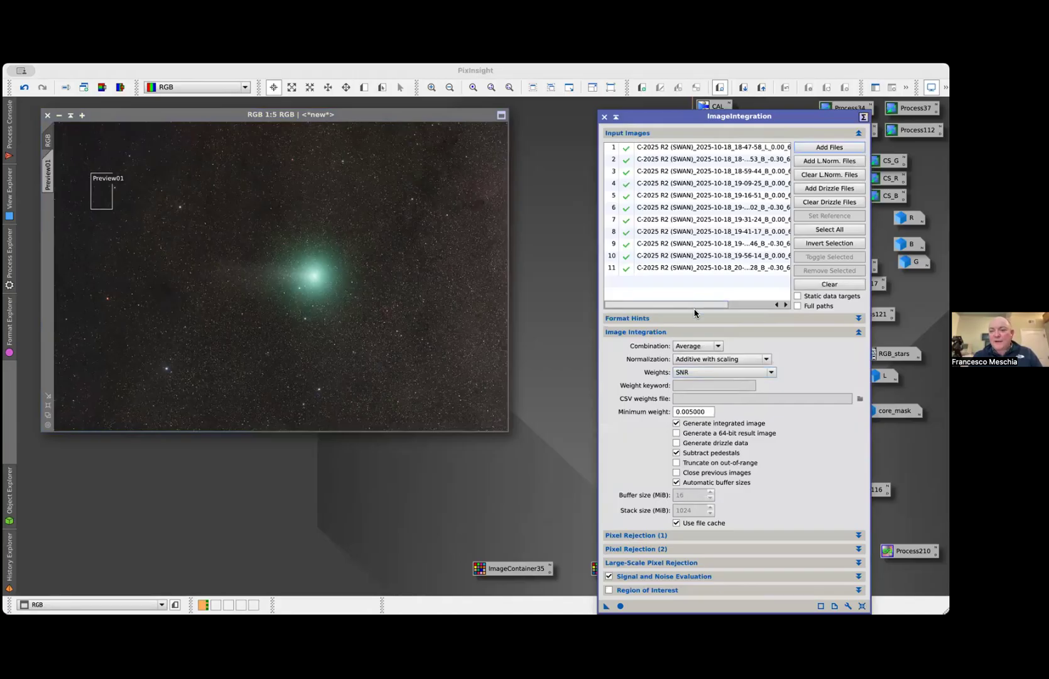
mouse_move(696, 305)
left_mouse_down()
mouse_move(760, 302)
mouse_move(696, 304)
left_mouse_up()
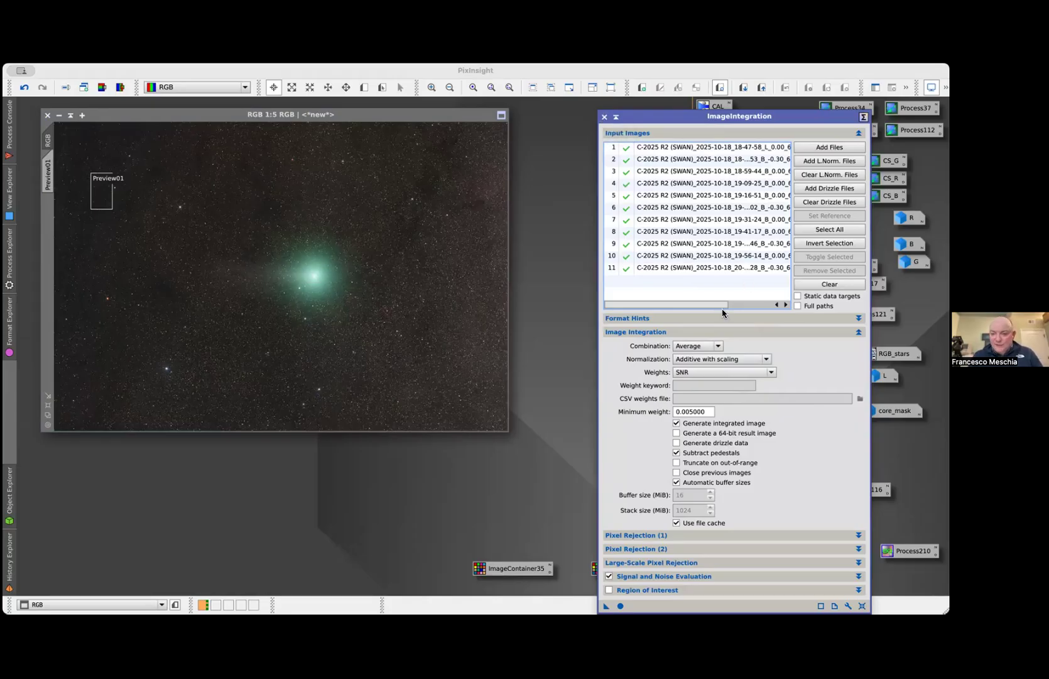
left_click_drag(729, 121, 659, 81)
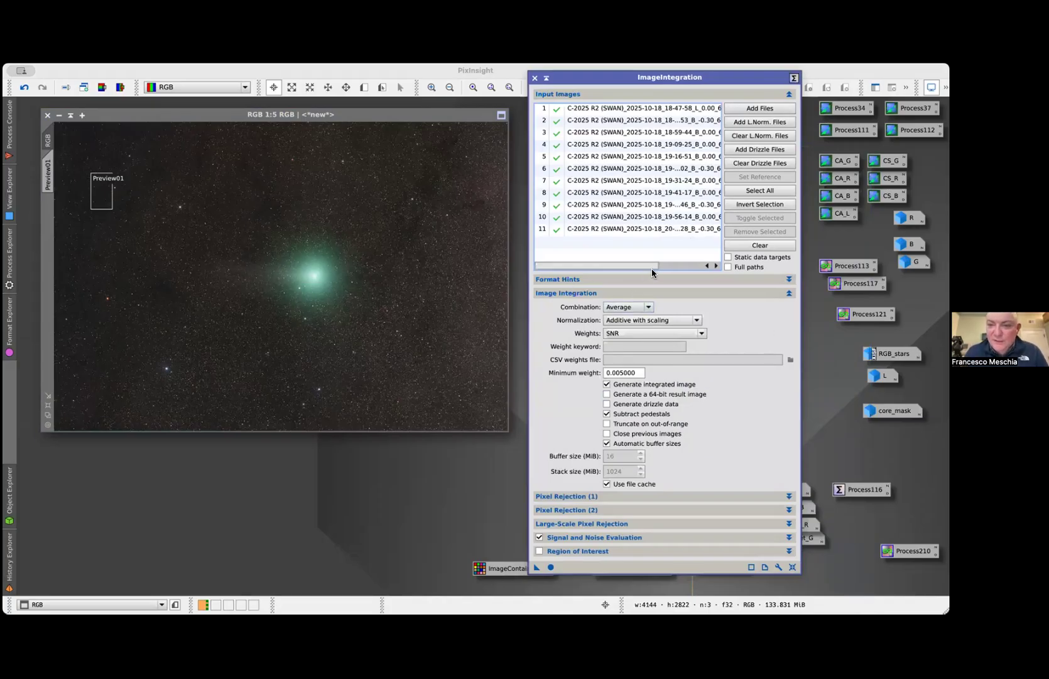
Set the first pixel rejection's algorithm to Sigma Clipping in ImageIntegration
left_click(602, 292)
left_click(597, 290)
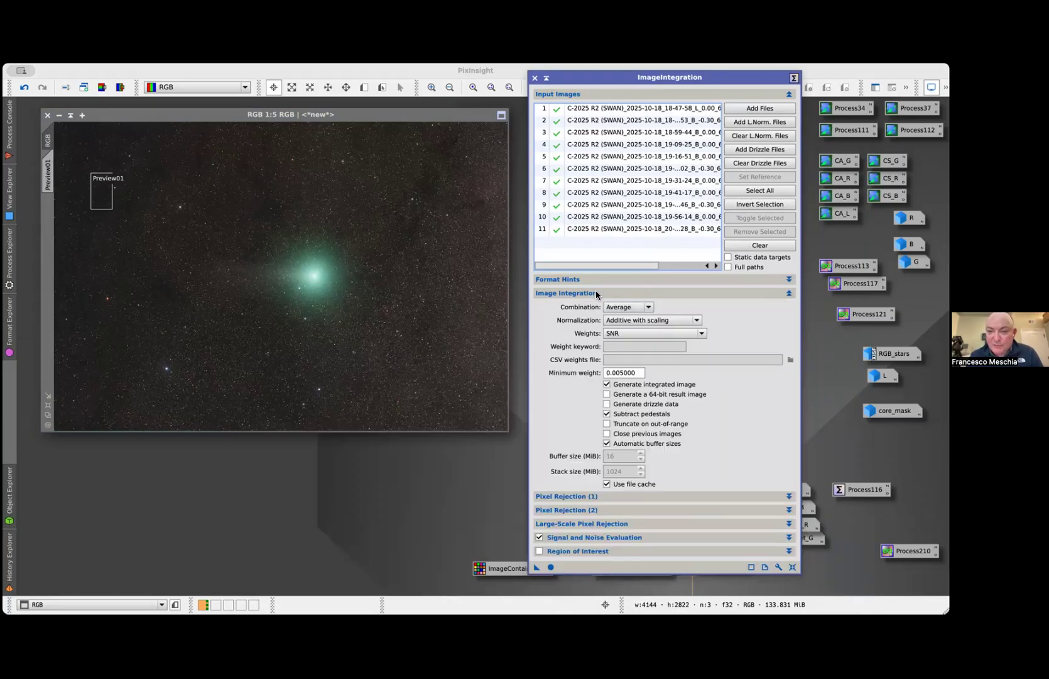
left_click(624, 496)
left_click(625, 293)
left_click(648, 321)
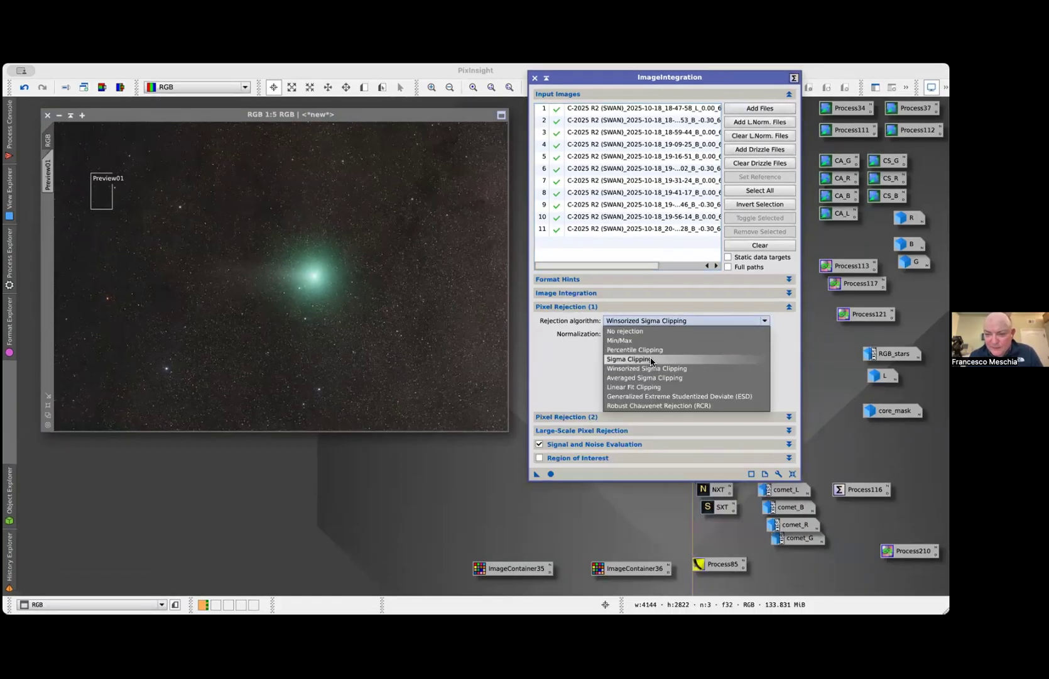
left_click(652, 359)
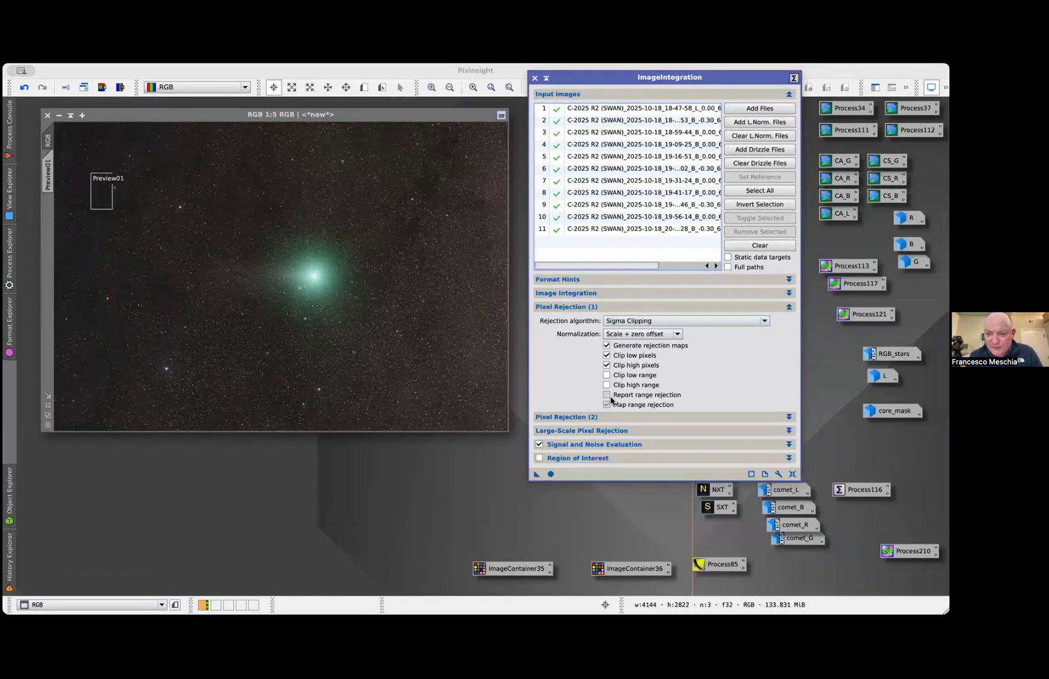
Set both sigma low and sigma high to 1.7, and enable low range clipping
left_click(599, 417)
double_click(628, 467)
type("1.7")
key("Tab")
type("1.")
key("Return")
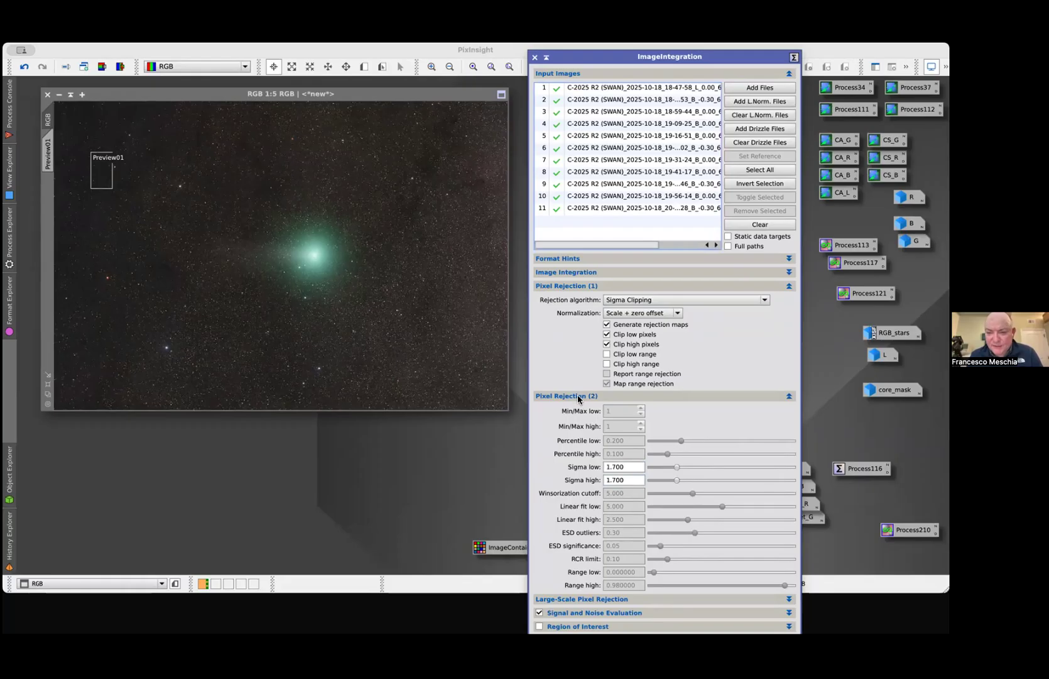
left_click(576, 396)
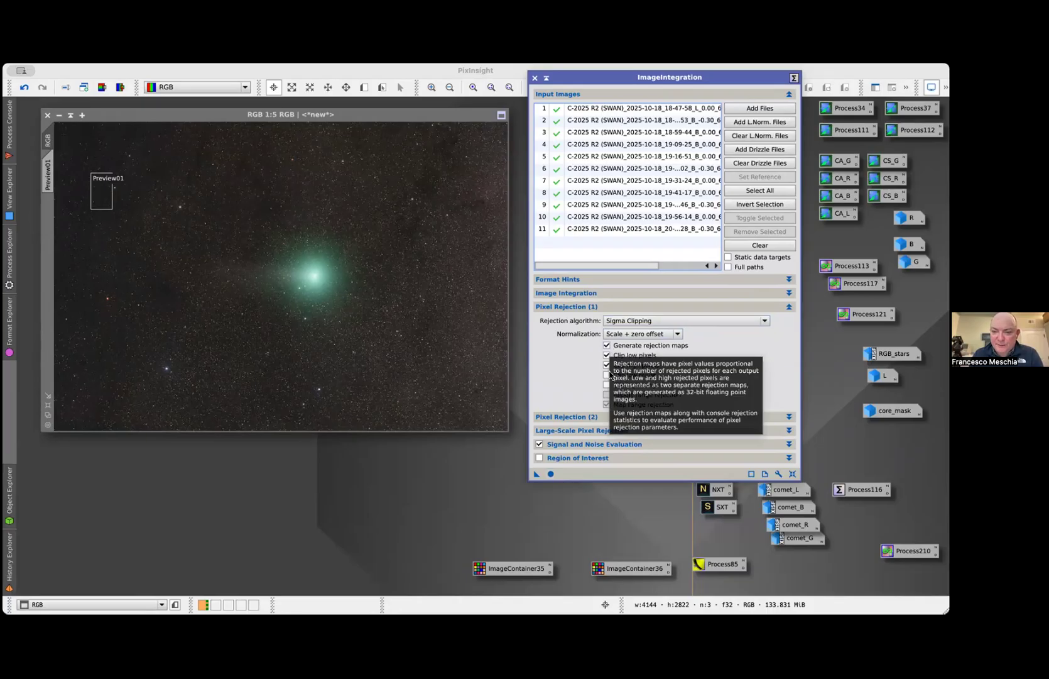
left_click(635, 376)
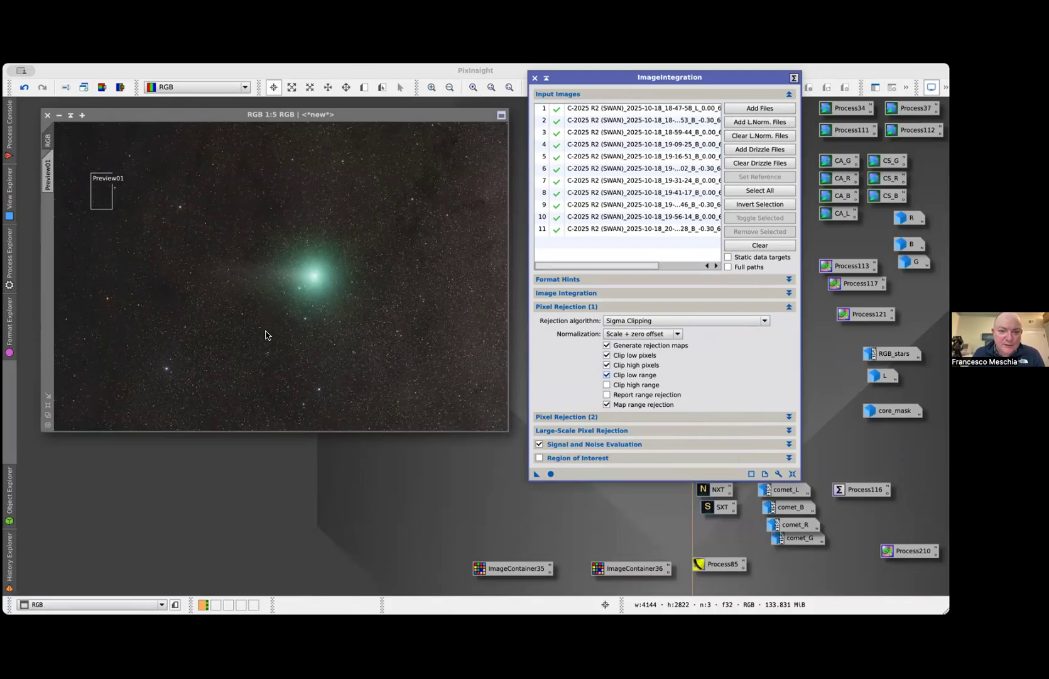
Close the BlinkScreen image and the Blink window, and run ImageIntegration globally on the comet-aligned B frames
left_click(422, 326)
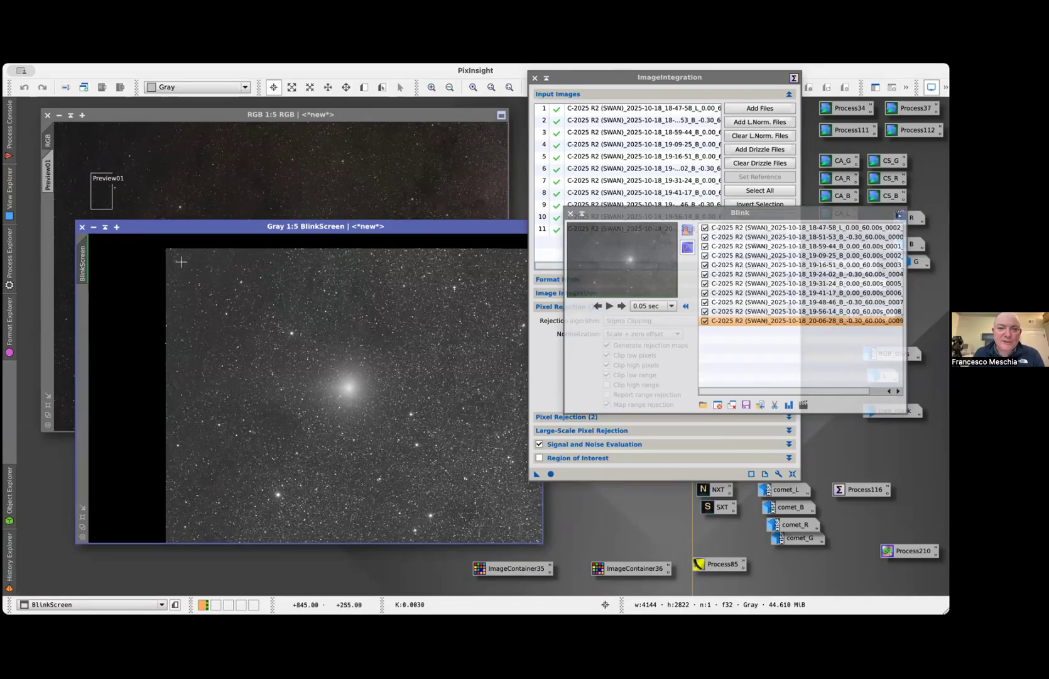
left_click(82, 227)
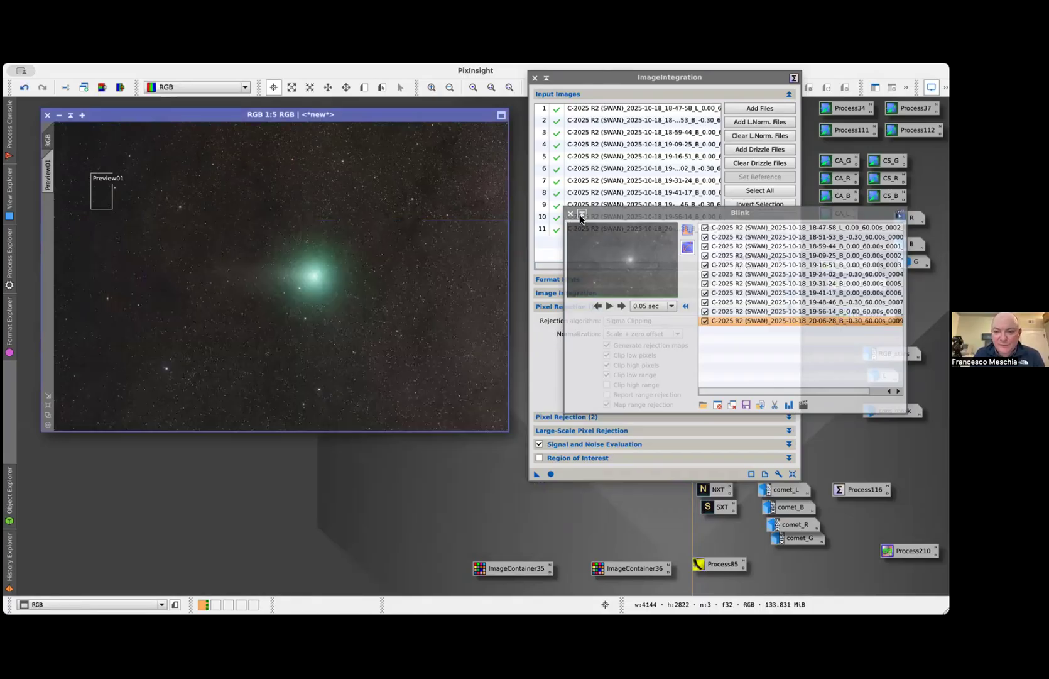
left_click(570, 213)
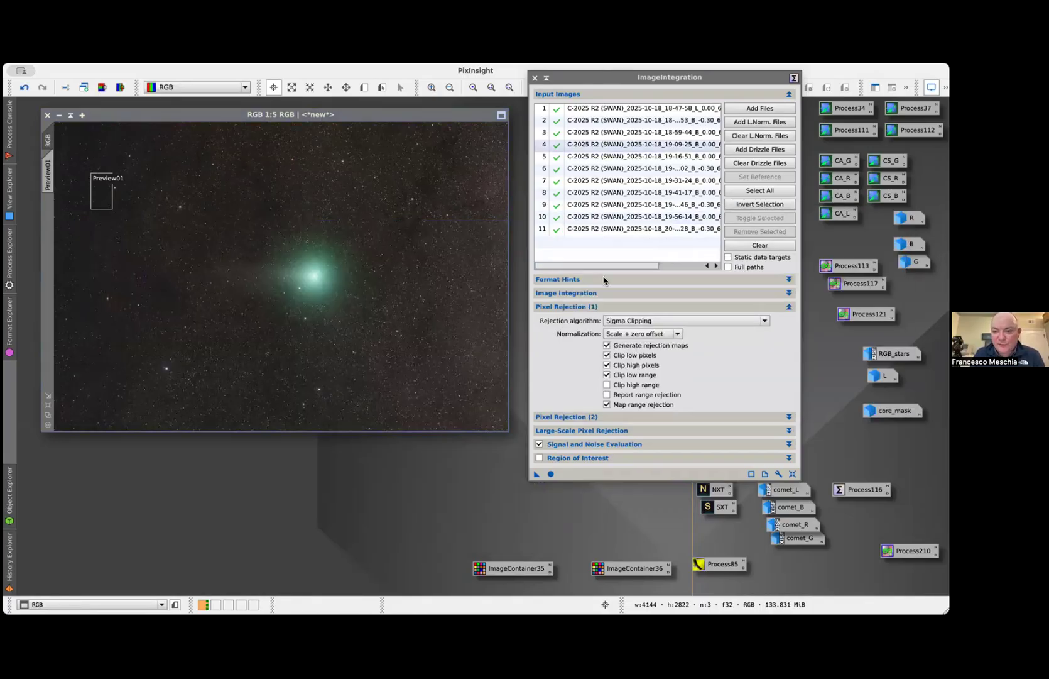
left_click(551, 475)
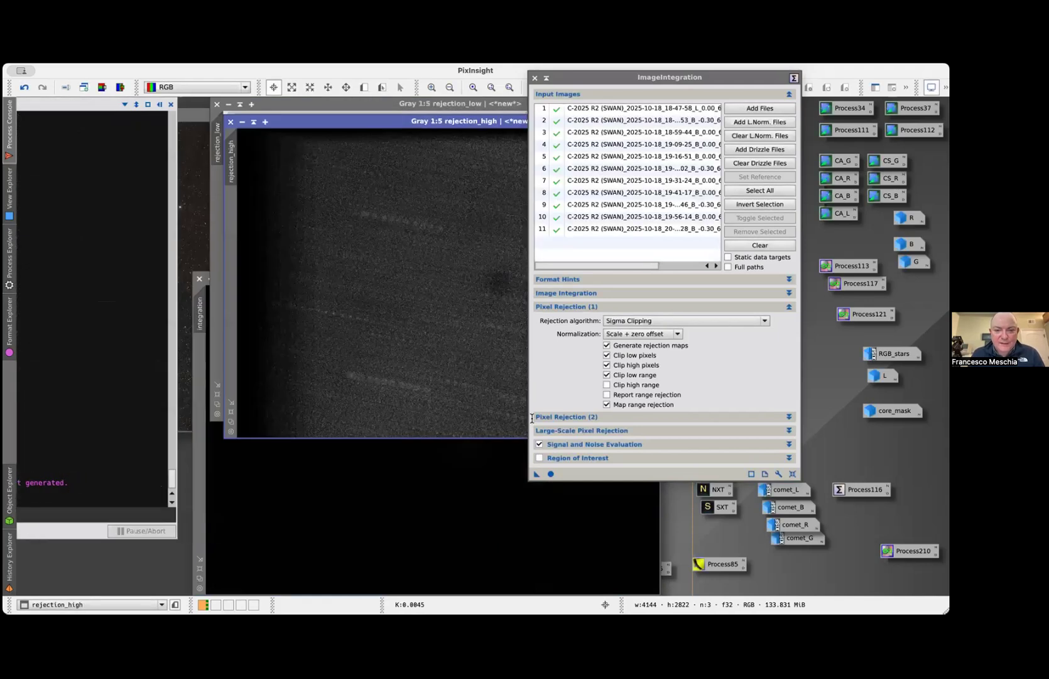
Examine the high and low rejection maps, zooming in on the star trails in the high map
left_click_drag(385, 124, 252, 131)
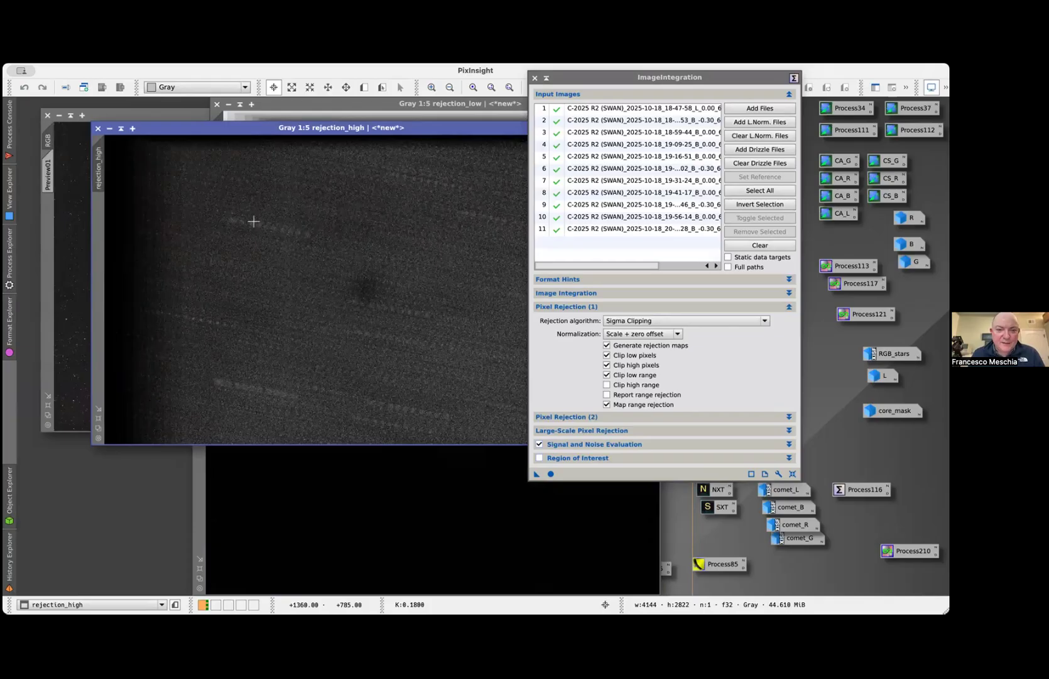
scroll(253, 221, "up", 1)
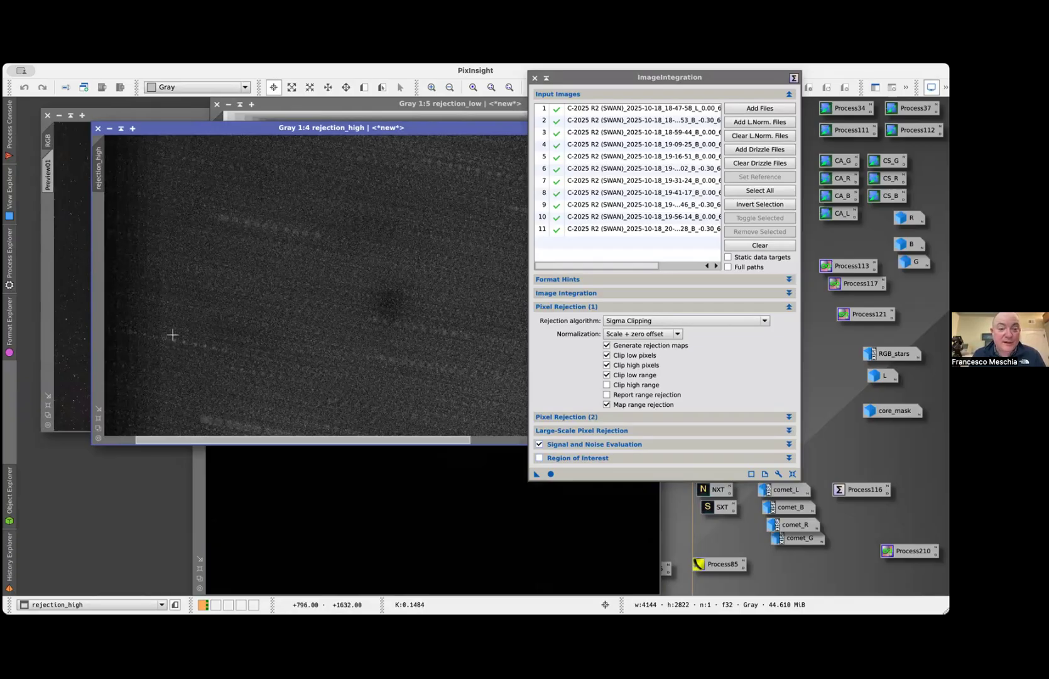
left_click(319, 105)
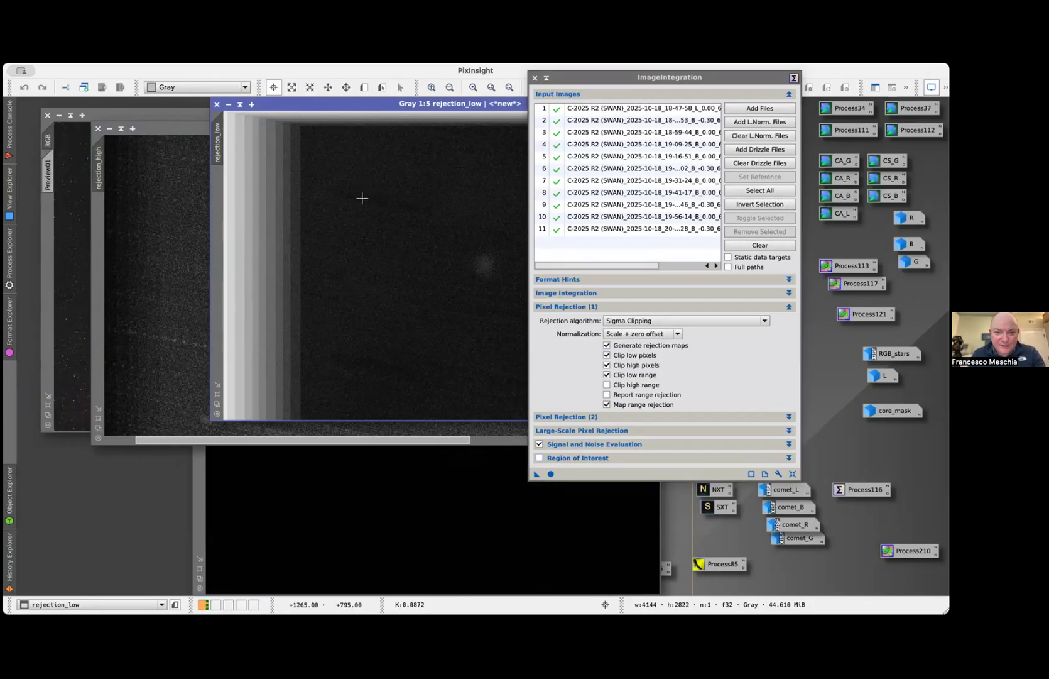
left_click(465, 468)
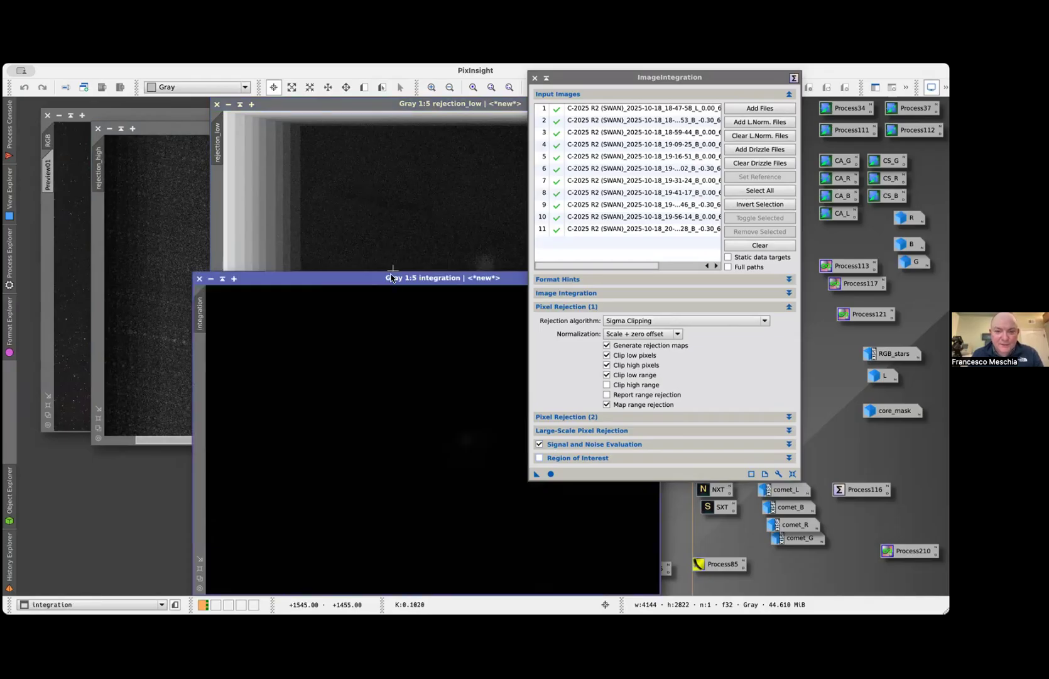
Auto-stretch the integration image, and move the ImageIntegration window clear of it to inspect the stacked comet
left_click_drag(391, 277, 311, 206)
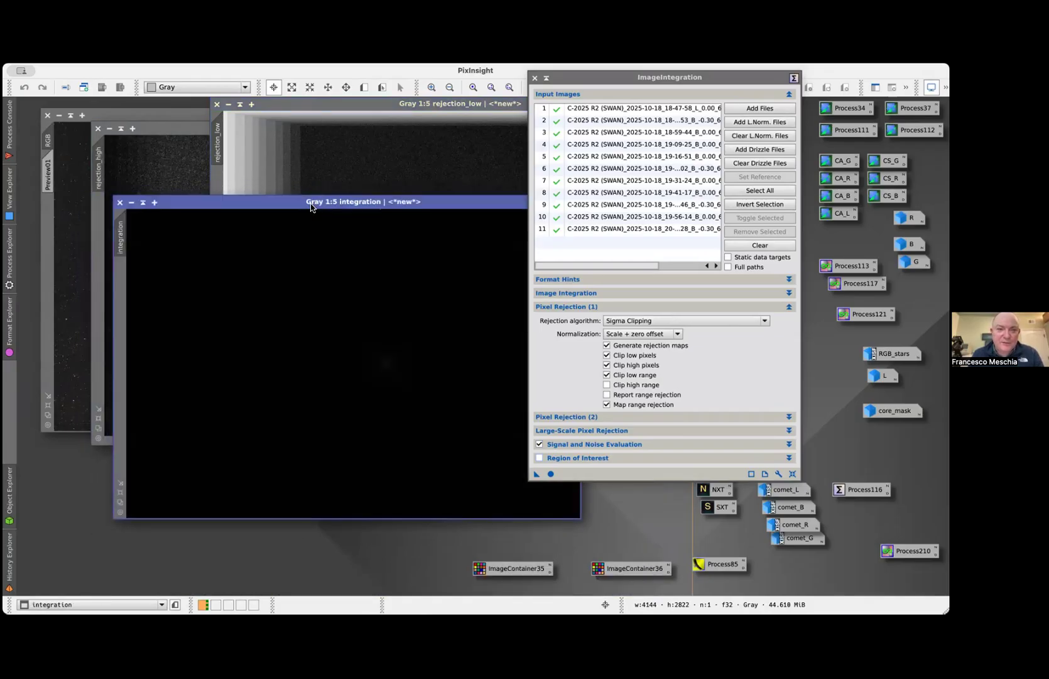
key("ctrl+a")
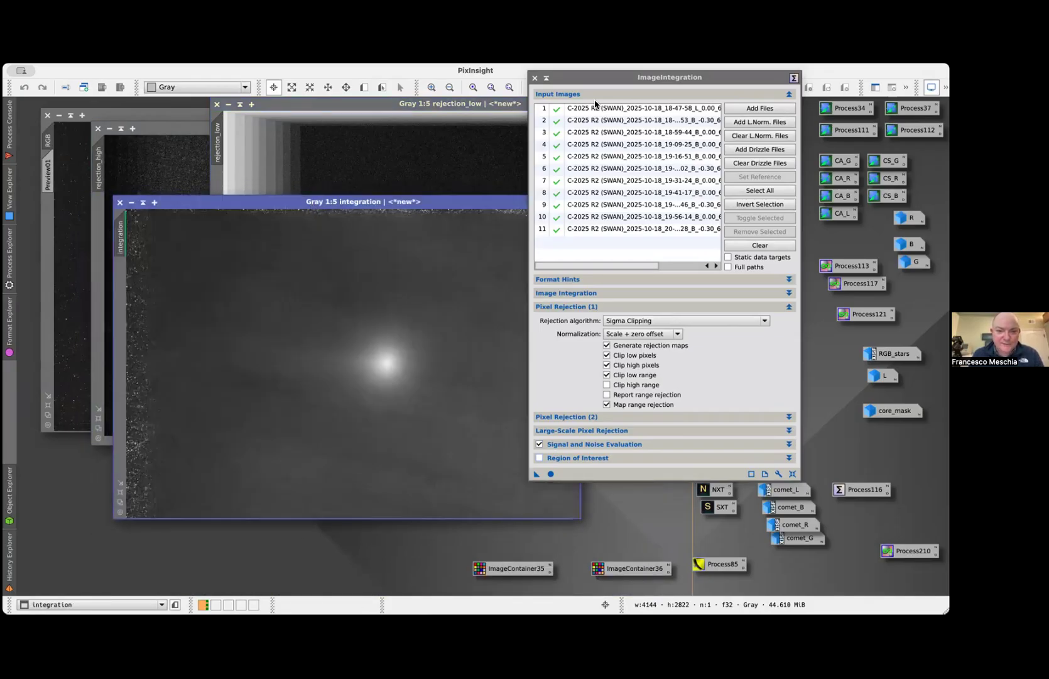
left_click_drag(600, 84, 705, 119)
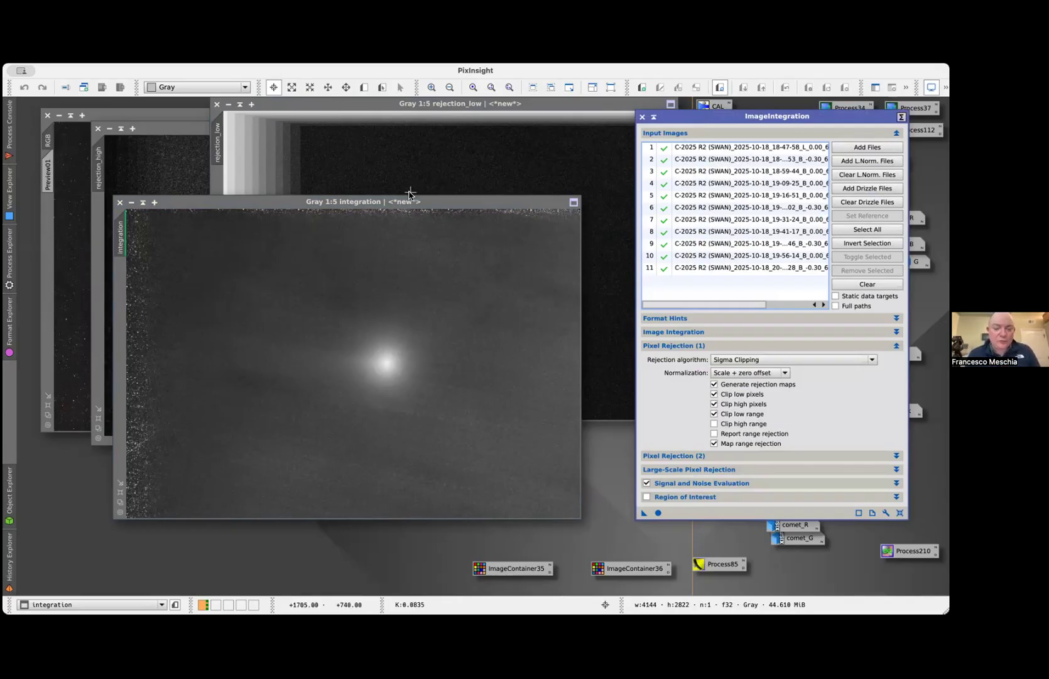
key("F12")
key("F12")
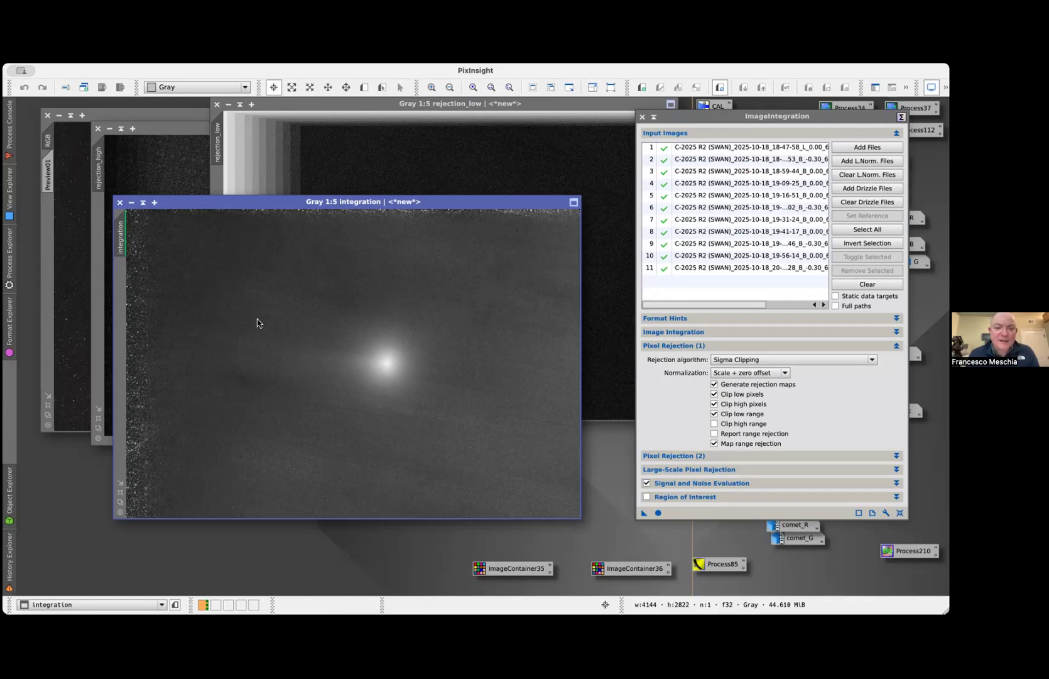
Show the BlinkScreen frame beside the integration and copy its screen stretch onto the integration image
left_click(426, 321)
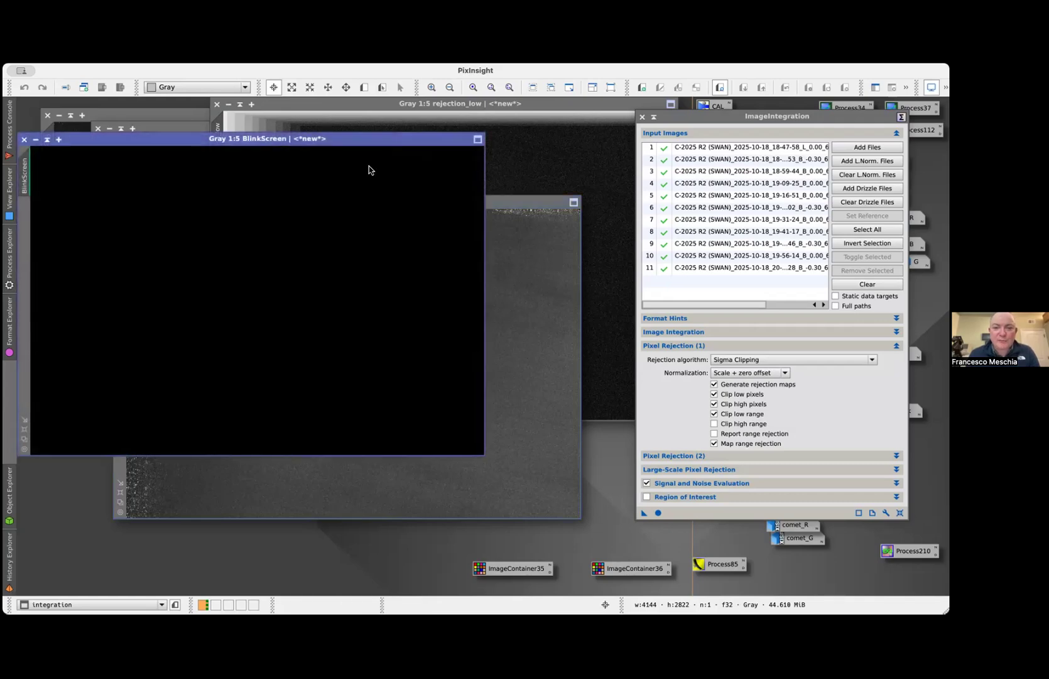
left_click_drag(338, 138, 650, 118)
left_click_drag(363, 150, 120, 244)
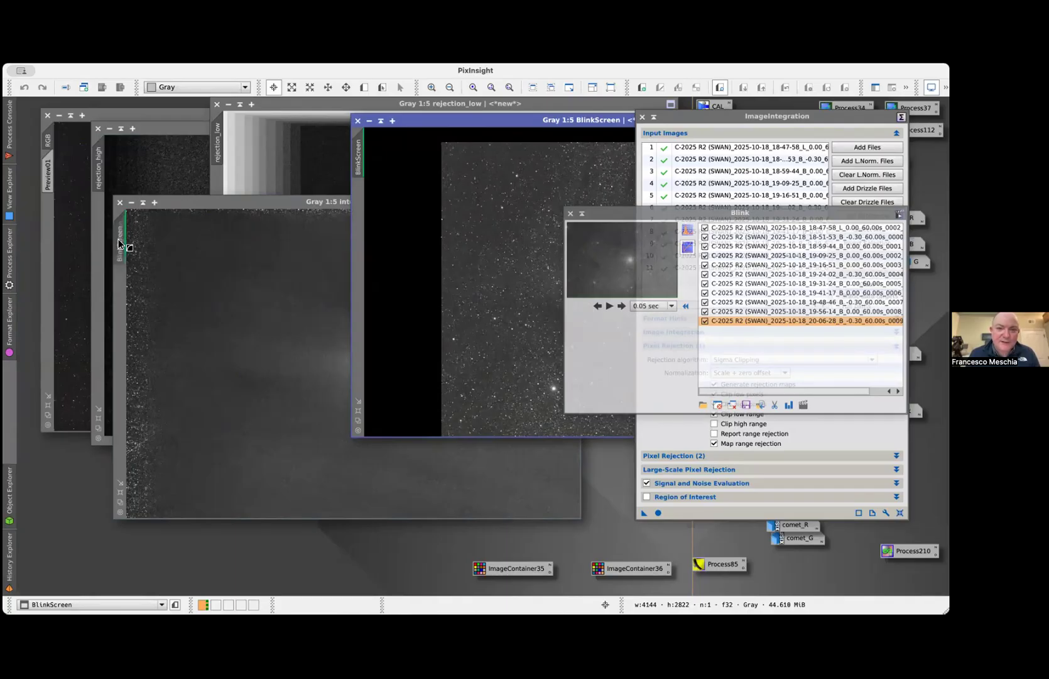
left_click_drag(118, 243, 118, 242)
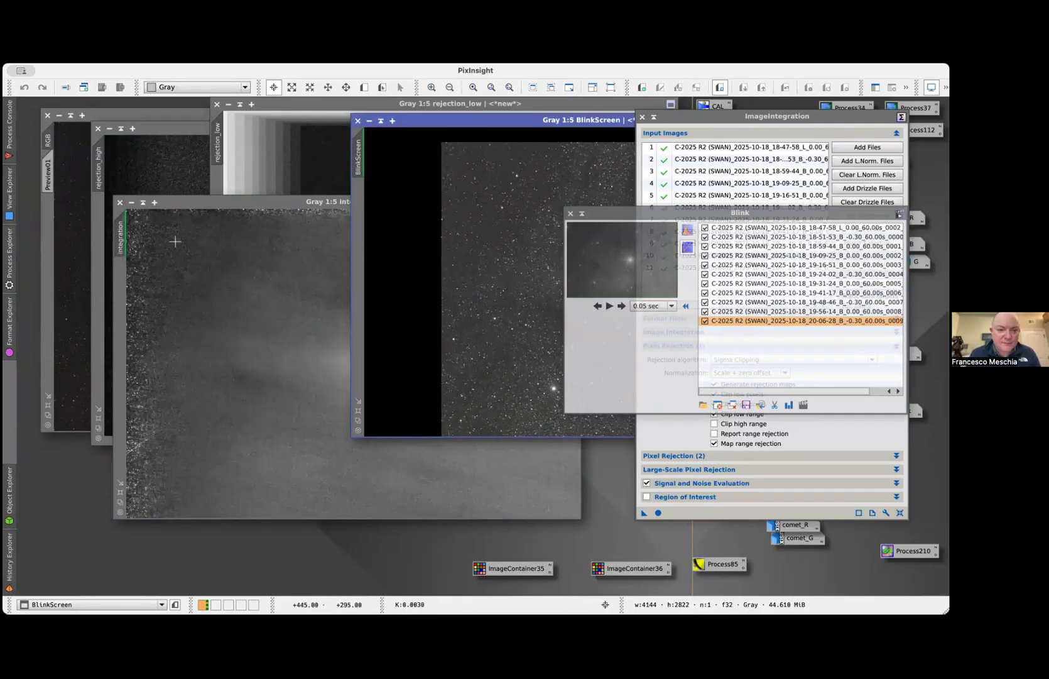
left_click(175, 240)
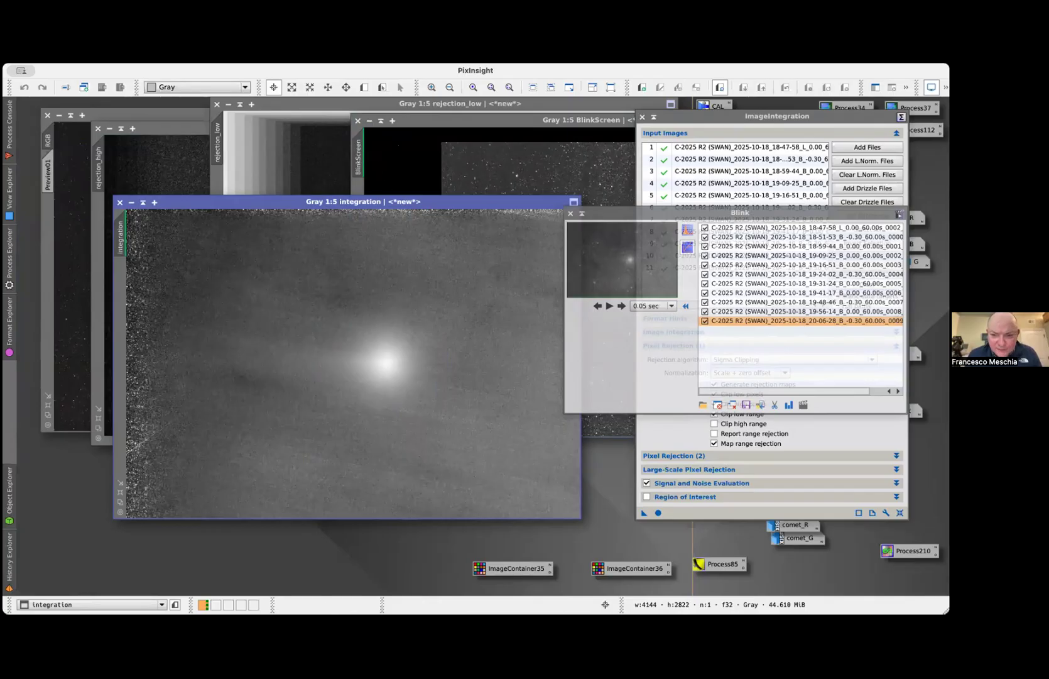
Move the Blink window away from the ImageIntegration settings and bring the integration image to the front
left_click(563, 127)
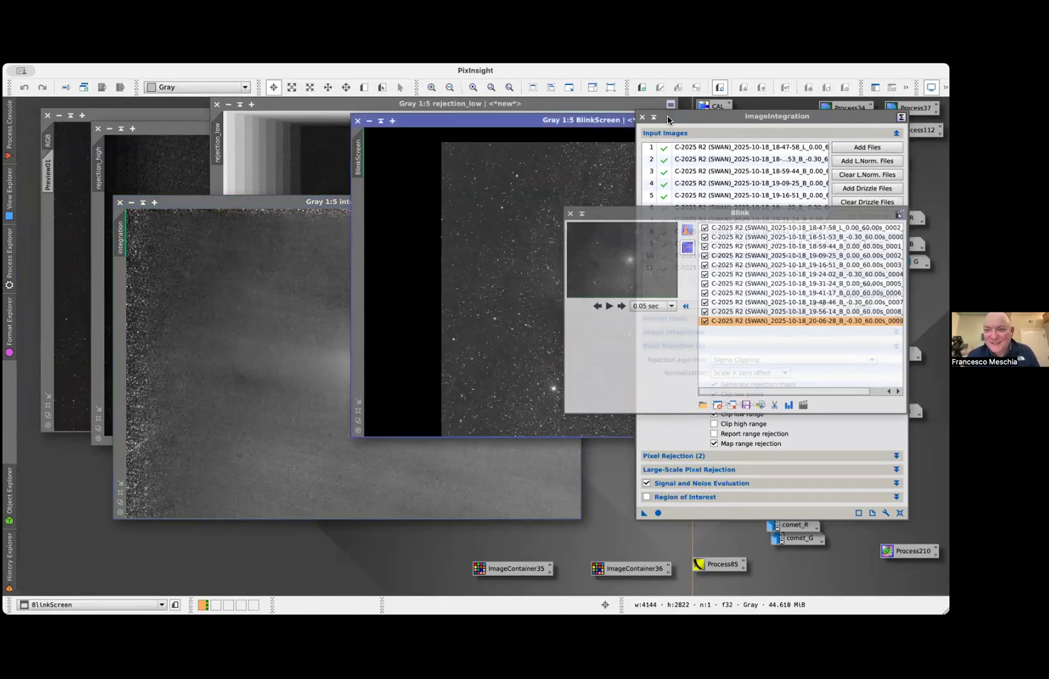
left_click_drag(702, 213, 704, 399)
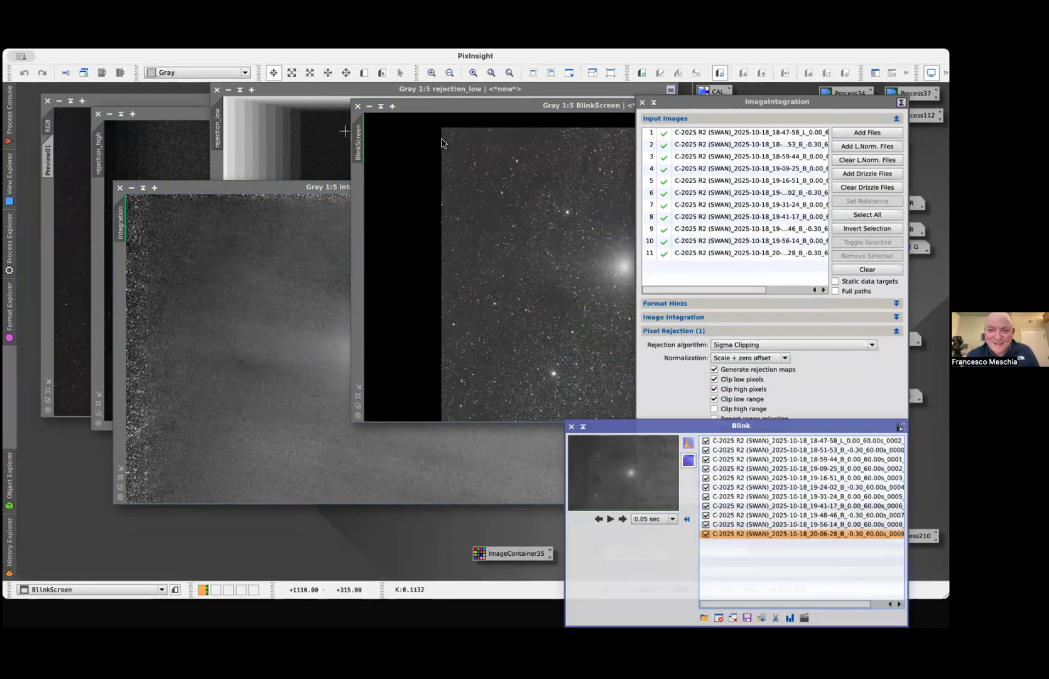
left_click_drag(758, 305, 791, 304)
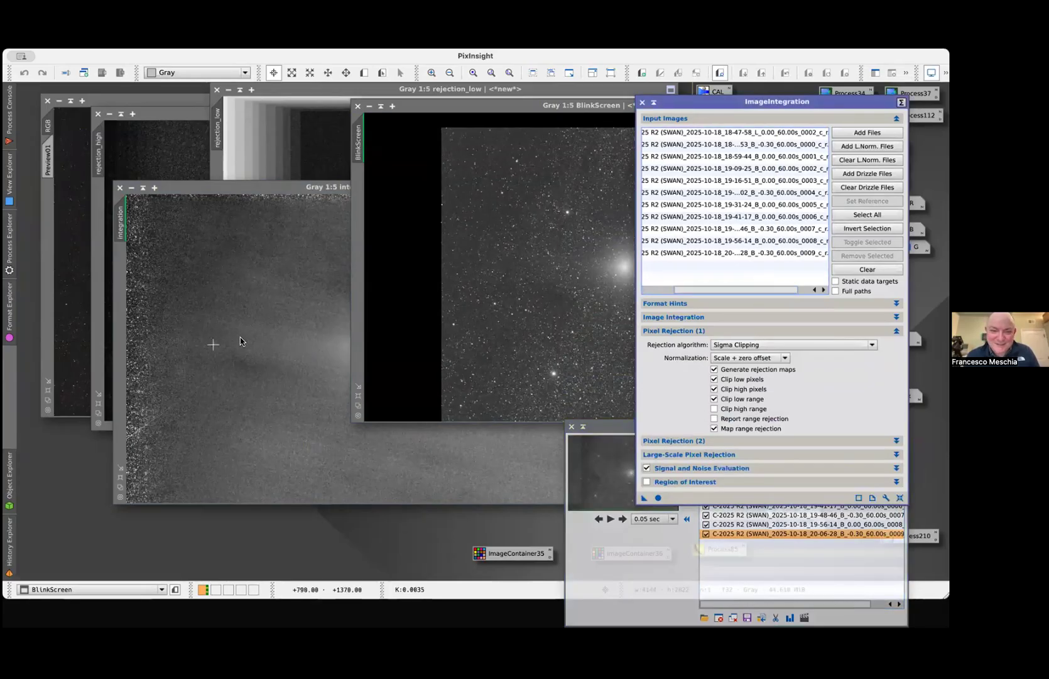
left_click(317, 211)
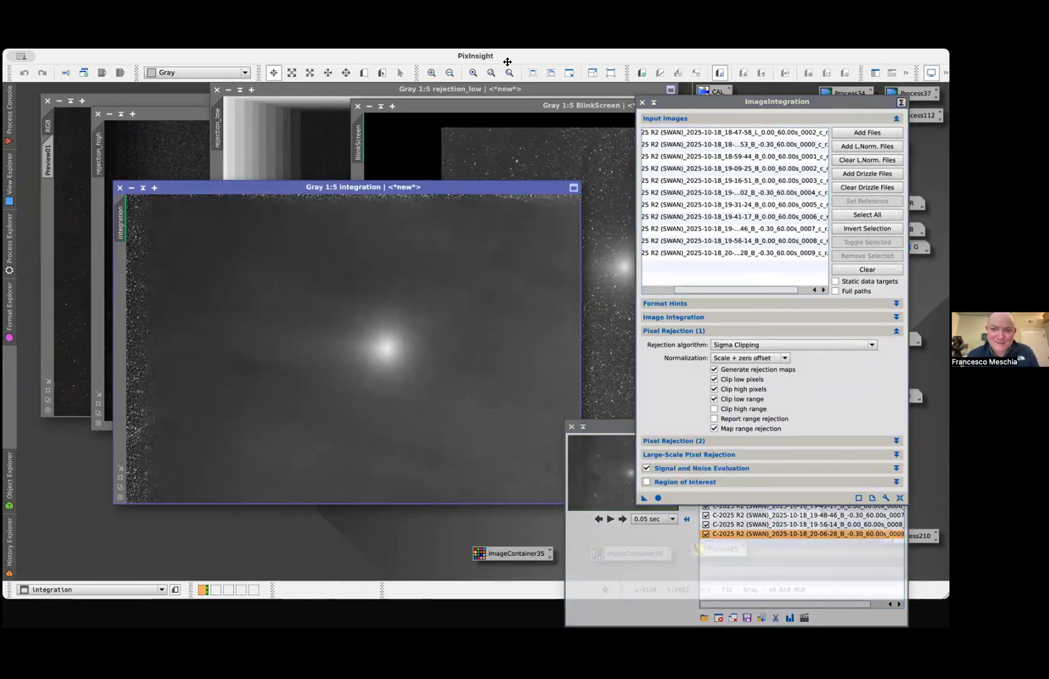
Open the single frame 2025-10-18_19-24-02_B_-0.30_60.00s_0004_c_r.xisf from the cometaligned B folder
left_click(86, 59)
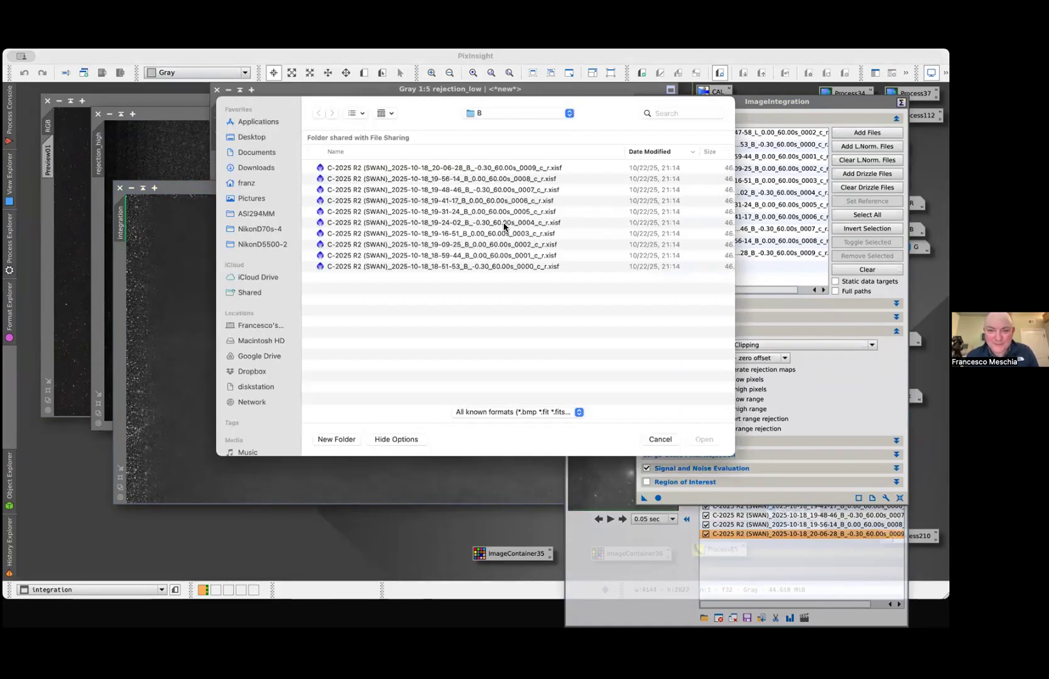
left_click(503, 224)
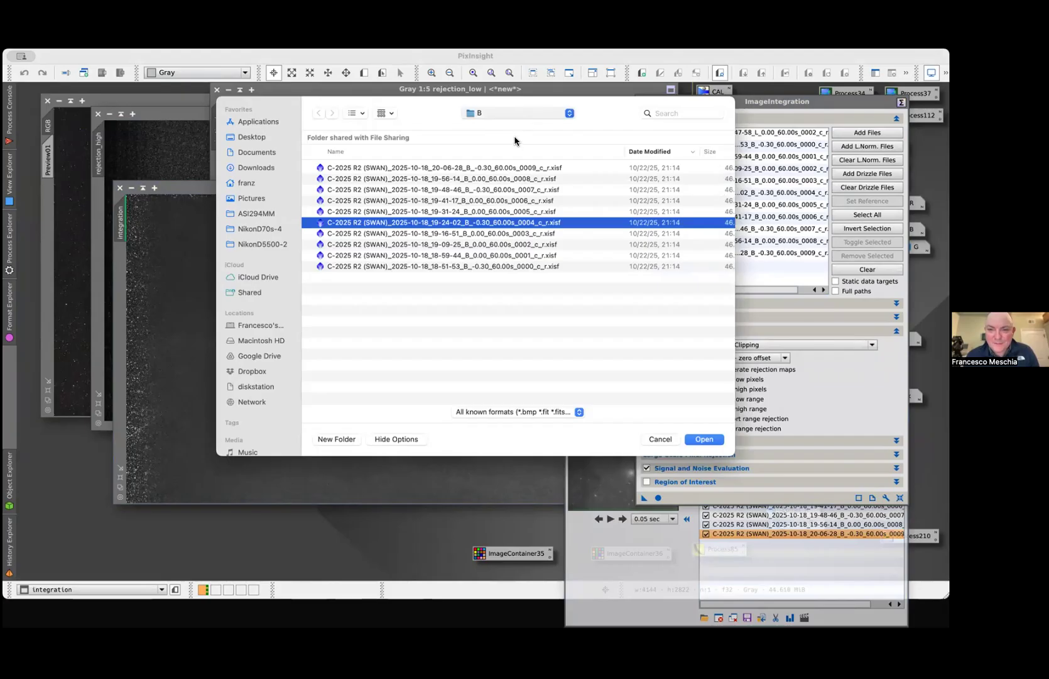
key("super+Up")
double_click(349, 244)
double_click(342, 181)
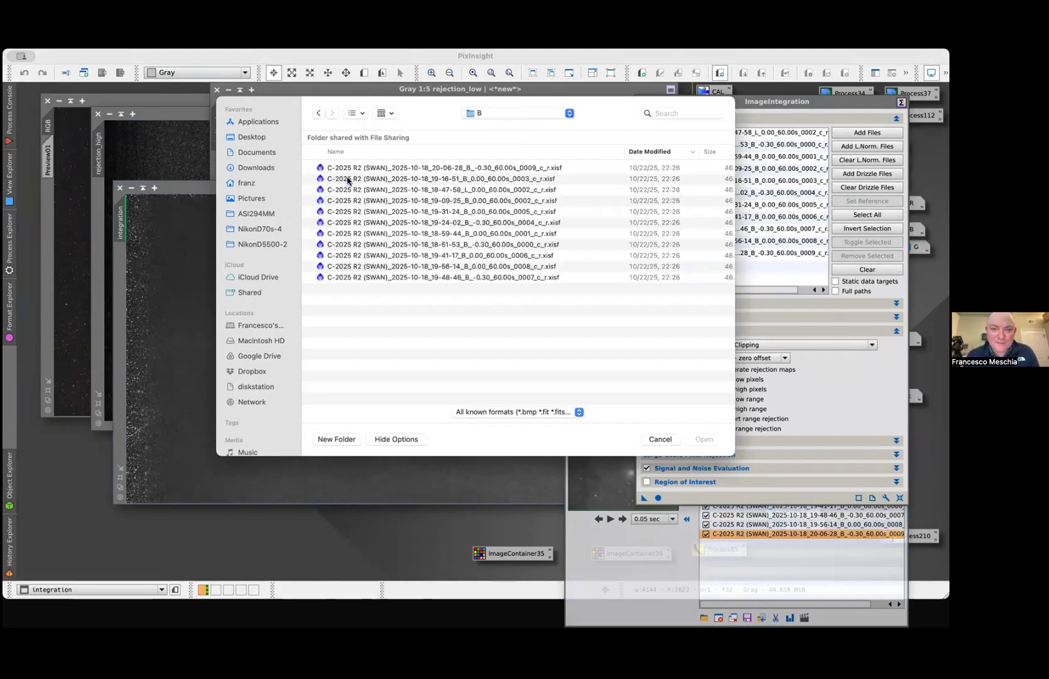
double_click(444, 226)
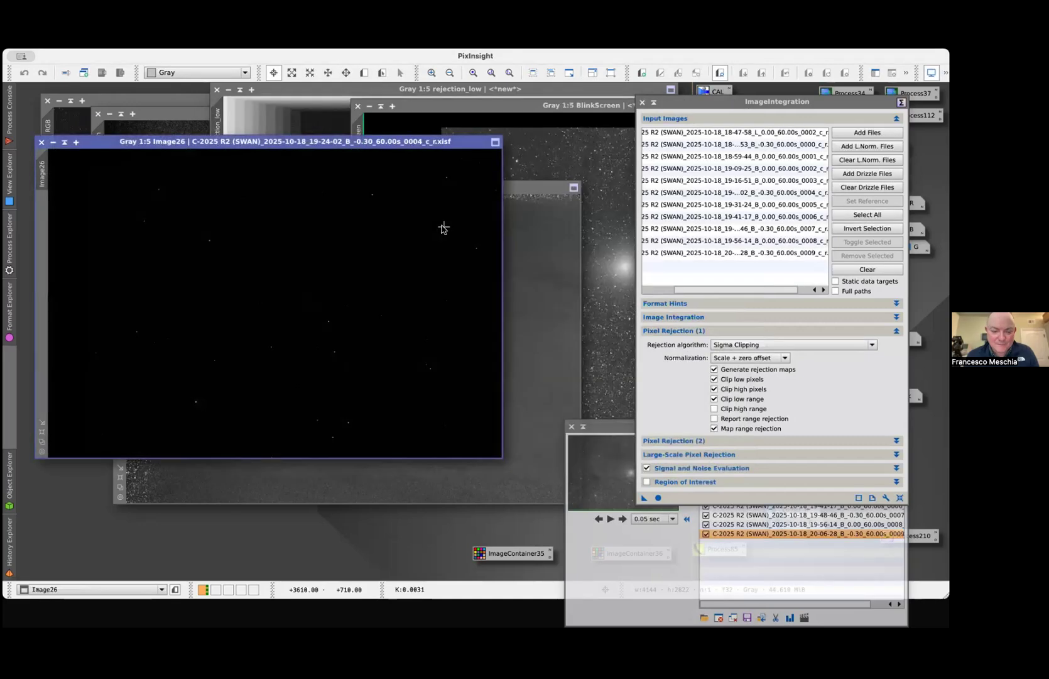
Auto-stretch the single B frame beside the integration, and copy its screen stretch onto the integration image
left_click_drag(138, 143, 327, 151)
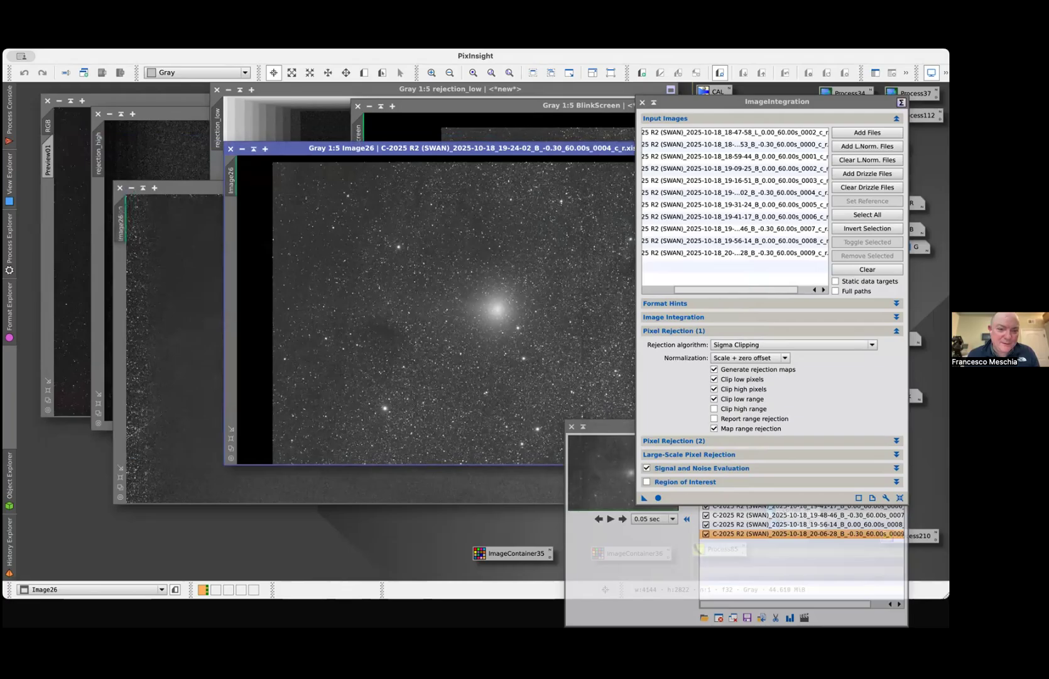
left_click(120, 223)
left_click(403, 157)
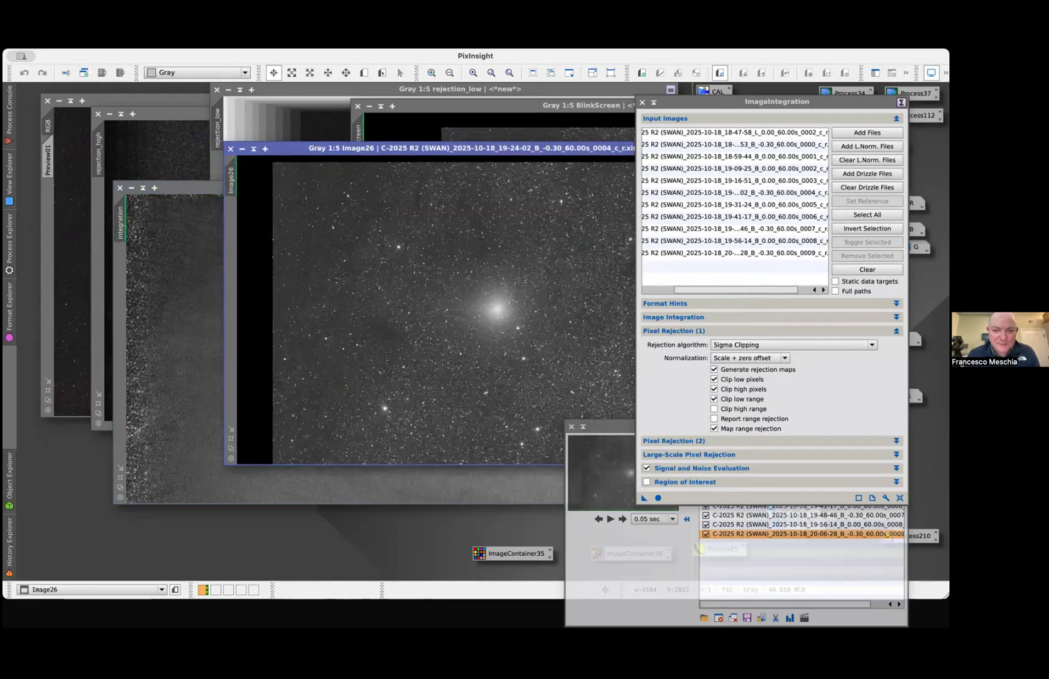
left_click(196, 295)
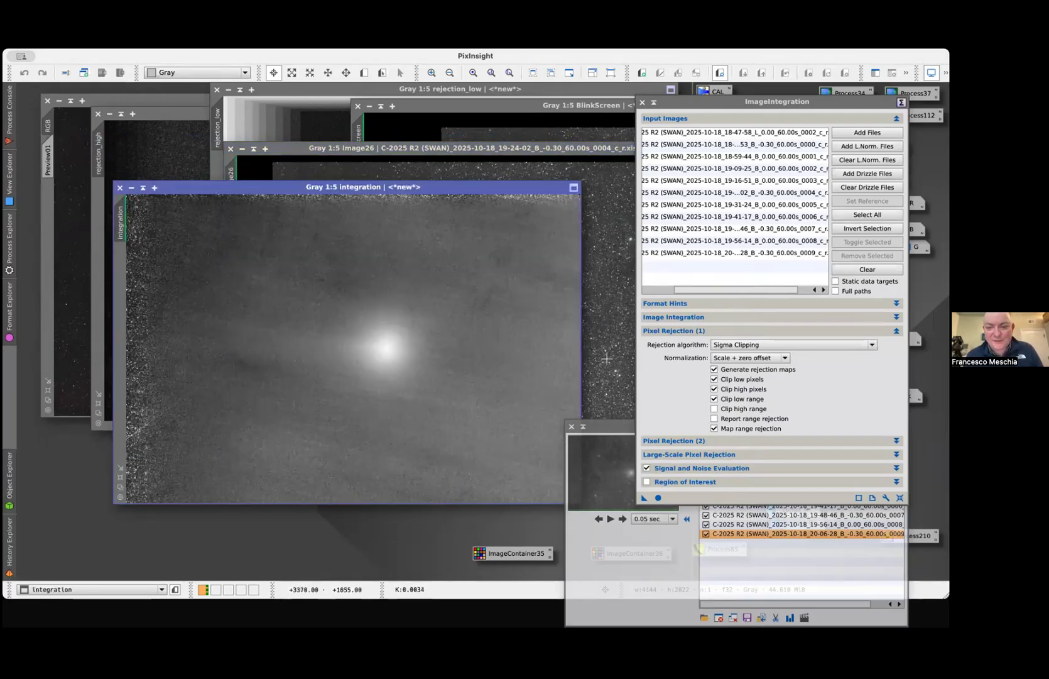
Close the Blink and ImageIntegration windows, reapply the single frame's stretch to the integration, and compare it with the BlinkScreen frame
left_click(572, 427)
left_click(642, 117)
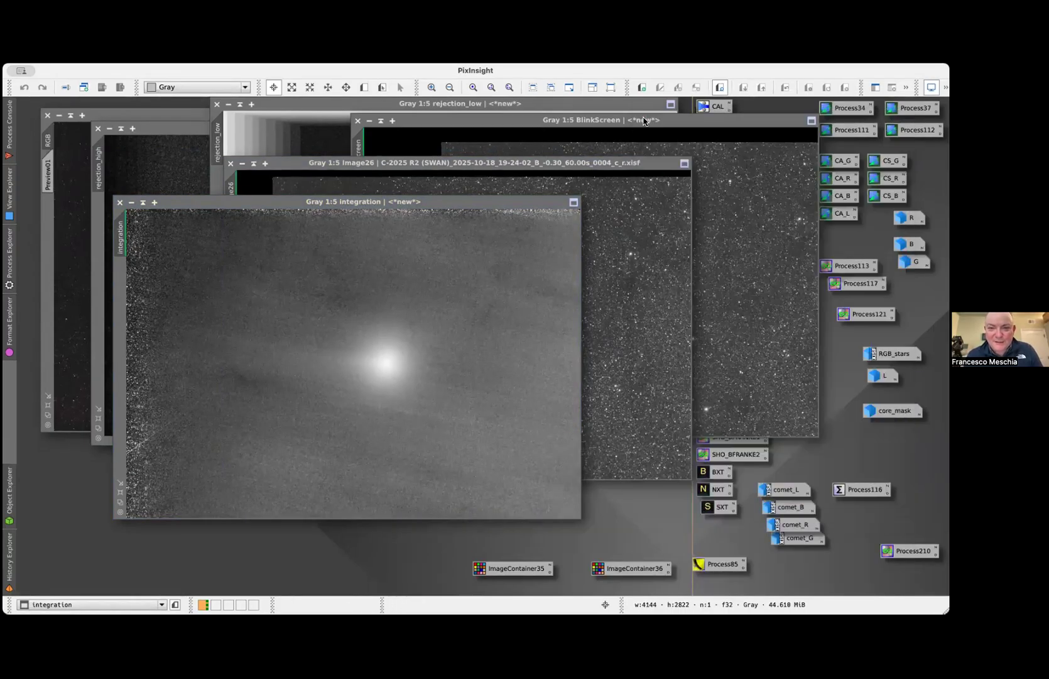
left_click_drag(235, 182, 120, 236)
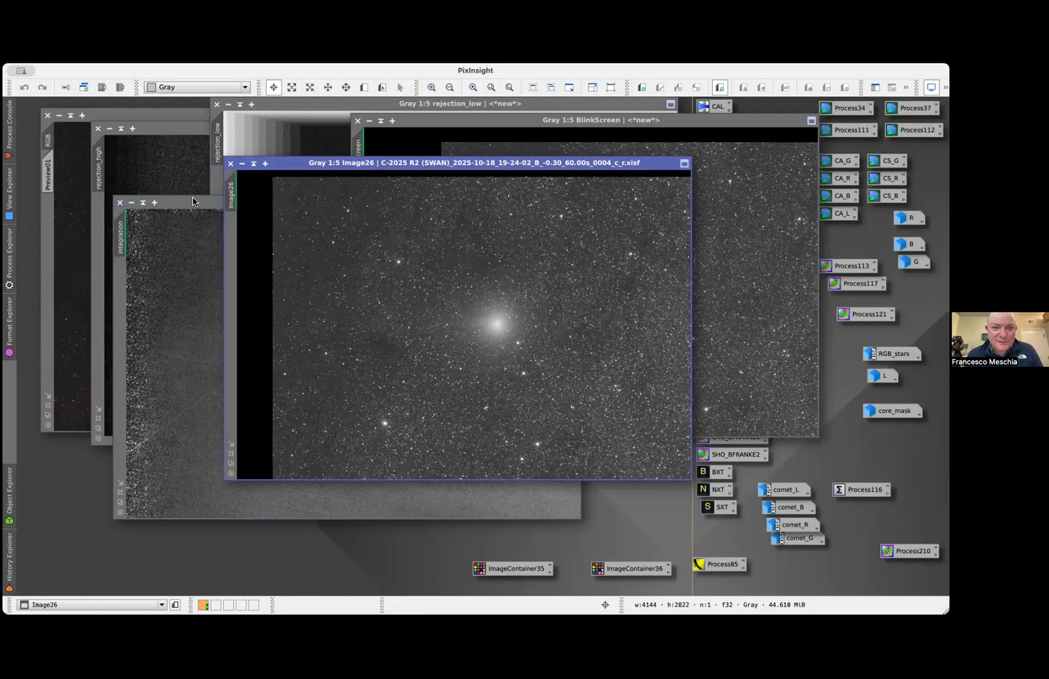
left_click(195, 201)
left_click_drag(710, 126, 667, 121)
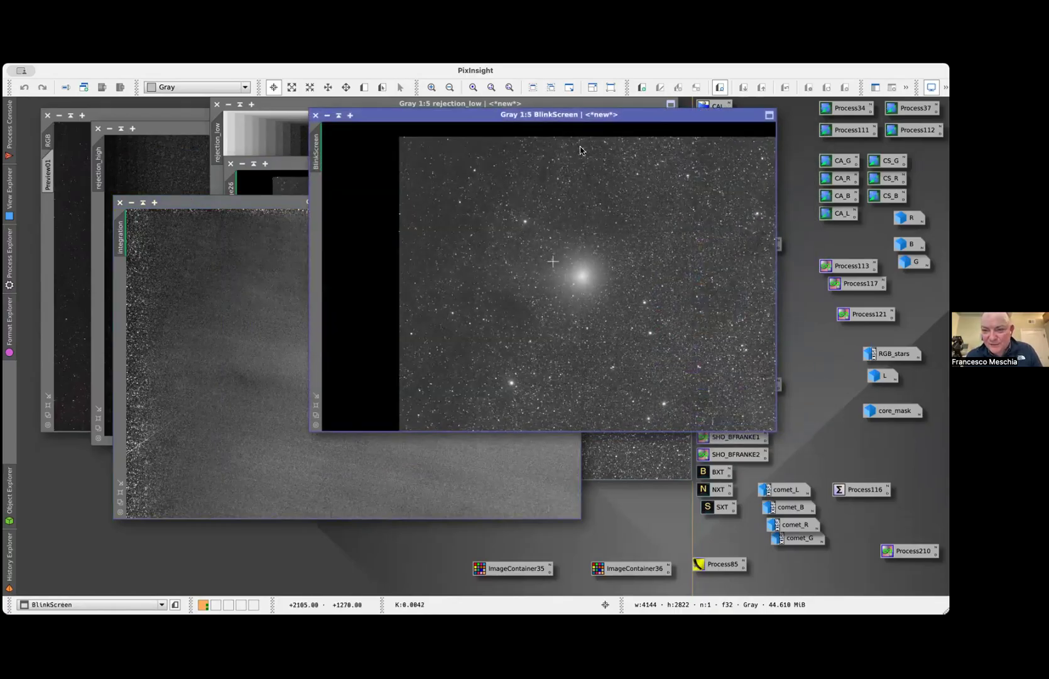
Track the integration image in ScreenTransferFunction, raise its shadows point slightly to darken the background, and compare it with the BlinkScreen frame
left_click(264, 311)
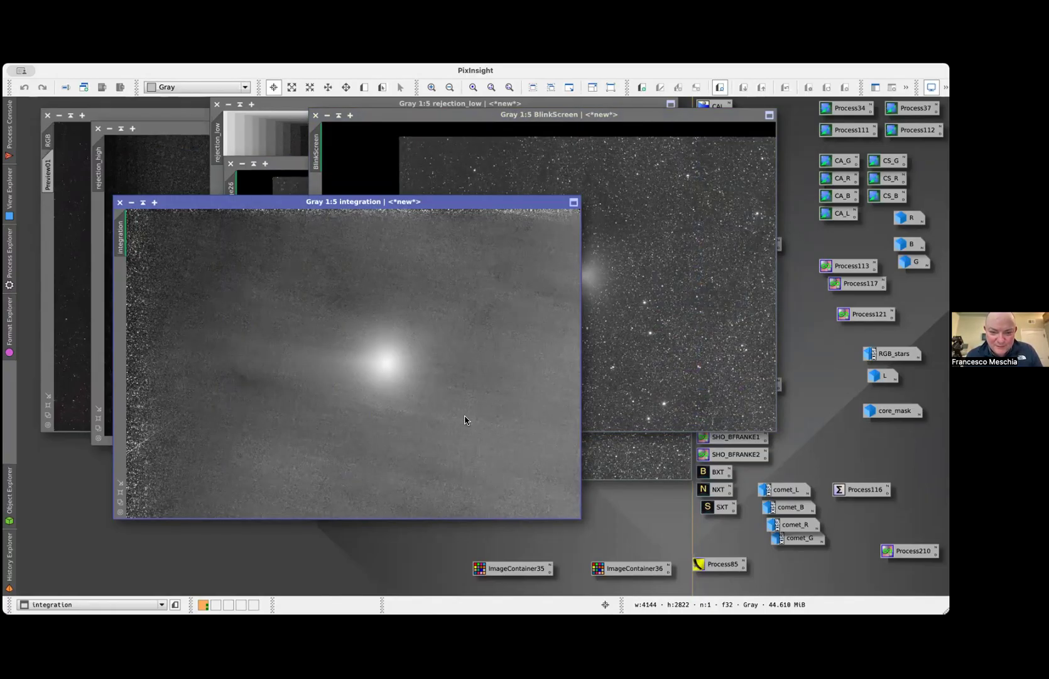
left_click(667, 310)
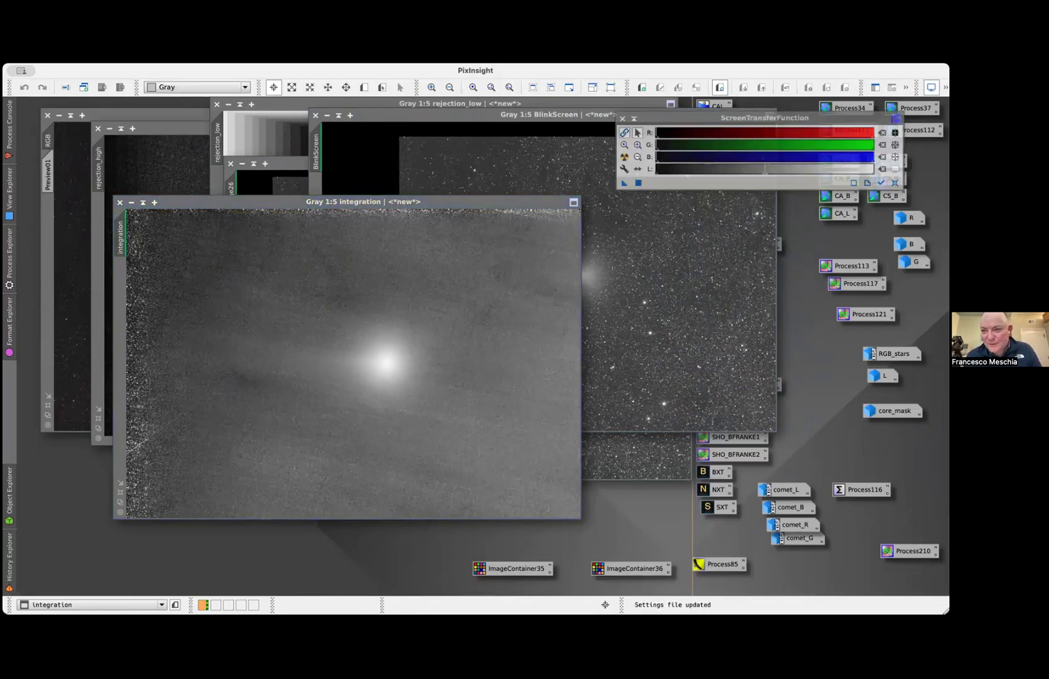
left_click(881, 182)
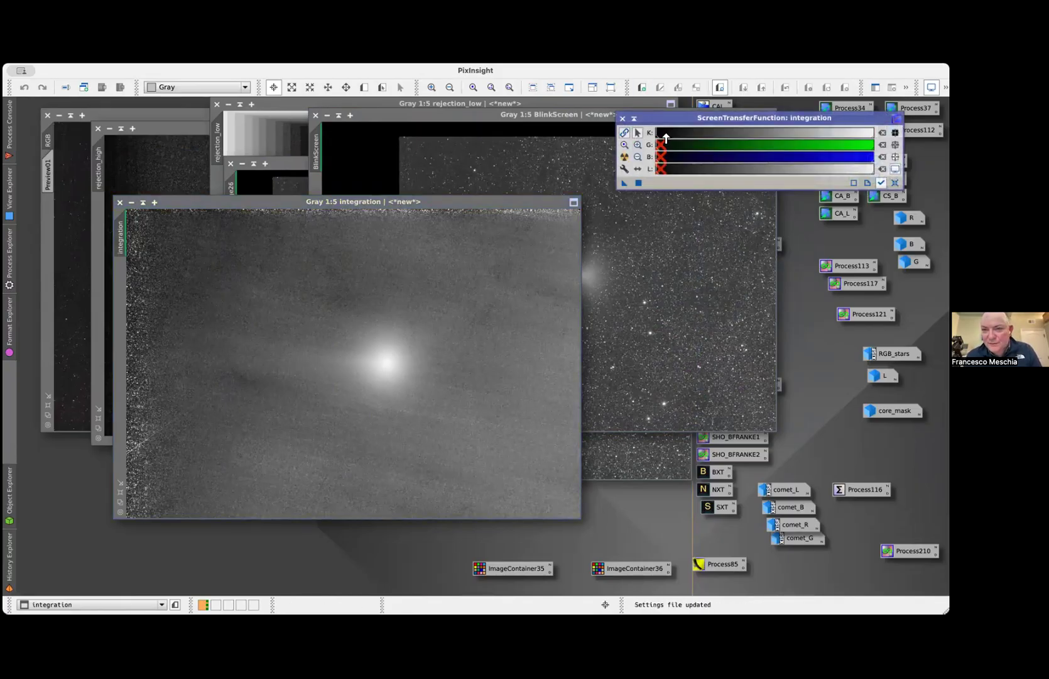
left_click(637, 145)
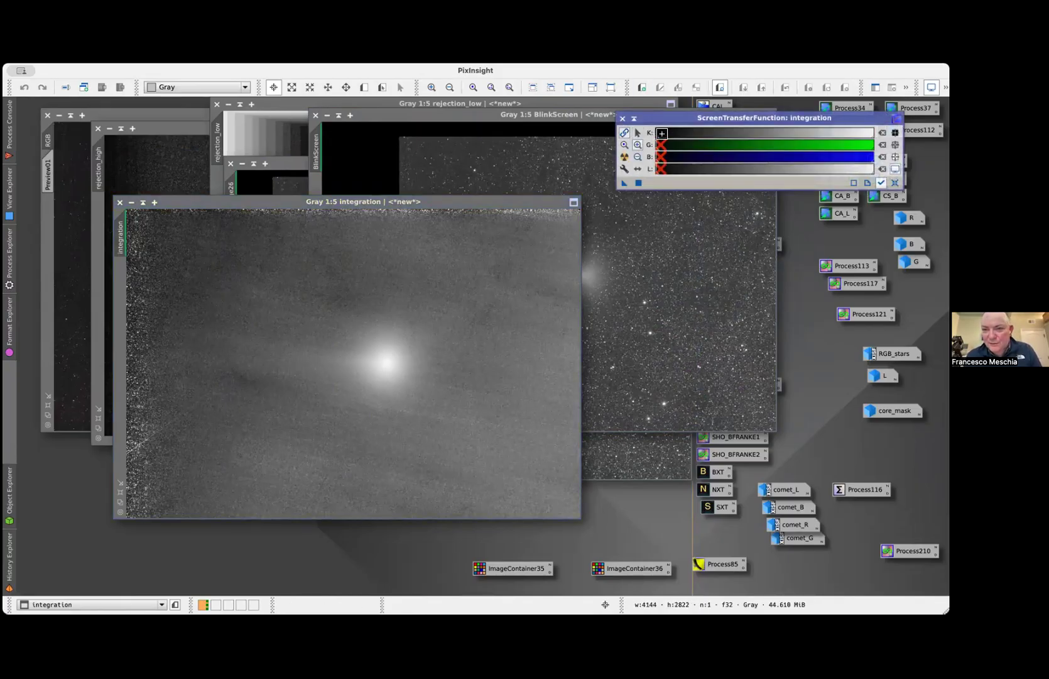
left_click(661, 133)
left_click(637, 132)
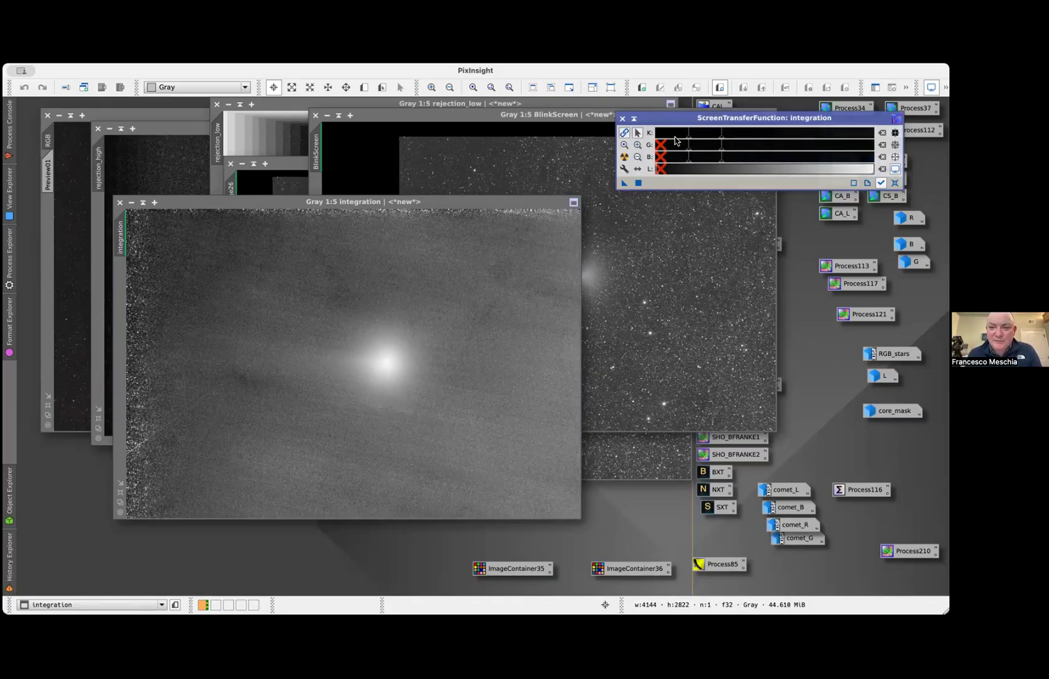
left_click_drag(688, 139, 692, 139)
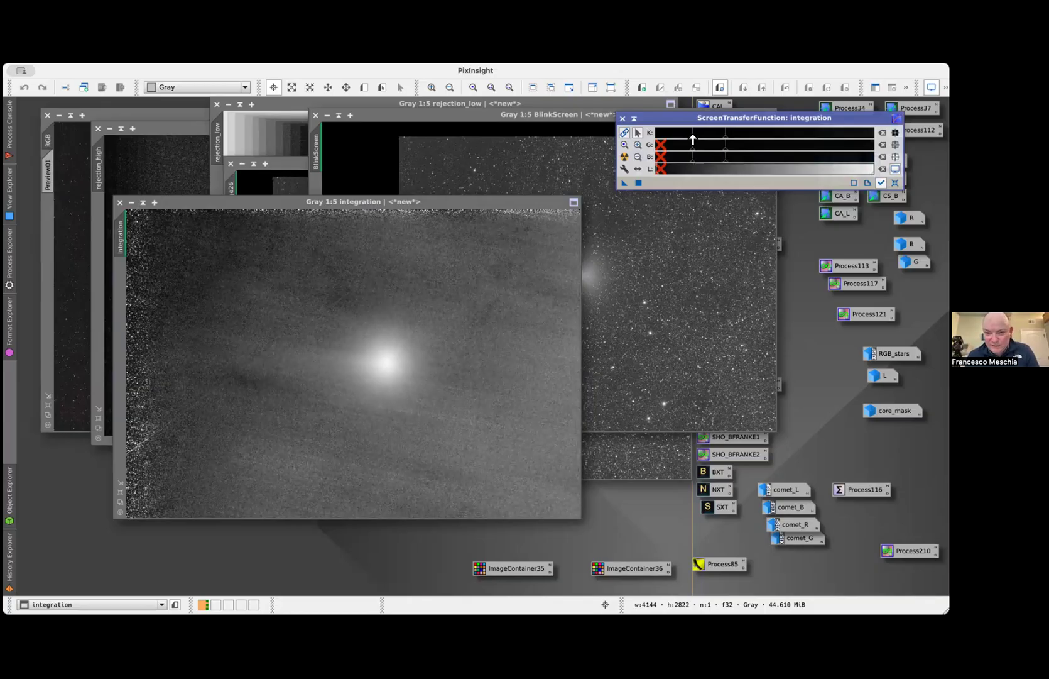
left_click(557, 156)
left_click(293, 312)
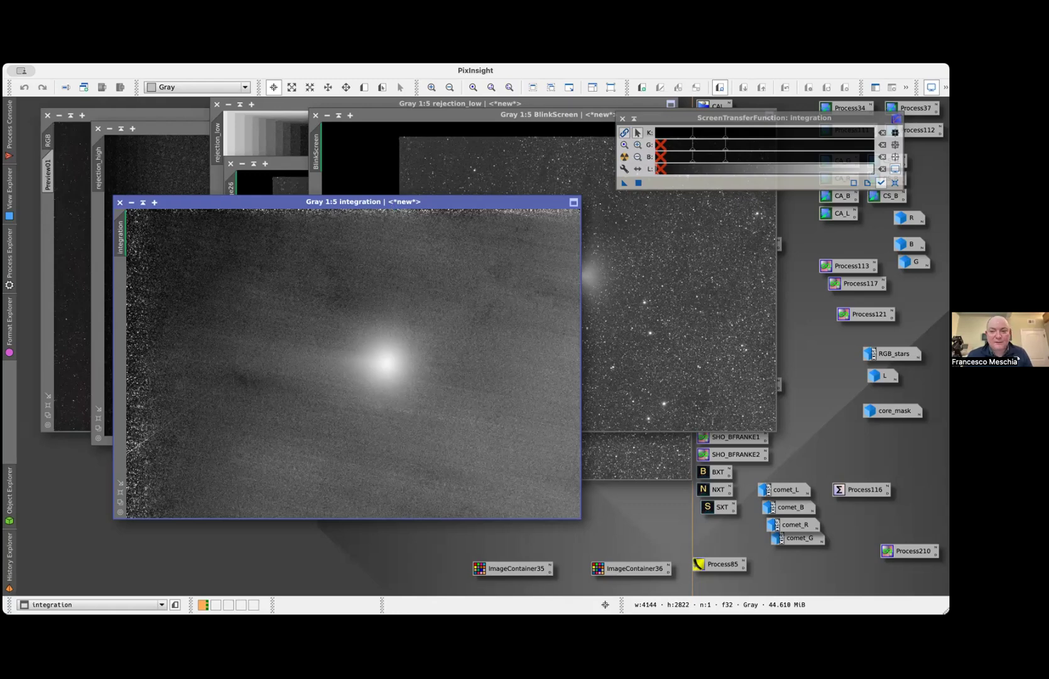
Review StarXTerminator's batch processing setup with star file output disabled, browse the B input frames, and close it without running
double_click(710, 510)
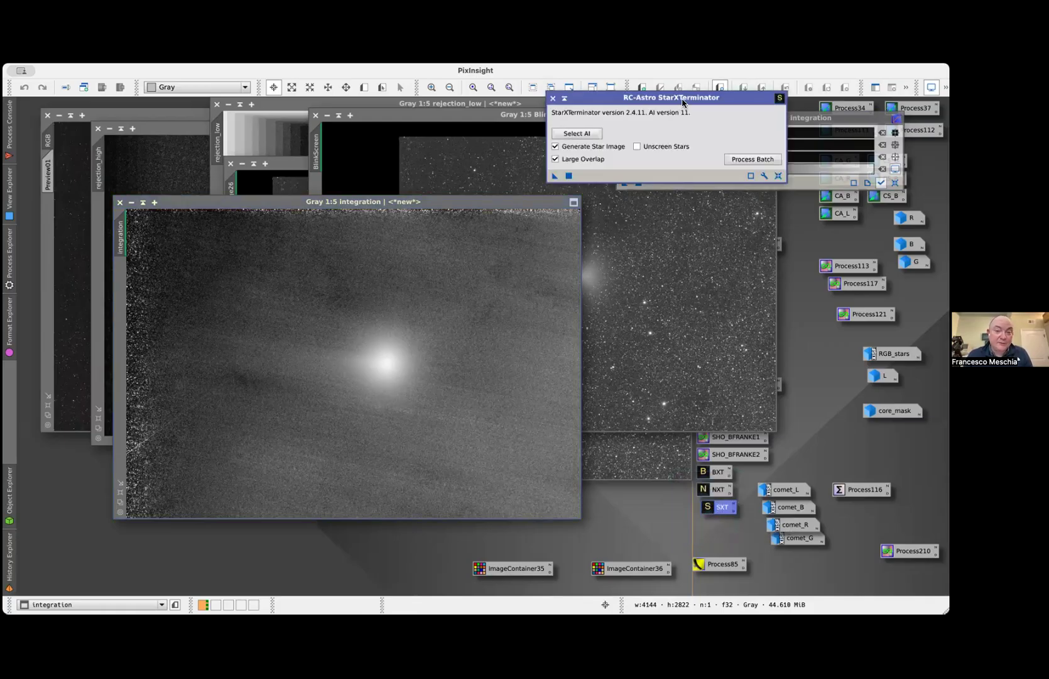
left_click_drag(683, 103, 332, 179)
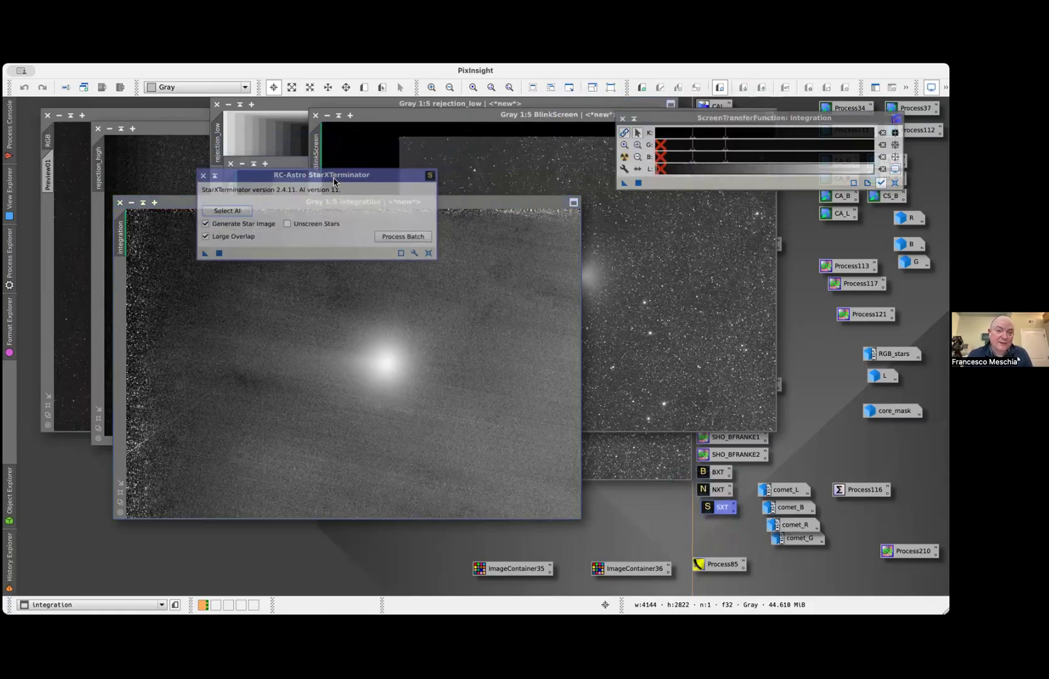
left_click(399, 239)
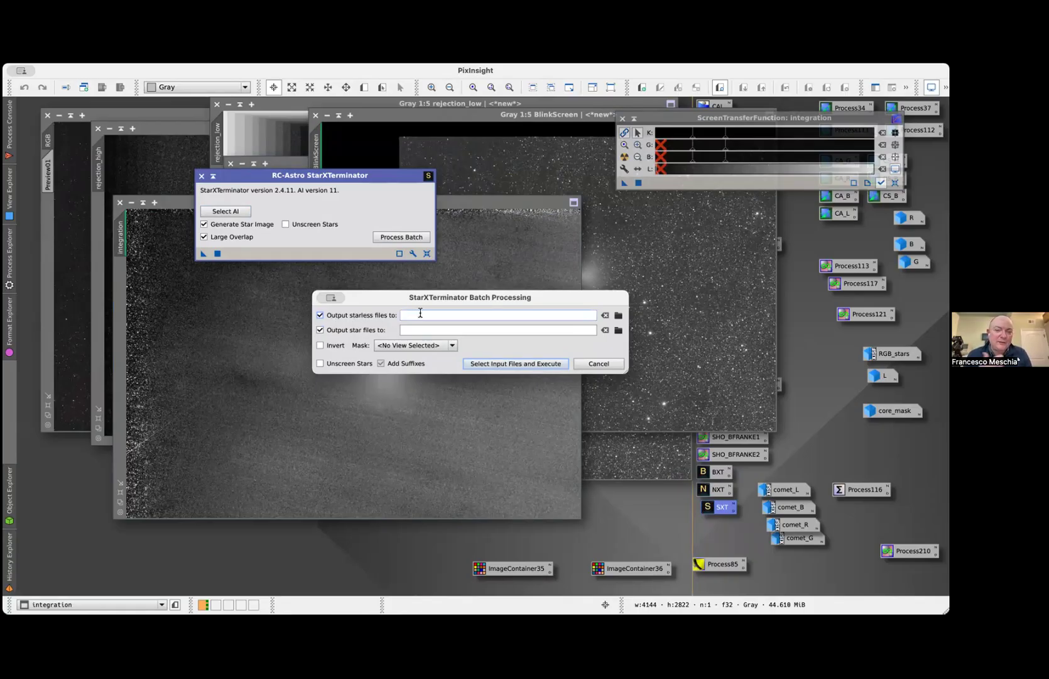
left_click(320, 330)
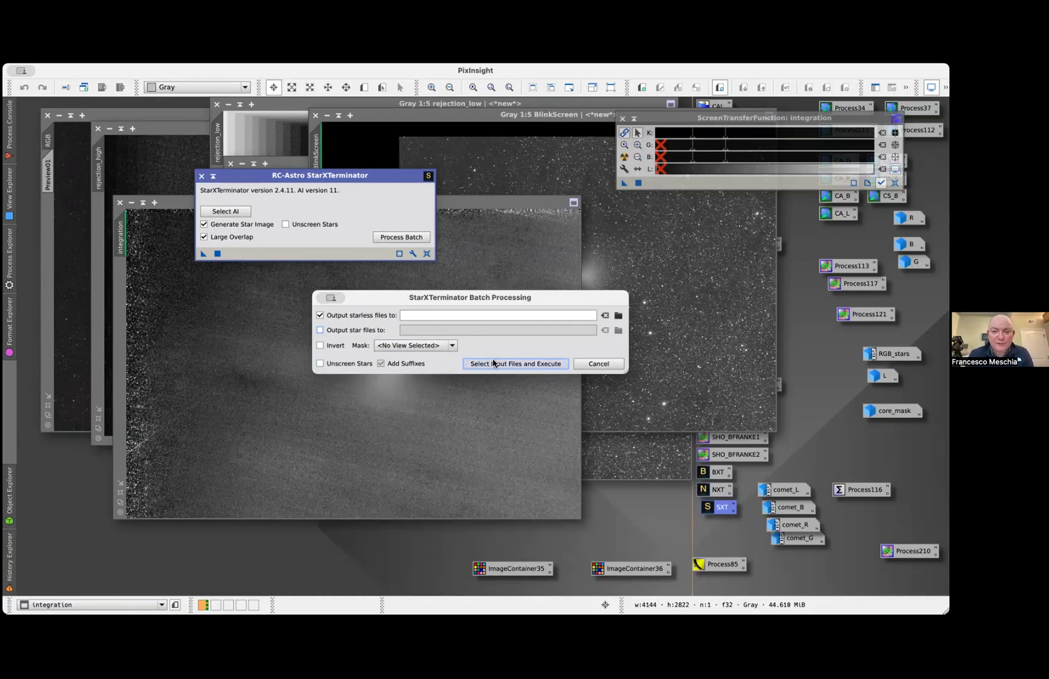
left_click(510, 368)
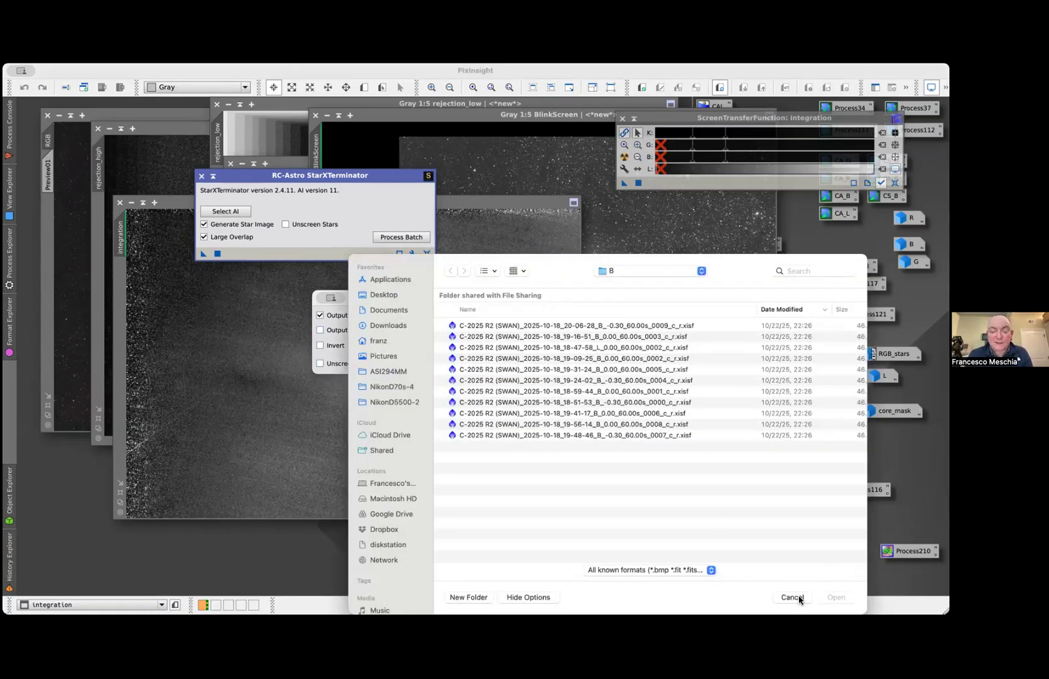
left_click(798, 598)
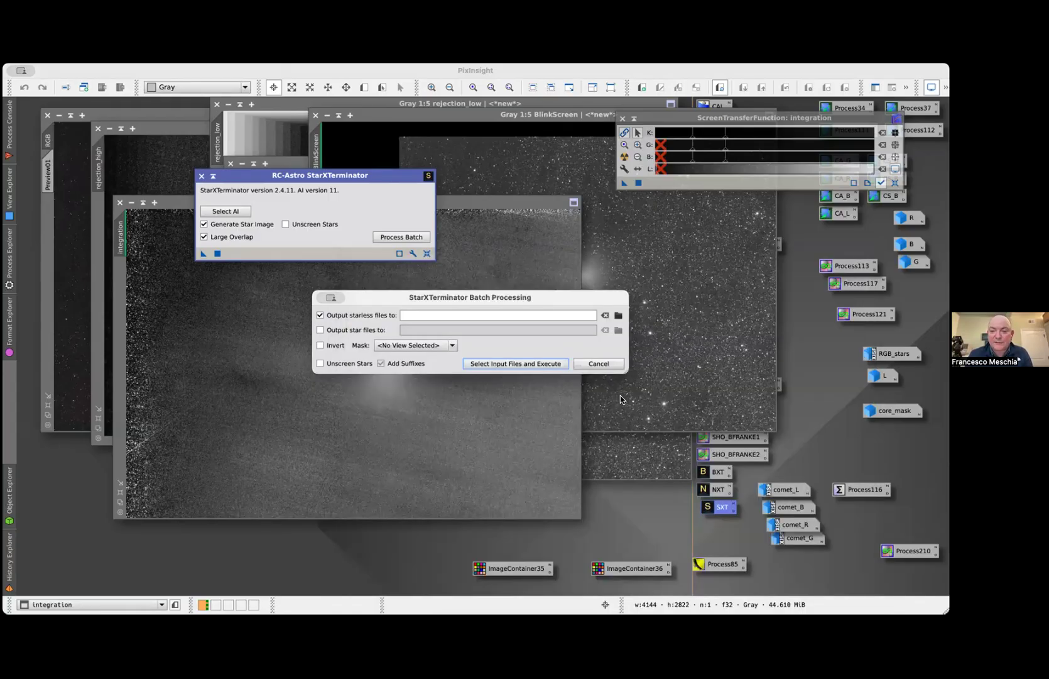
left_click(615, 370)
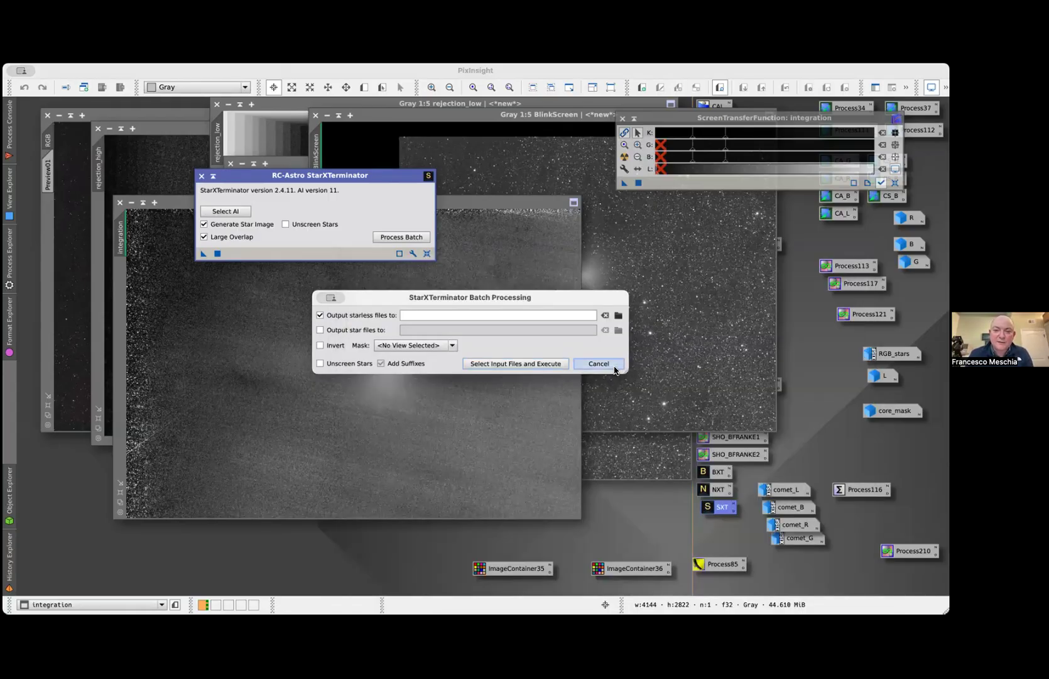
left_click(202, 176)
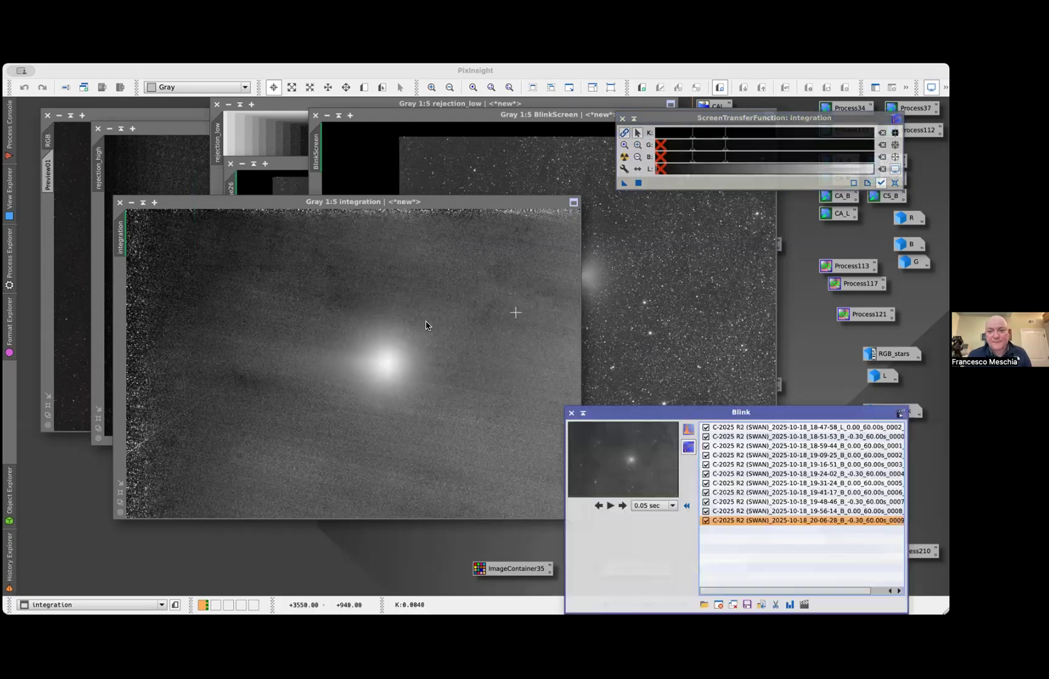
Clear the frames loaded in Blink and load all B frames from the Temp/starless/B folder
left_click(732, 604)
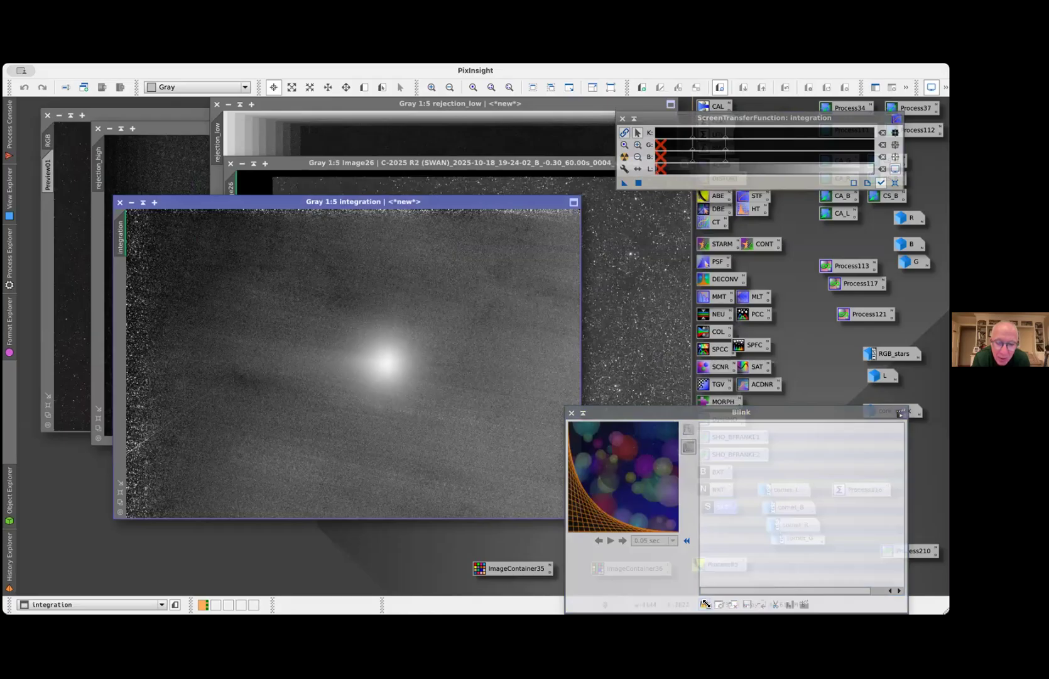
left_click(704, 604)
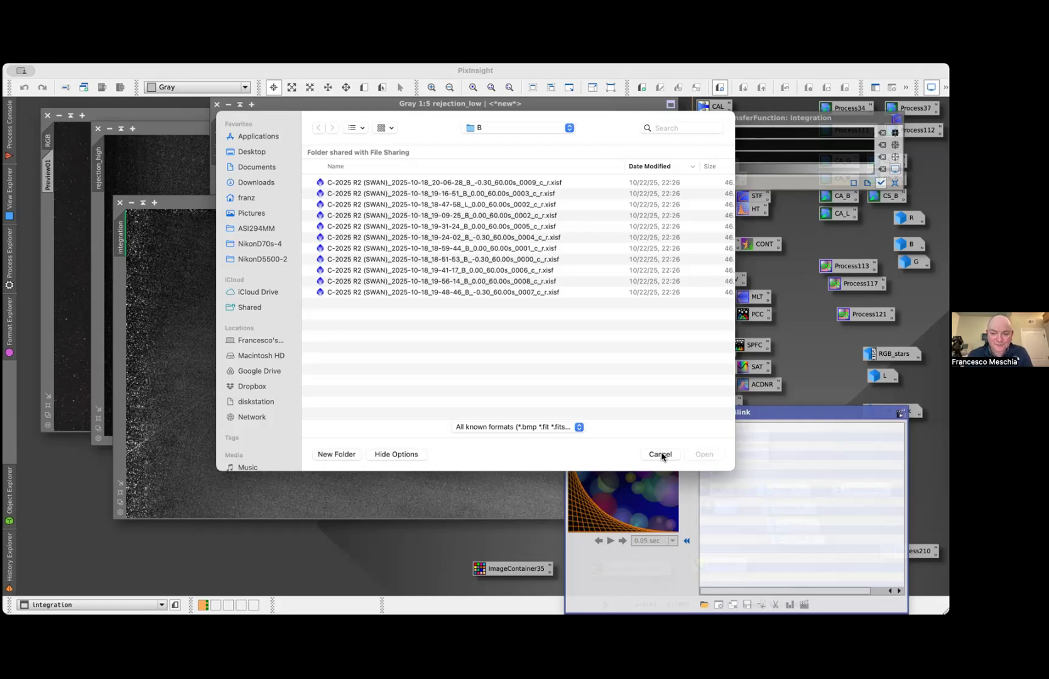
left_click(498, 130)
left_click(502, 152)
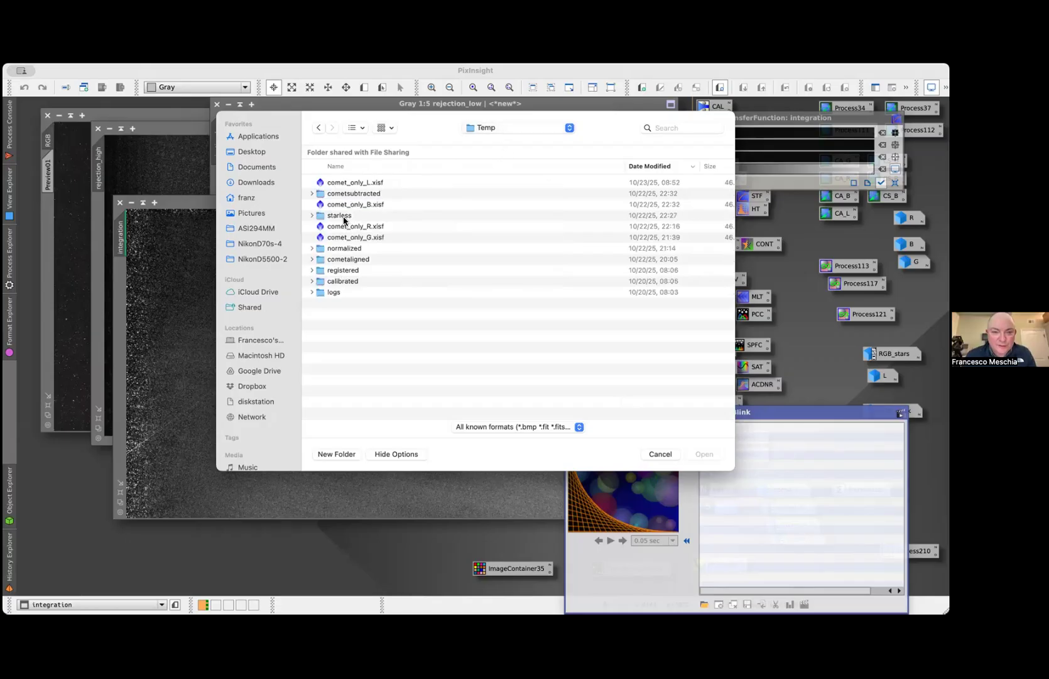
double_click(343, 217)
double_click(349, 192)
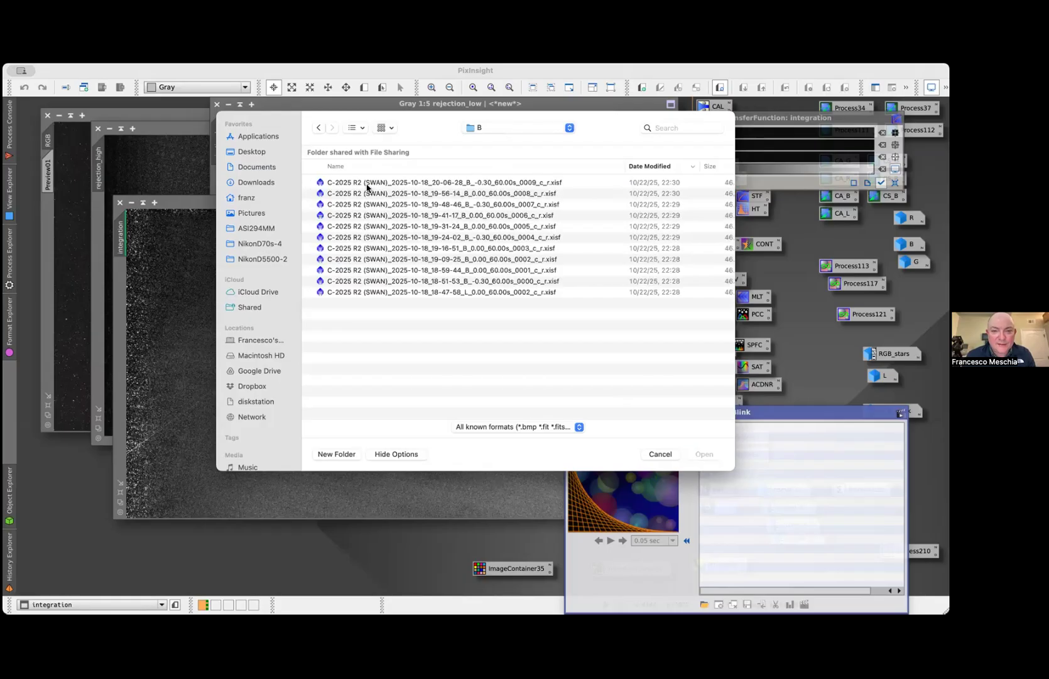
left_click(368, 186)
left_click(368, 293, "shift")
left_click(704, 454)
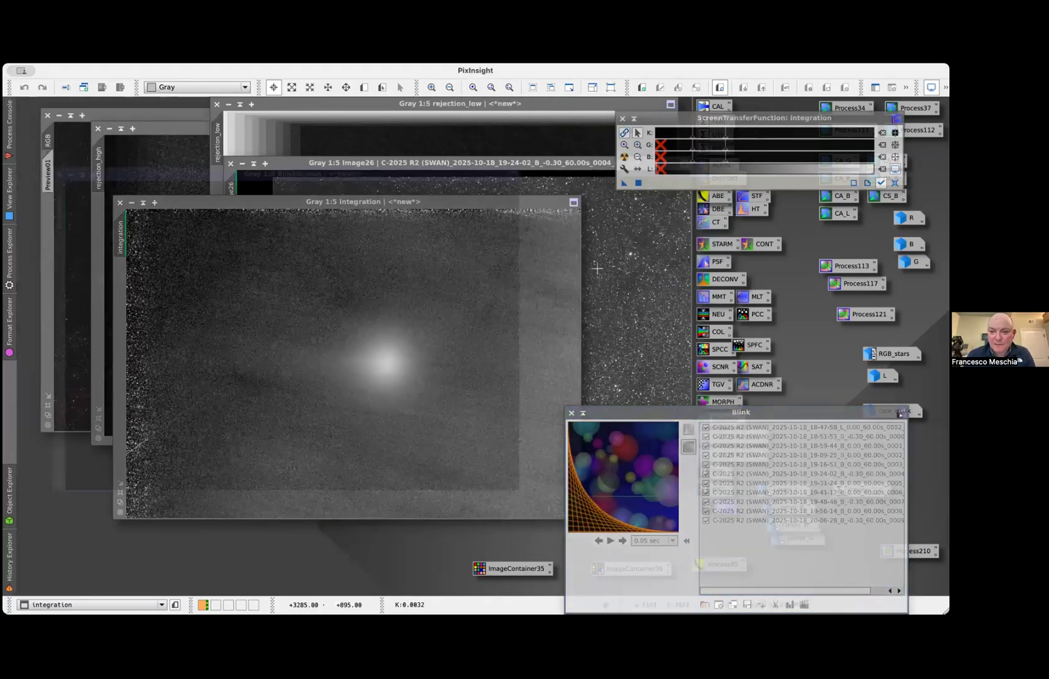
Move the BlinkScreen window clear of the integration image, auto-stretch the starless B frames, and blink through them
left_click_drag(276, 171, 306, 104)
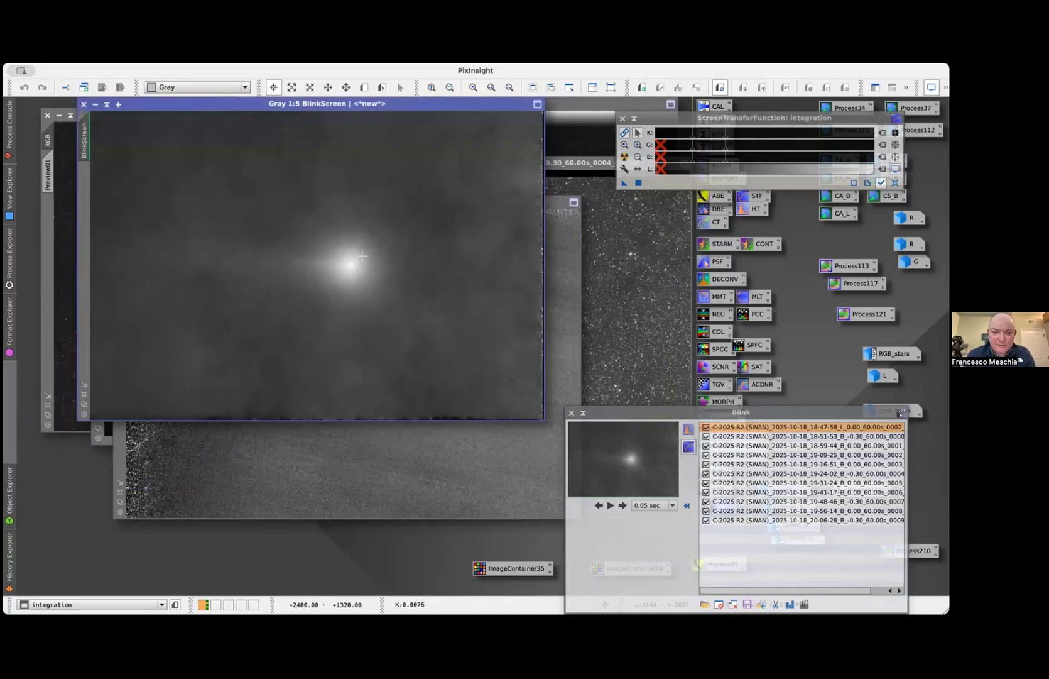
left_click(622, 505)
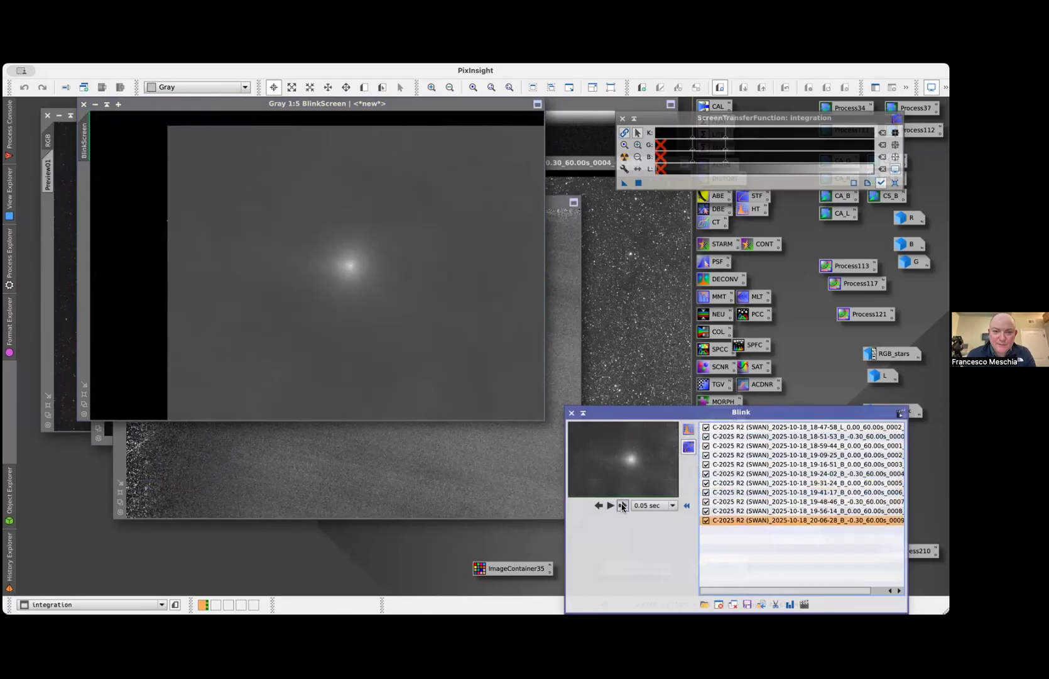
left_click(622, 506)
left_click(622, 506)
left_click(622, 506)
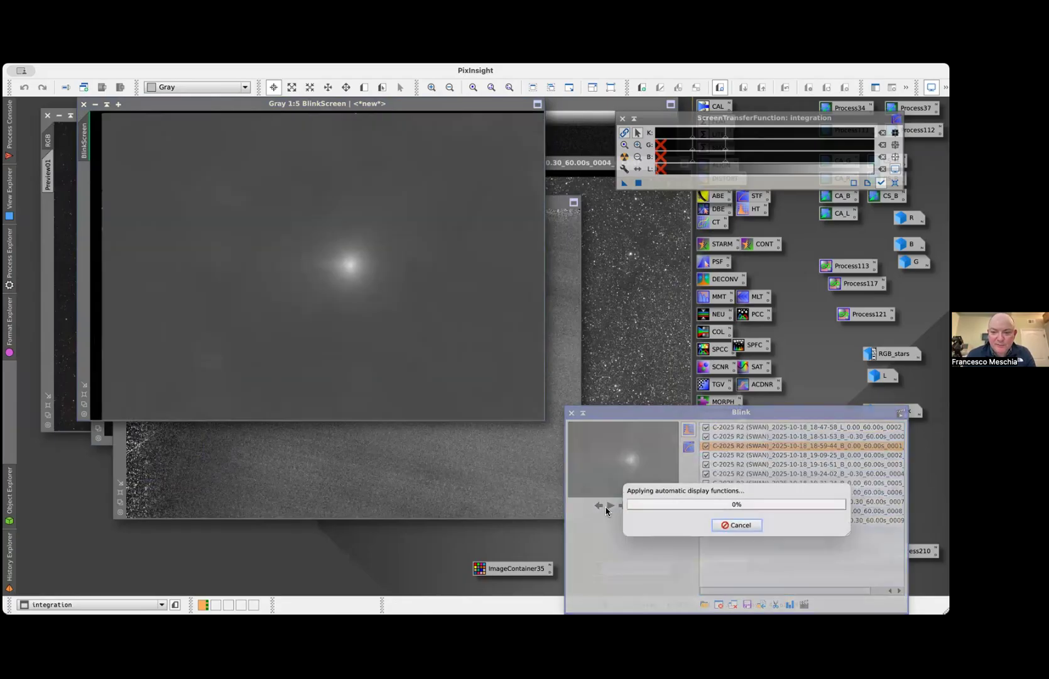
left_click(610, 506)
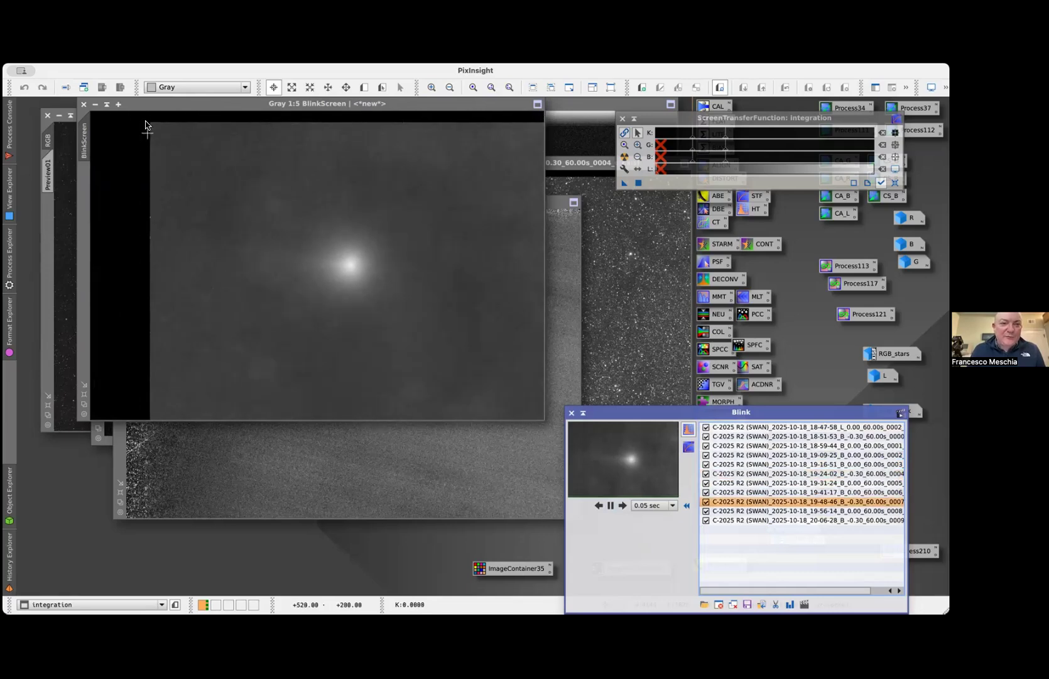
left_click(611, 504)
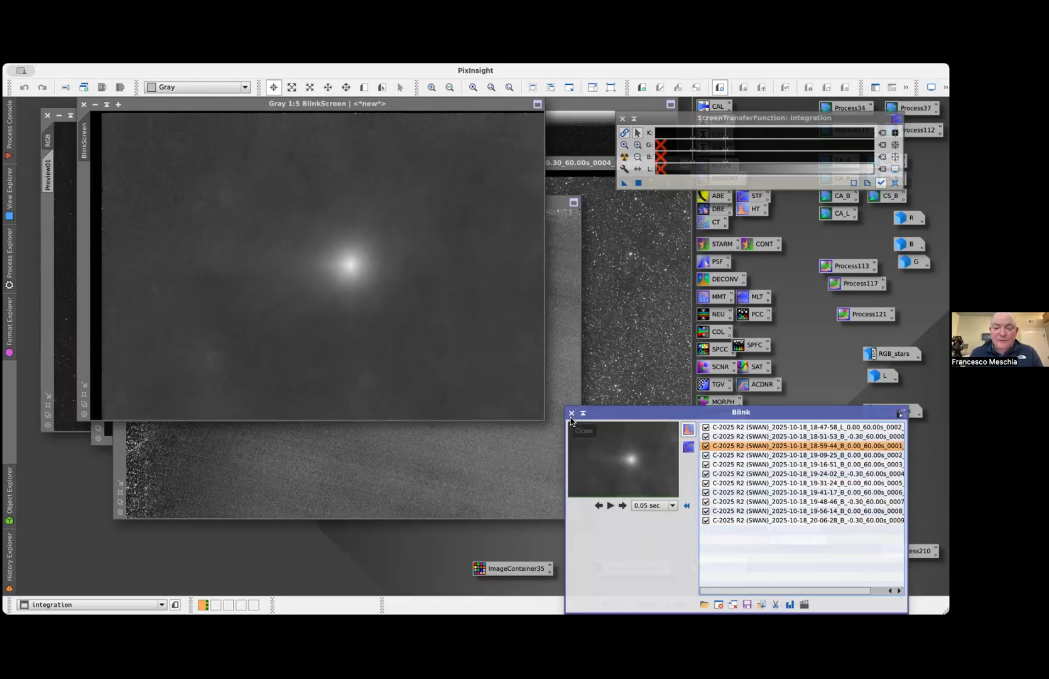
Close Blink, restore the comet_B image (comet_only_B.xisf), and place it beside the BlinkScreen frame for comparison
left_click(535, 461)
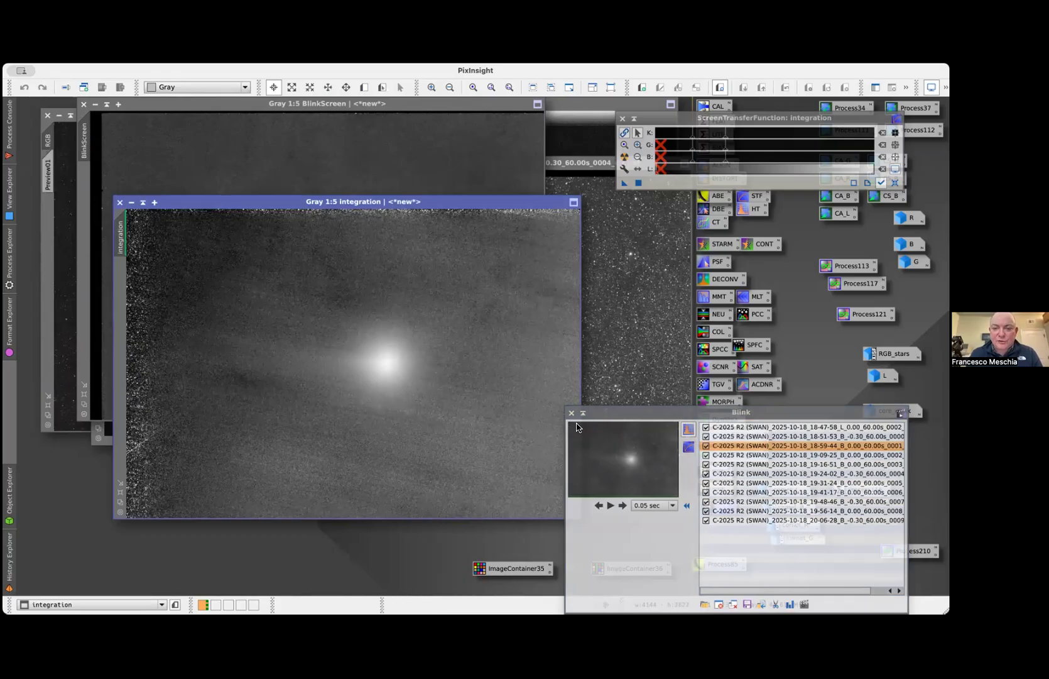
left_click(572, 412)
left_click(466, 122)
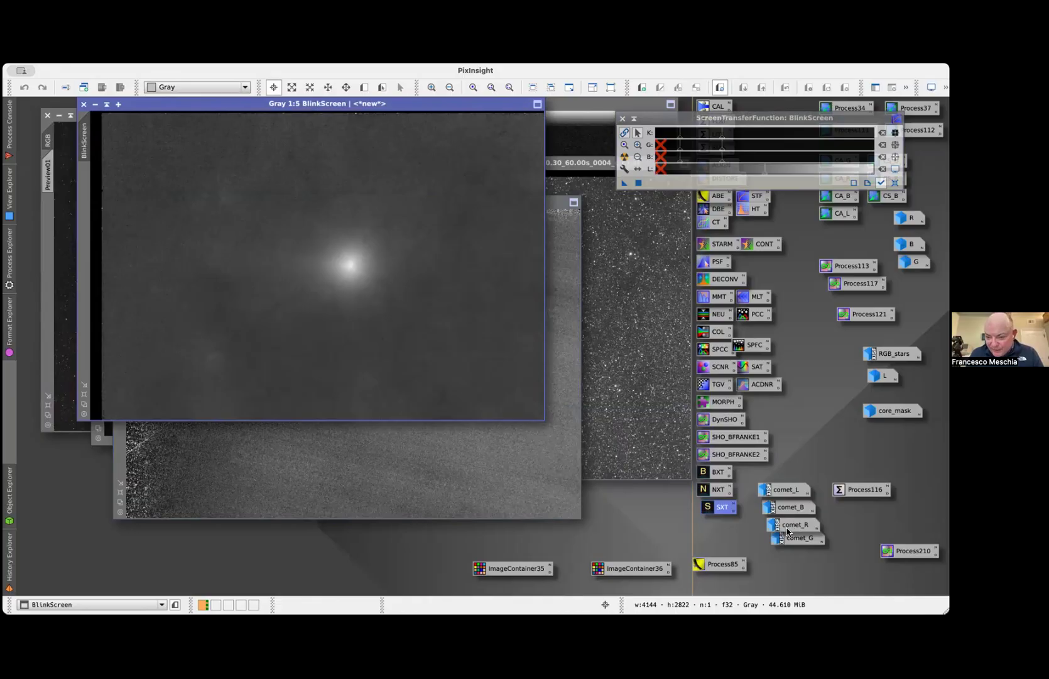
double_click(790, 506)
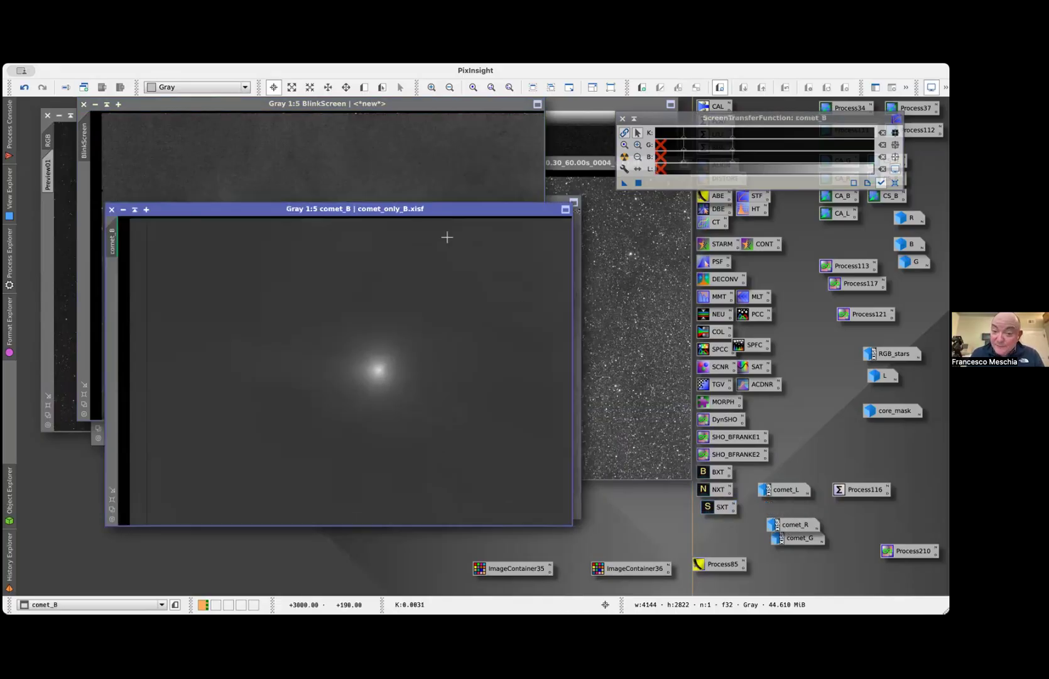
left_click_drag(436, 217, 511, 253)
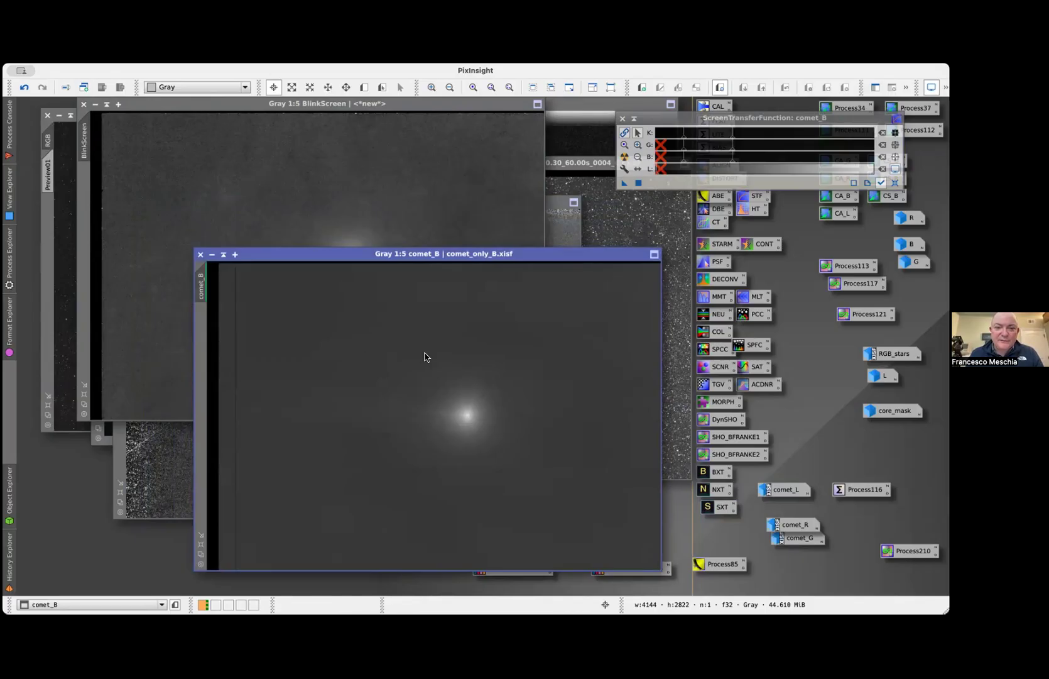
Examine ImageIntegration's input frames and its combination, normalization and weighting settings, and briefly view the LocalNormalization process
double_click(717, 128)
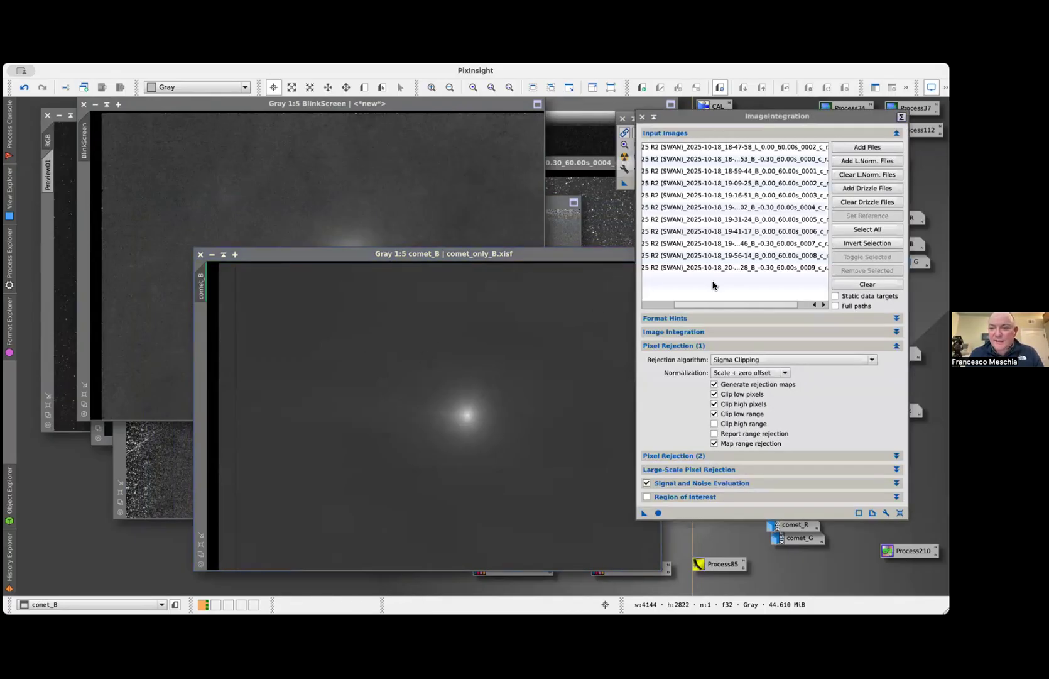
left_click(661, 305)
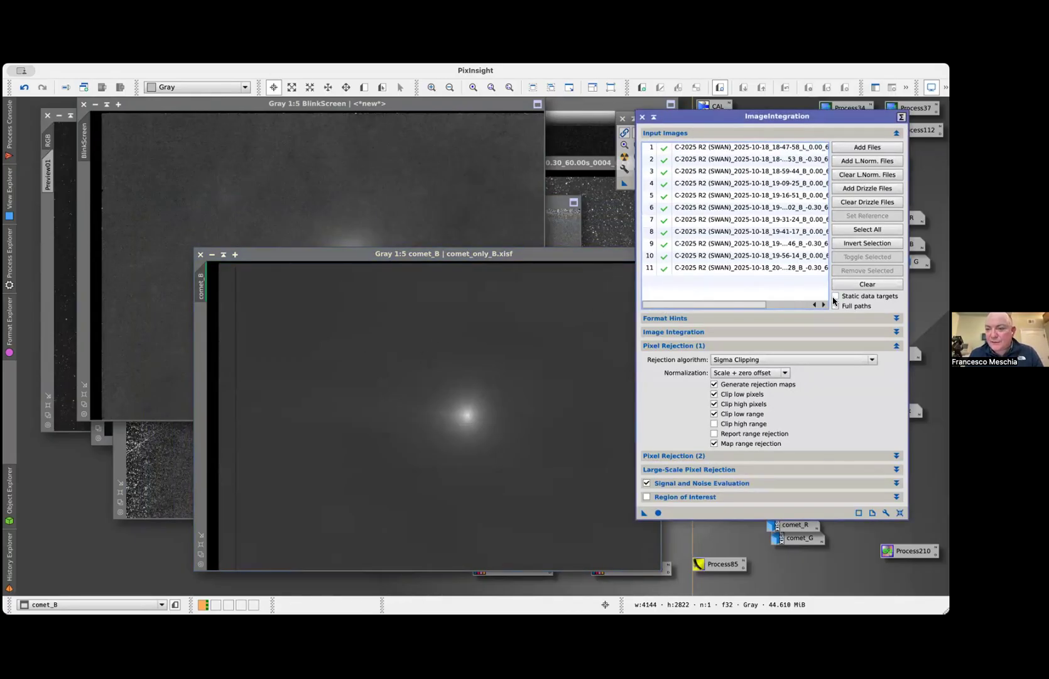
left_click(745, 333)
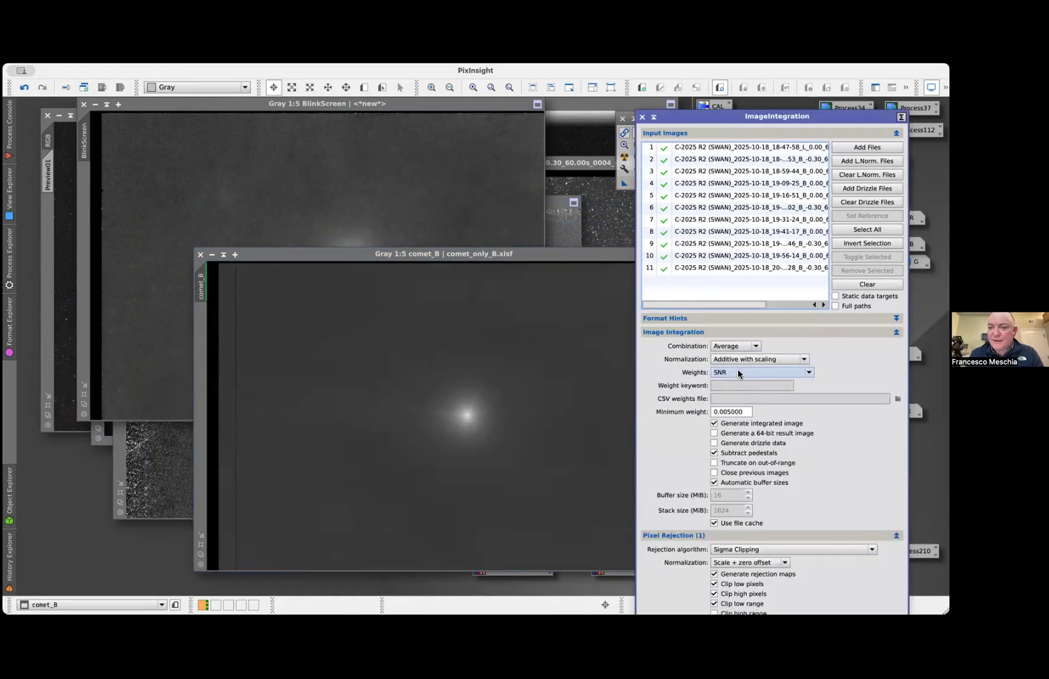
mouse_move(738, 372)
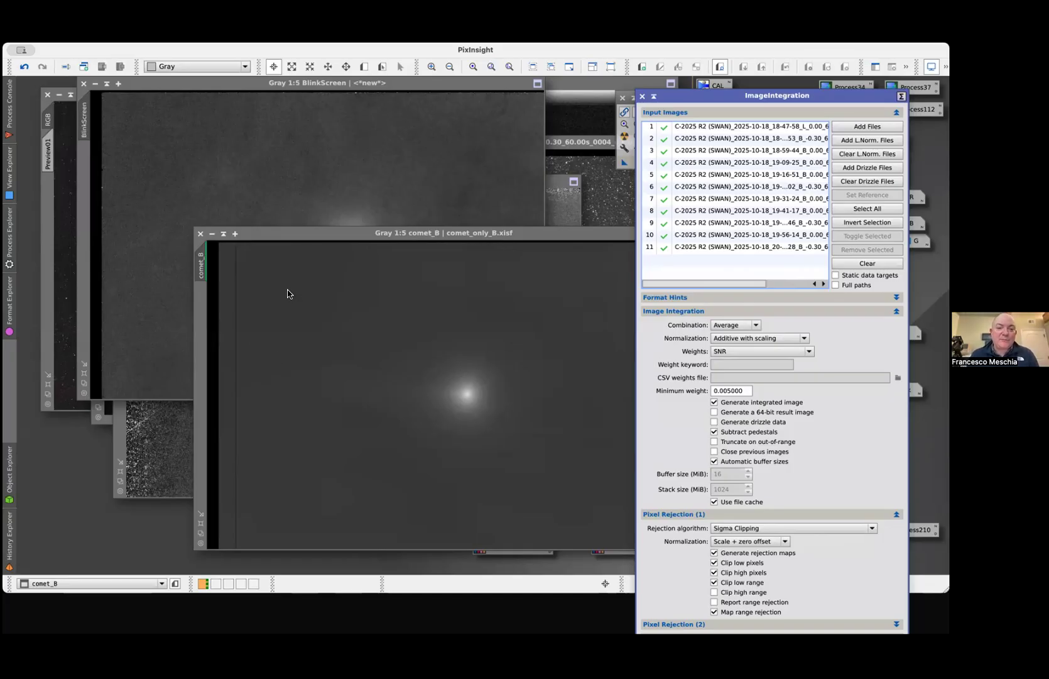
left_click(418, 327)
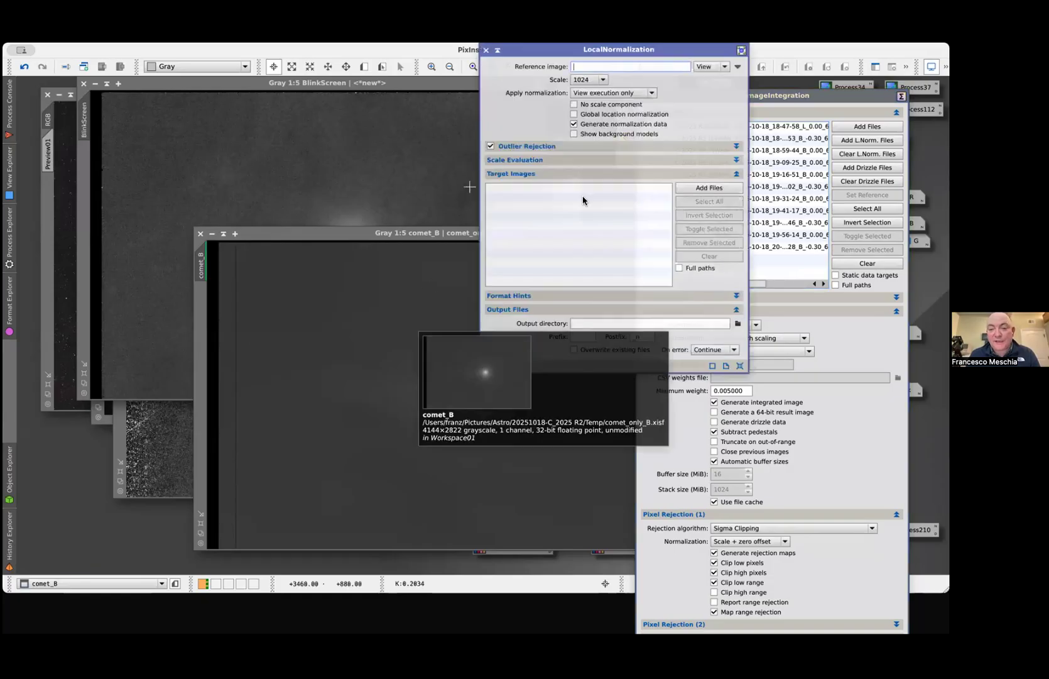
left_click(485, 50)
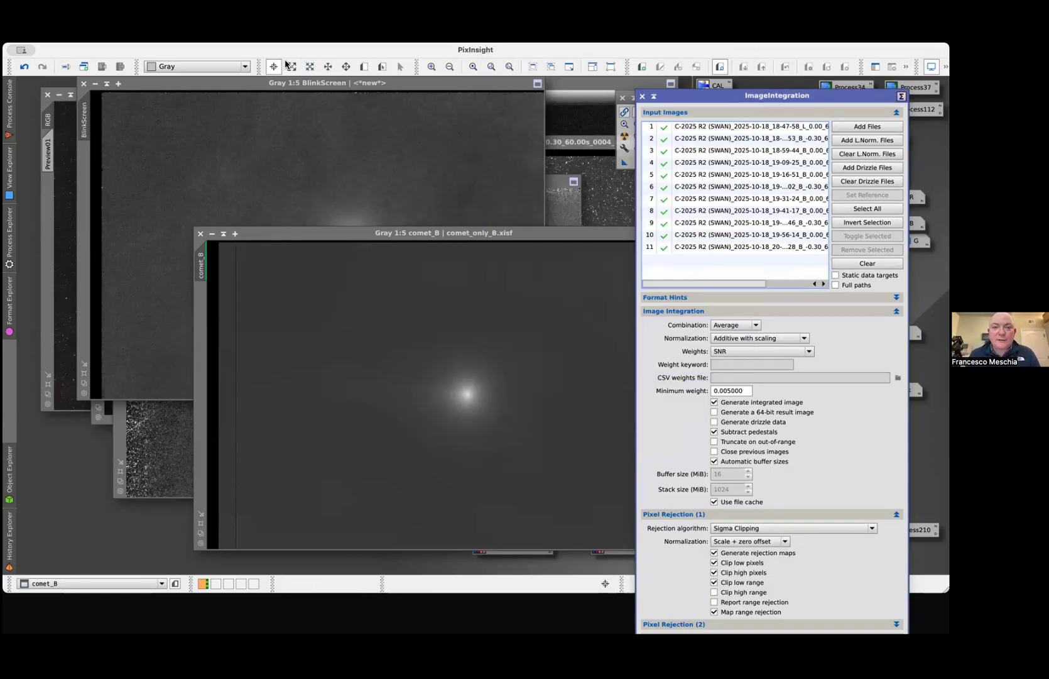
Open the NormalizeScaleGradient script to view its target, reference image and photometry settings, and close it
left_click(478, 171)
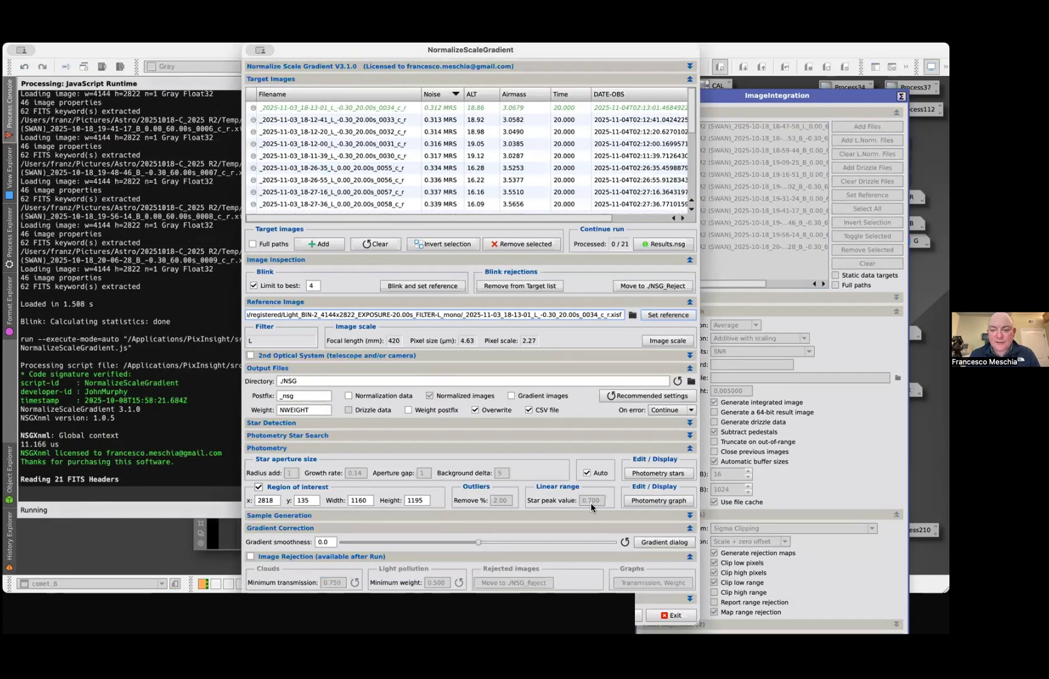
mouse_move(333, 50)
left_mouse_down()
mouse_move(310, 50)
mouse_move(338, 50)
left_mouse_up()
left_click(695, 78)
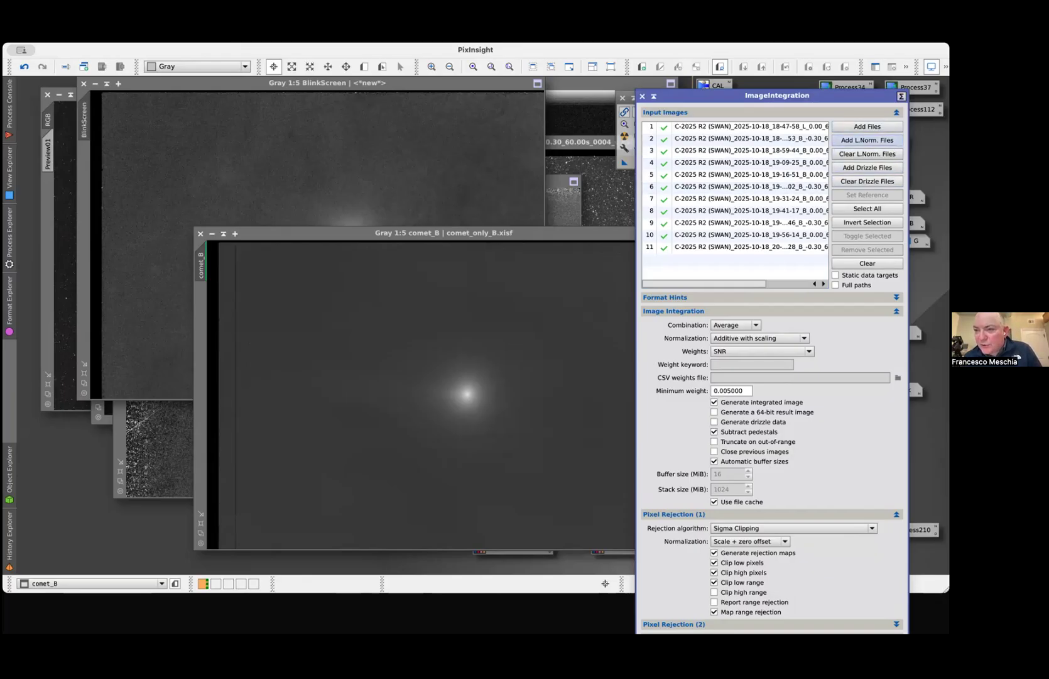
Browse the registered B folders of the 20251018 and 20251103 comet projects for local normalization (.xnml) files, and close the file chooser without adding any
left_click(867, 140)
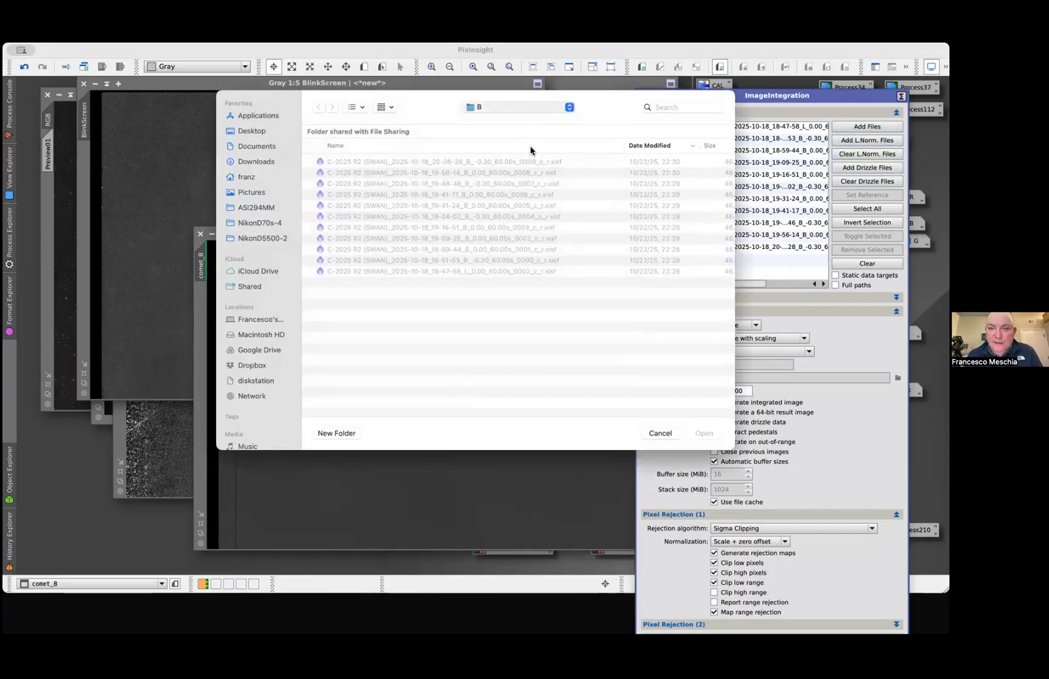
left_click(523, 132)
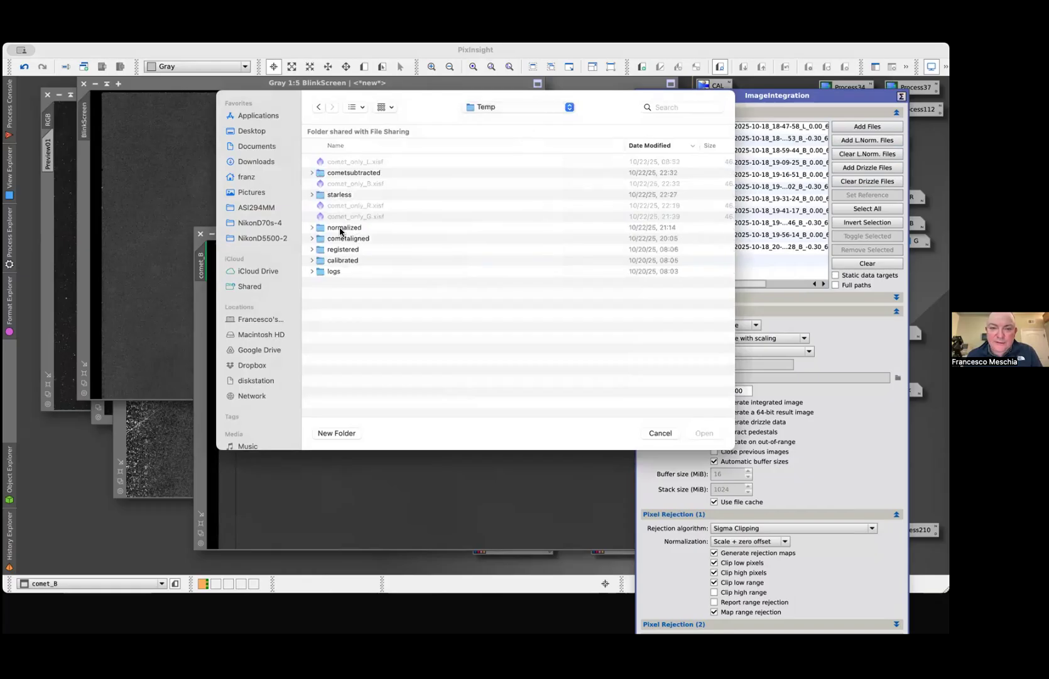
double_click(346, 250)
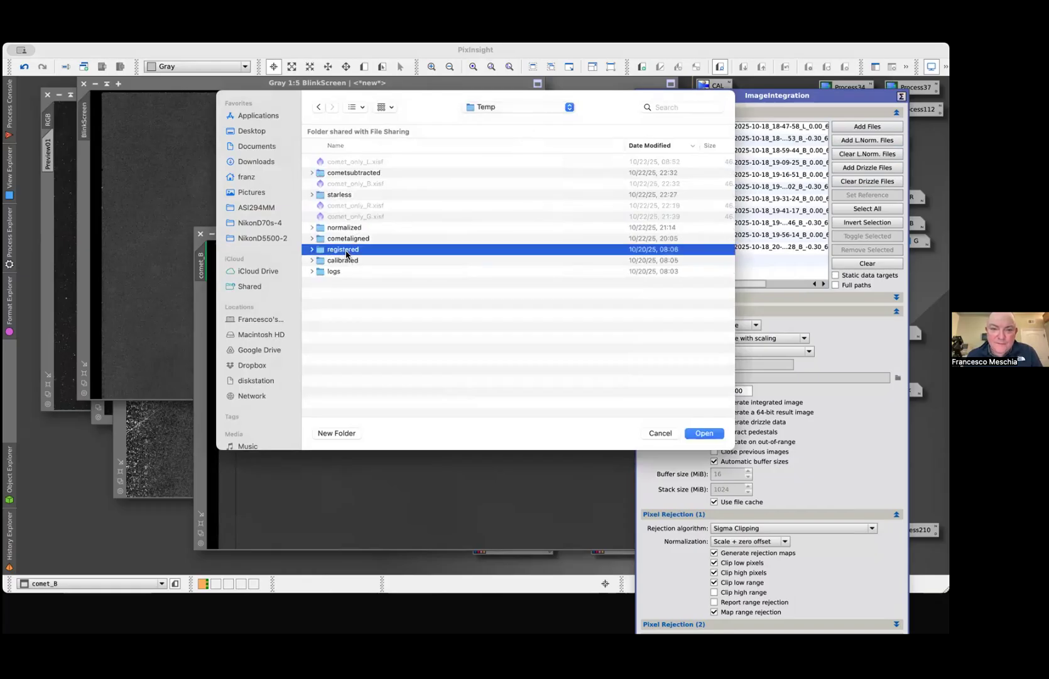
double_click(390, 195)
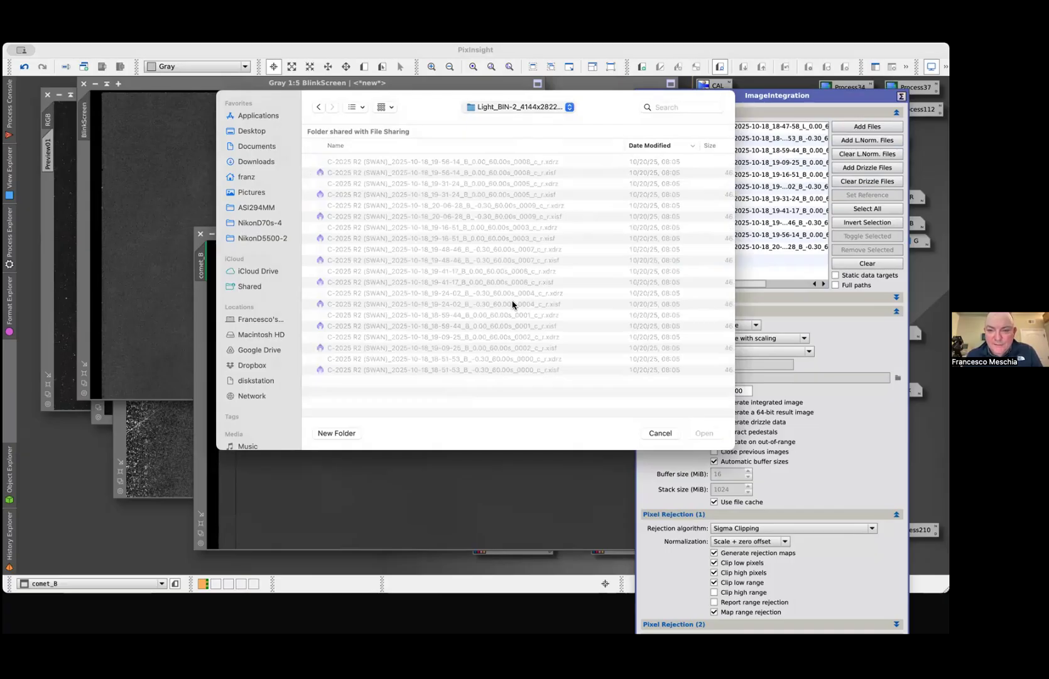
left_click(518, 150)
double_click(391, 173)
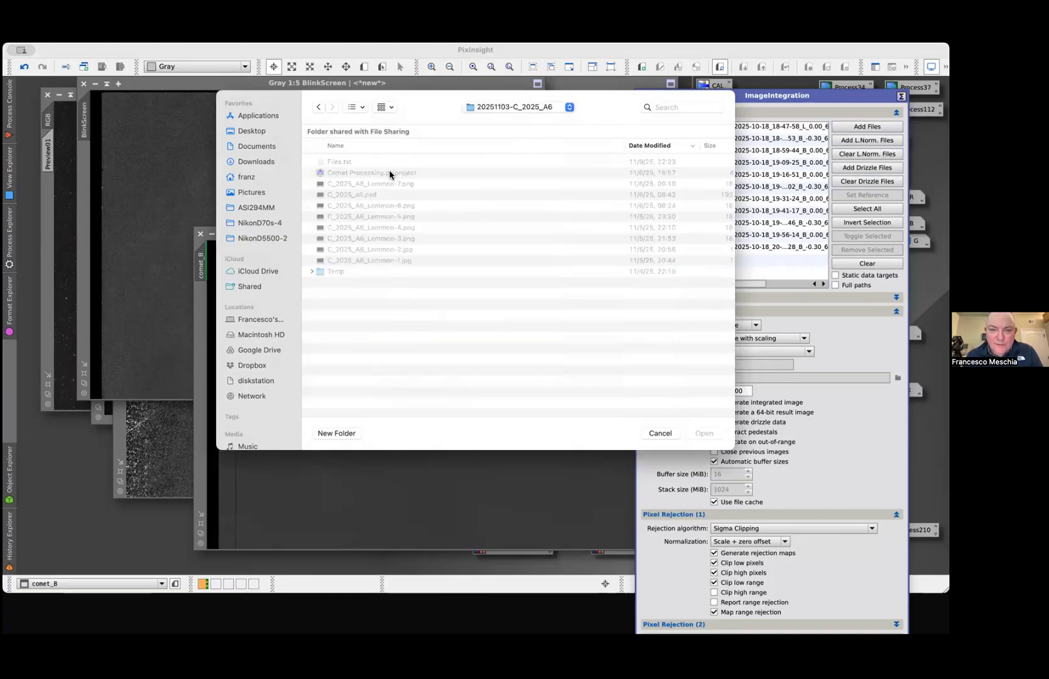
double_click(333, 272)
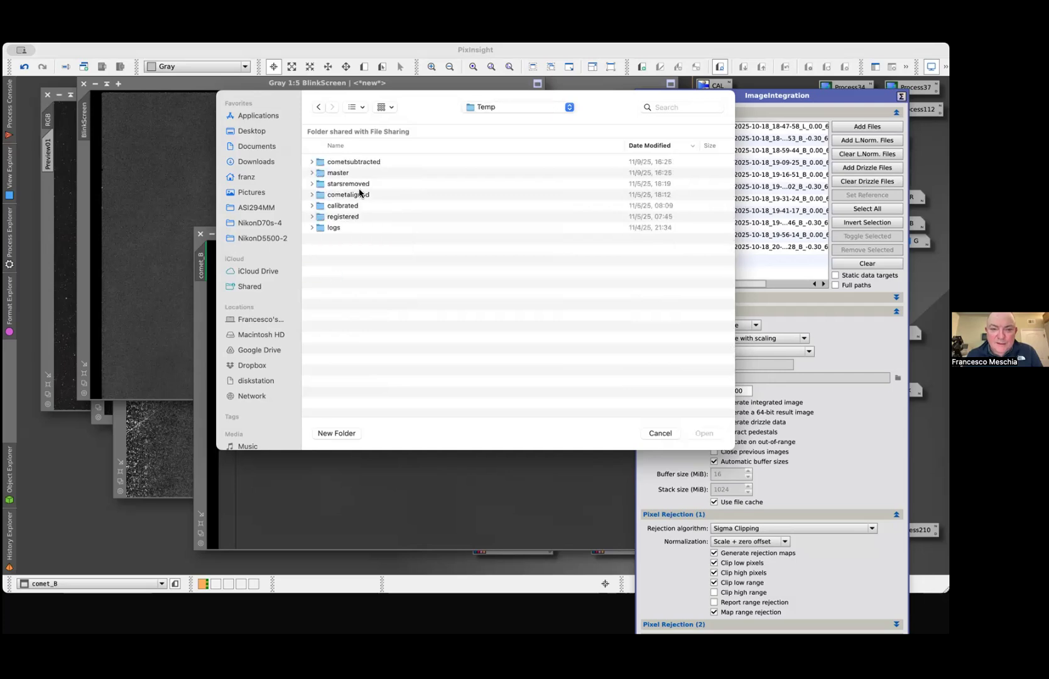
double_click(345, 217)
double_click(452, 195)
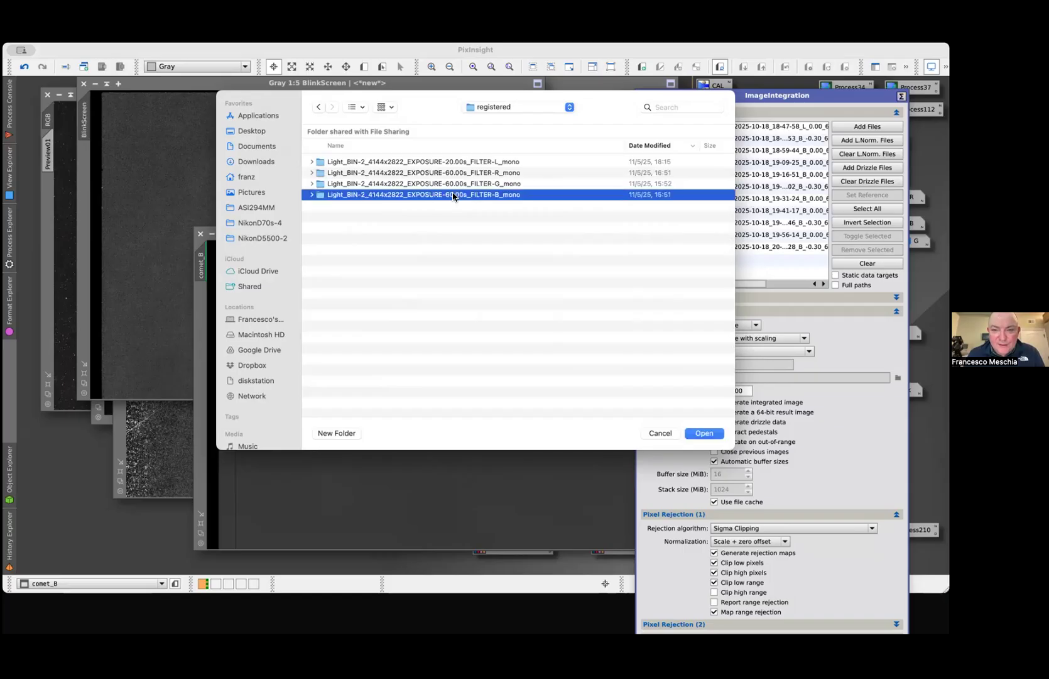
scroll(476, 388, "down", 5)
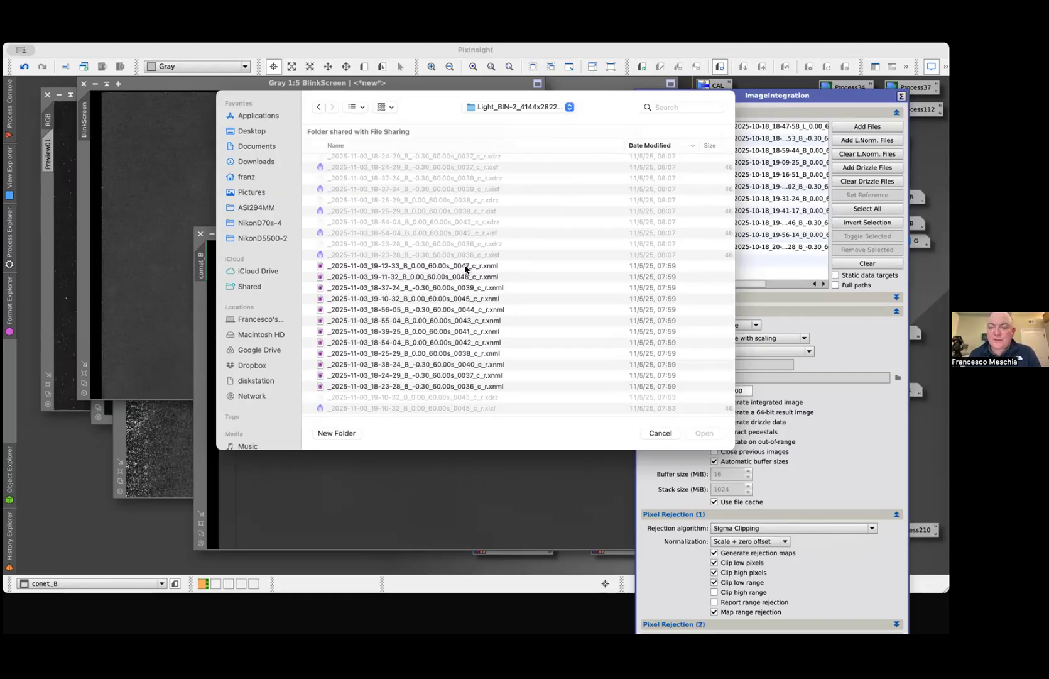
left_click(660, 433)
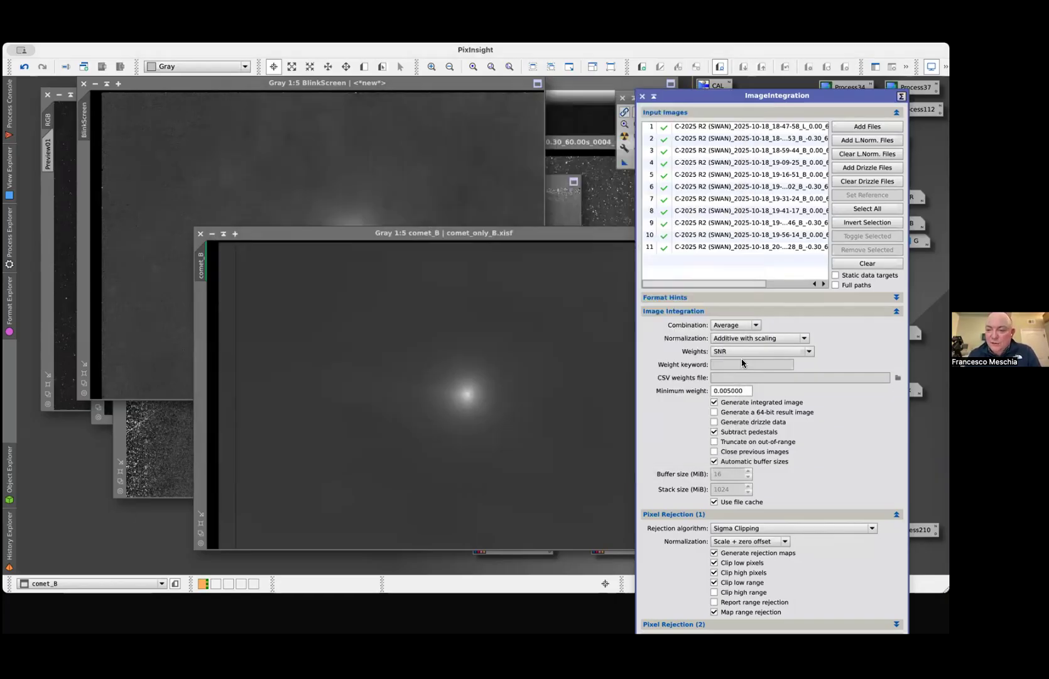
Set ImageIntegration's normalization to Local normalization, review the available weighting options, and close the process window
left_click(743, 351)
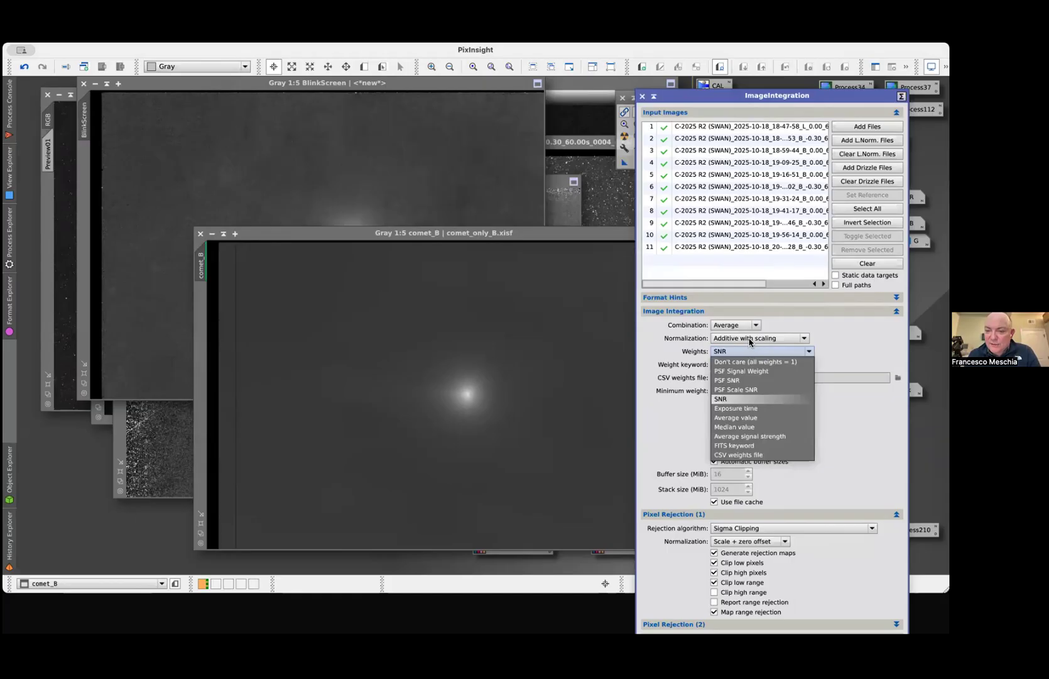
left_click(750, 340)
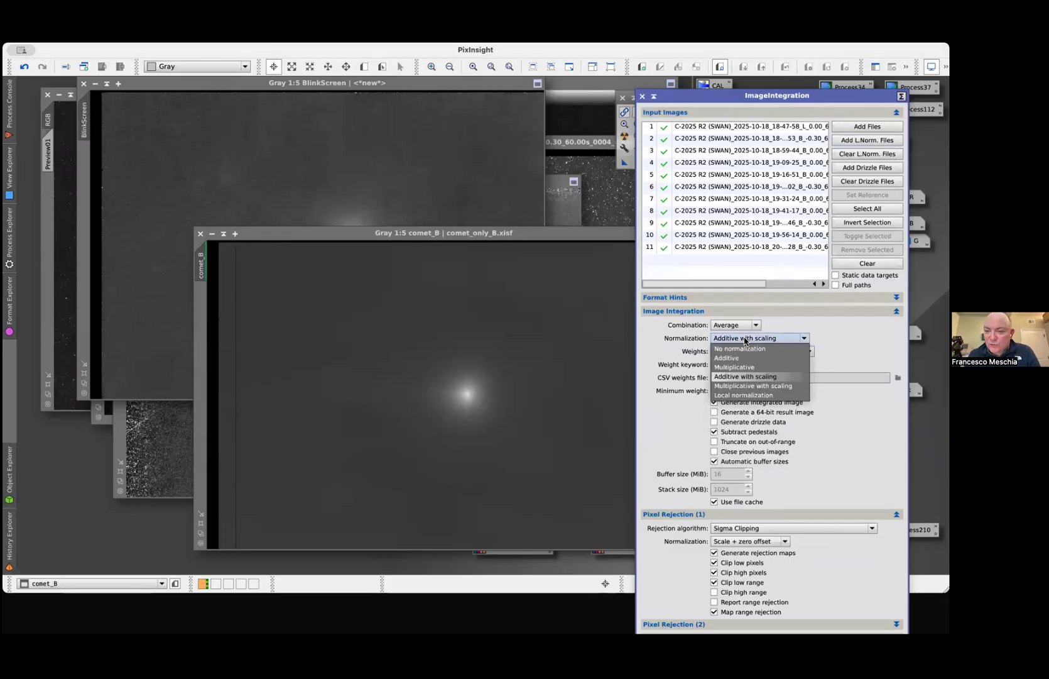
left_click(746, 394)
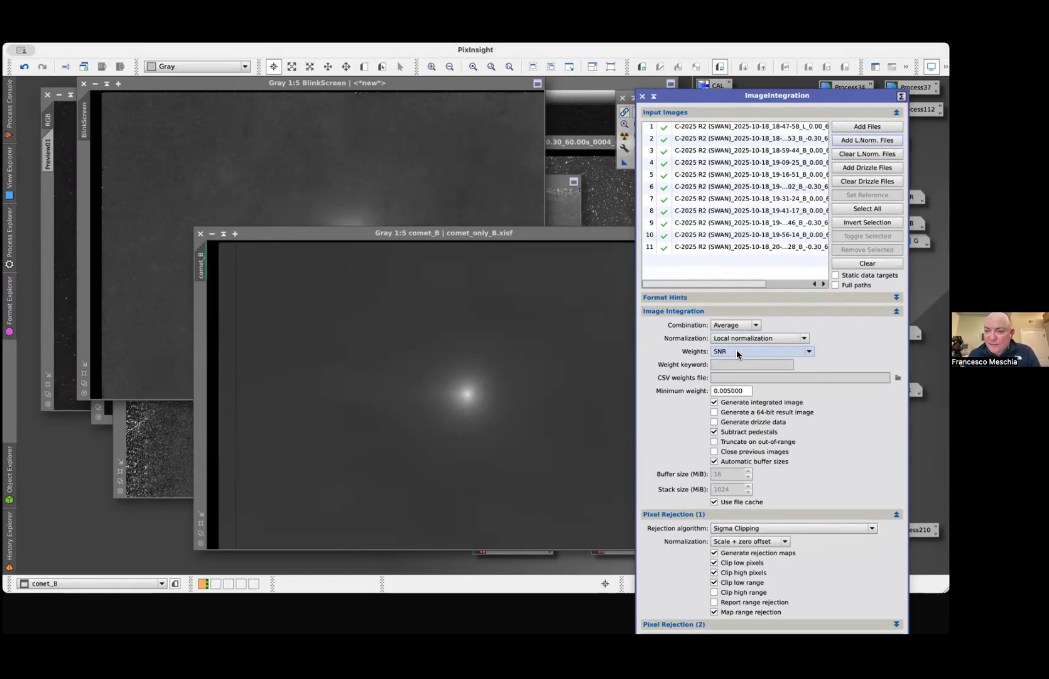
mouse_move(736, 350)
left_click(792, 354)
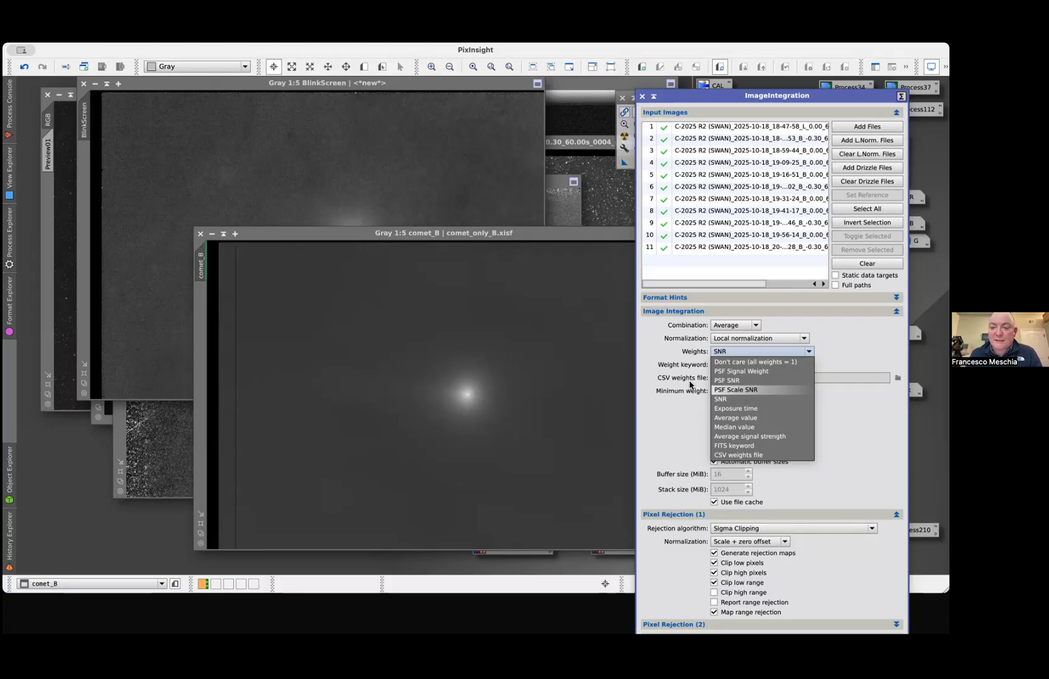
left_click(660, 360)
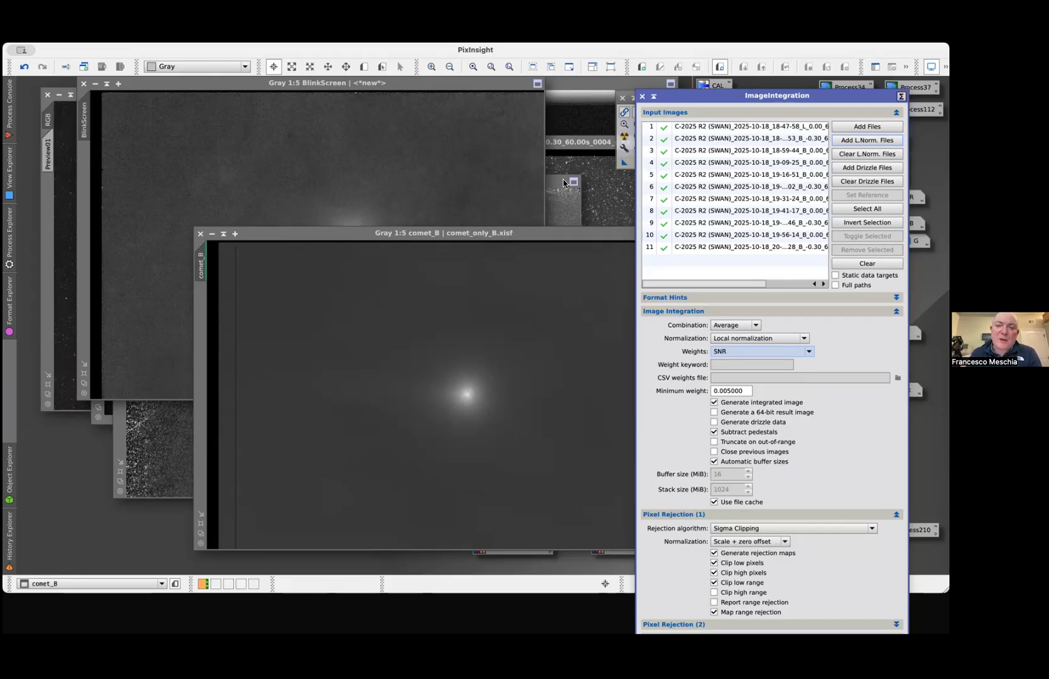
left_click(641, 99)
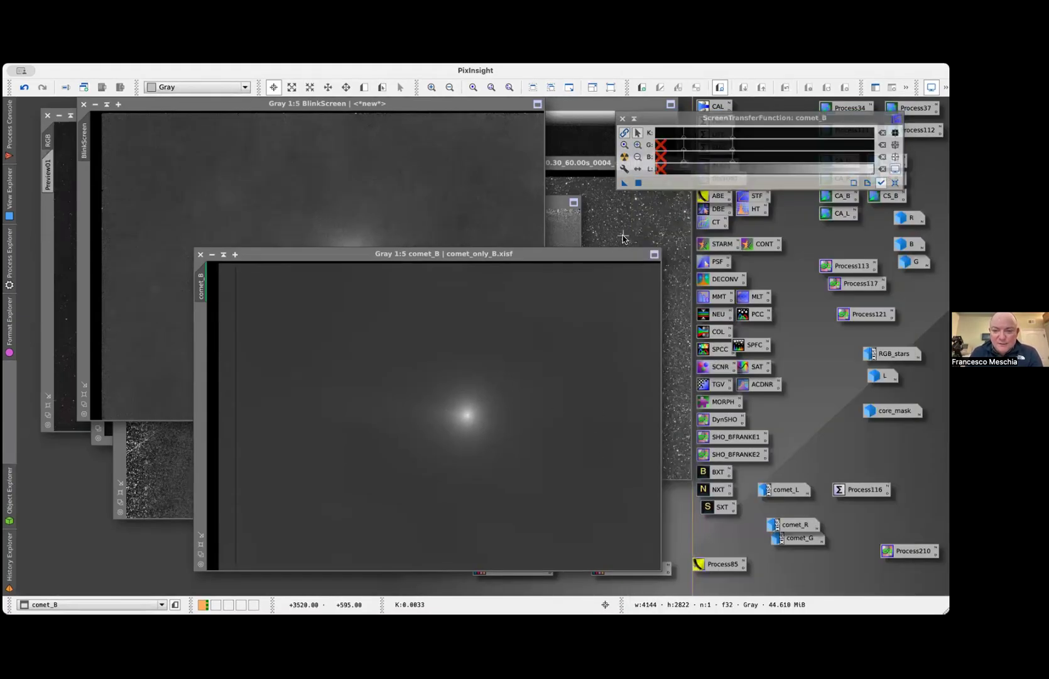
Move the comet_B image over the BlinkScreen window and view its comet_only_B save location in the Temp folder without saving
left_click_drag(605, 257, 508, 152)
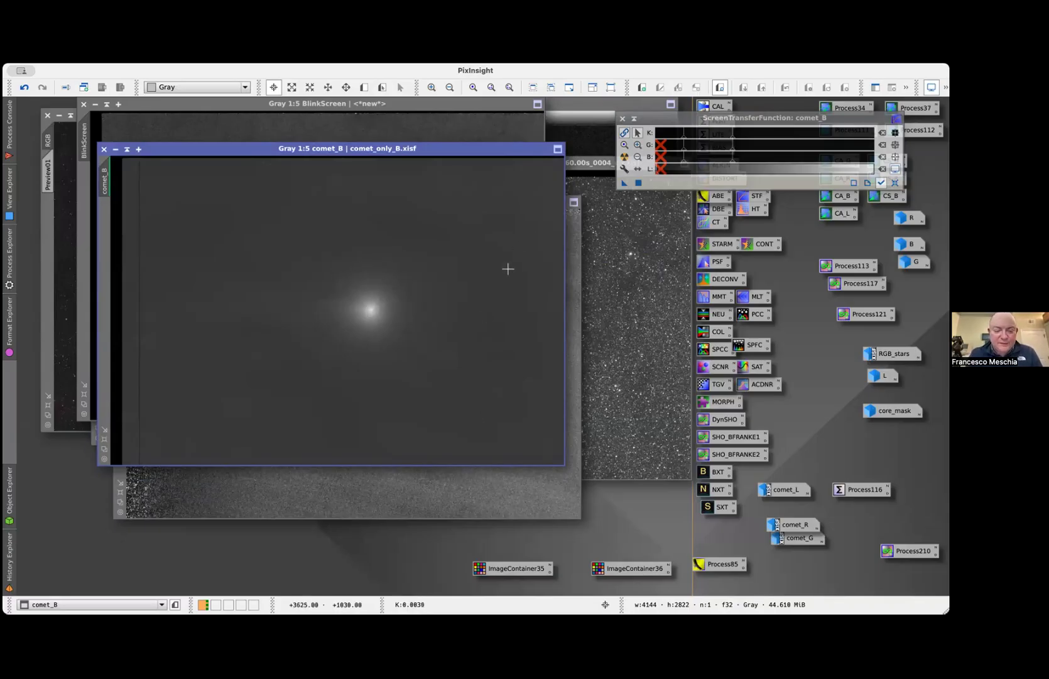
key("super+shift+s")
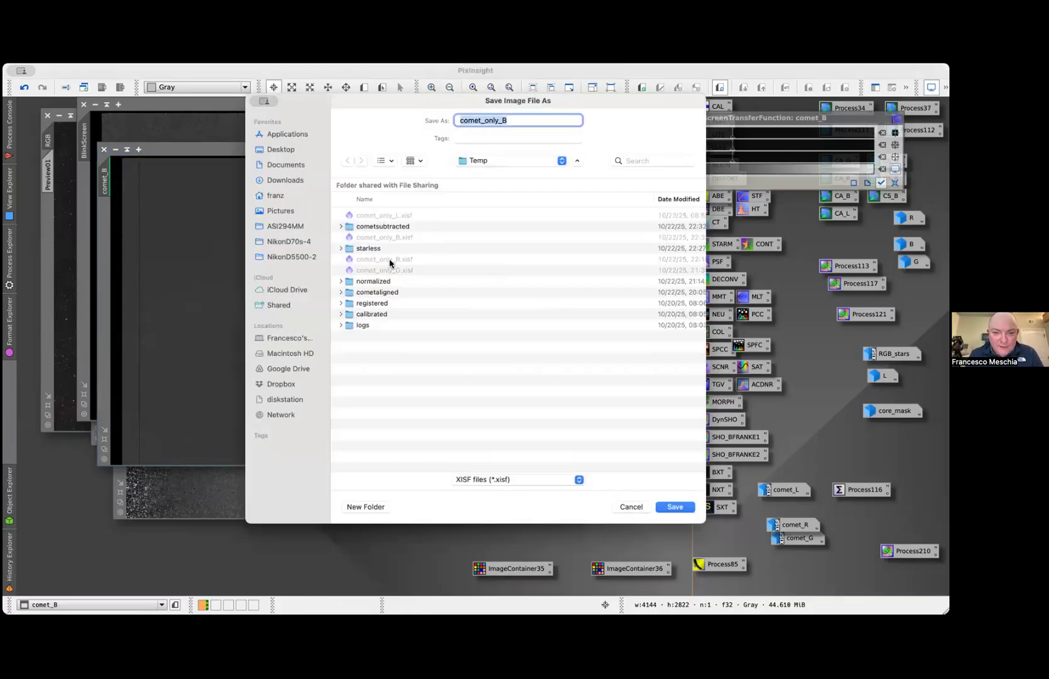
left_click(639, 510)
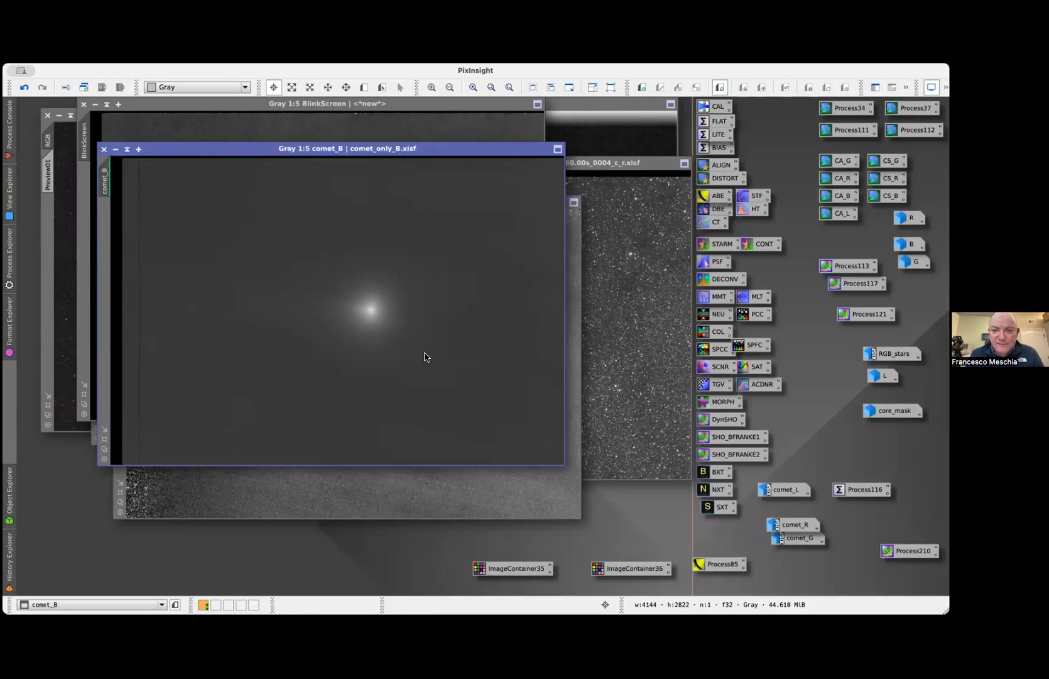
Open CometAlignment with the B frames and set Temp/comet_only_B.xisf as the subtraction operand, with the Comet aligned operand type
left_click(641, 89)
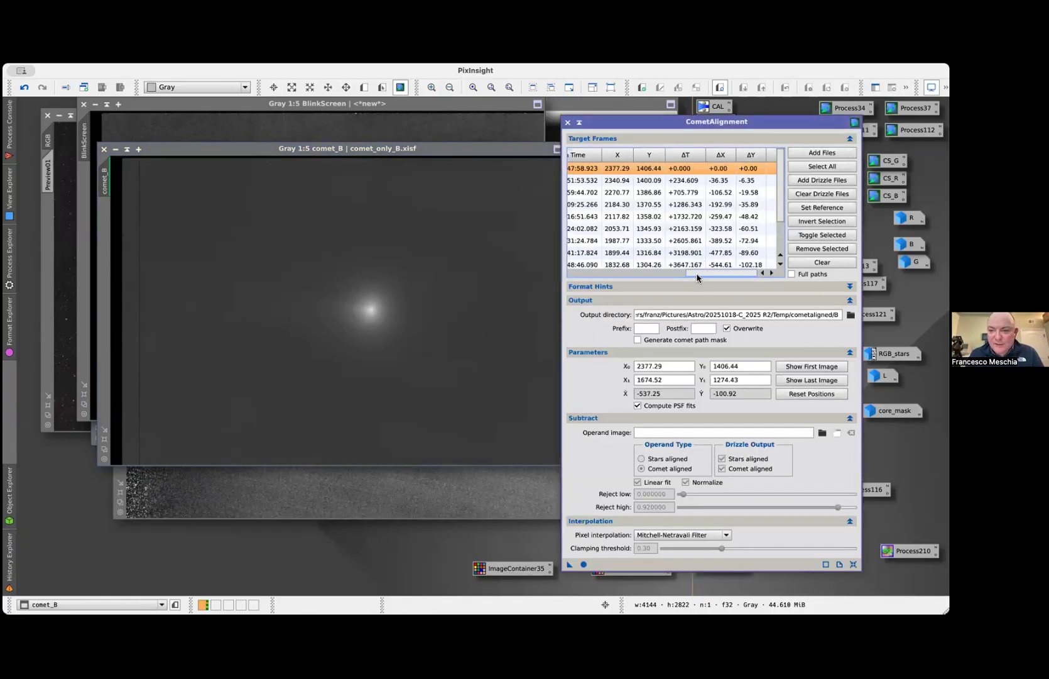
left_click_drag(697, 278, 561, 283)
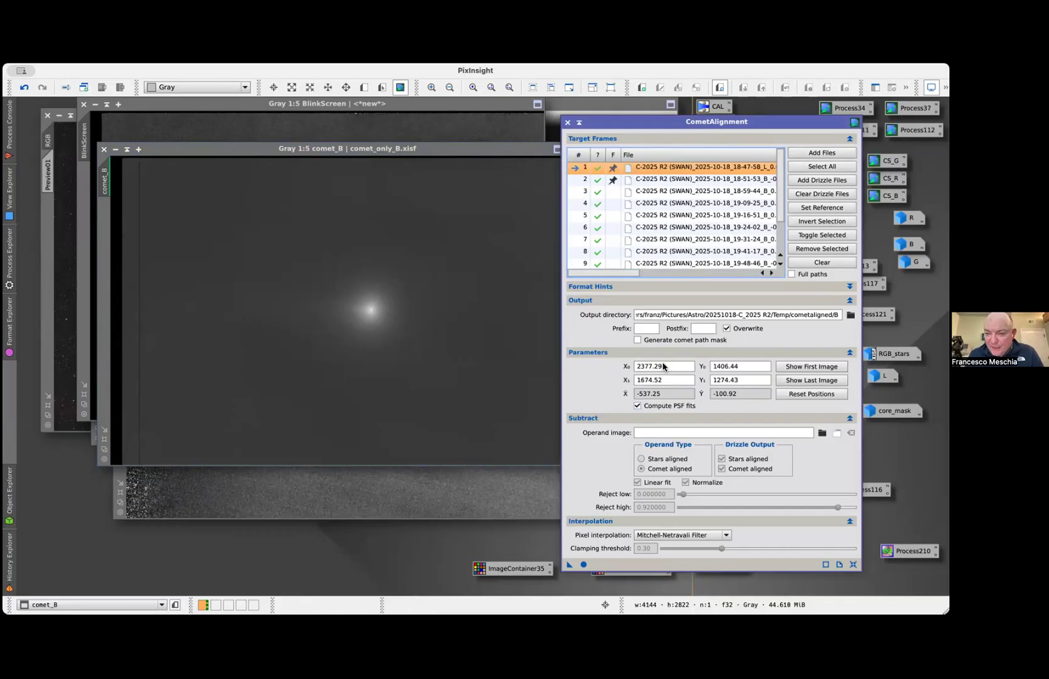
left_click(821, 433)
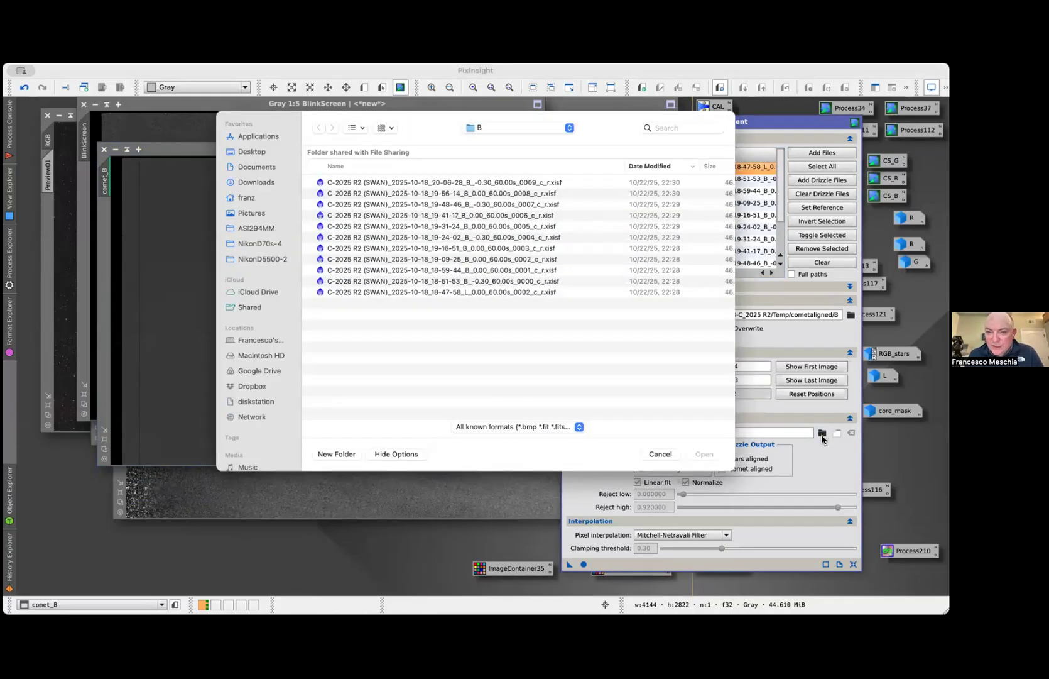
left_click(492, 153)
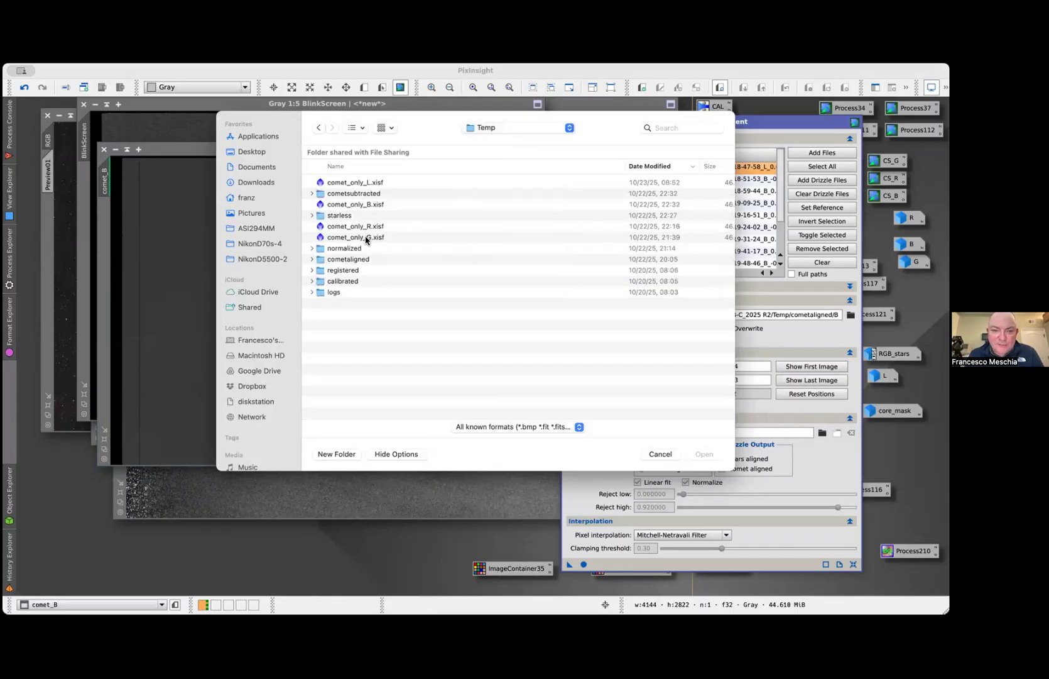
left_click(355, 204)
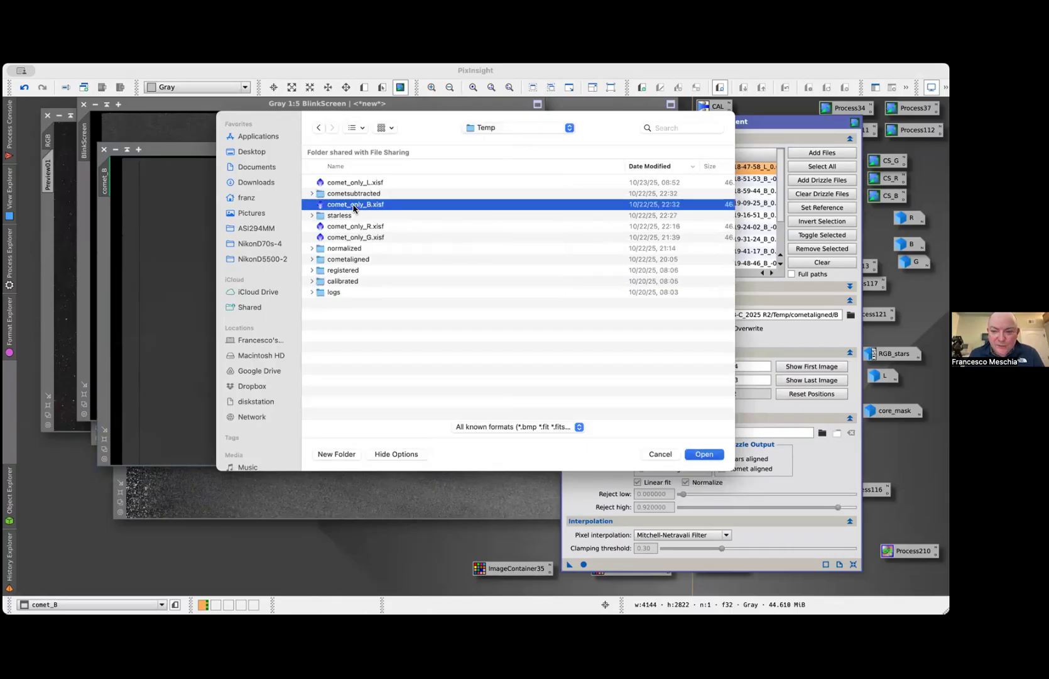
left_click(704, 454)
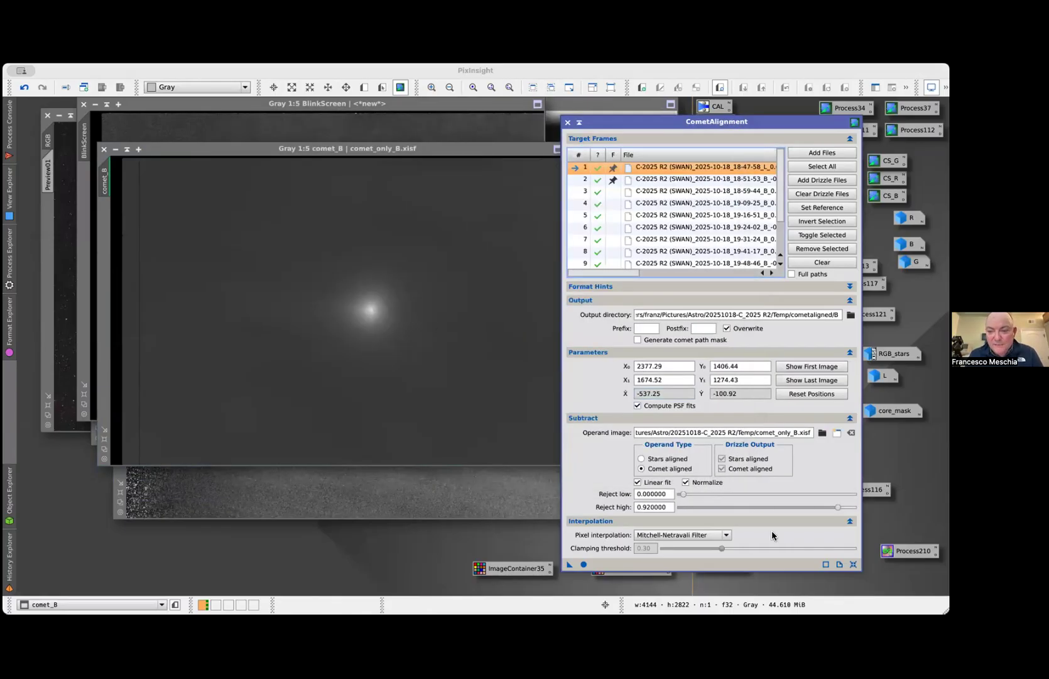
left_click(642, 469)
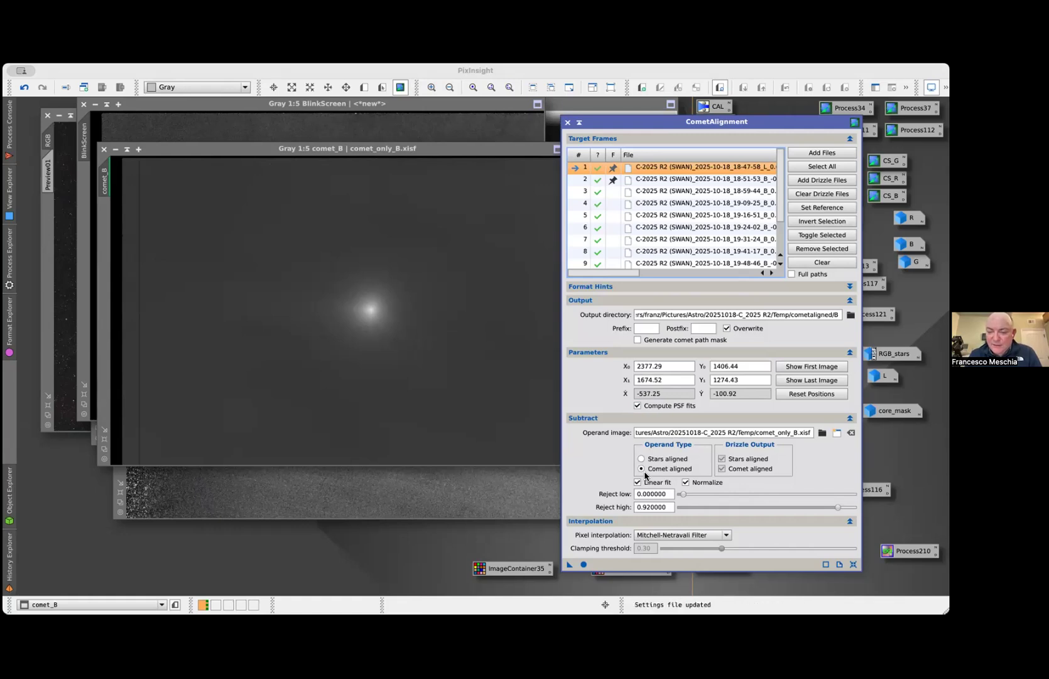
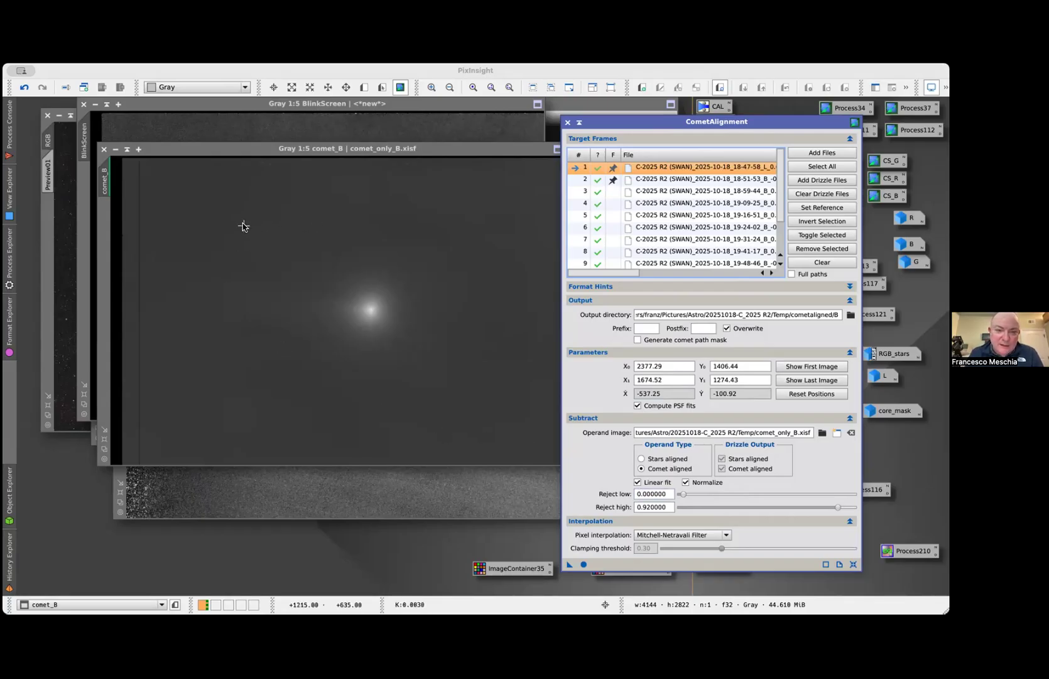
Enter 0.003 as the Reject low value in CometAlignment, and close the process window
left_click(462, 256)
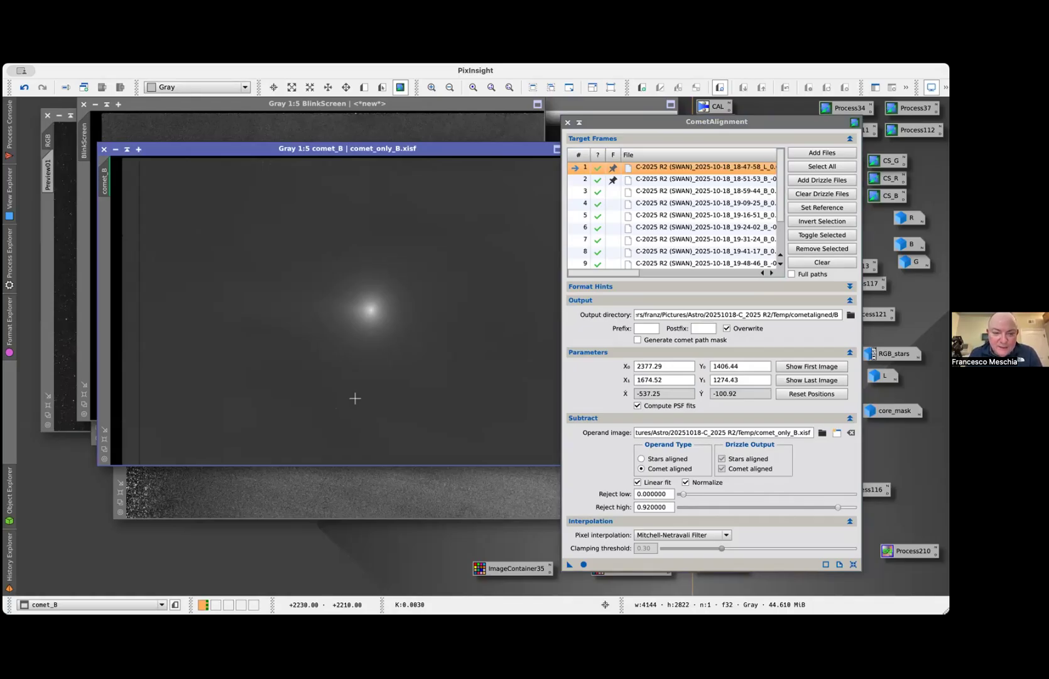
left_click(651, 494)
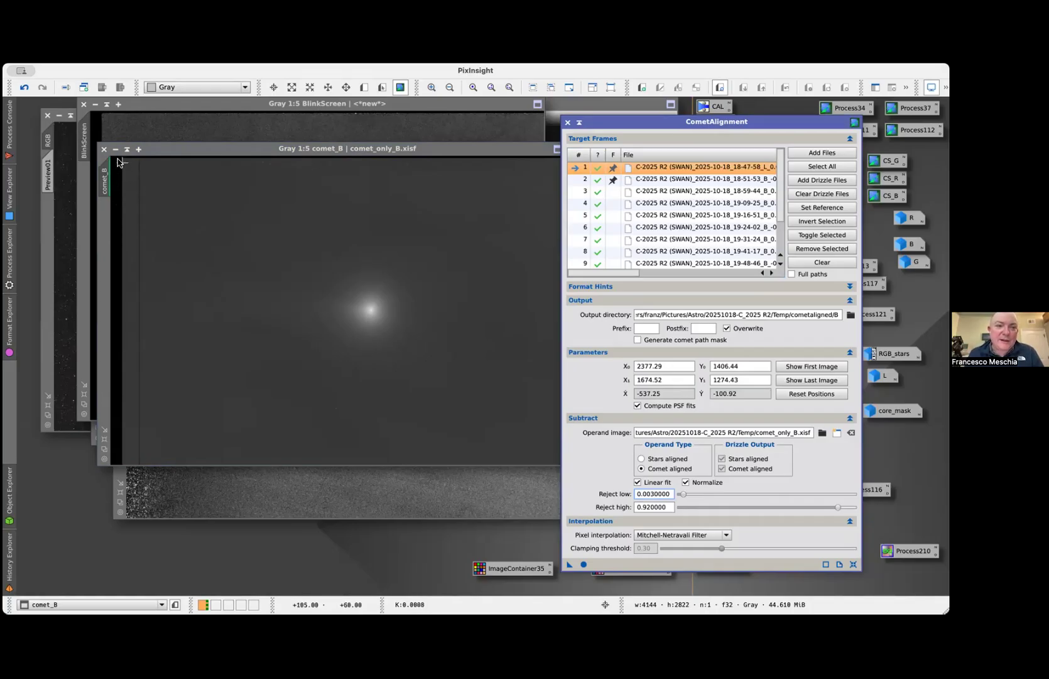
left_click(568, 123)
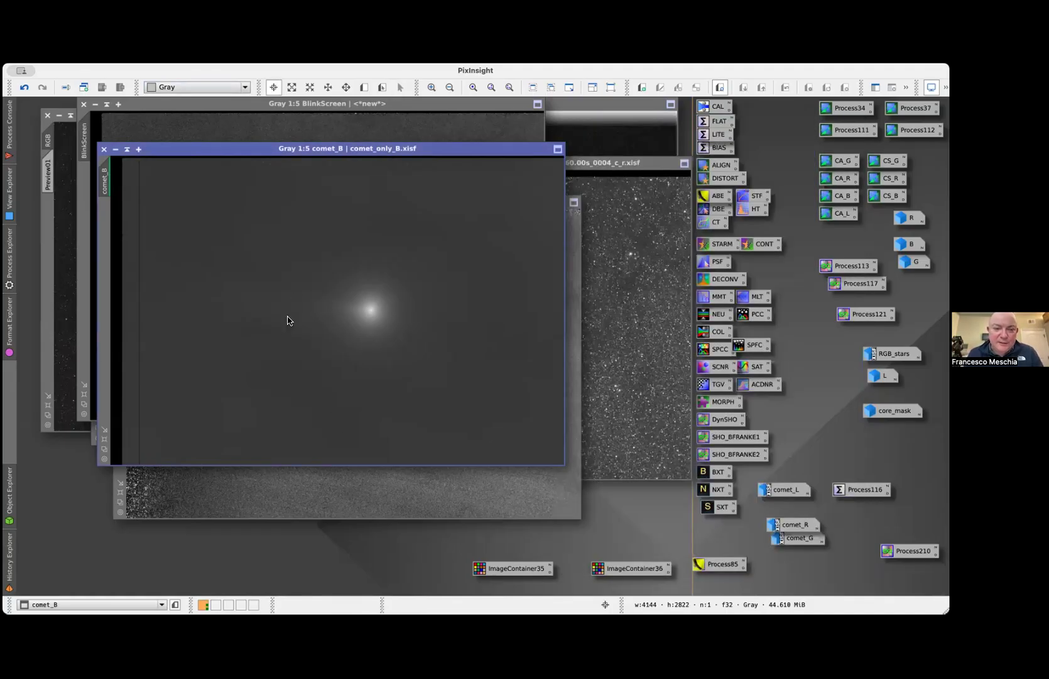
Replace the images loaded in Blink with all the frames from the Temp/cometsubtracted/B folder
key("super+grave")
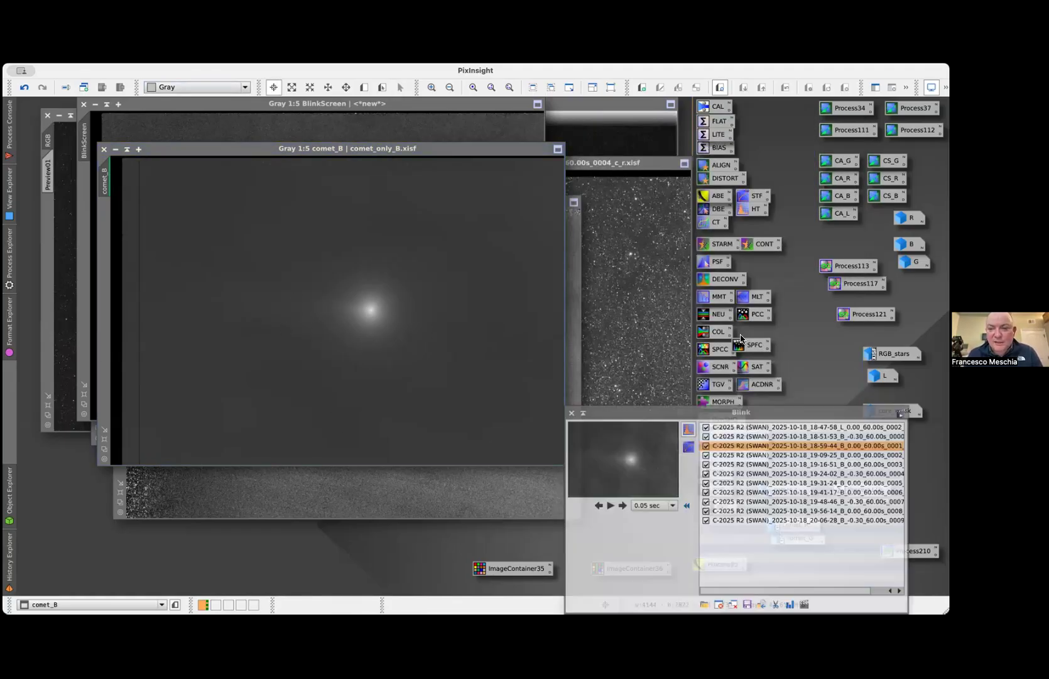
left_click(733, 605)
left_click(704, 604)
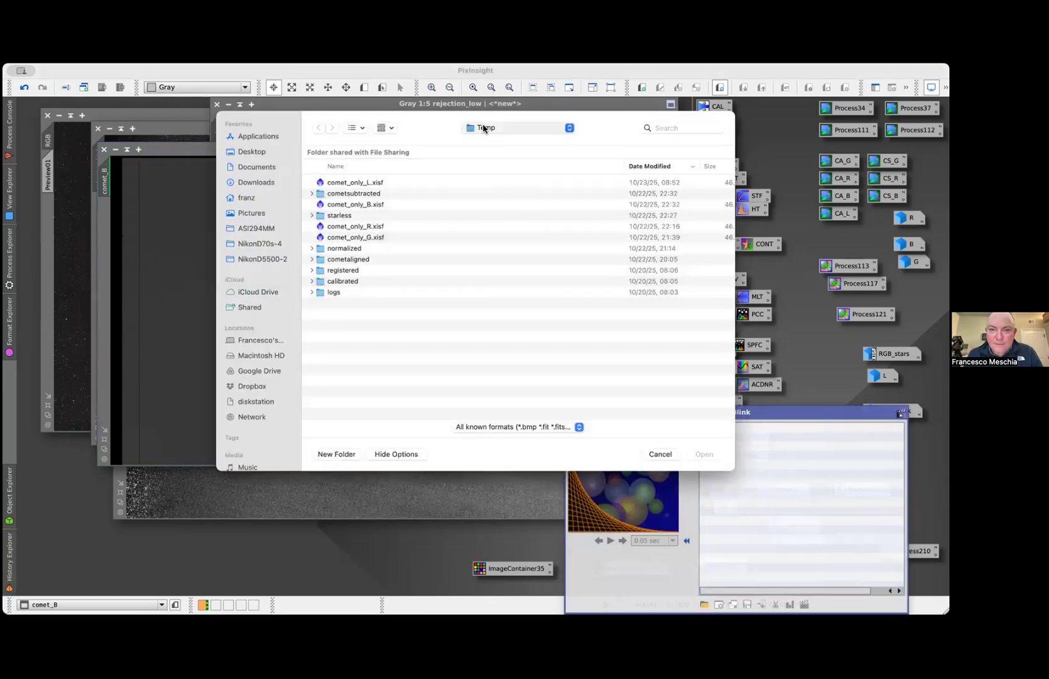
double_click(363, 196)
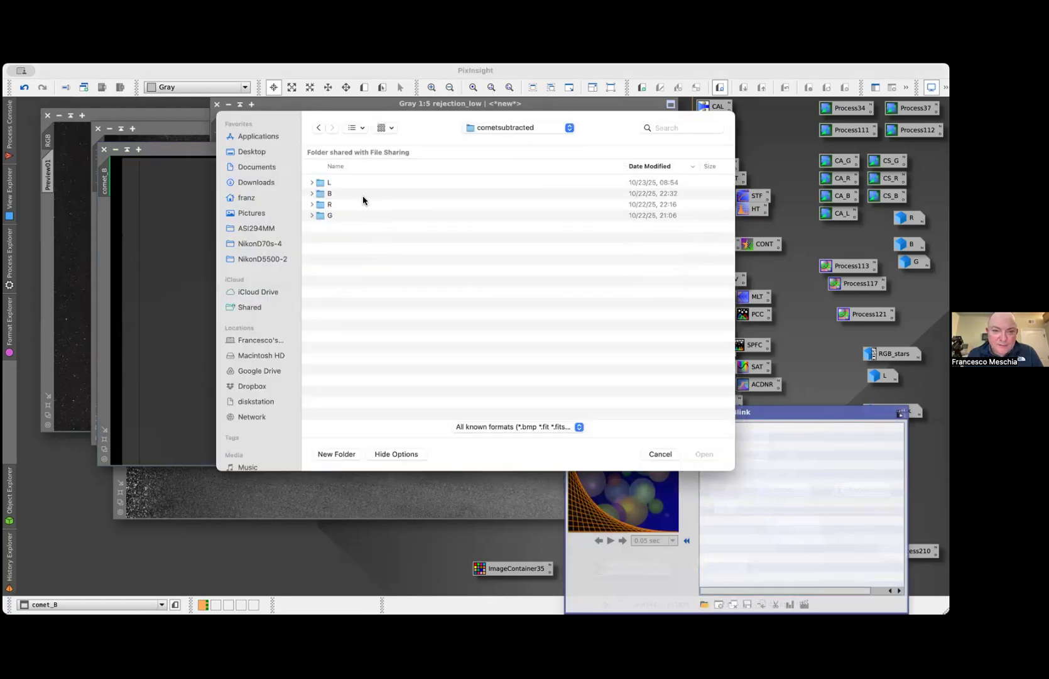
double_click(348, 194)
left_click(381, 183)
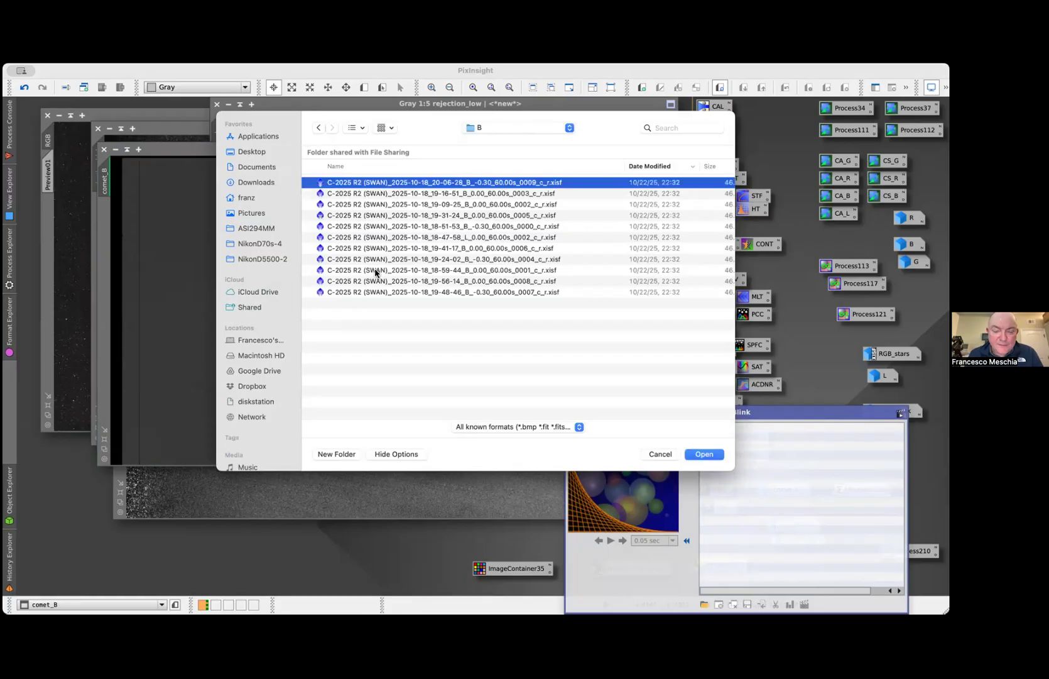
left_click(370, 293, "shift")
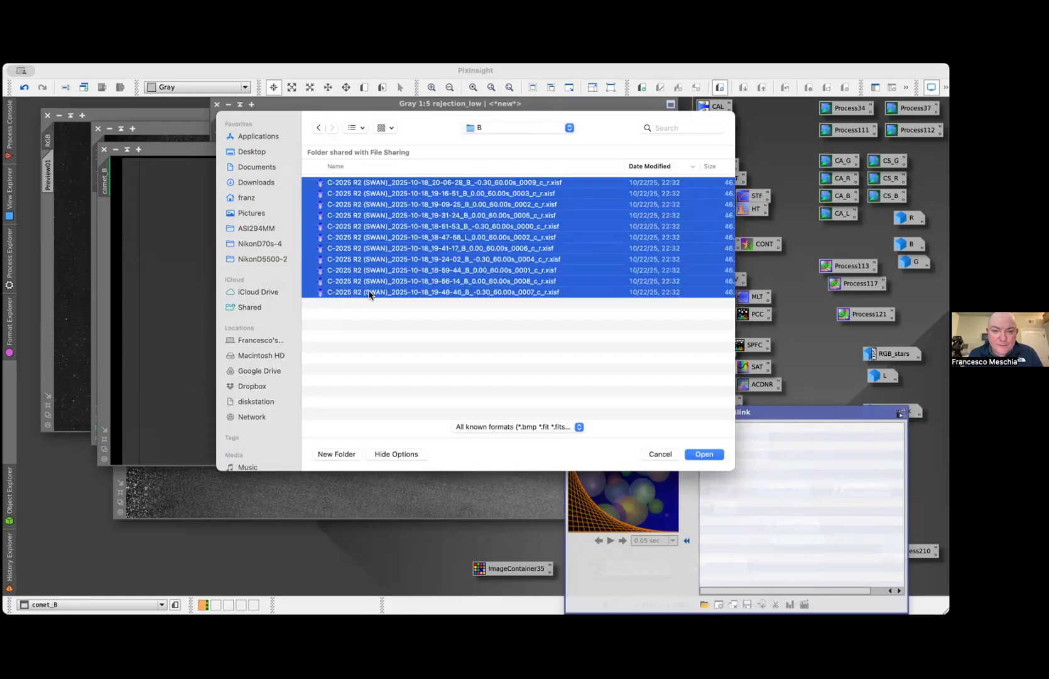
left_click(704, 454)
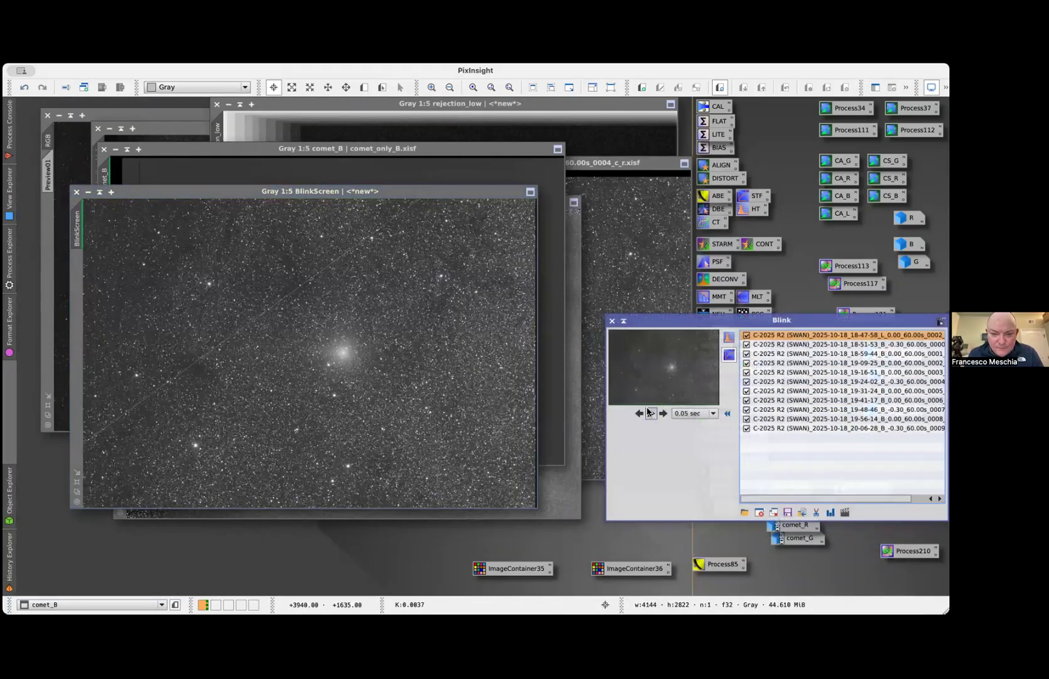
Step back to the first comet-subtracted frame in Blink, and exclude that 18-47-58 L reference frame from the sequence
left_click(649, 411)
left_click(649, 411)
left_click(639, 412)
left_click(640, 413)
left_click(640, 412)
left_click(640, 412)
left_click(640, 412)
left_click(639, 412)
left_click(639, 412)
left_click(747, 335)
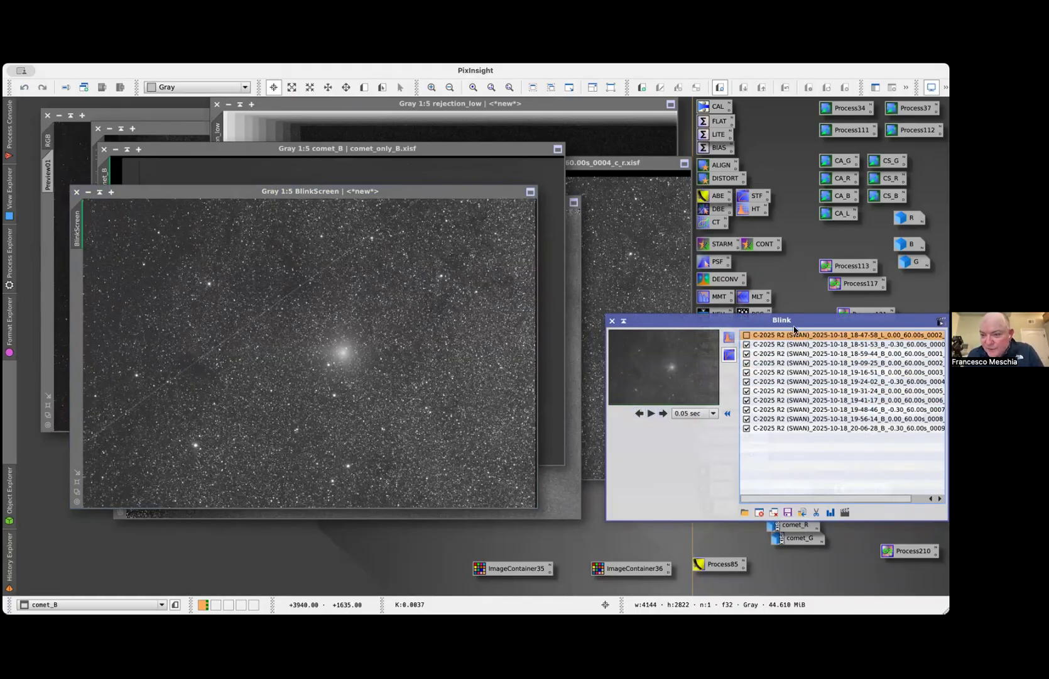
Play and step through the comet-subtracted B frames to check for comet residue, and close Blink
left_click(663, 412)
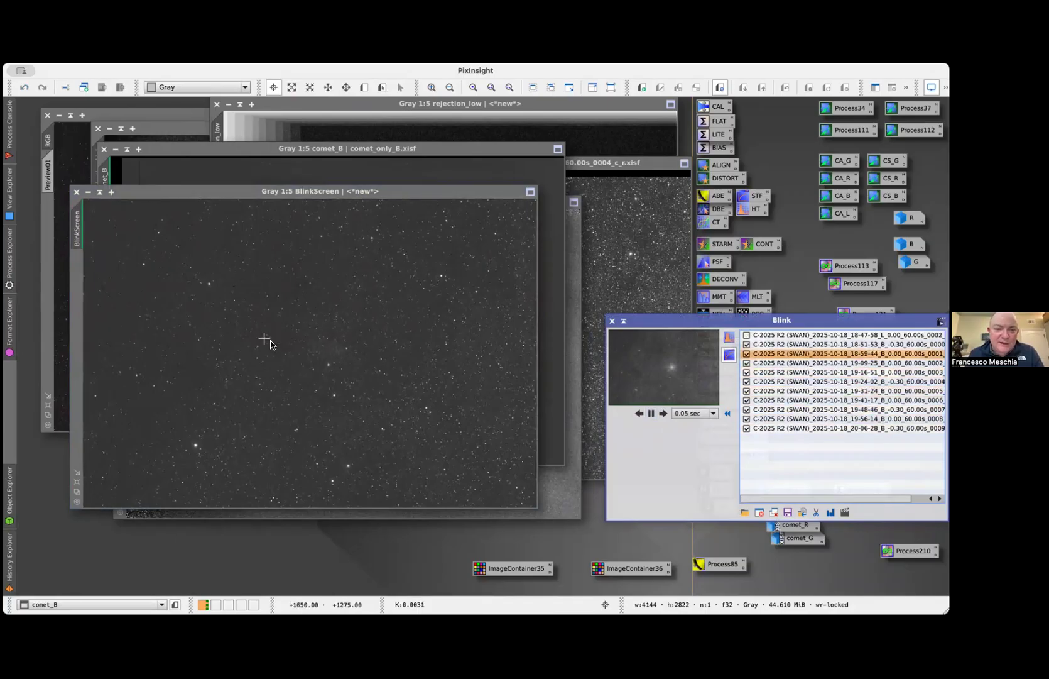
left_click(651, 413)
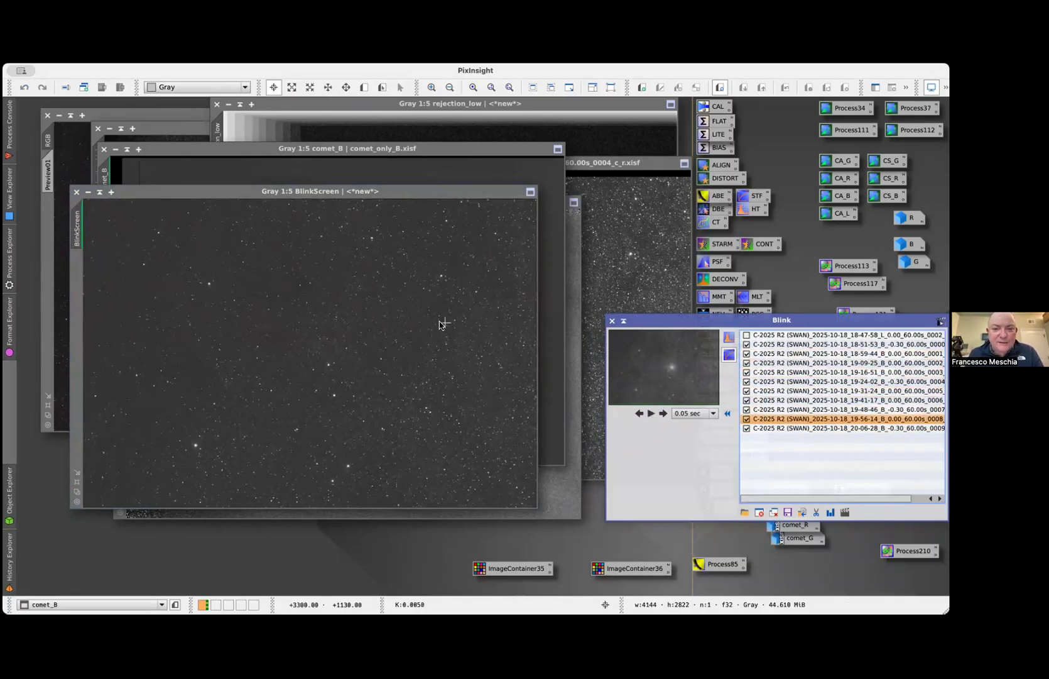
left_click(639, 414)
left_click(638, 414)
left_click(638, 414)
left_click(638, 414)
left_click(638, 414)
left_click(638, 414)
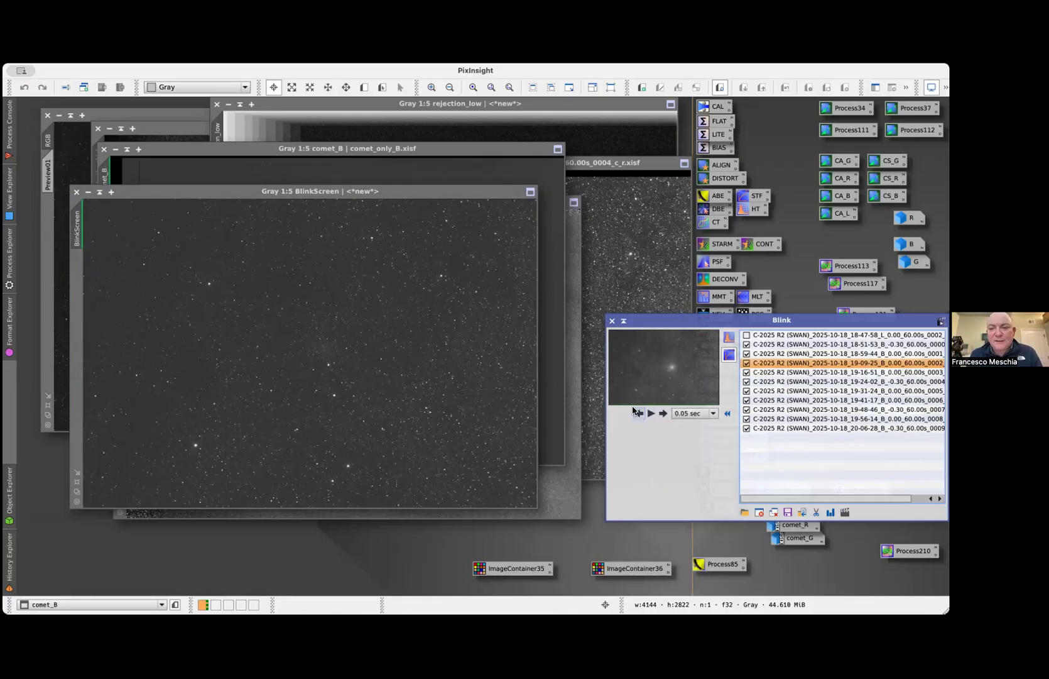
left_click(612, 321)
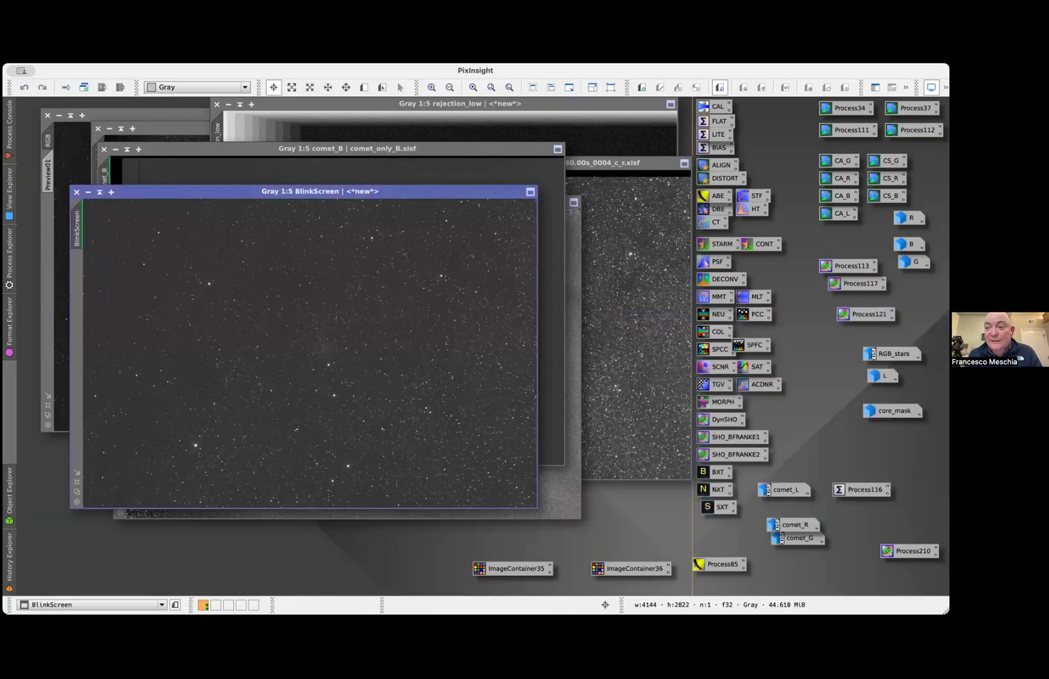
Restore the B image from its workspace icon, undo its edits back to the stars-only stack, and reposition its window
double_click(908, 244)
key("super+z")
key("super+z")
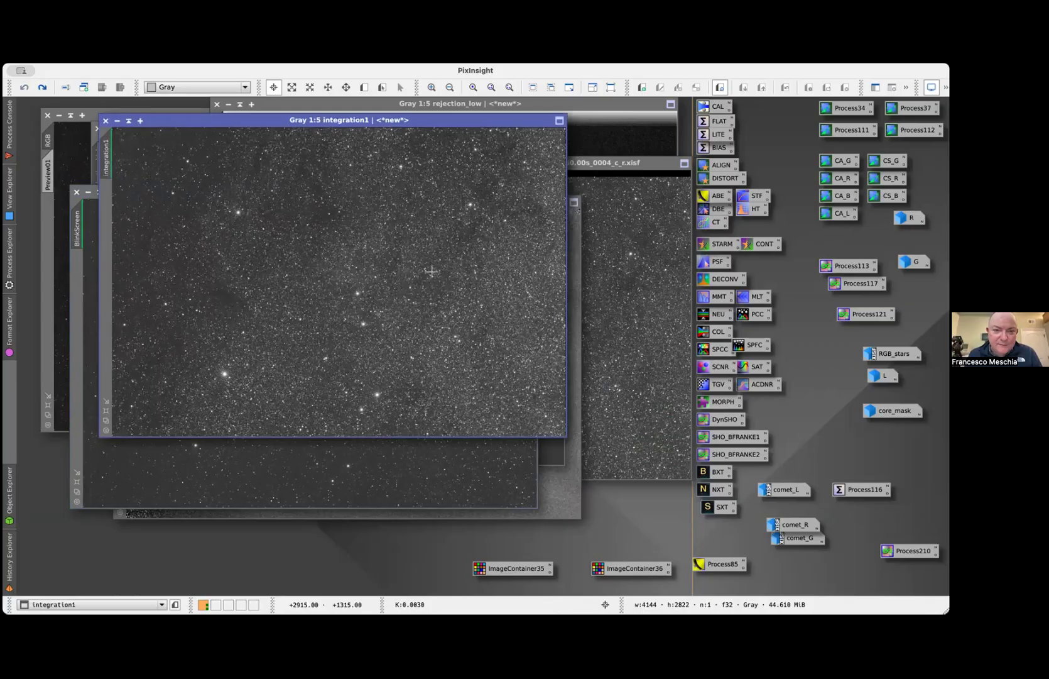
left_click_drag(345, 120, 370, 178)
Examine the comet's former location in the integration1 star field, and compare the image with and without its PixelMath edit
scroll(356, 333, "up", 3)
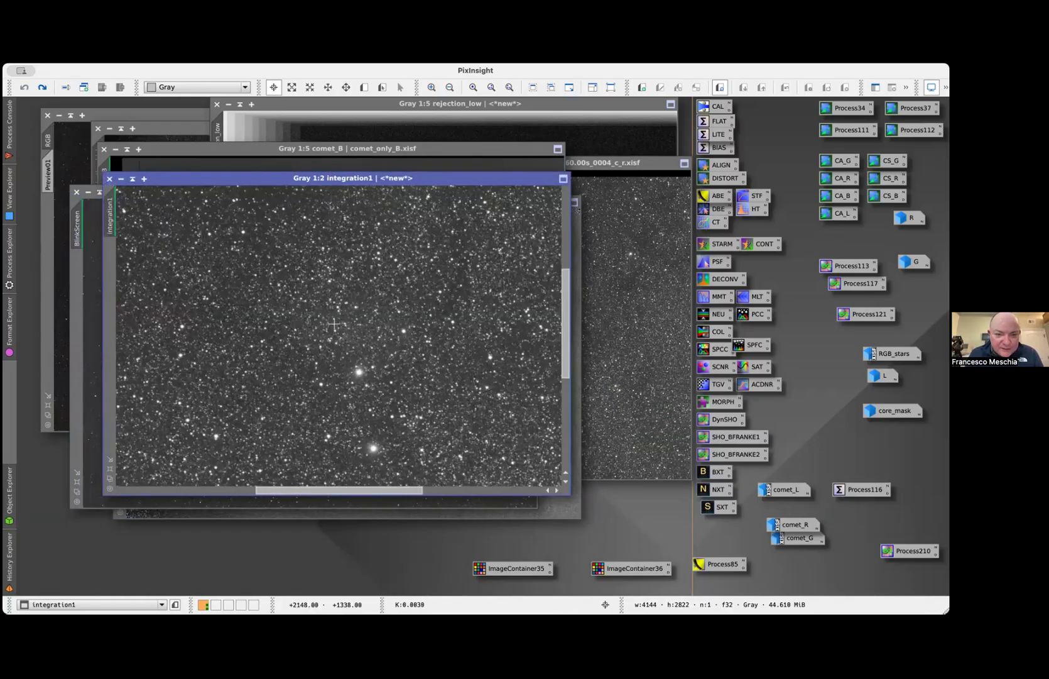
scroll(334, 325, "down", 1)
scroll(334, 323, "down", 2)
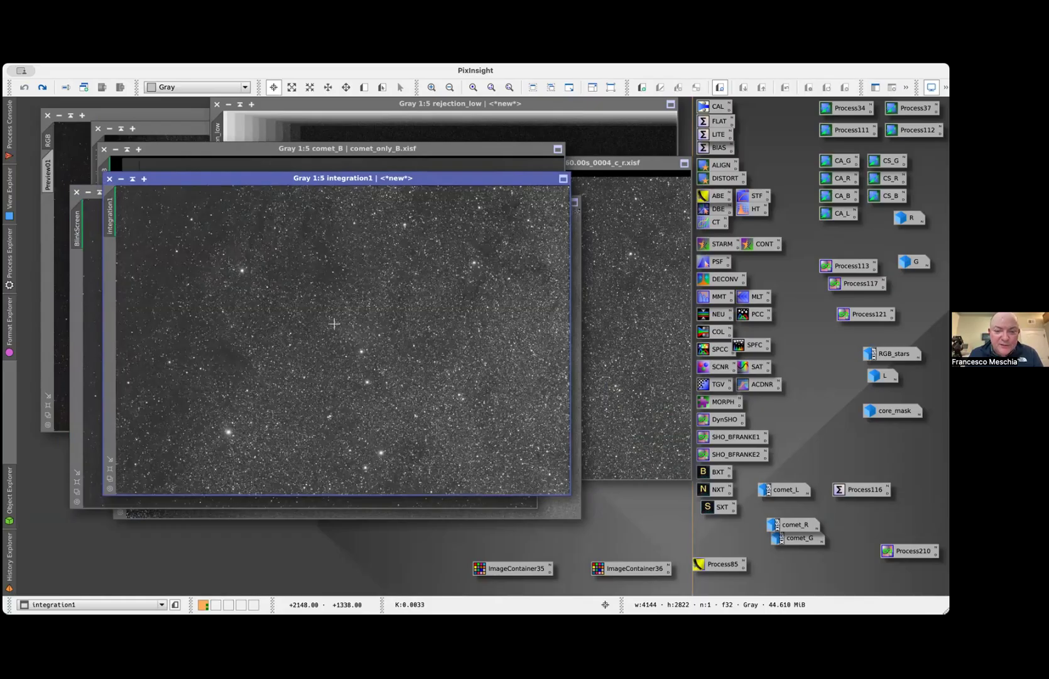
left_click_drag(333, 181, 356, 223)
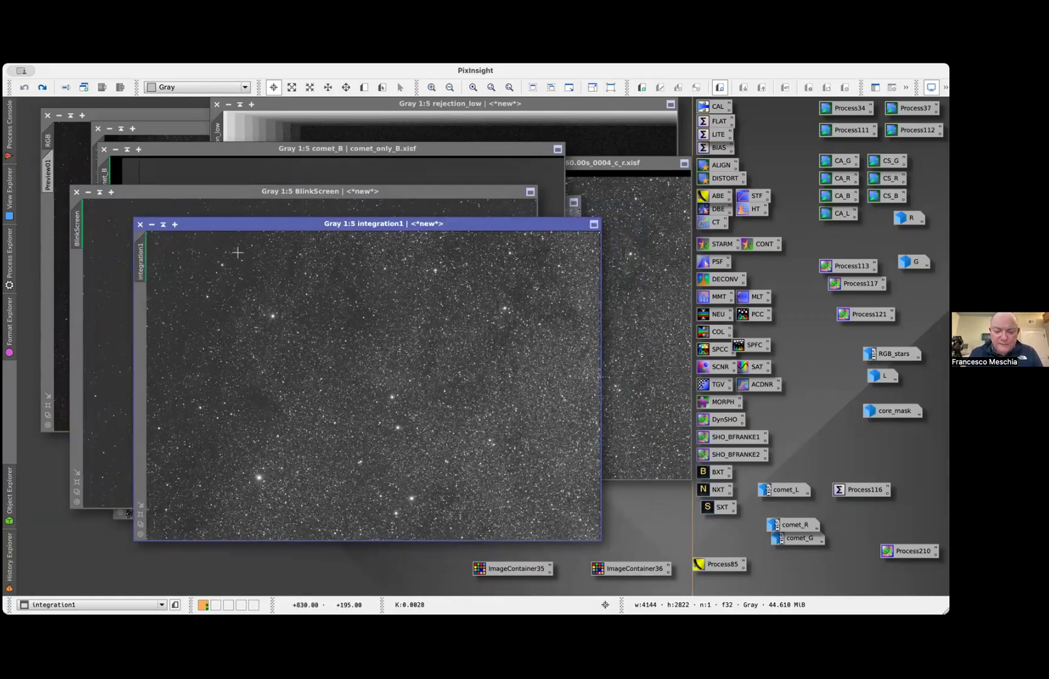
key("shift+super+z")
key("super+z")
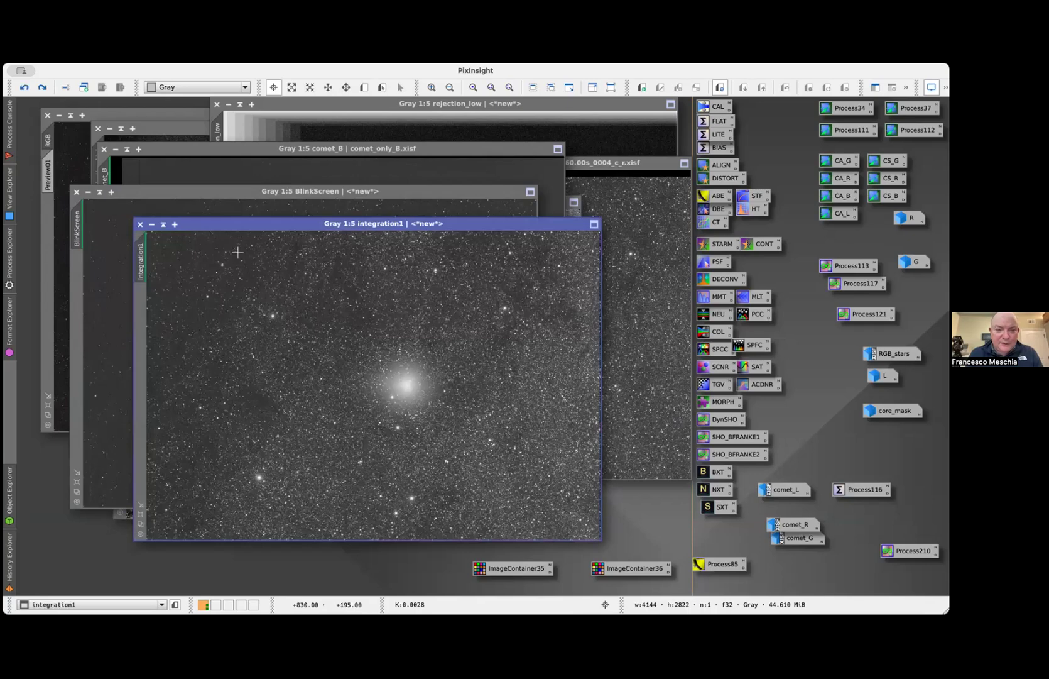
Load the PixelMath instance from integration1's processing history, and save it as a process icon on the workspace
right_click(148, 258)
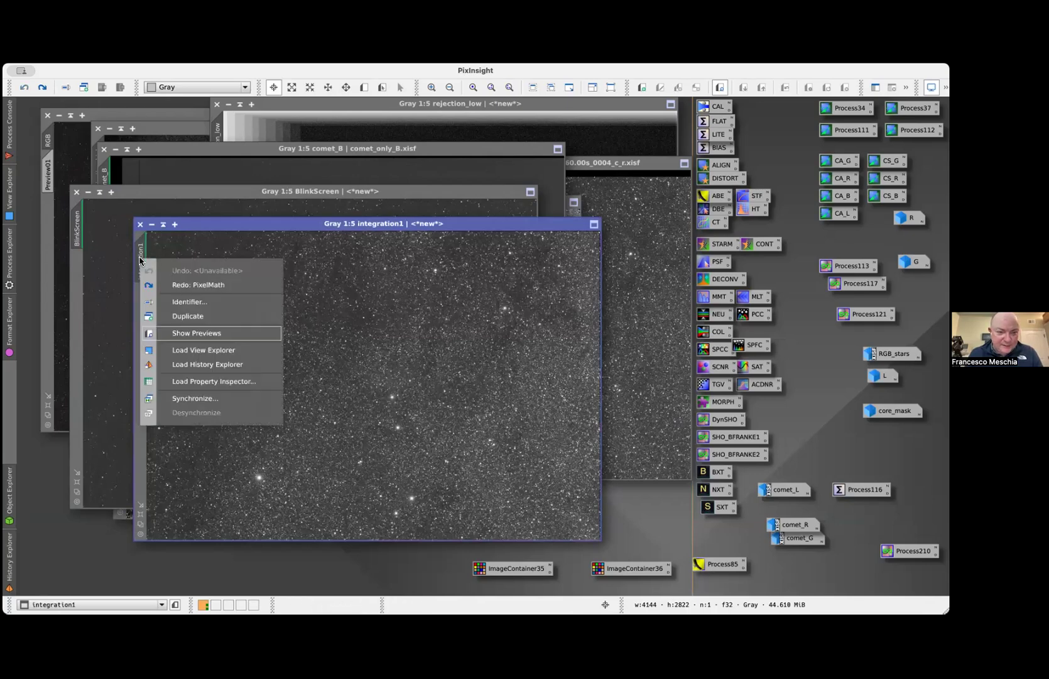
left_click(195, 364)
double_click(74, 415)
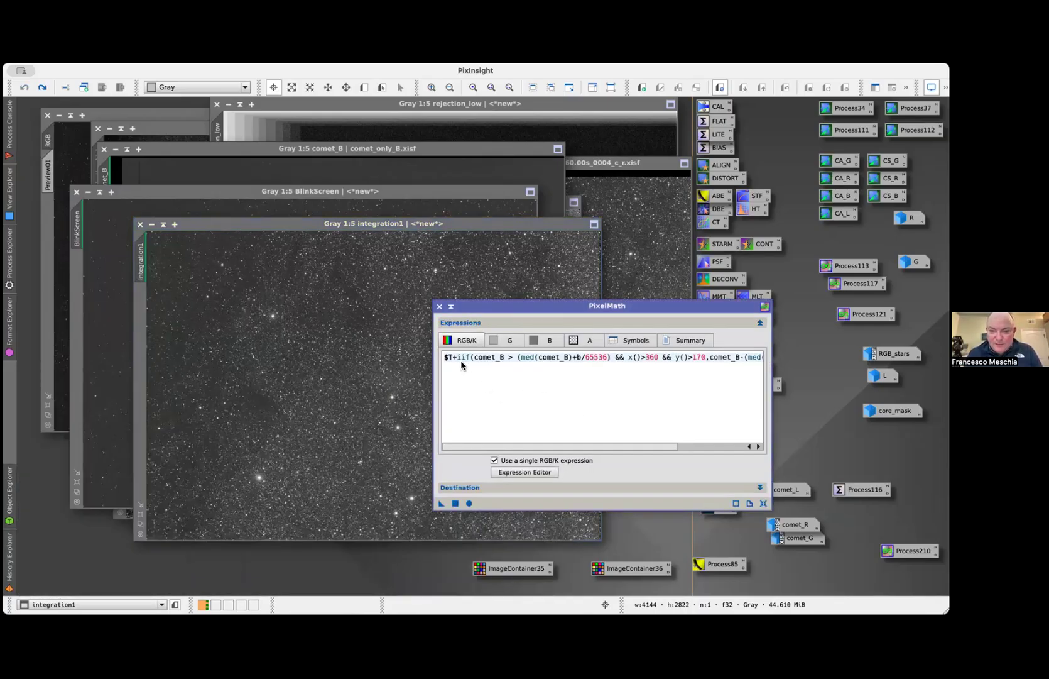
left_click_drag(441, 504, 383, 577)
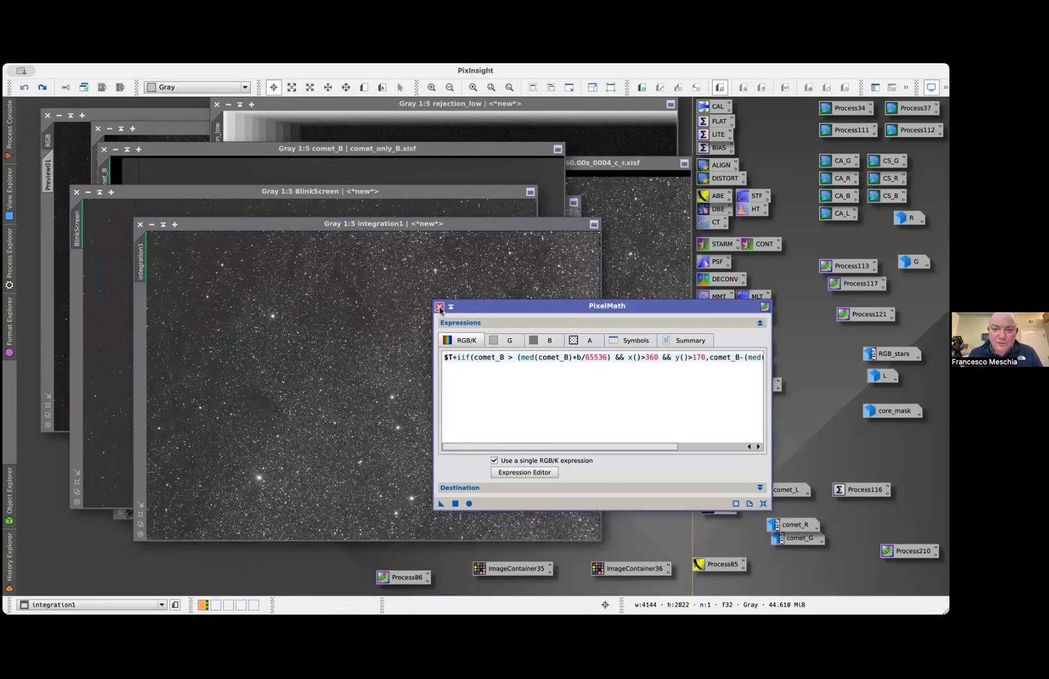
Replace the PixelMath expression with $T+(comet_B-med(comet_B)), and apply it to integration1
left_click(490, 368)
key("ctrl+a")
type("$T")
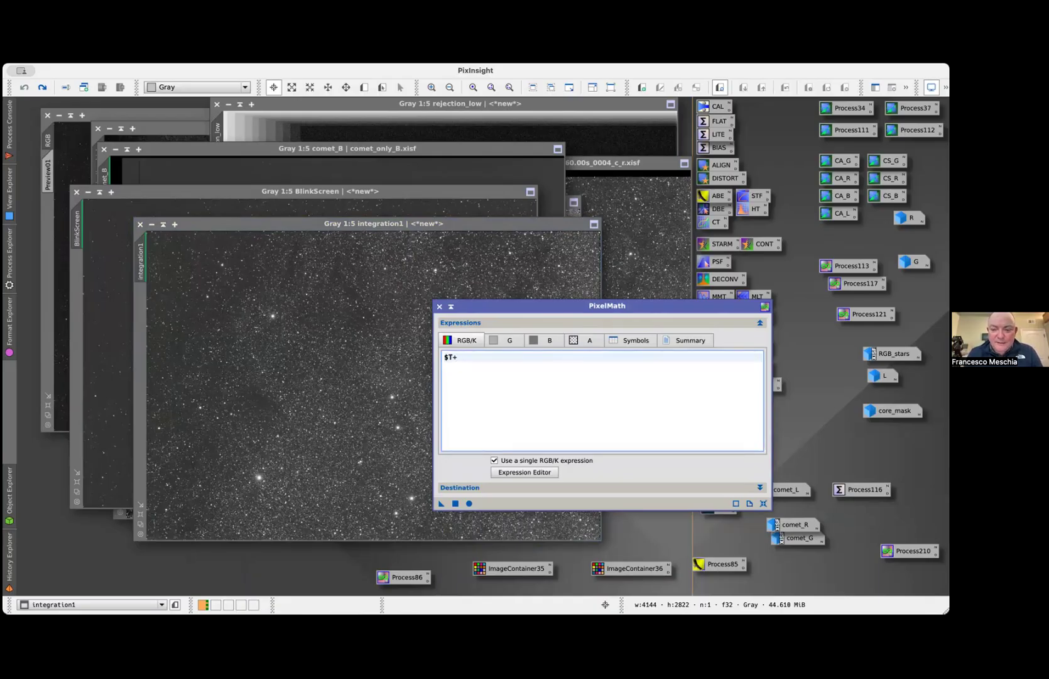
type("+(comet_B-med(")
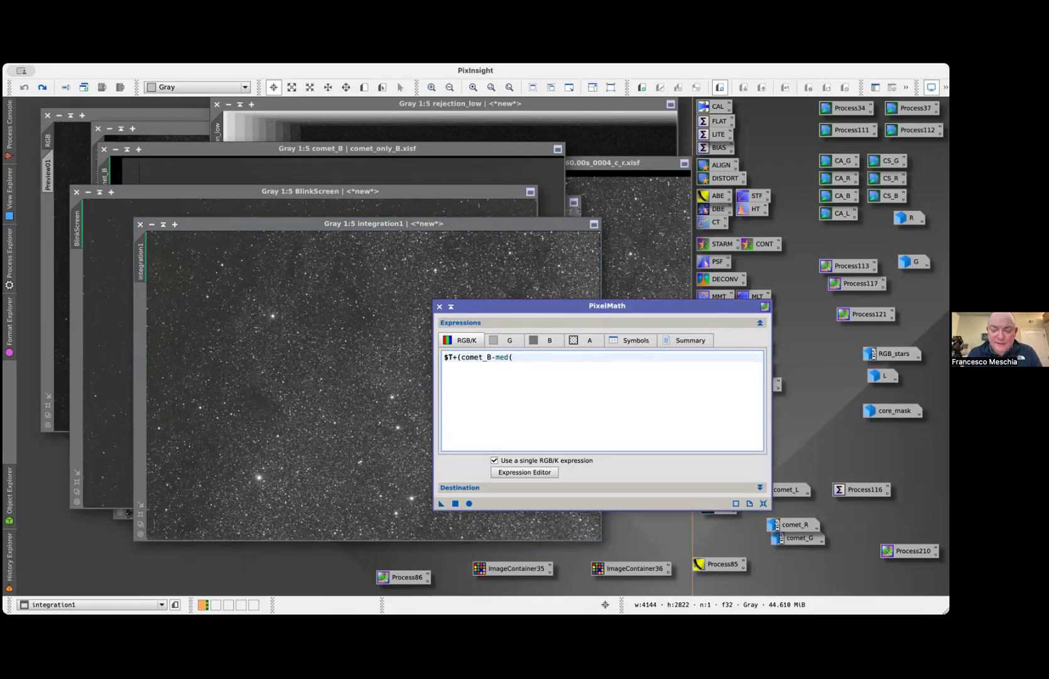
type("comet_B))")
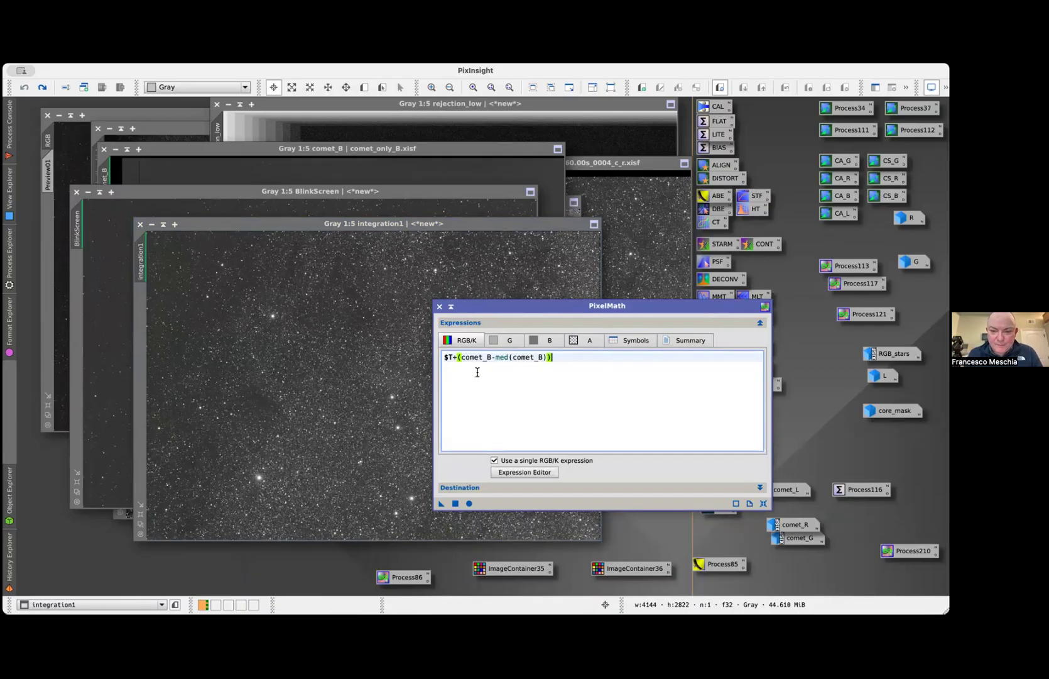
left_click_drag(441, 503, 344, 423)
left_click_drag(469, 308, 551, 268)
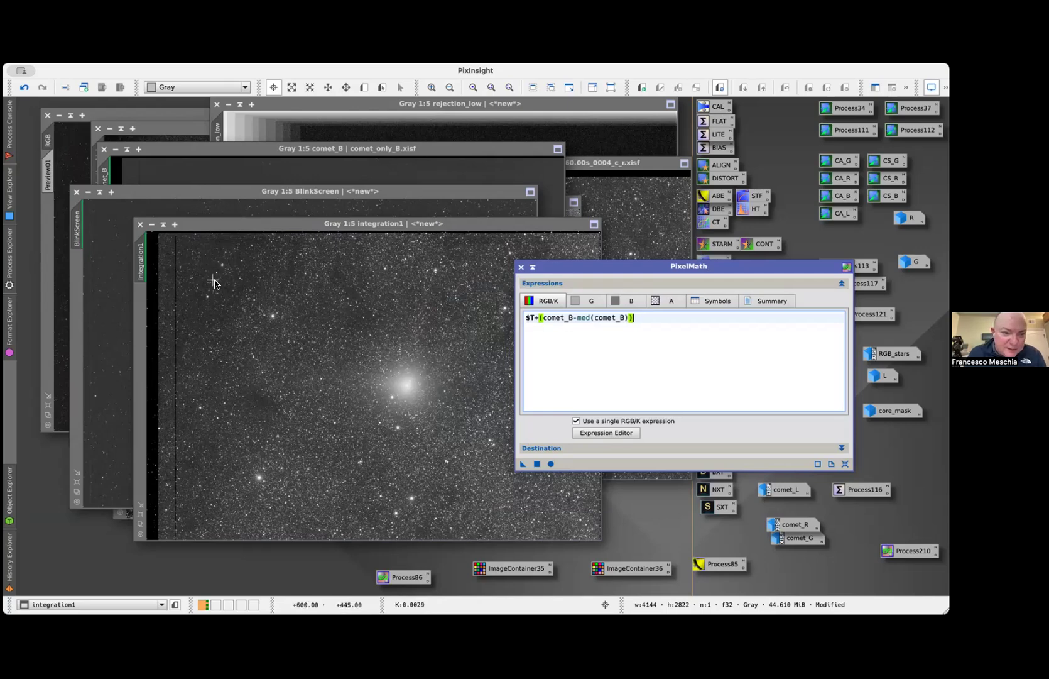
Compare integration1 with and without the simple comet addition, and leave that addition undone
key("super+z")
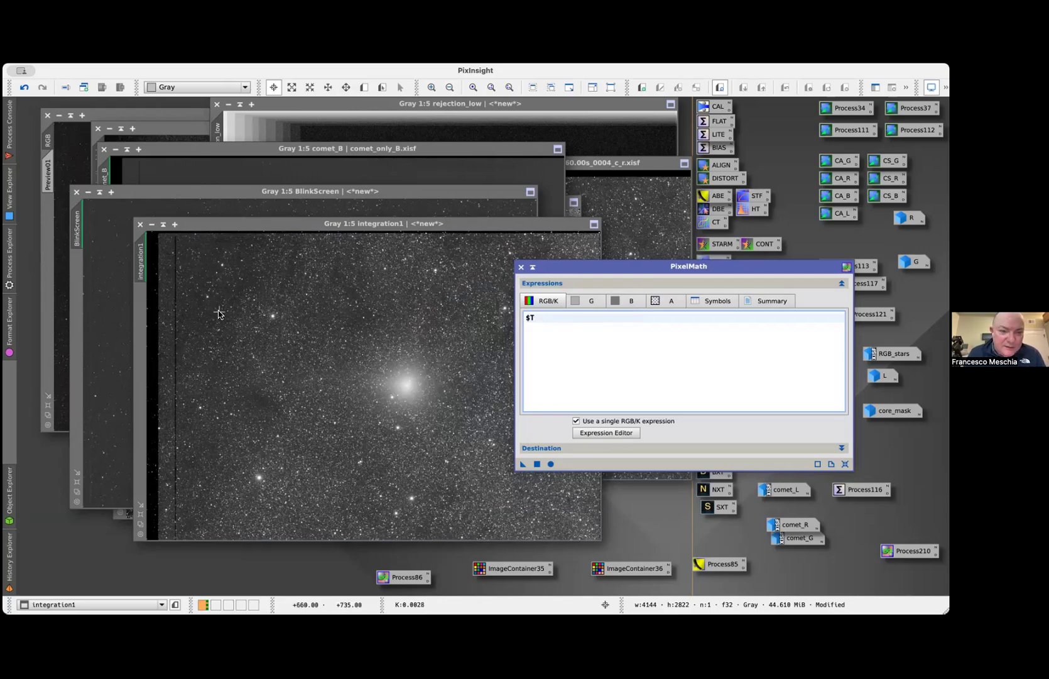
left_click(390, 413)
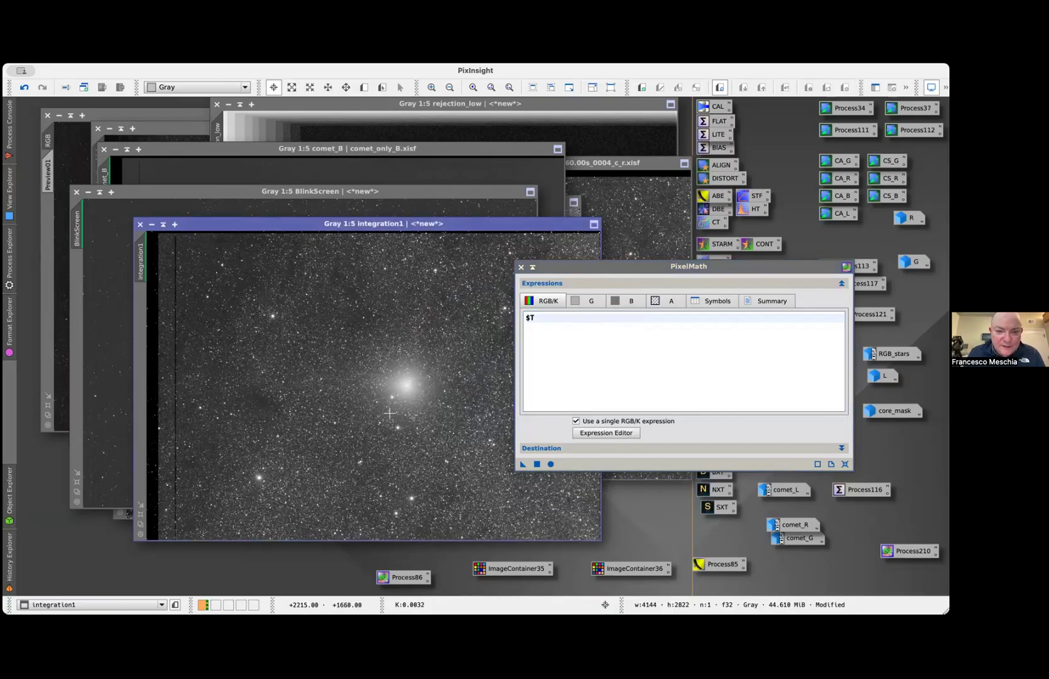
key("super+z")
key("super+shift+z")
key("super+z")
key("super+shift+z")
key("super+z")
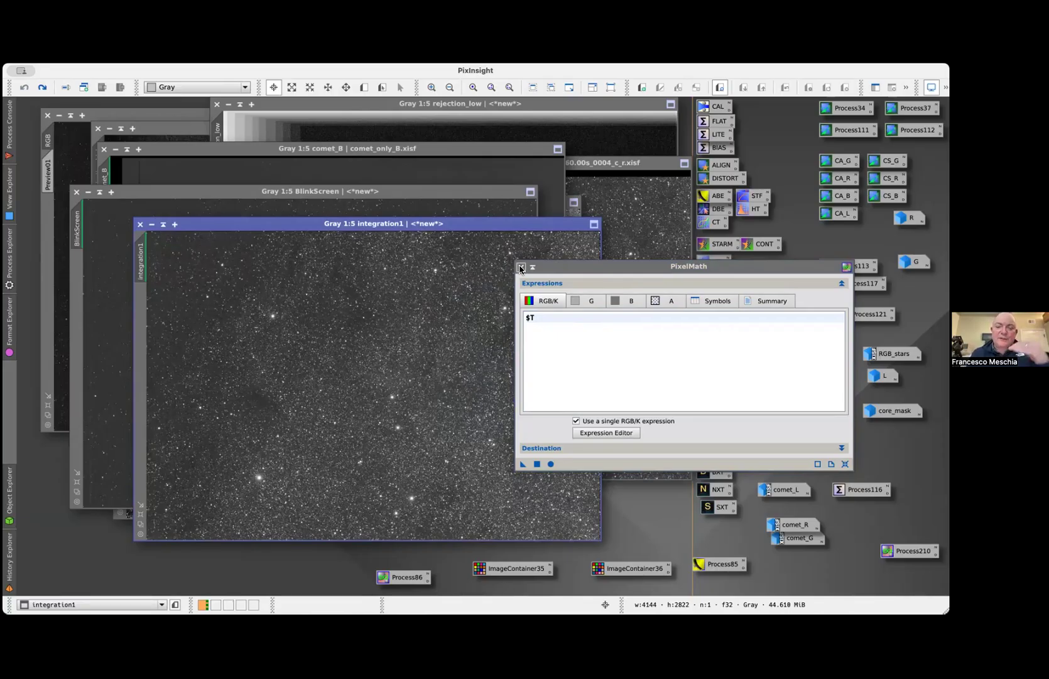
Reload the saved Process86 instance in an enlarged PixelMath window, and review its full iif expression and symbol definition
left_click(539, 319)
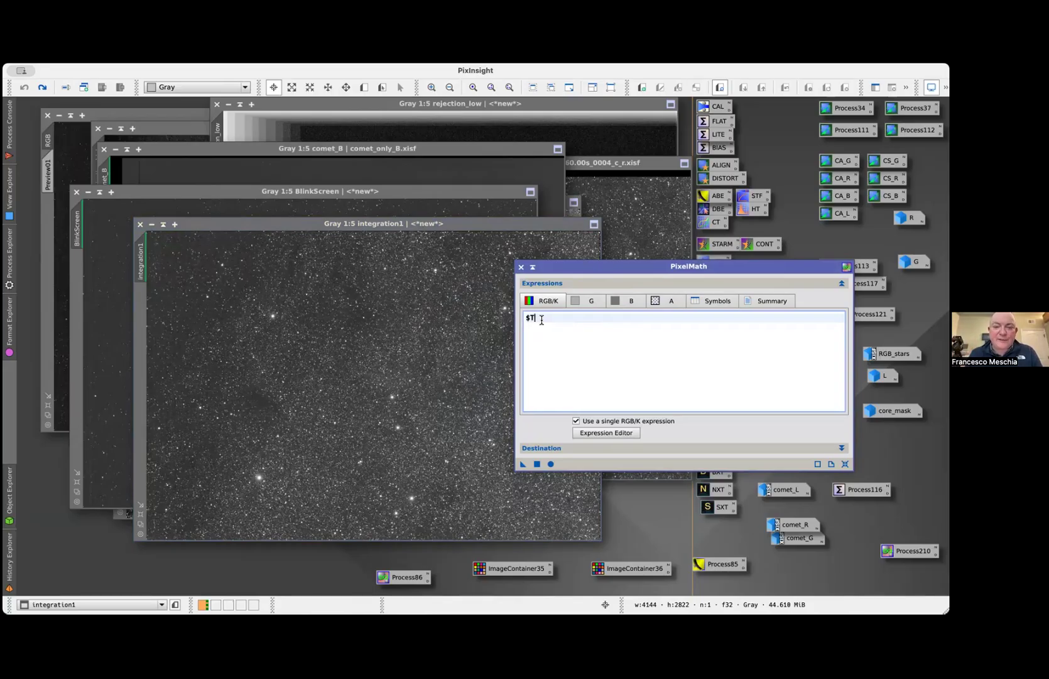
left_click_drag(542, 318, 528, 319)
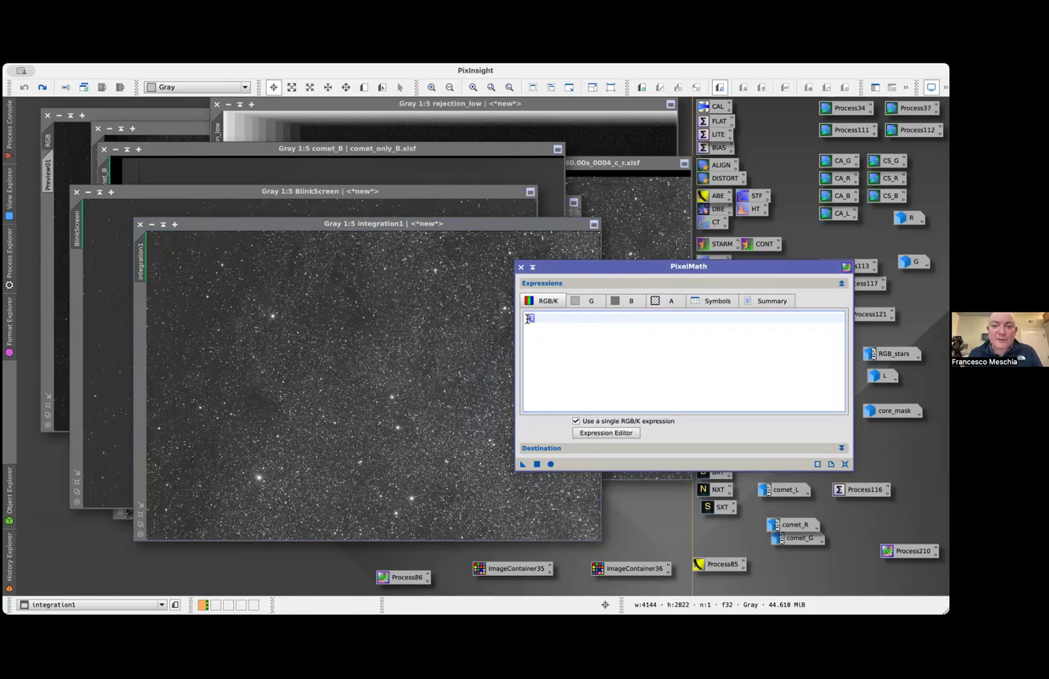
double_click(400, 577)
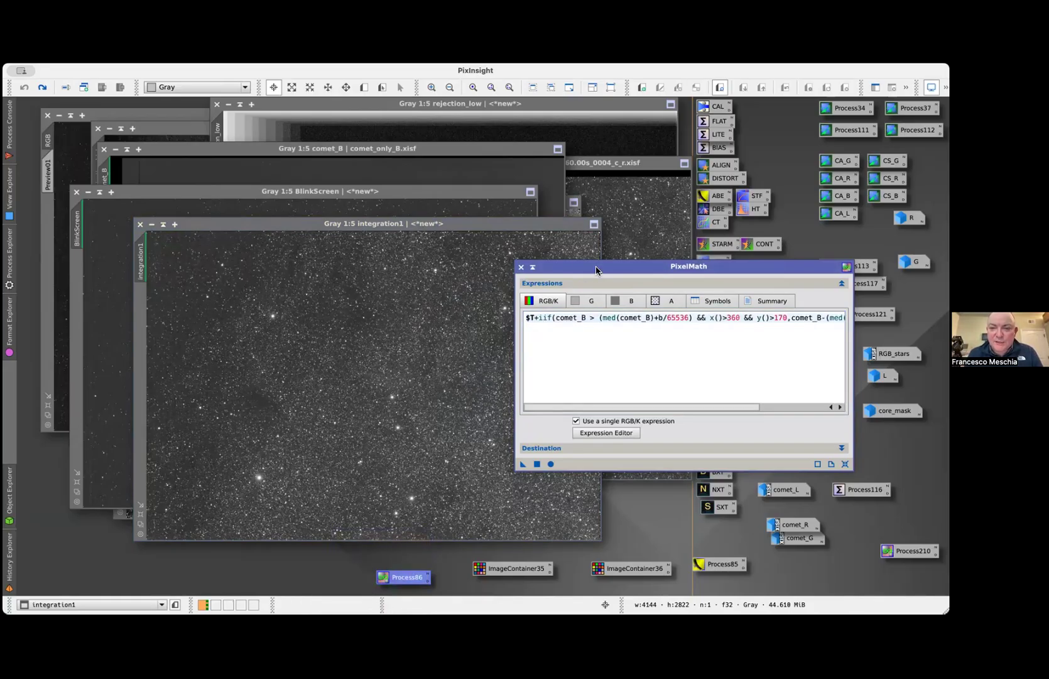
left_click_drag(603, 267, 316, 144)
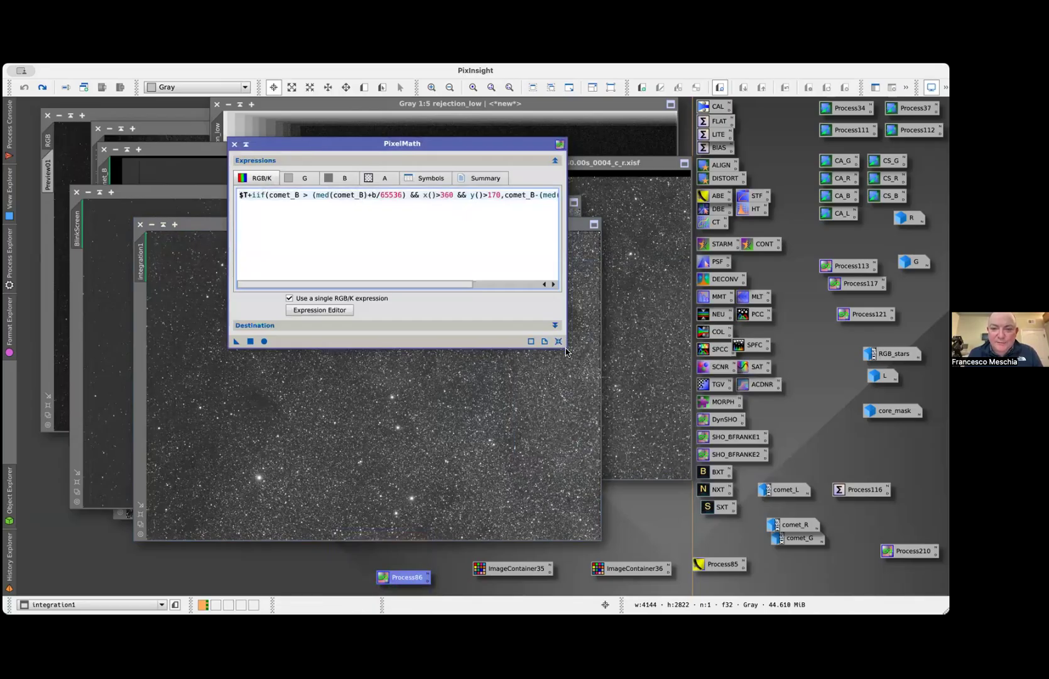
left_click_drag(566, 347, 828, 486)
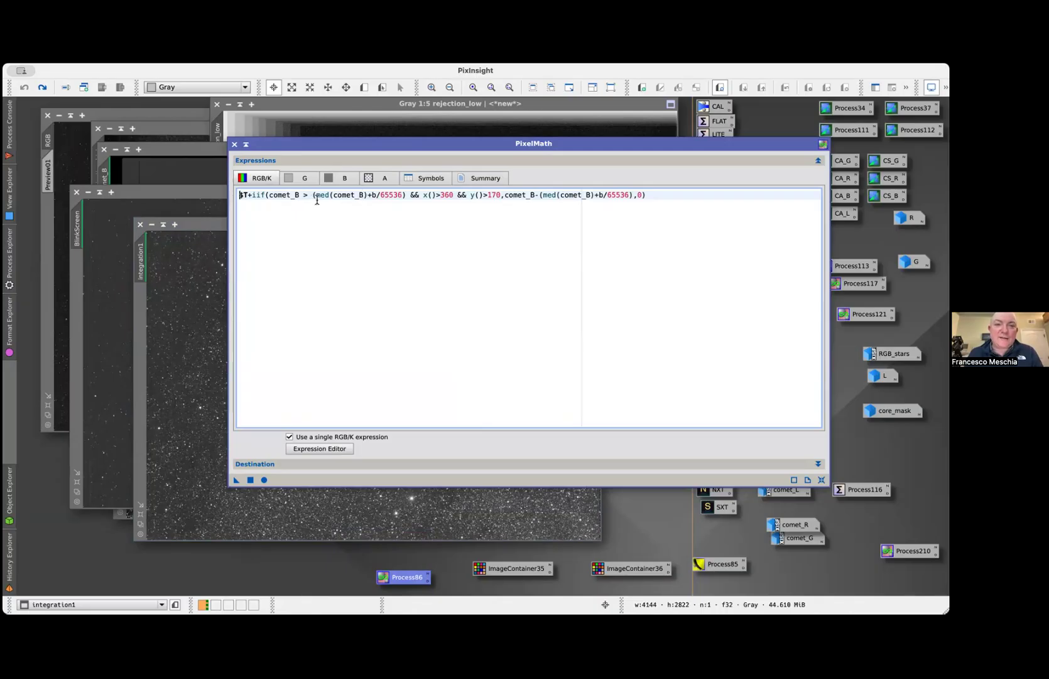
left_click(428, 179)
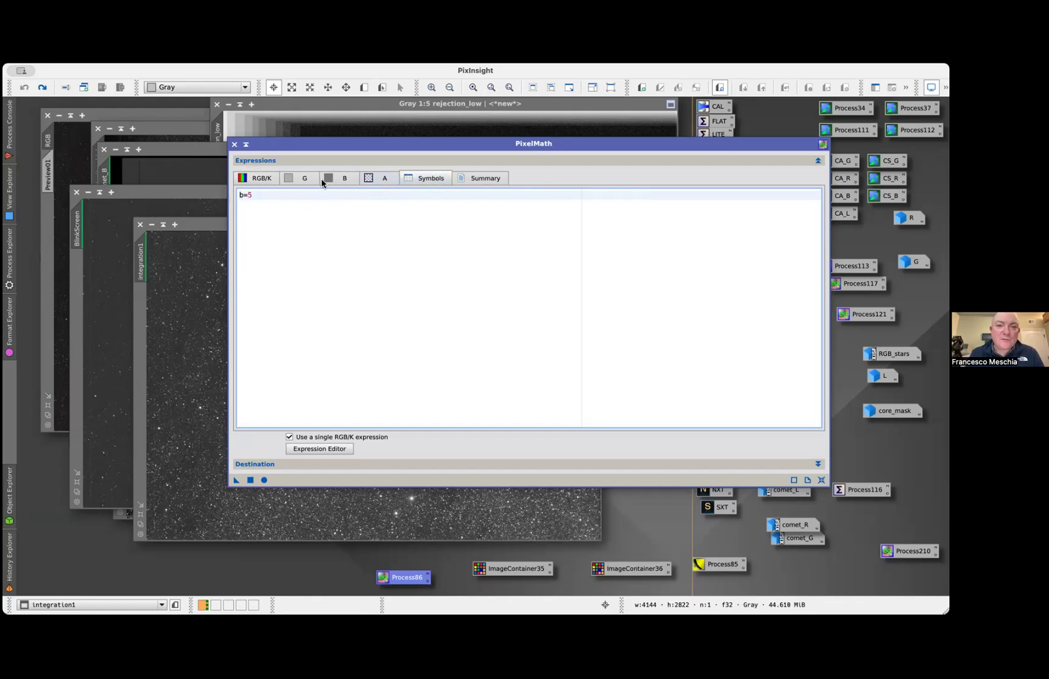
left_click(258, 179)
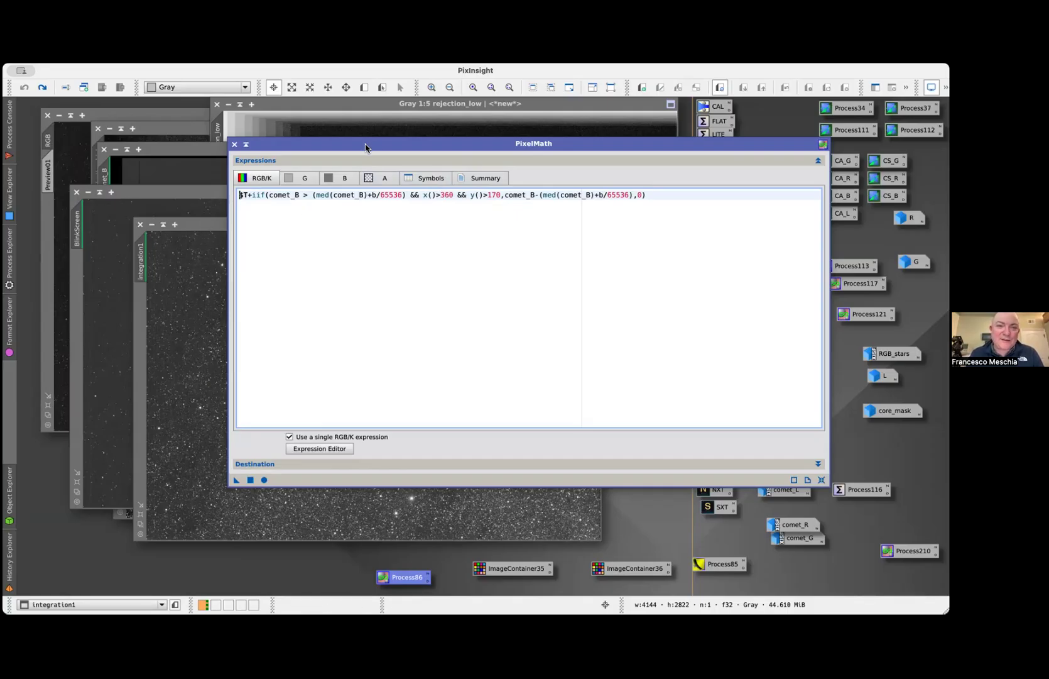
Apply the iif PixelMath expression from Process86 to integration1, and put the PixelMath window away
left_click_drag(363, 146, 443, 149)
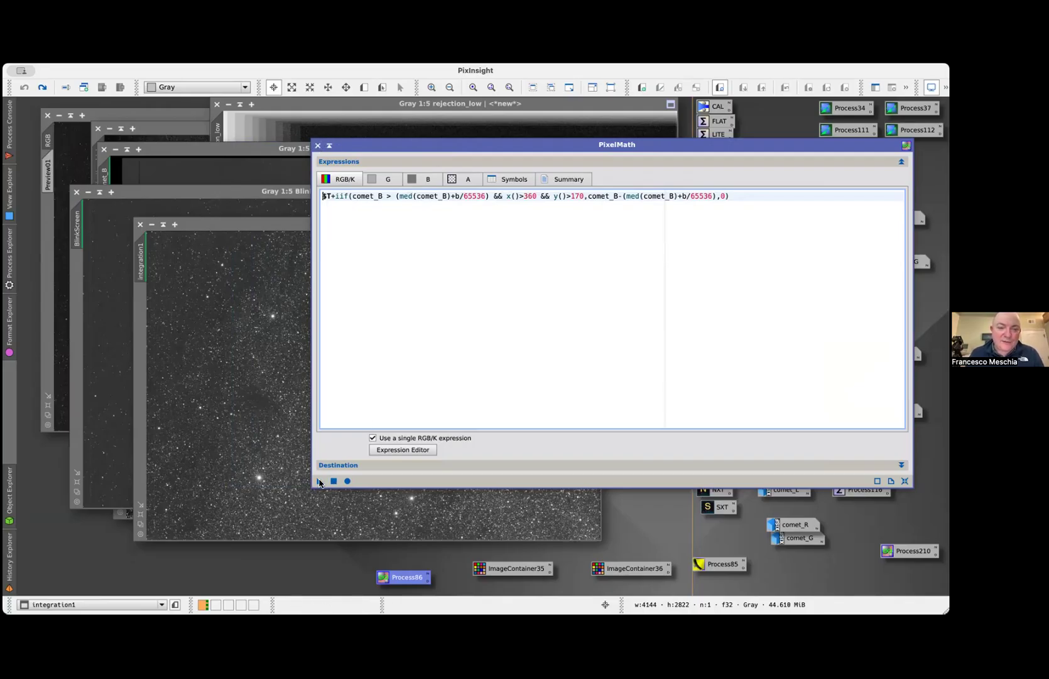
left_click_drag(317, 483, 274, 453)
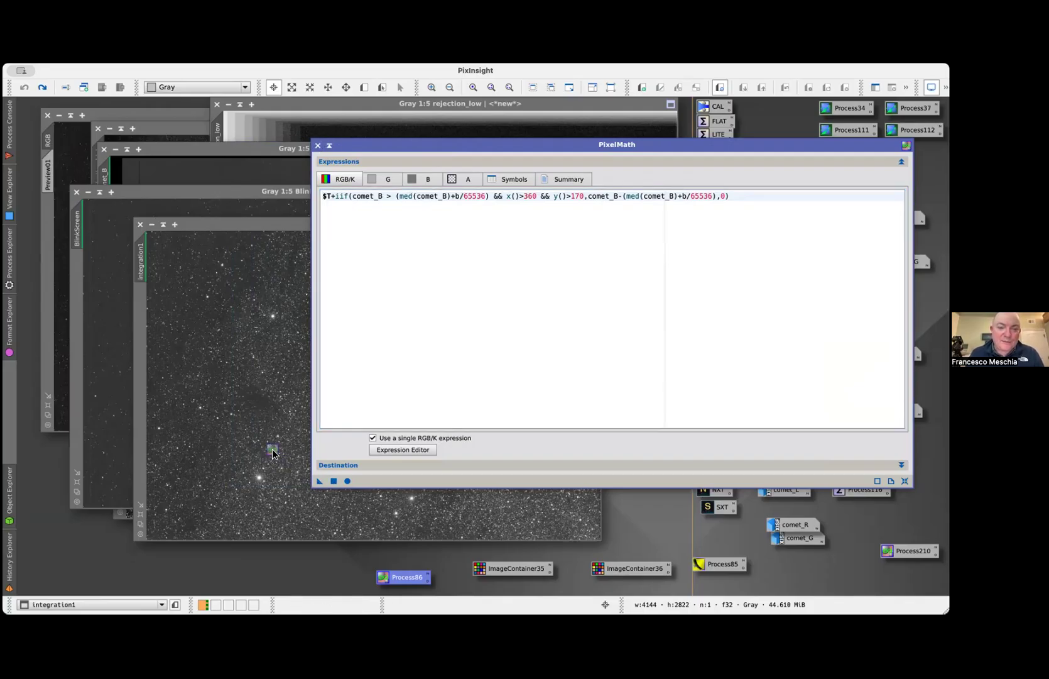
left_click(318, 145)
Compare integration1 with and without the iif-based comet addition, and leave that addition undone
key("ctrl+z")
key("ctrl+y")
key("ctrl+z")
key("ctrl+y")
key("ctrl+z")
key("ctrl+y")
key("ctrl+z")
key("ctrl+y")
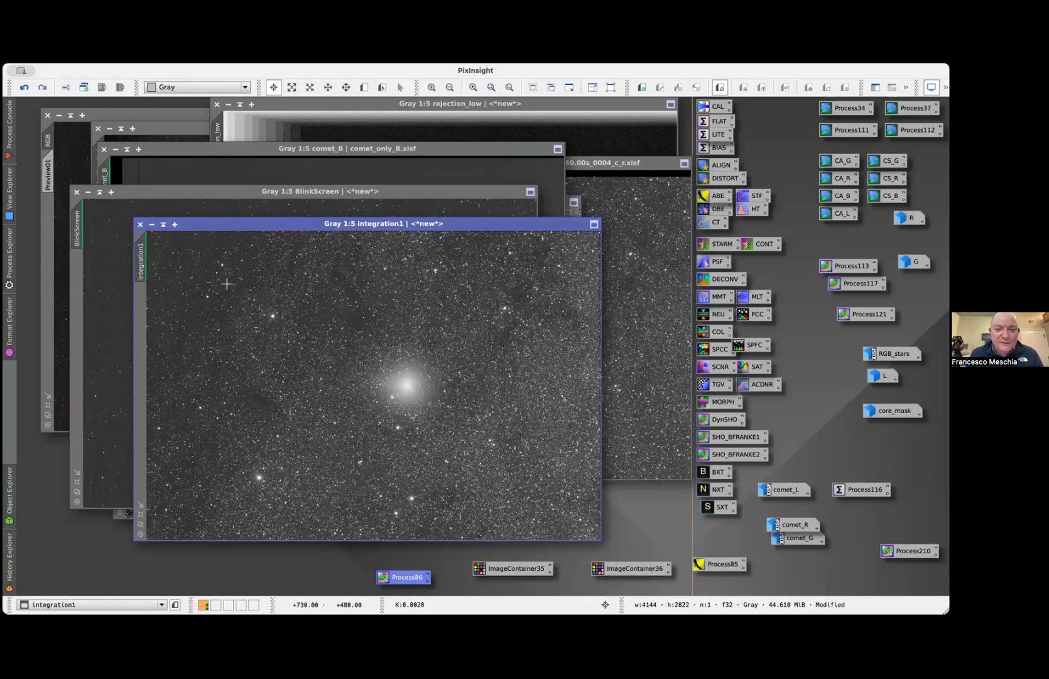
key("ctrl+z")
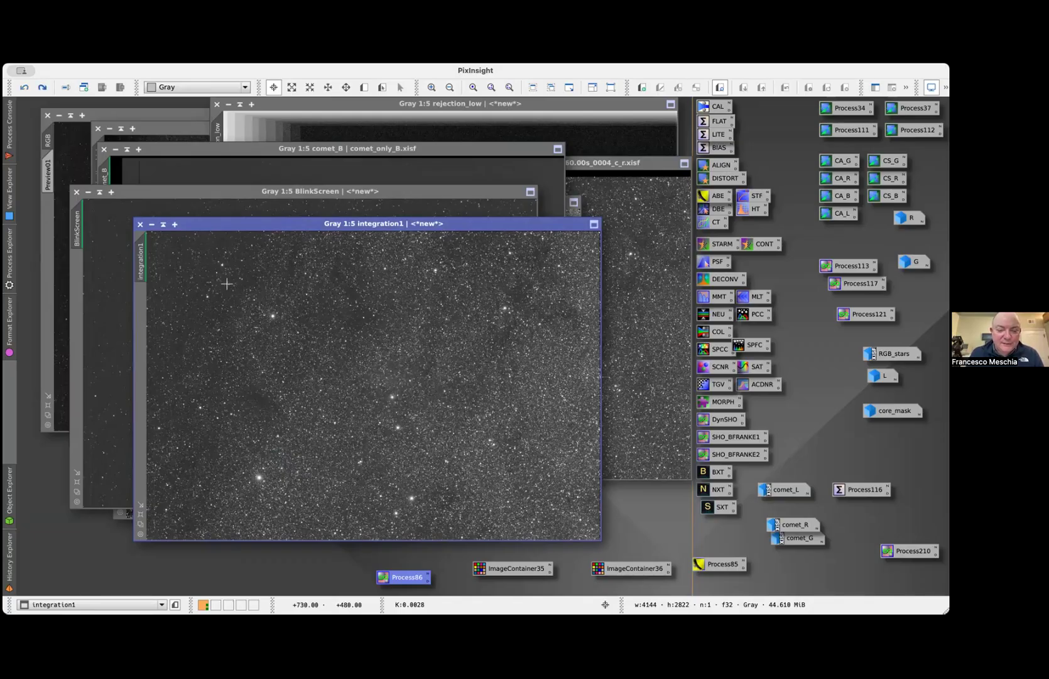
key("ctrl+shift+z")
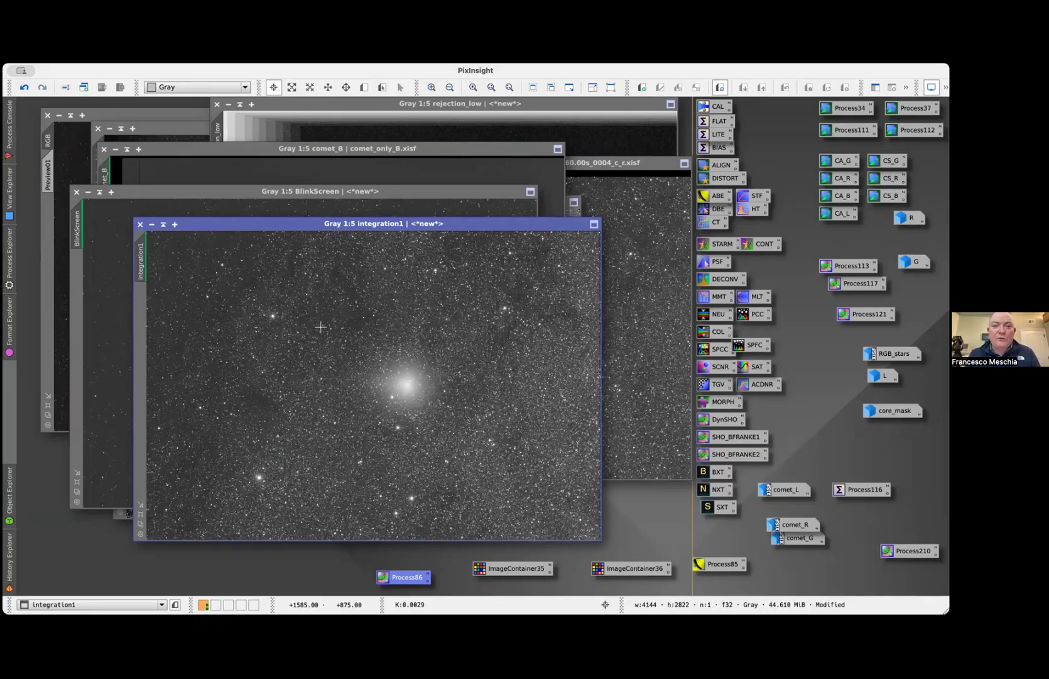
key("ctrl+z")
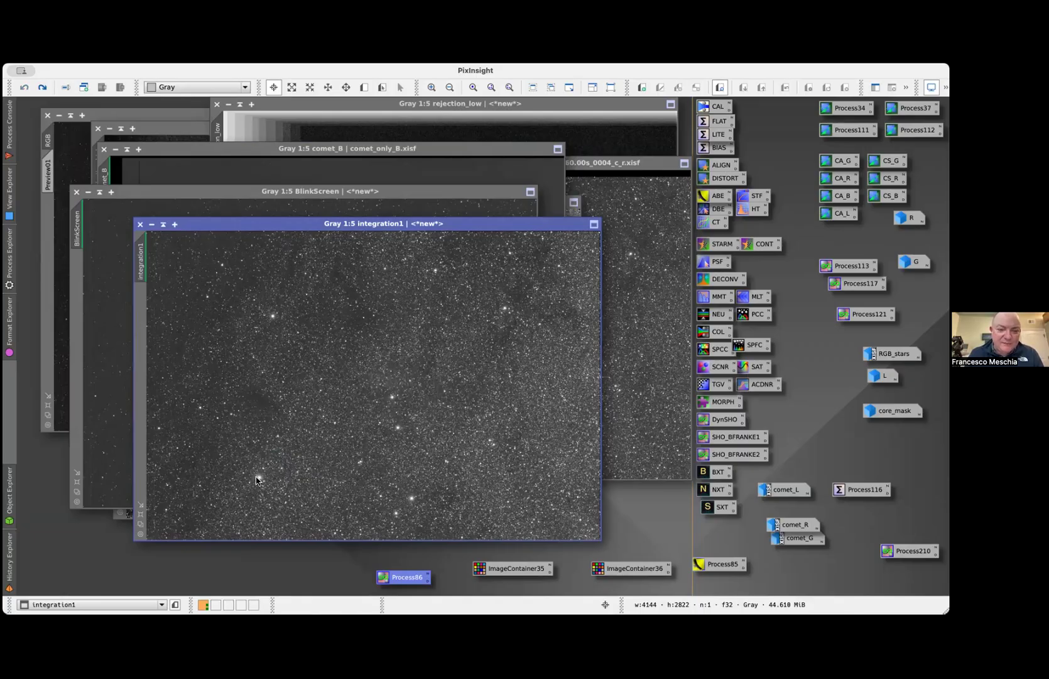
Set the PixelMath symbol b to 50, apply the expression to integration1, and undo the result after viewing it
left_click(517, 179)
left_click(401, 202)
left_click(396, 197)
type("0")
left_click(319, 482)
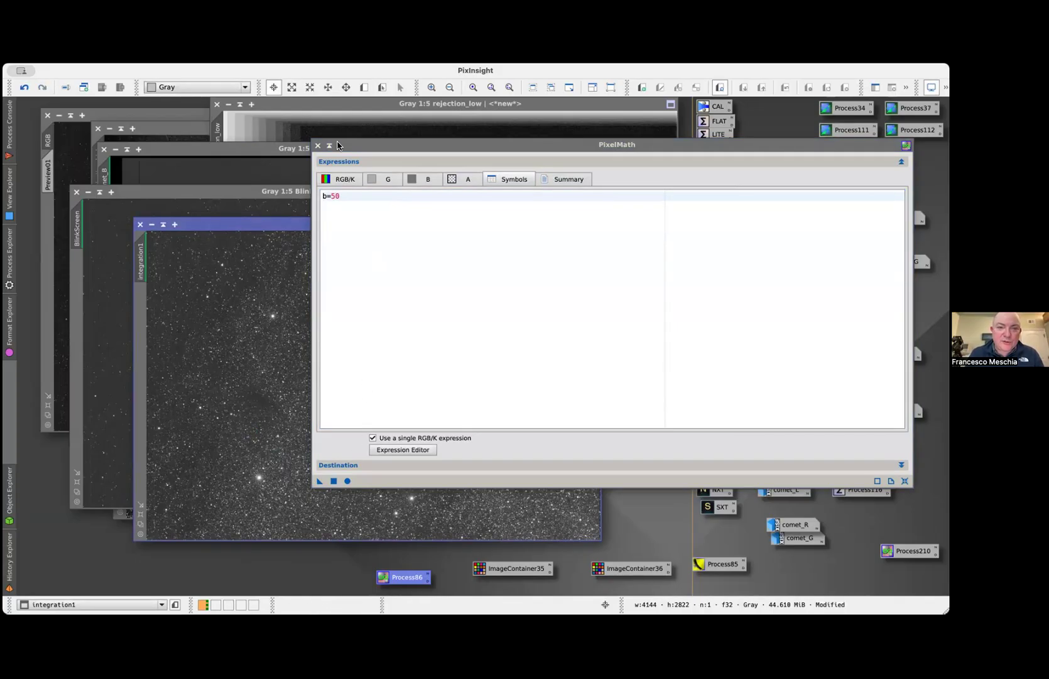
left_click(317, 145)
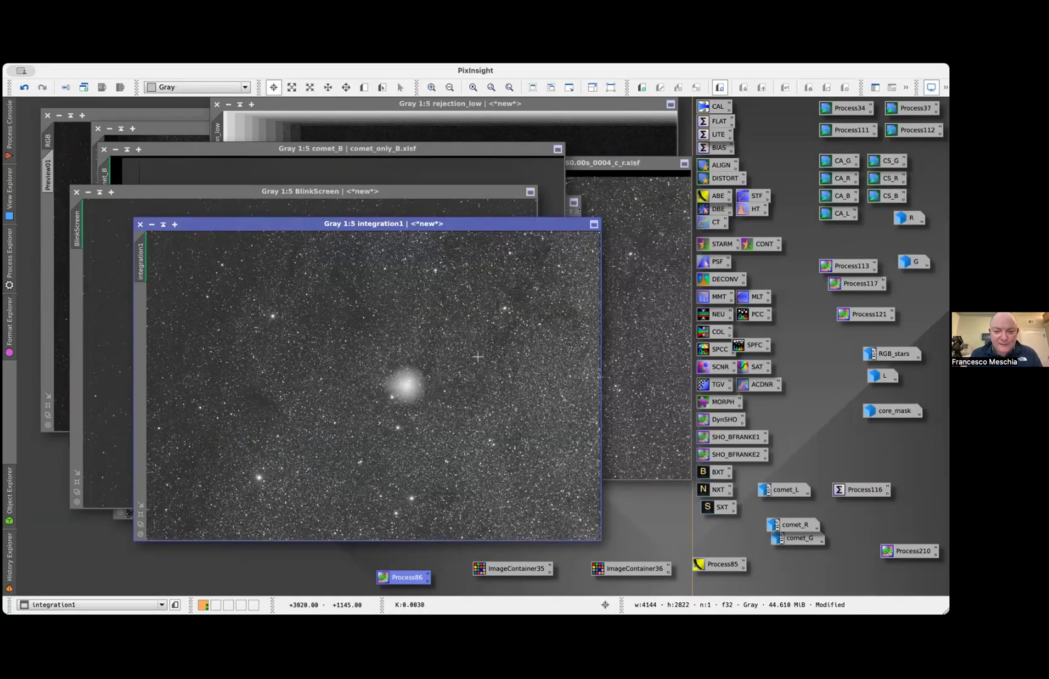
key("ctrl+z")
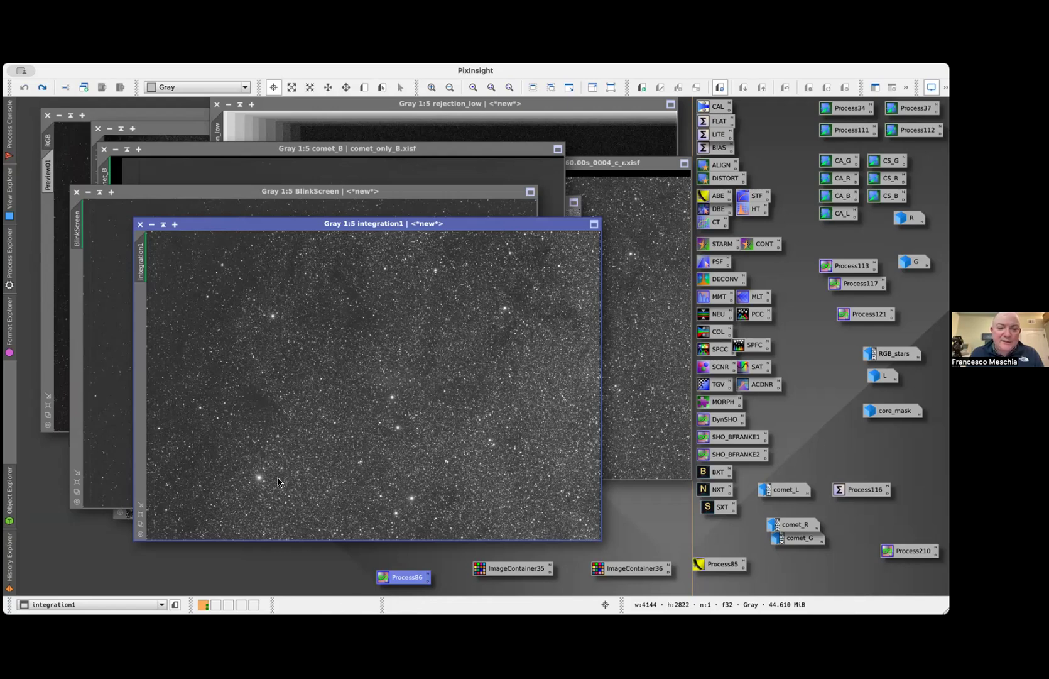
Reload Process86, set its symbol b to 3, and apply the PixelMath expression to integration1
double_click(407, 577)
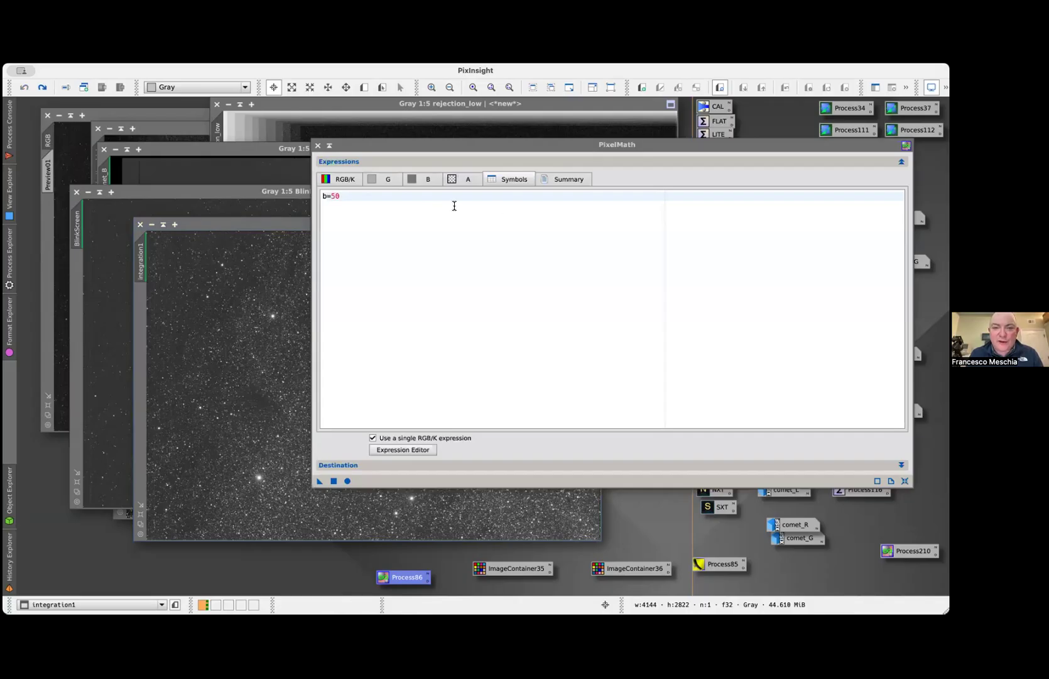
left_click(357, 200)
key("BackSpace")
key("BackSpace")
type("3")
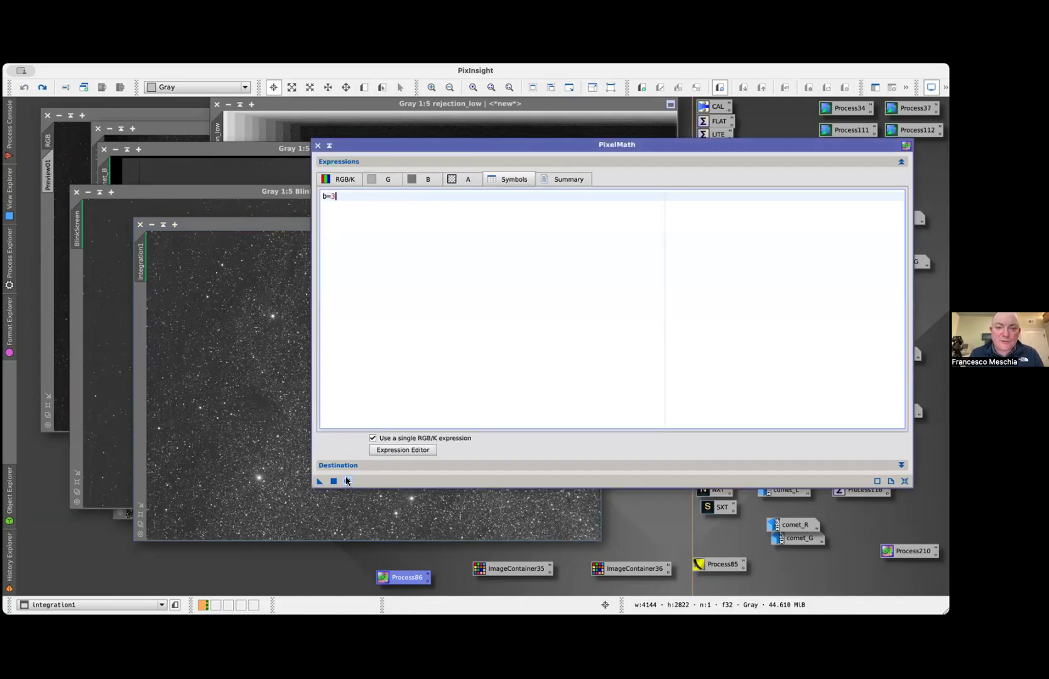
left_click_drag(426, 140, 546, 147)
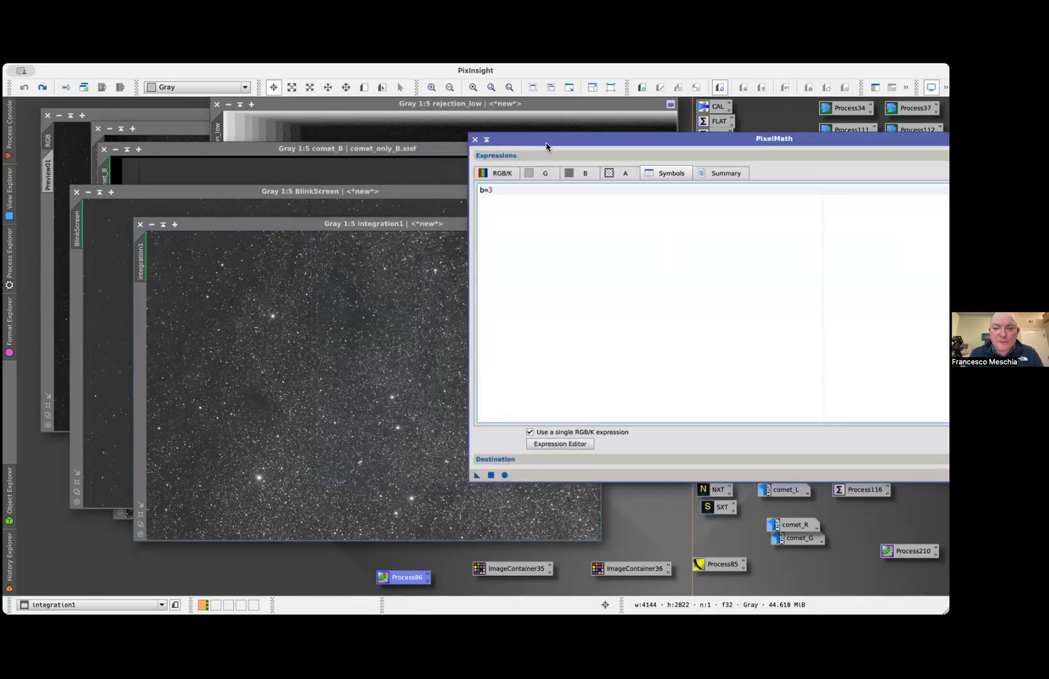
left_click(492, 475)
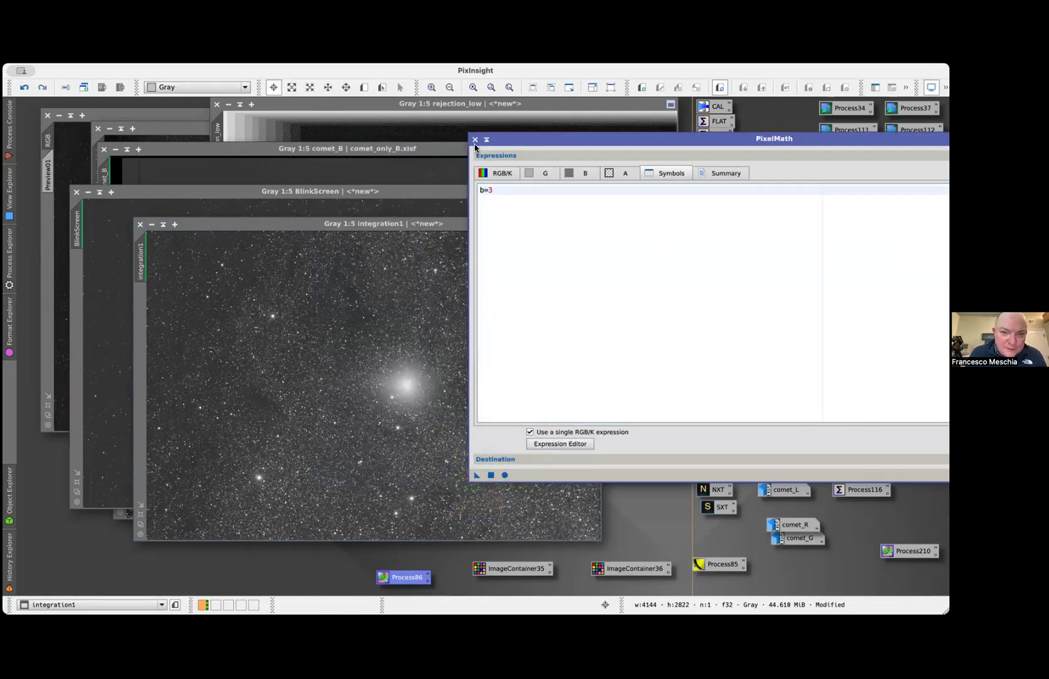
left_click(474, 140)
Compare integration1 with and without the b=3 comet addition, and leave the addition applied
key("ctrl+z")
key("ctrl+y")
key("ctrl+z")
key("ctrl+y")
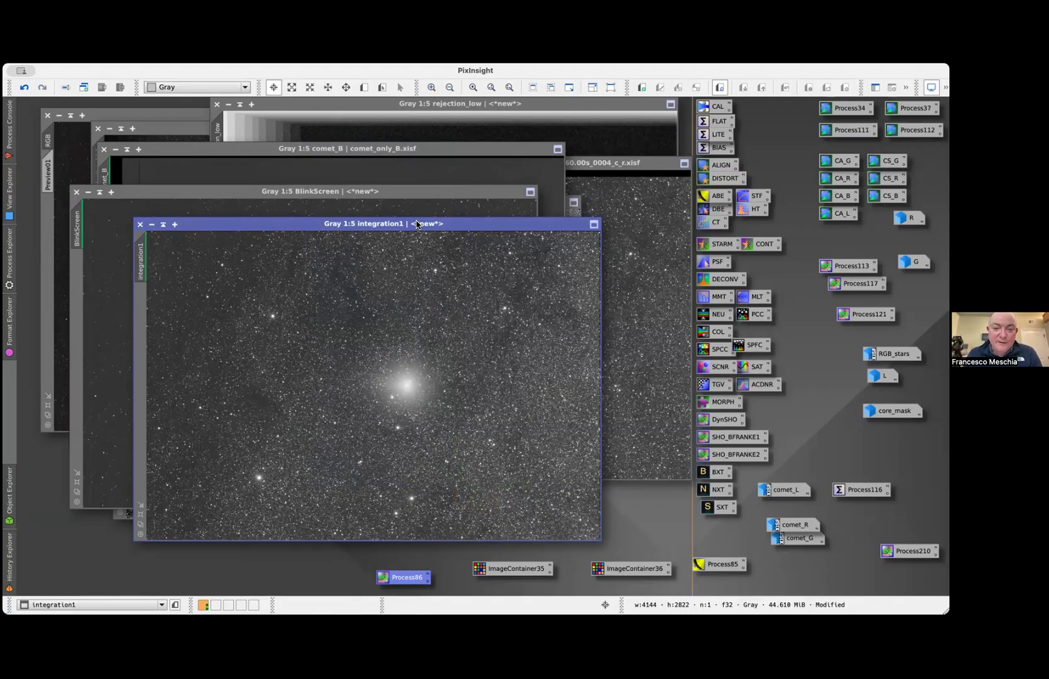
Restore the R, G and L images to the workspace, and revert L to its initial history state with an auto-stretched display
double_click(909, 217)
left_click_drag(327, 281, 378, 173)
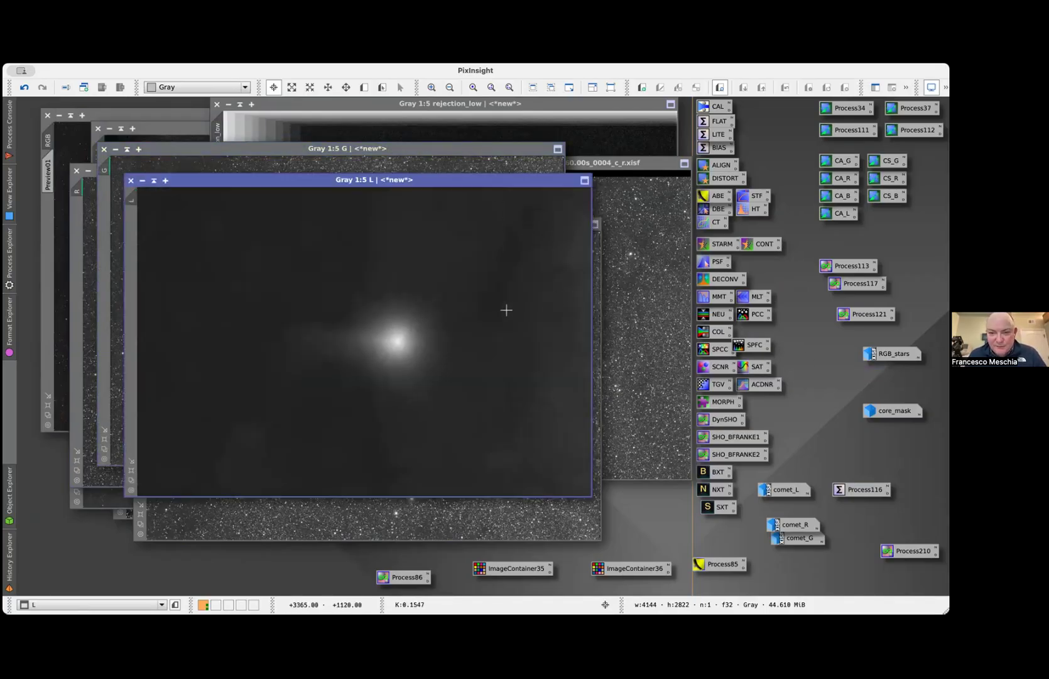
right_click(127, 201)
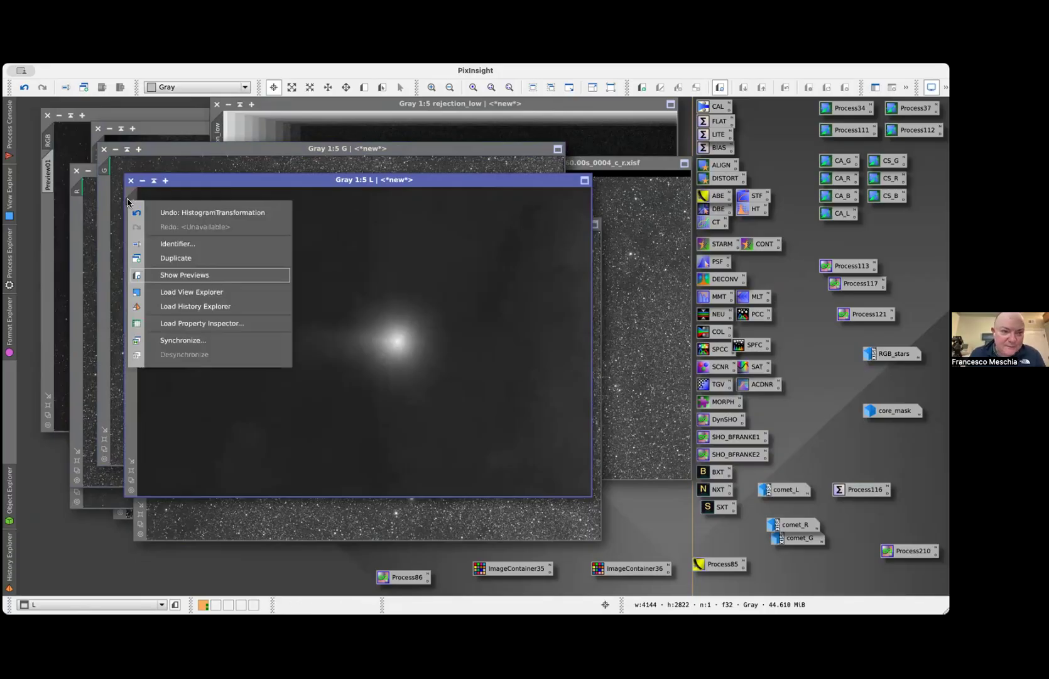
left_click(165, 306)
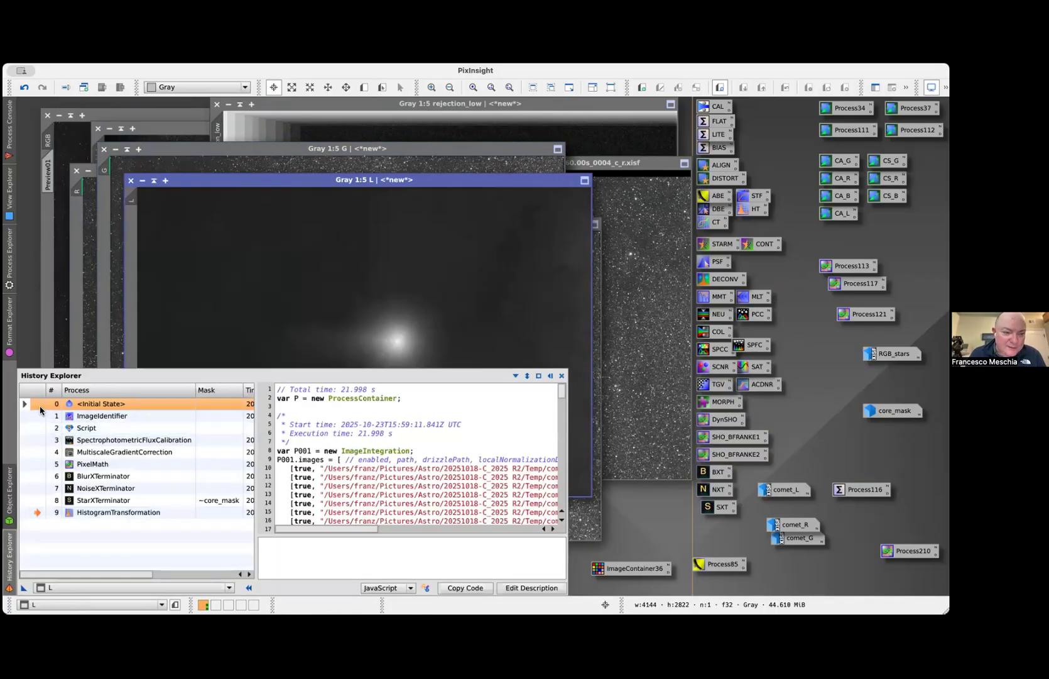
double_click(42, 405)
key("super+a")
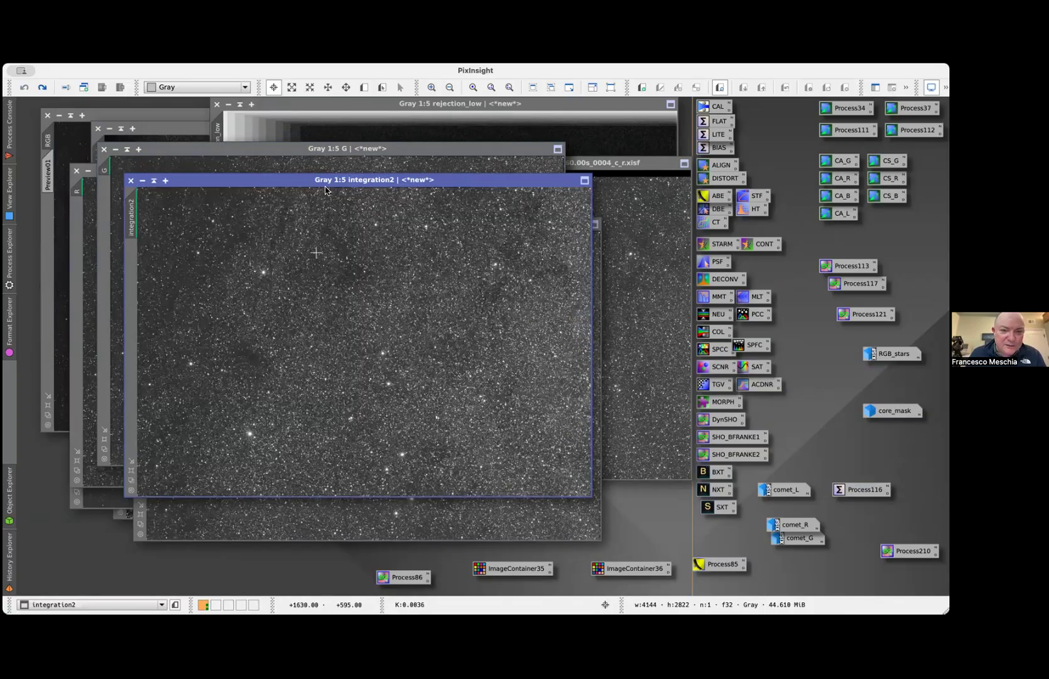
Advance L to the PixelMath comet addition in its history, and move its window aside to reveal G
type("L")
key("Return")
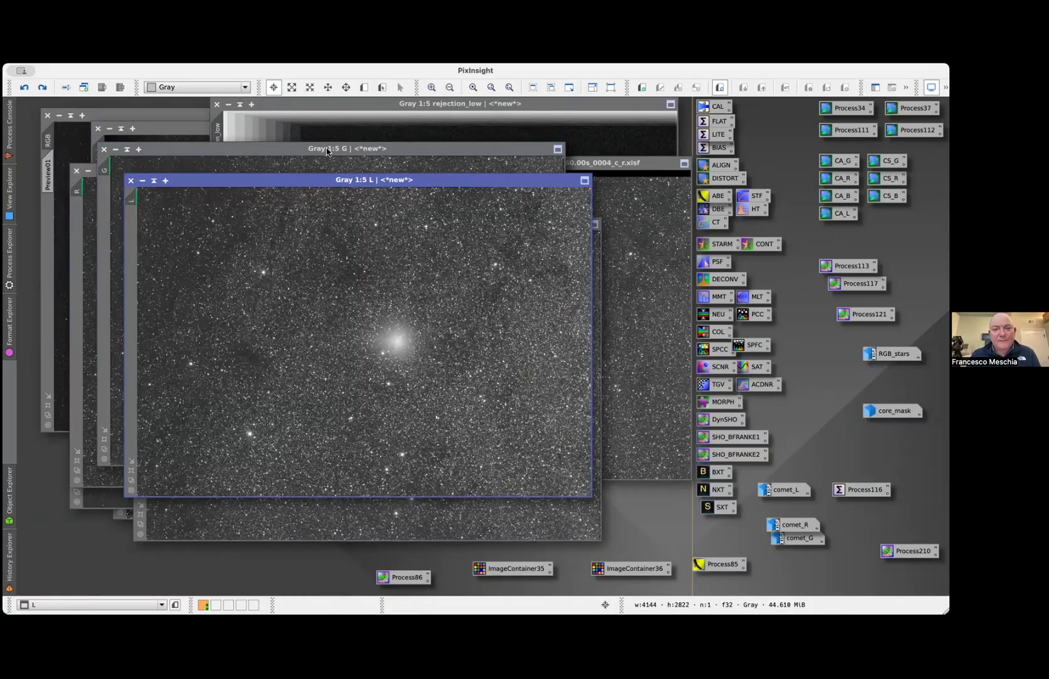
left_click_drag(302, 178, 470, 262)
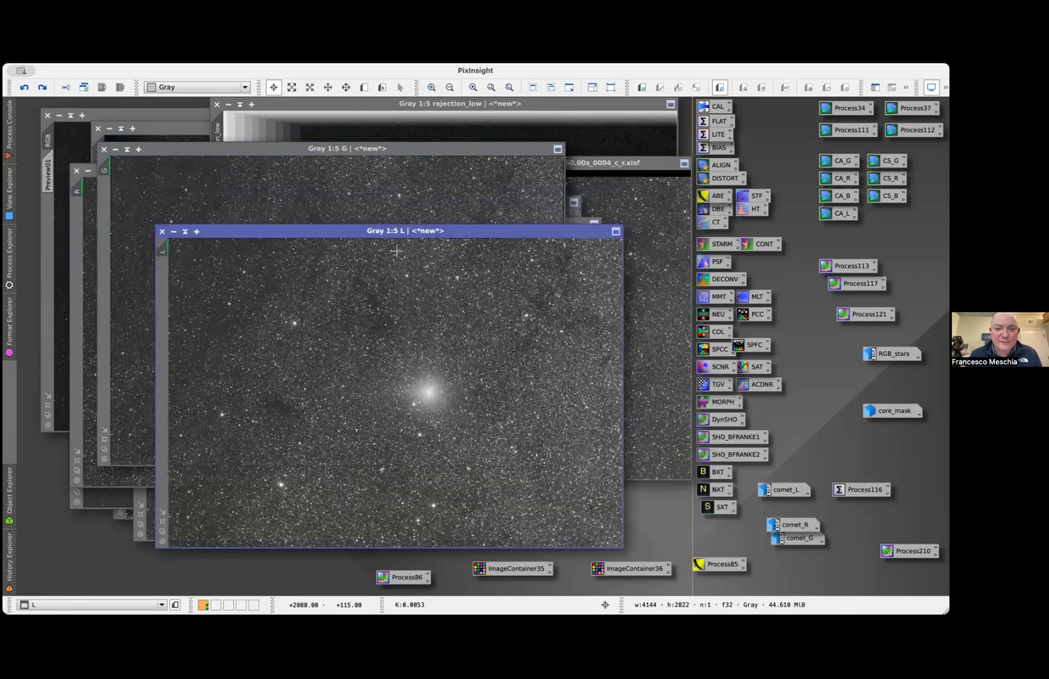
left_click_drag(517, 180, 487, 209)
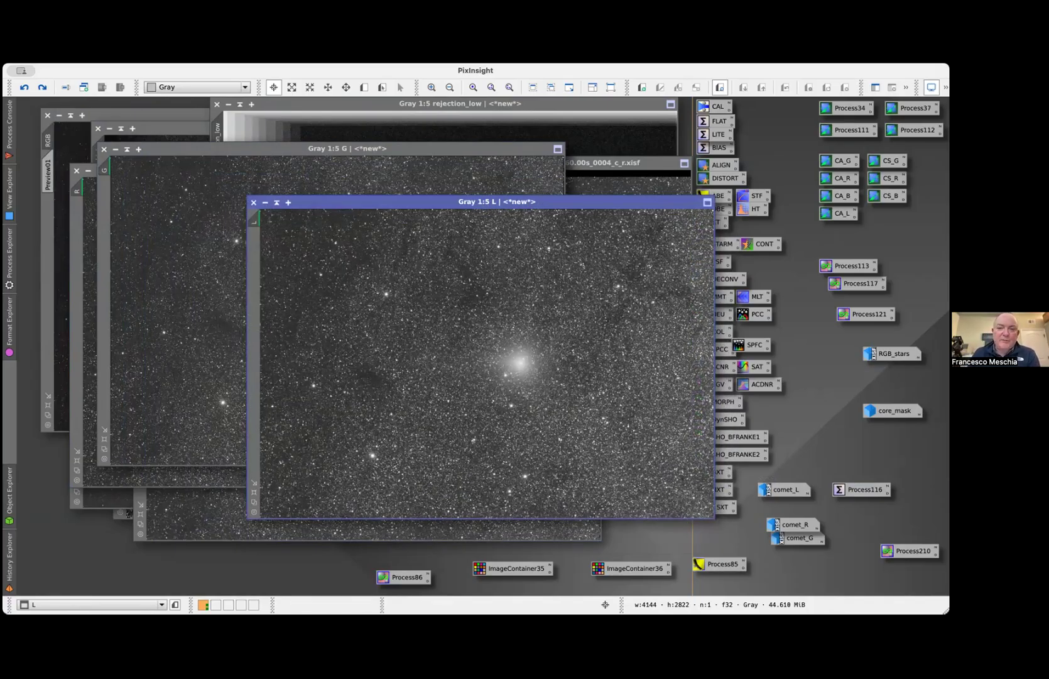
Revert the RGB image to its initial ChannelCombination state, and bring the resulting Image251 view to the front
left_click(13, 573)
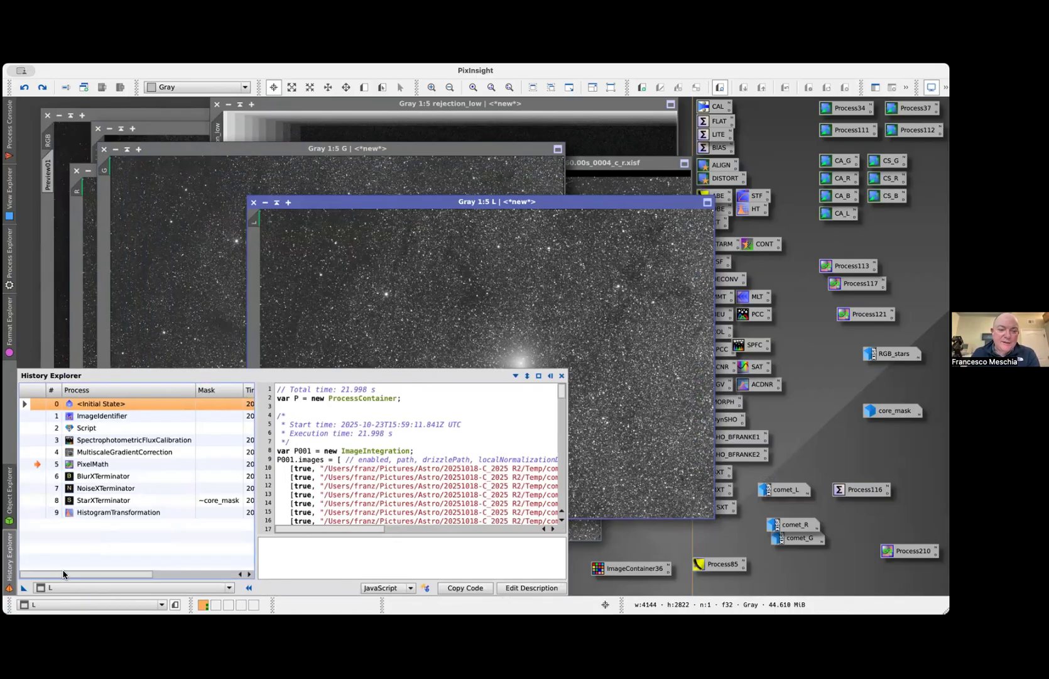
left_click(85, 588)
left_click(69, 466)
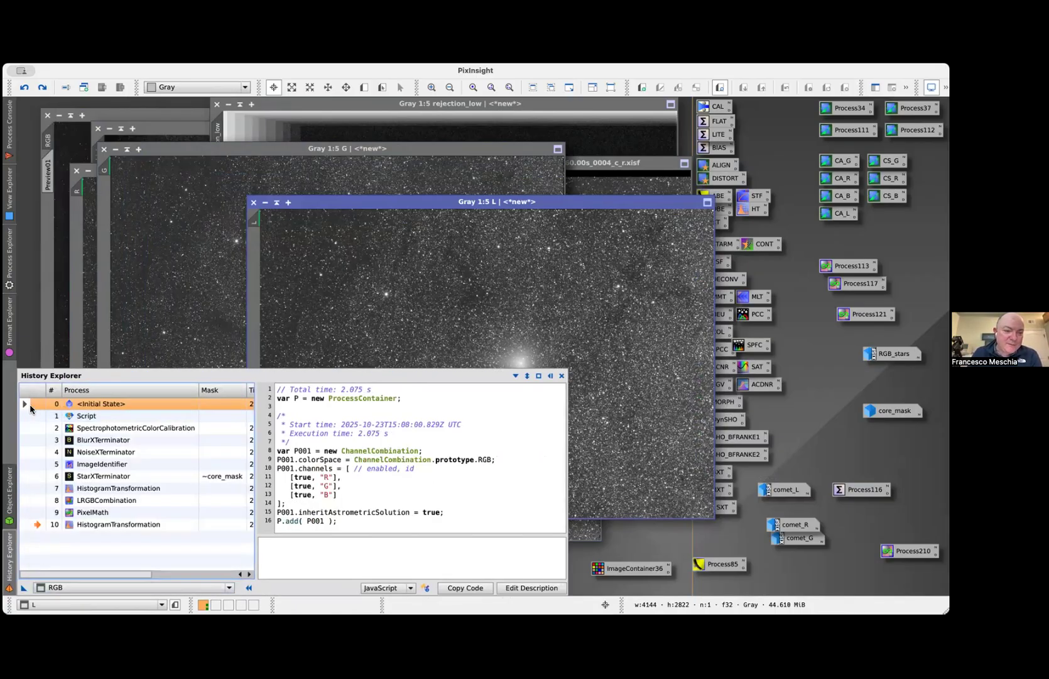
left_click(30, 403)
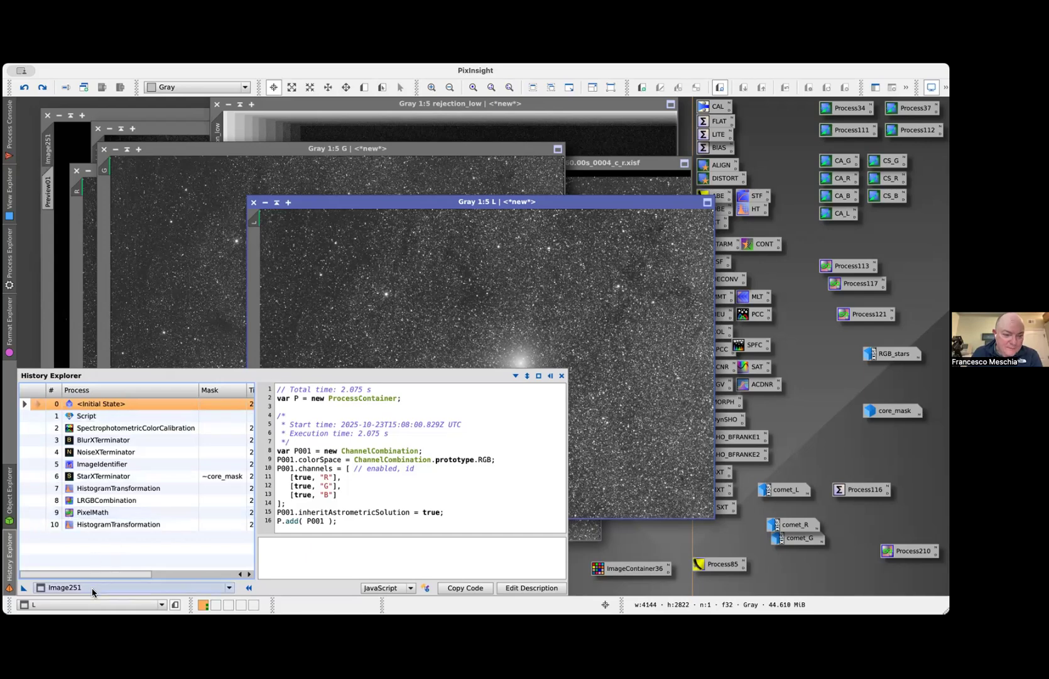
left_click(84, 605)
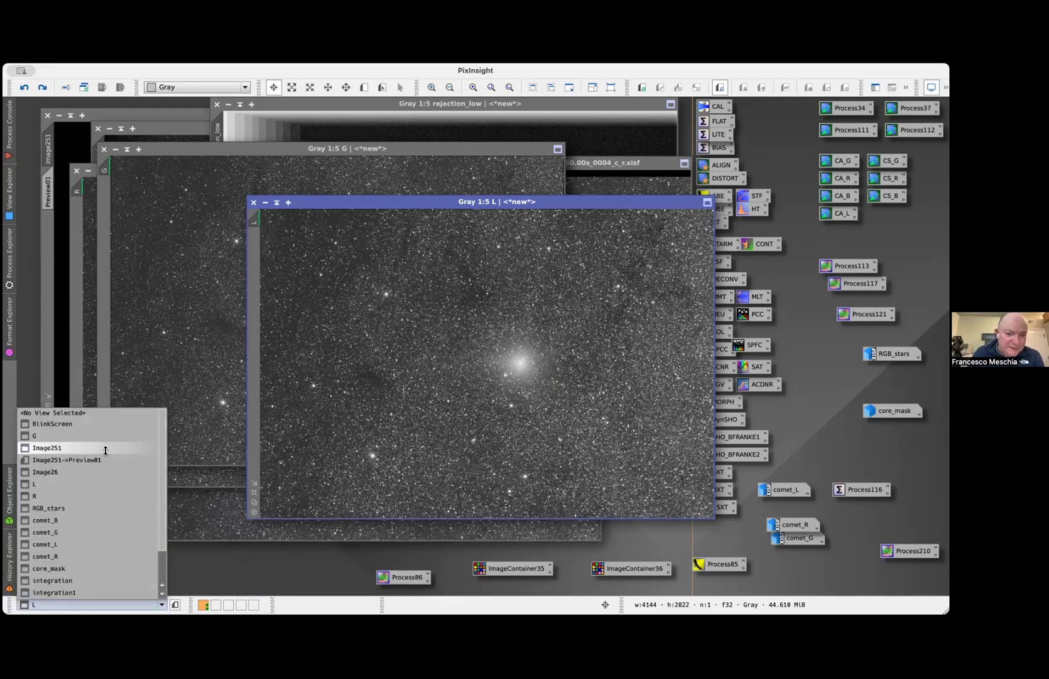
left_click(56, 447)
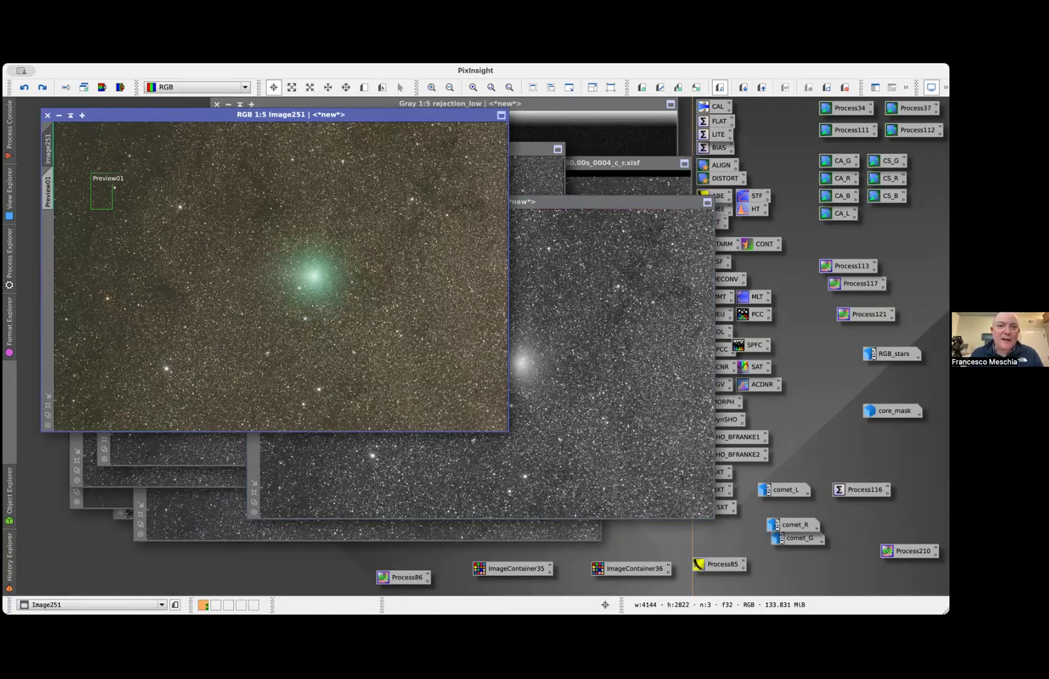
Advance Image251 to its SpectrophotometricColorCalibration state, and auto-stretch its display
left_click(9, 551)
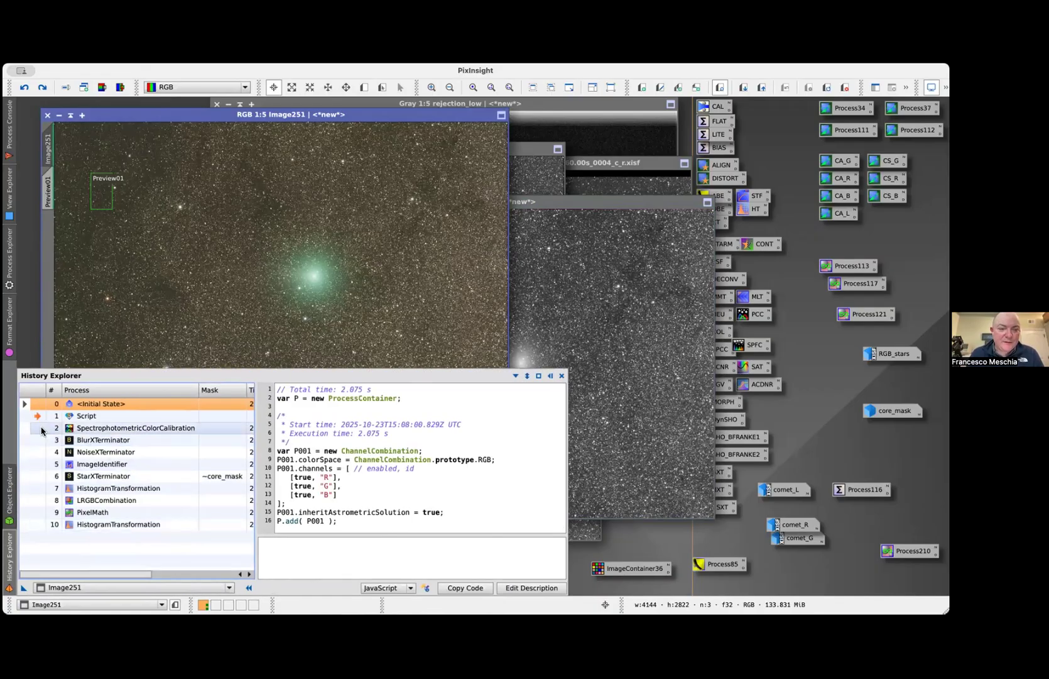
left_click(39, 430)
double_click(39, 431)
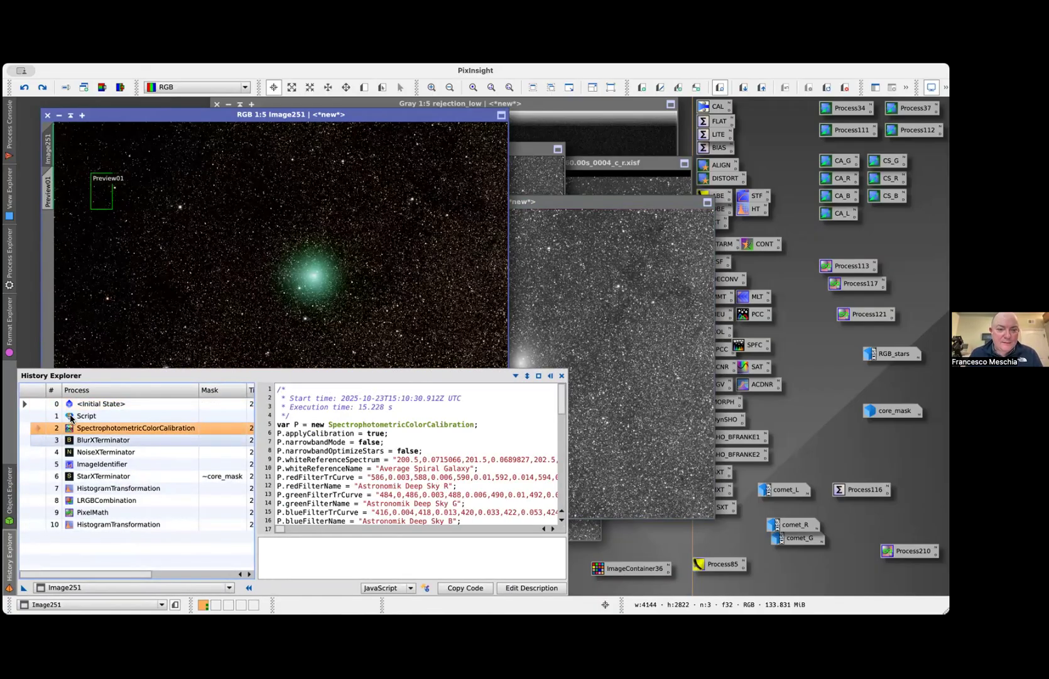
key("super+a")
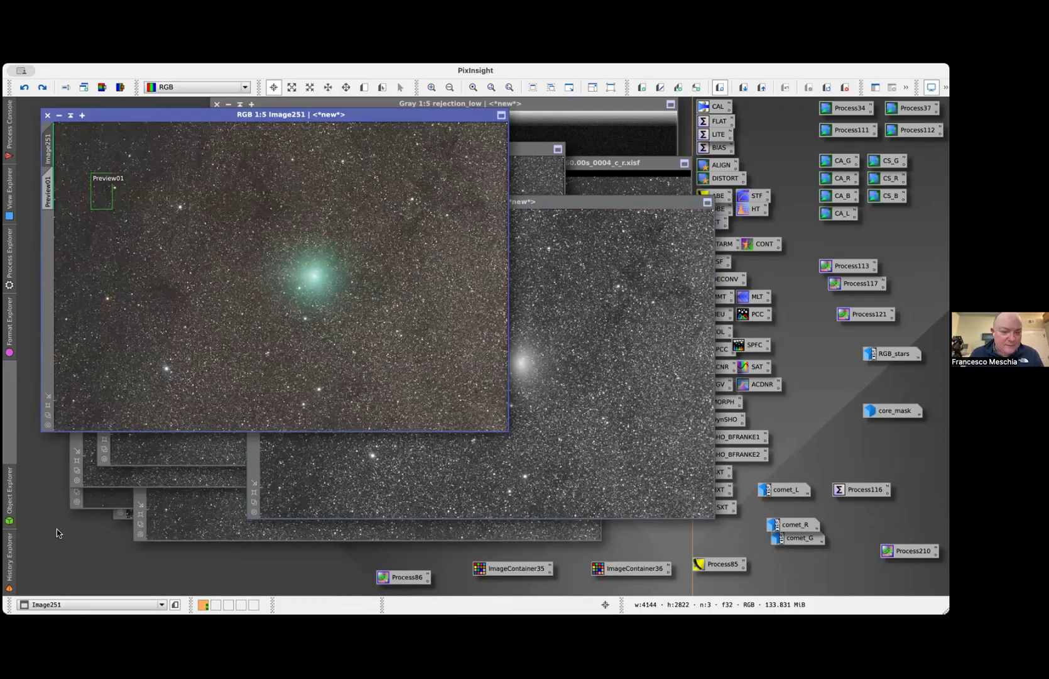
Advance Image251 through the BlurXTerminator, NoiseXTerminator and ImageIdentifier states in its history
left_click(14, 563)
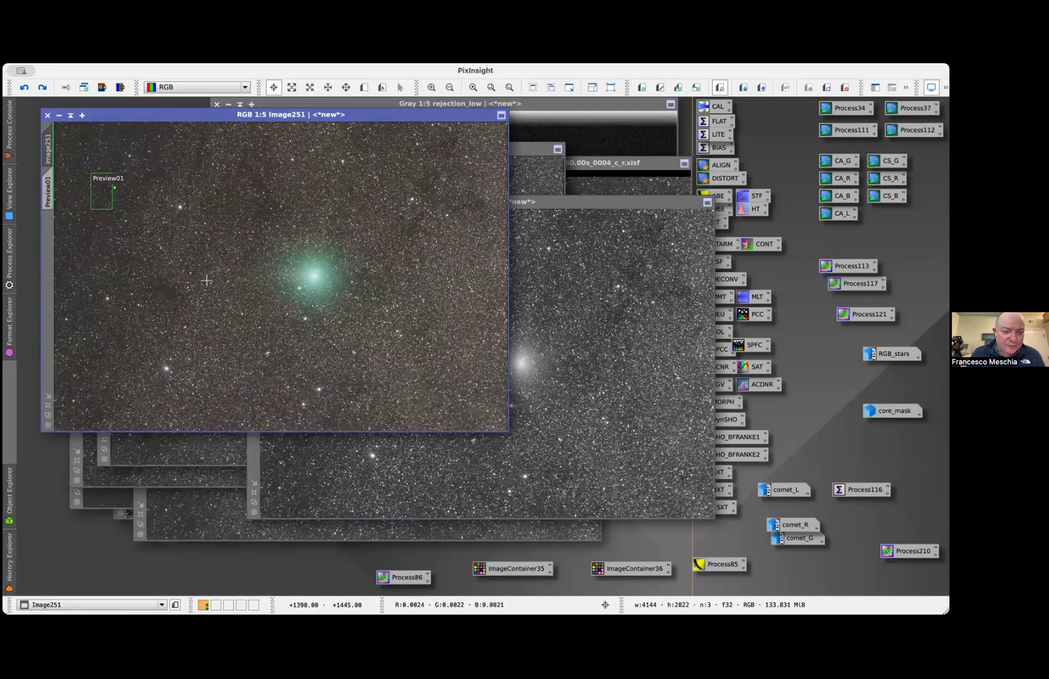
left_click(10, 551)
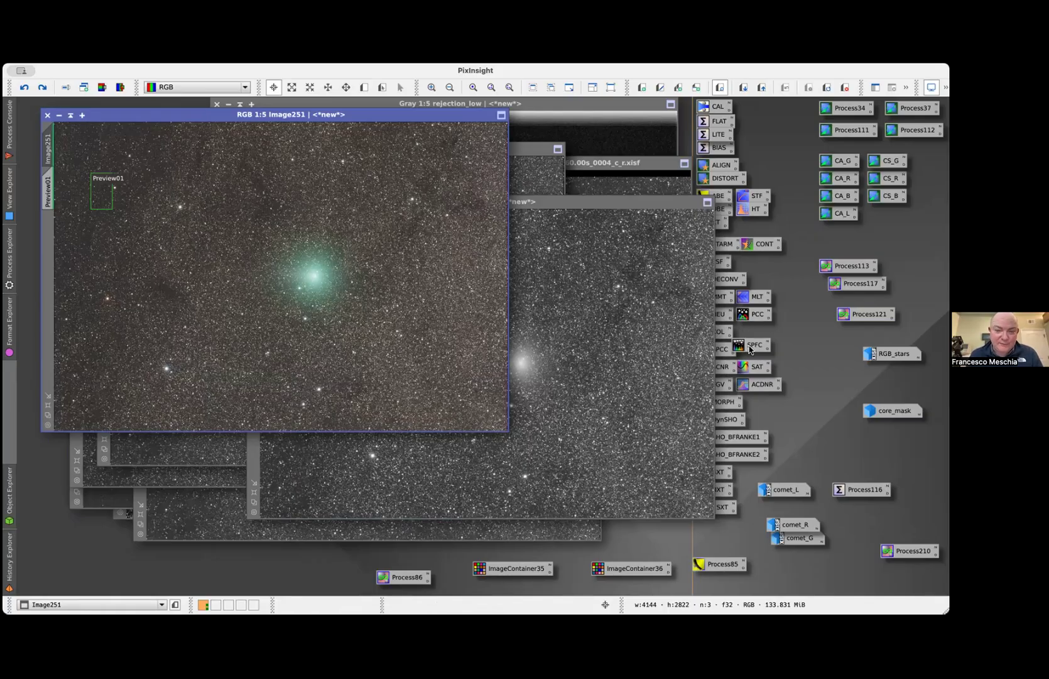
left_click(10, 556)
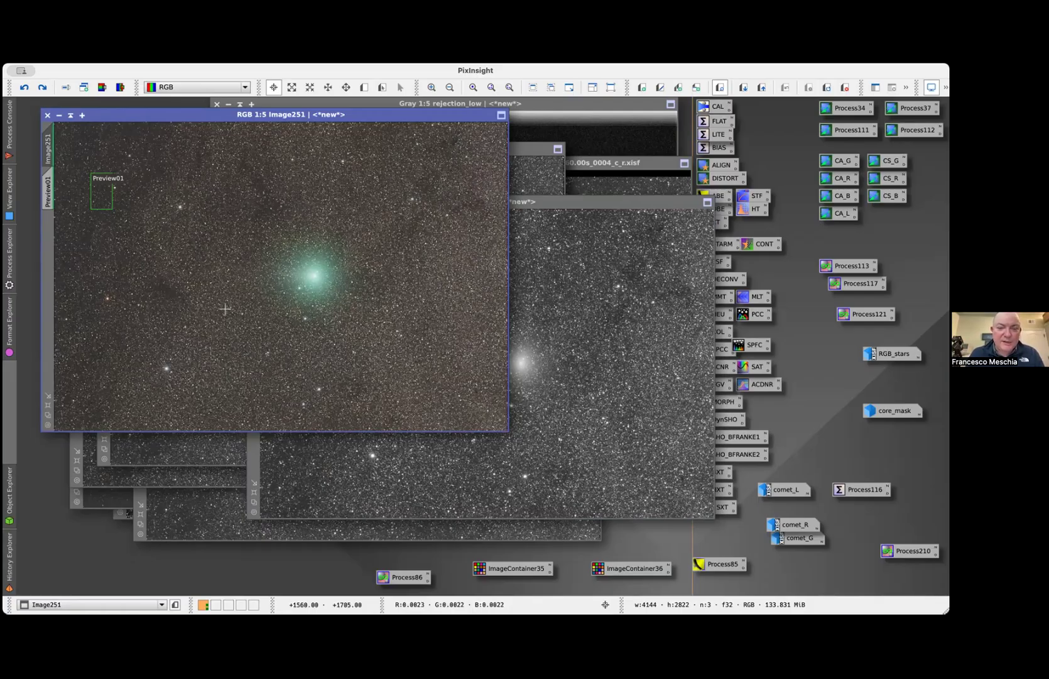
key("Return")
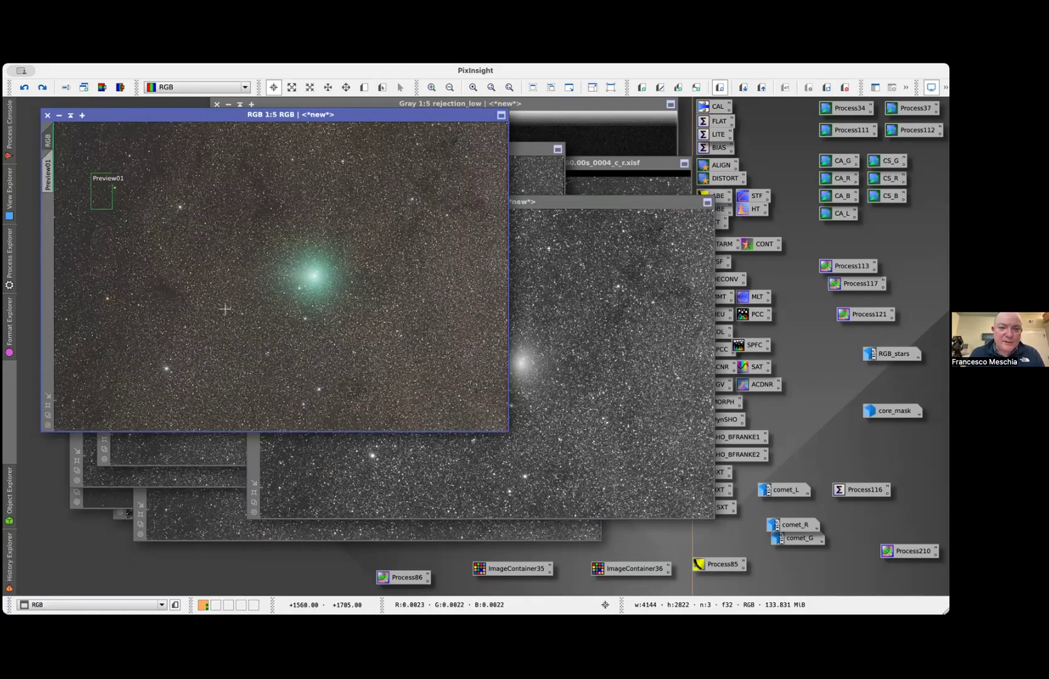
Advance the RGB image through StarXTerminator to HistogramTransformation, and remove its temporary screen stretch
key("shift+super+z")
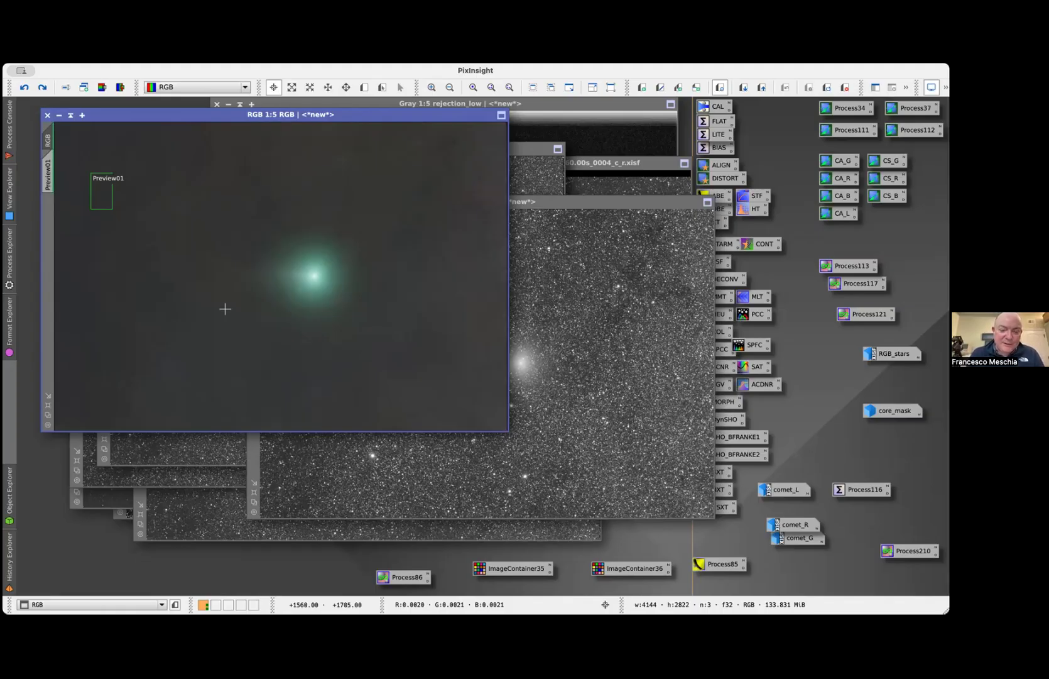
key("super+y")
key("super+F12")
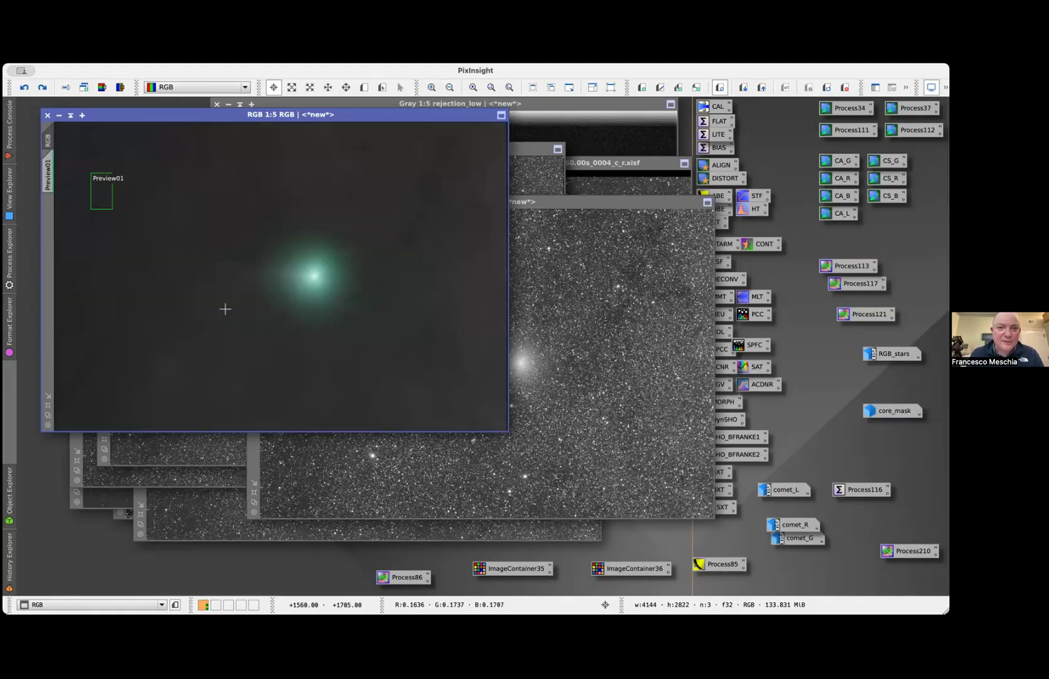
Advance the L image to the HistogramTransformation state in its history, and bring the RGB image back to the front
left_click(83, 605)
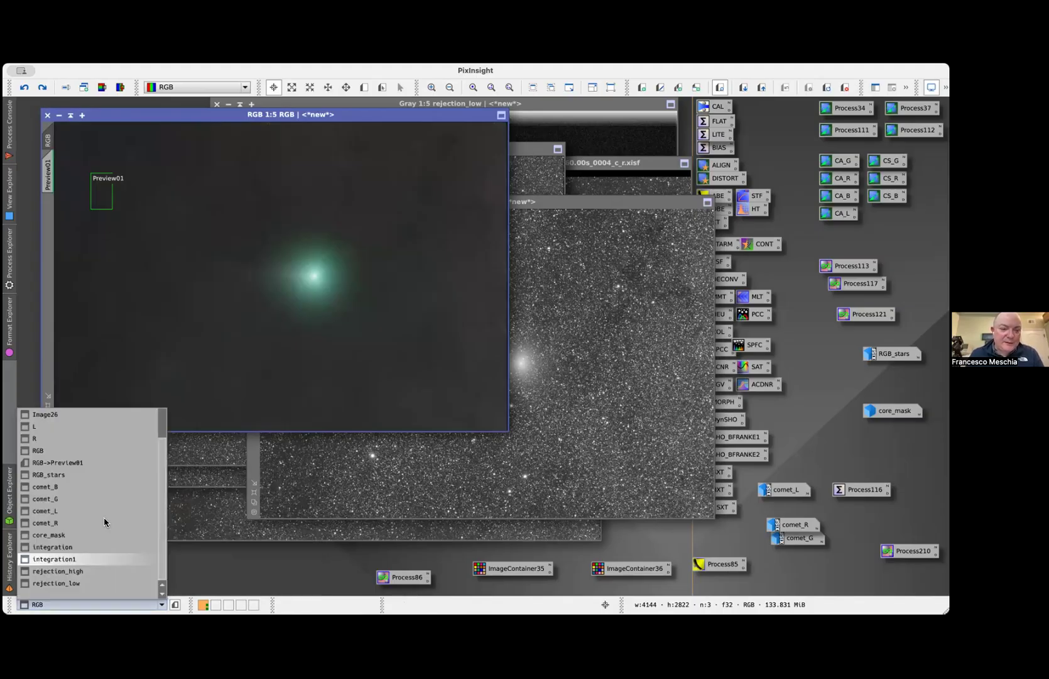
left_click(99, 427)
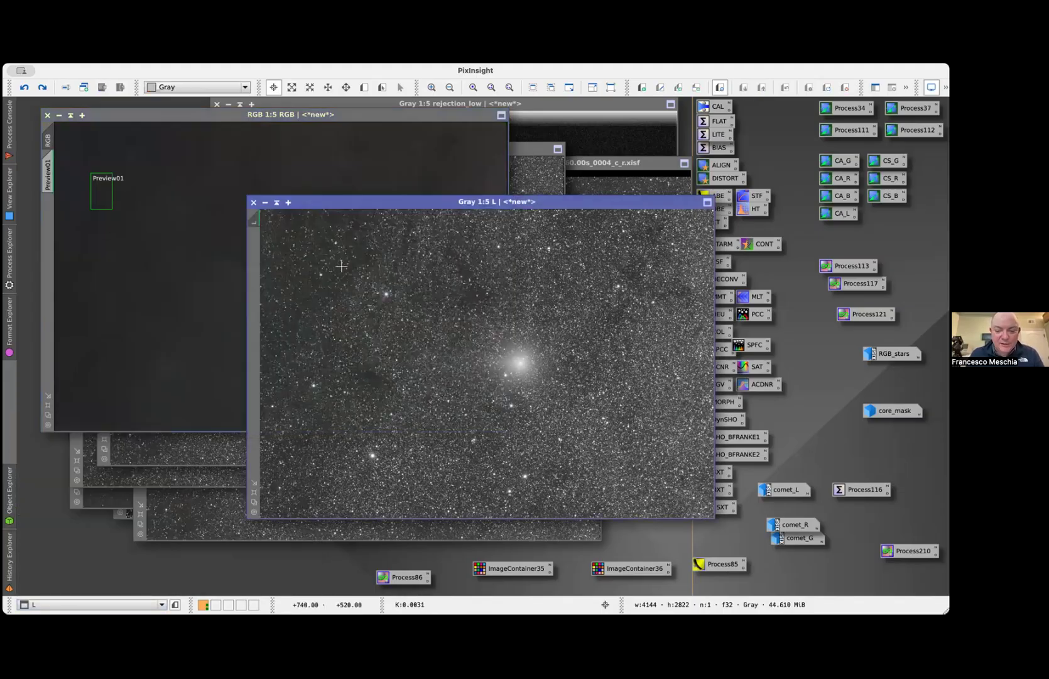
left_click(9, 556)
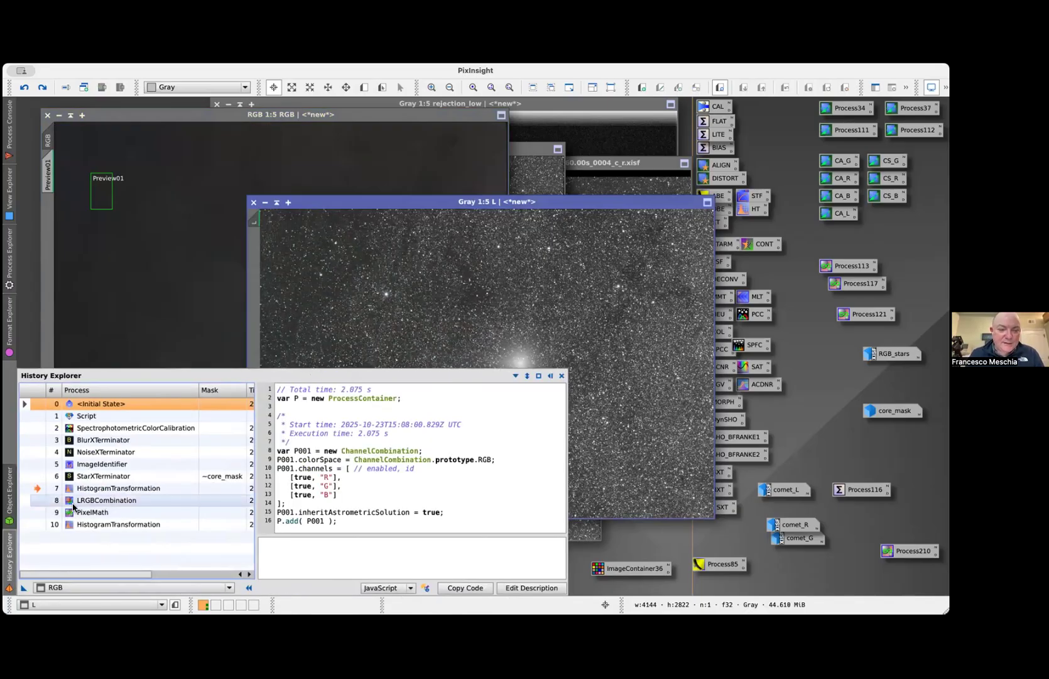
left_click(50, 586)
left_click(59, 410)
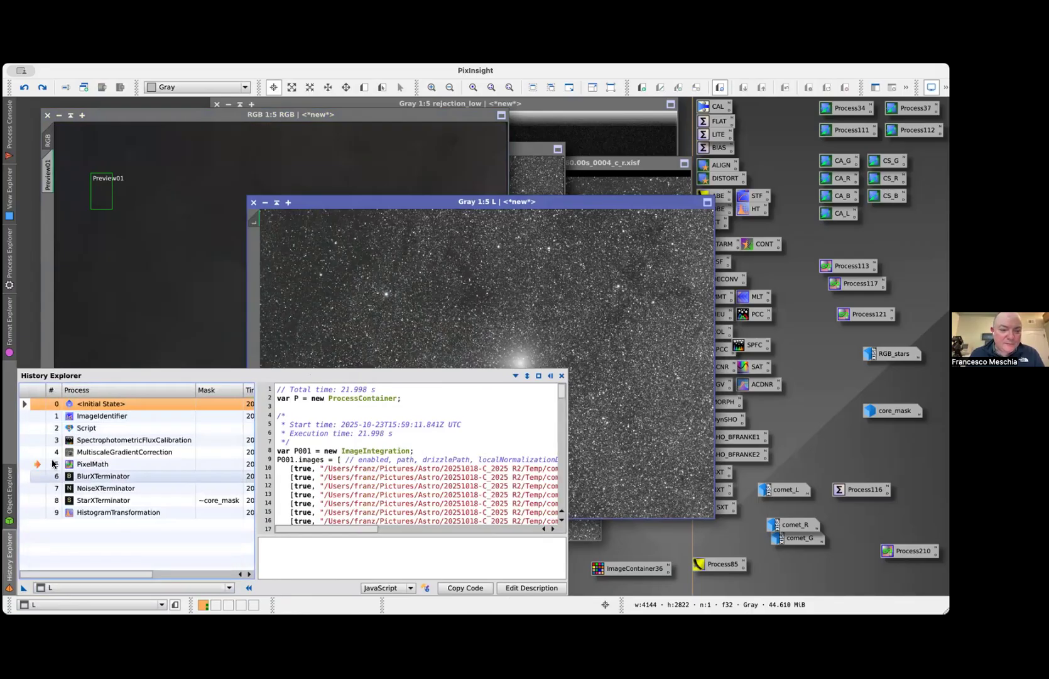
double_click(35, 512)
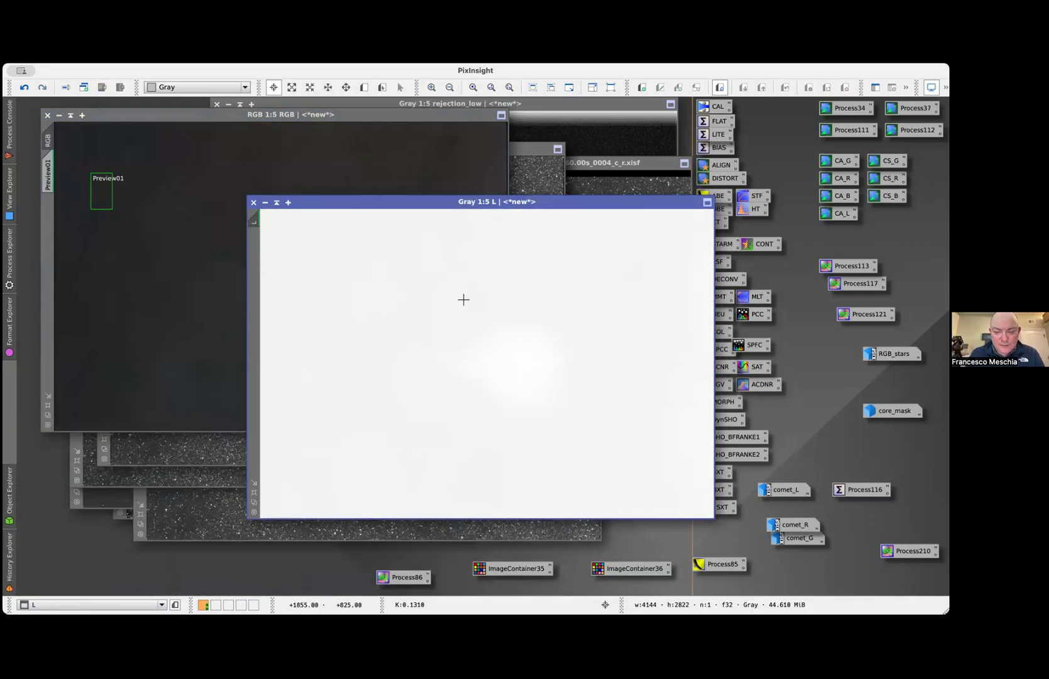
left_click(188, 333)
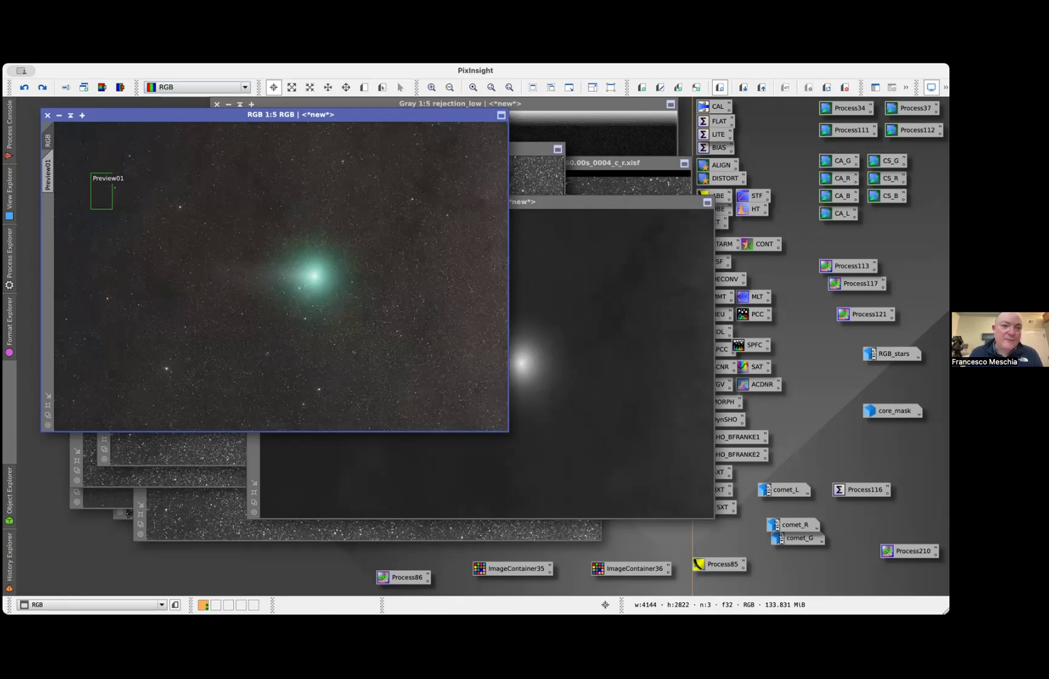
Bring the RGB_stars image to the front and compare its star background at 1:1 with the adjacent history state
left_click(121, 603)
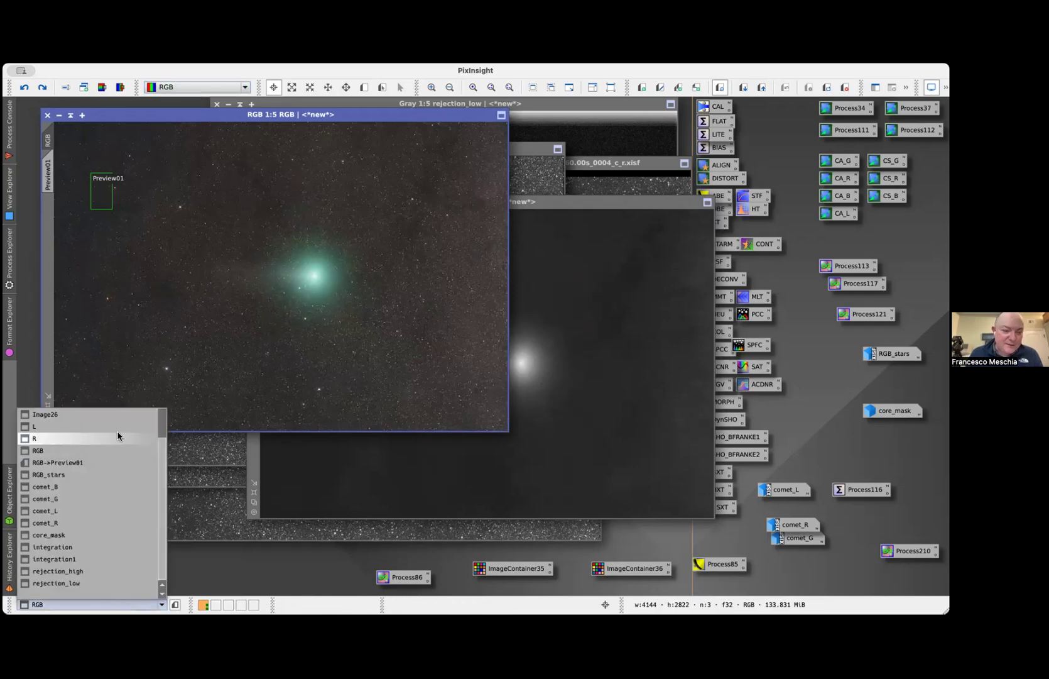
left_click(110, 475)
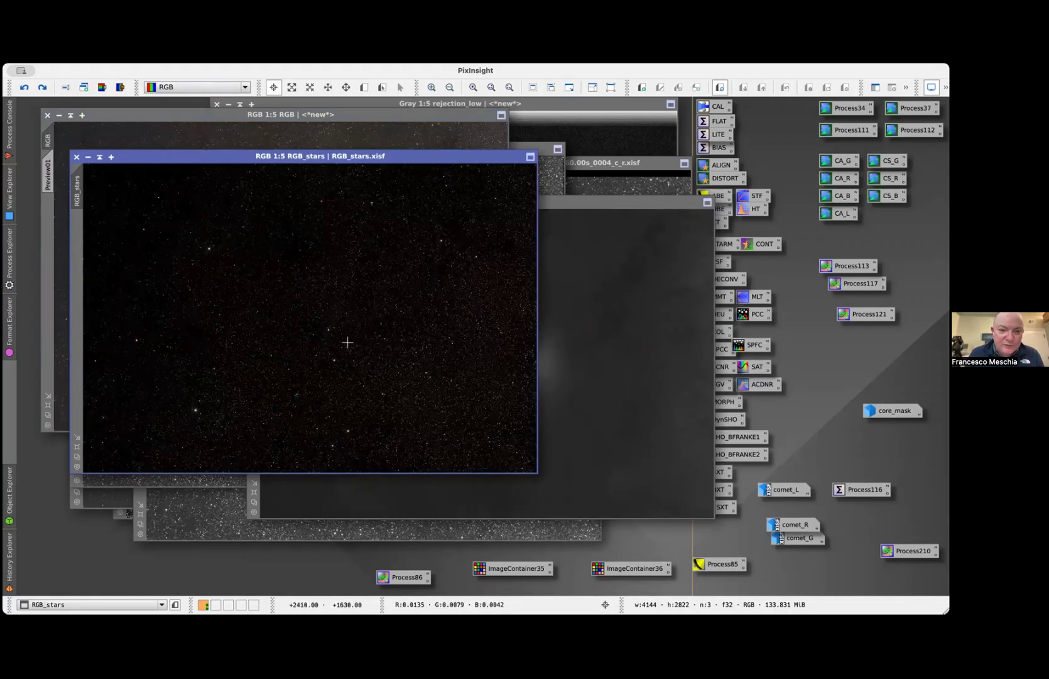
scroll(345, 346, "up", 3)
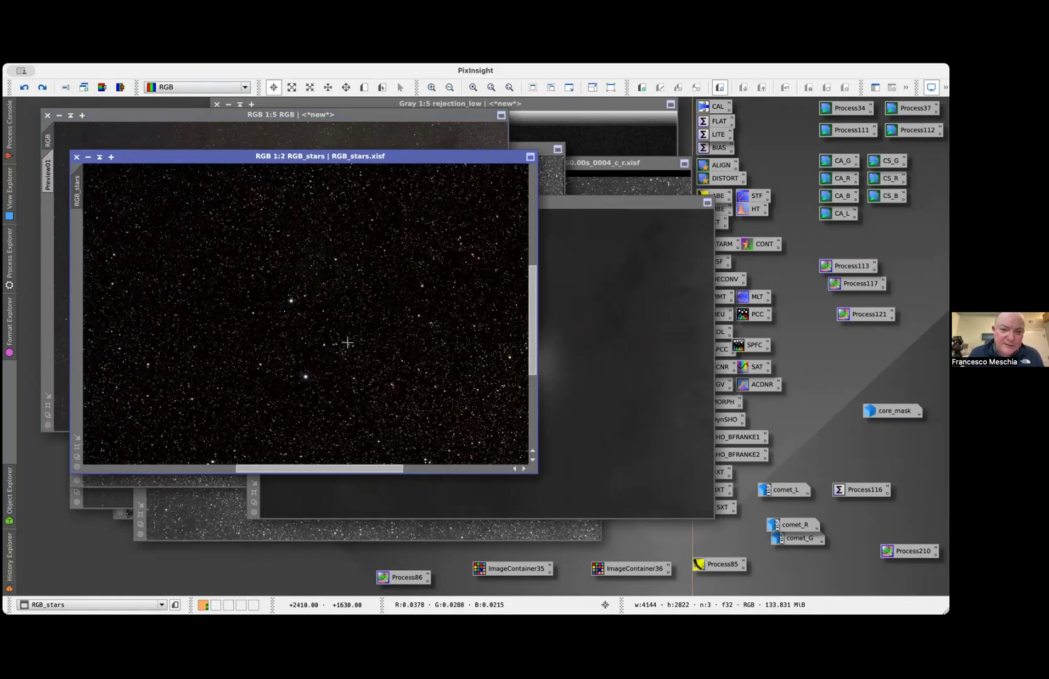
scroll(347, 343, "up", 1)
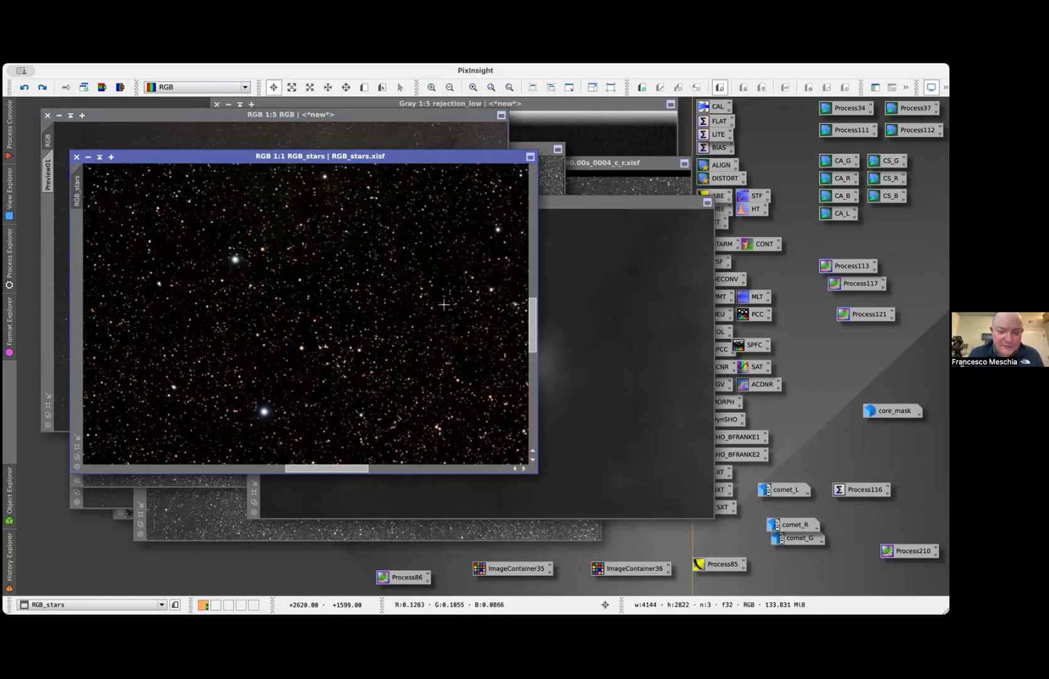
key("super+y")
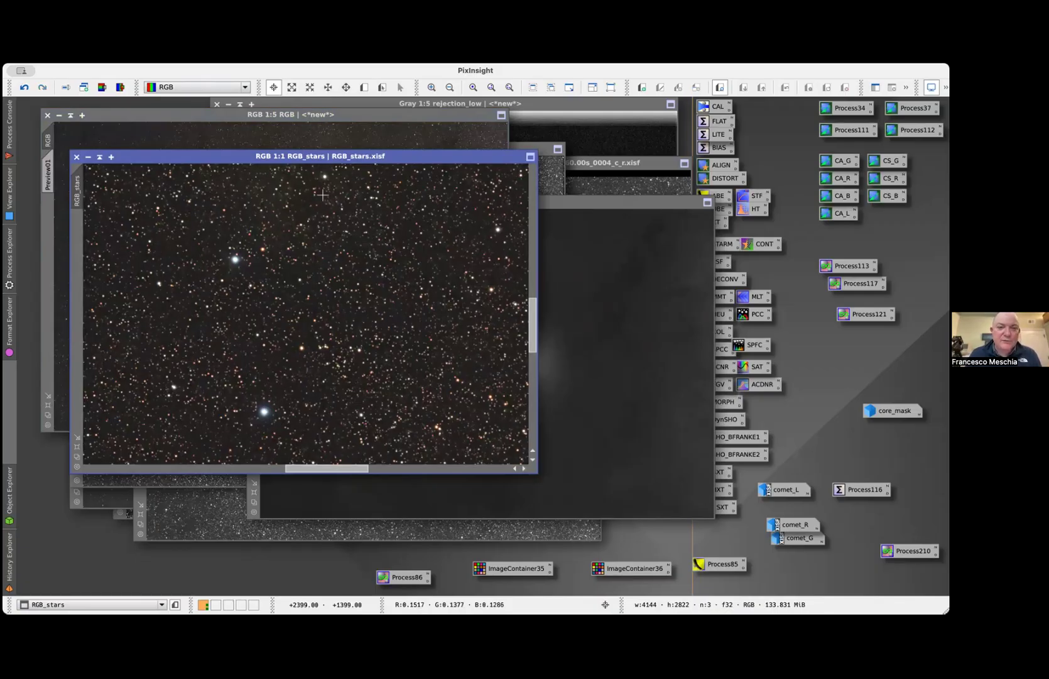
key("super+z")
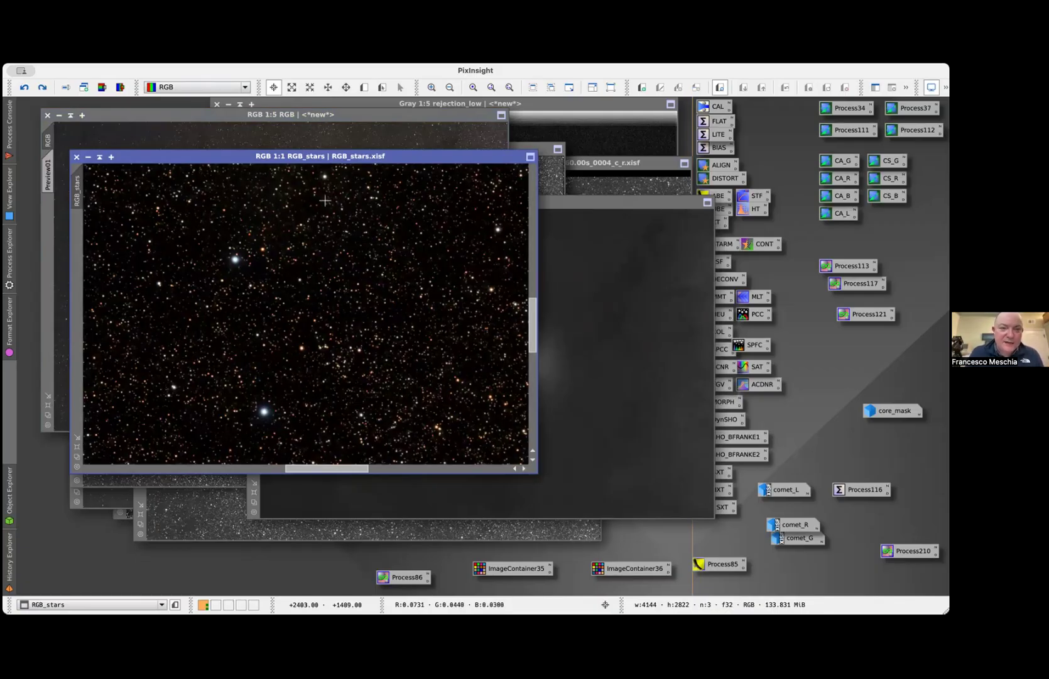
Return to the RGB comet image and redo its next processing step
left_click(356, 136)
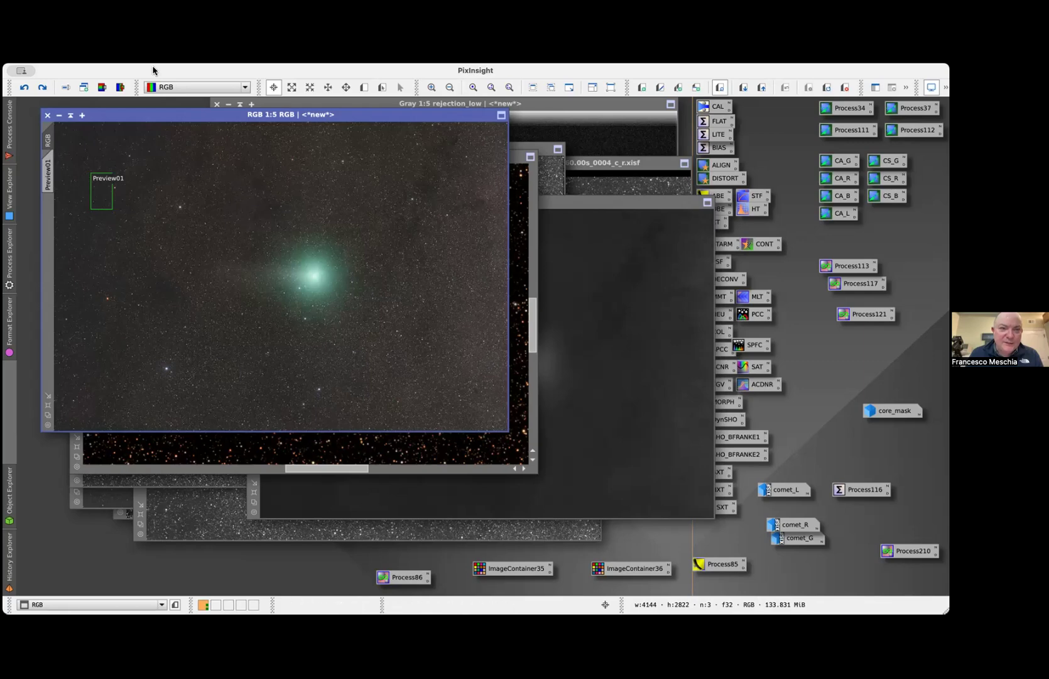
key("shift+super+z")
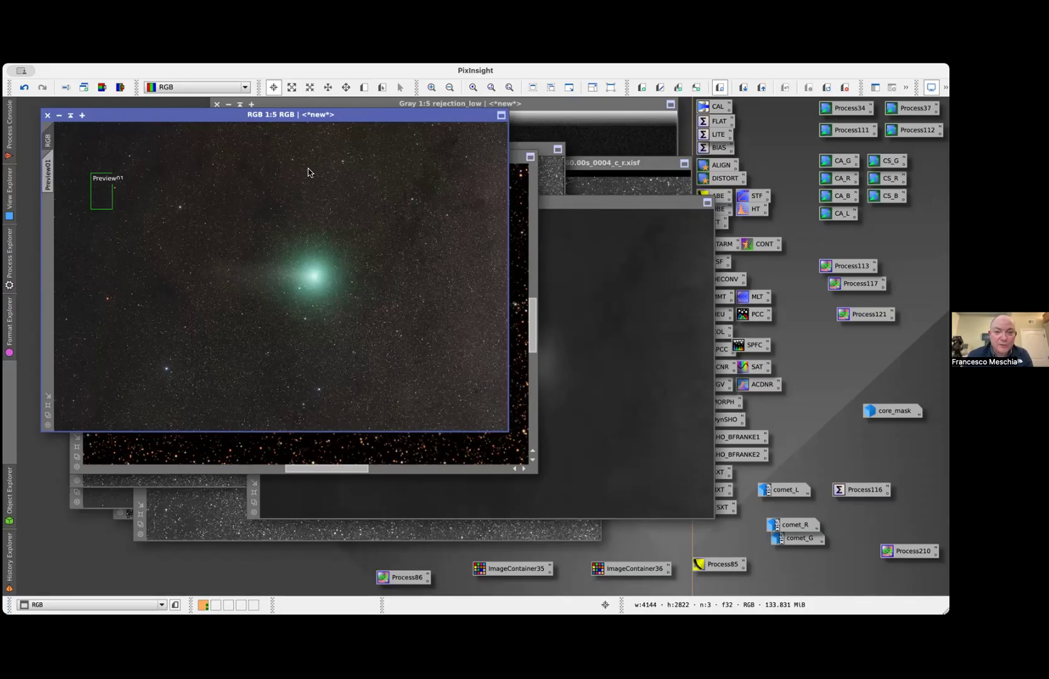
Open the project Comet Processing.pxiproject, discarding the unsaved images and process icons, and close its ProcessContainer window
left_click(518, 180)
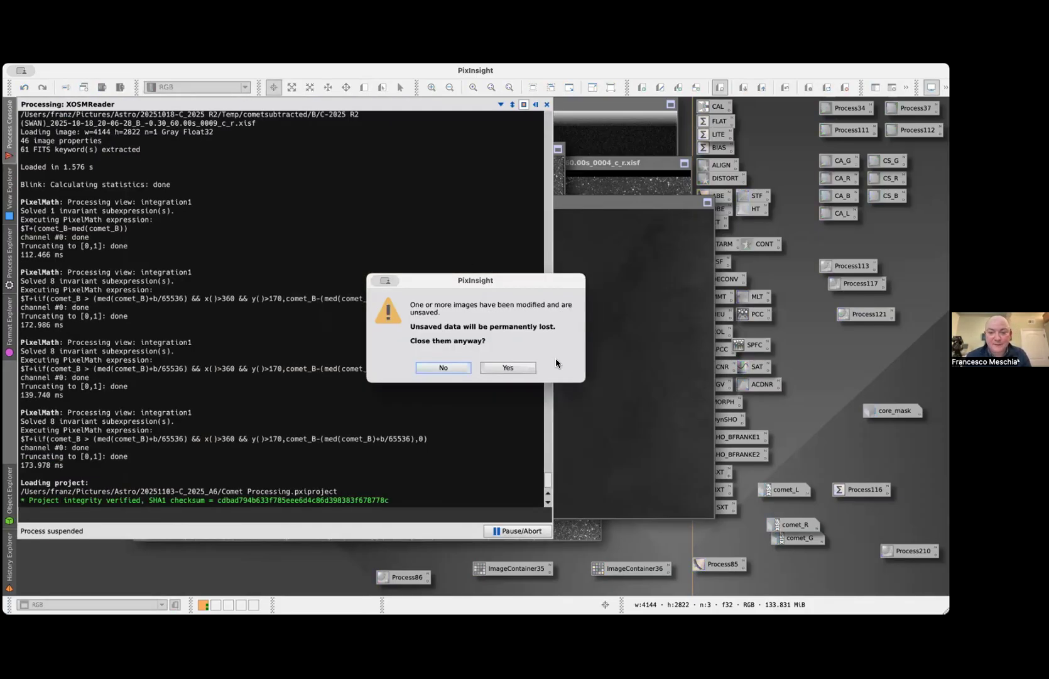
left_click(499, 367)
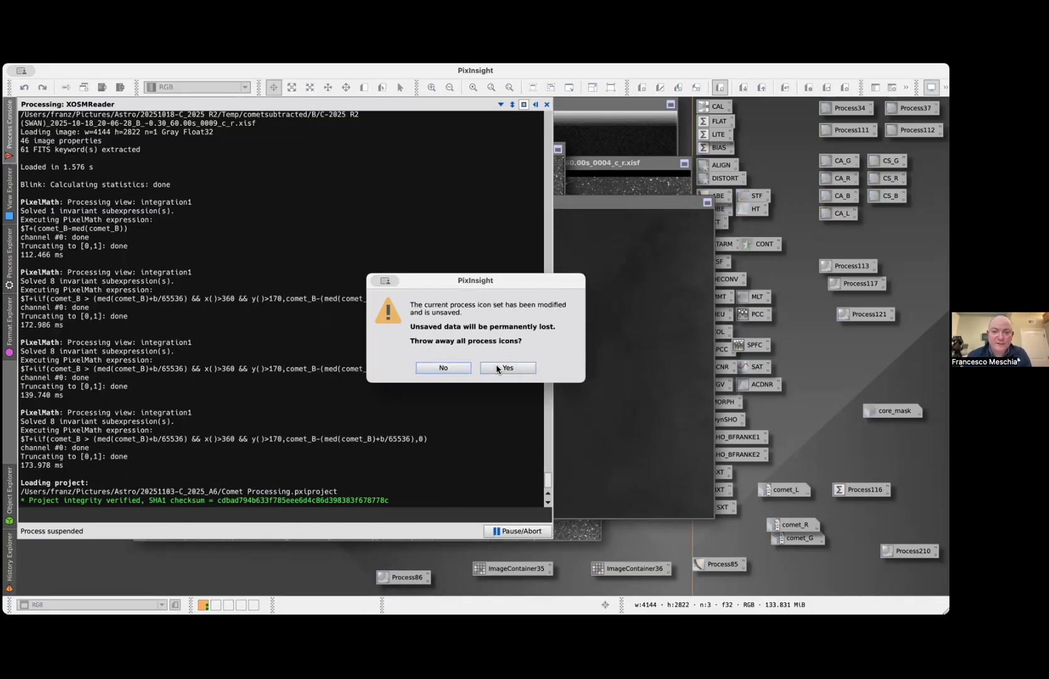
left_click(501, 367)
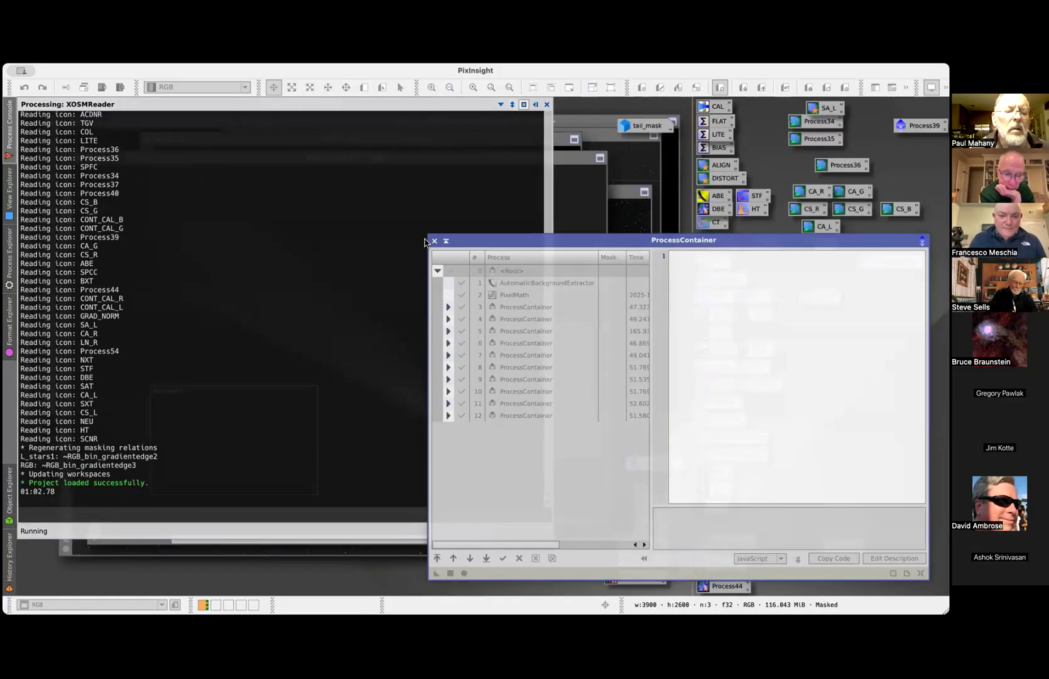
left_click(435, 241)
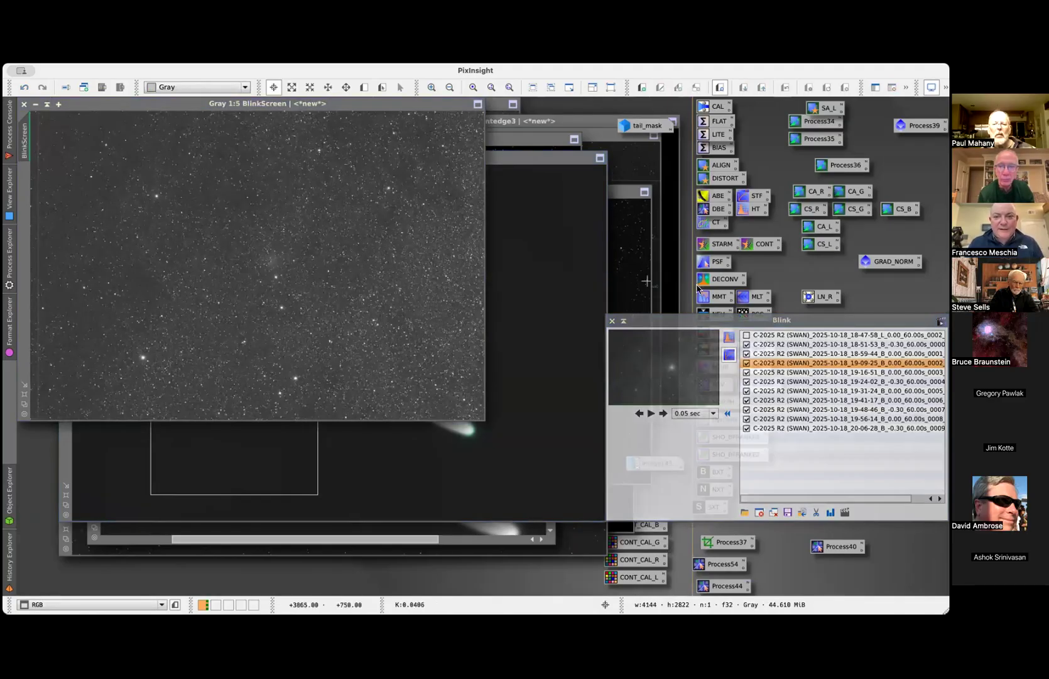
Clear the old frames from Blink, and load all XISF frames from the registered 60.00s FILTER-B folder
left_click(773, 512)
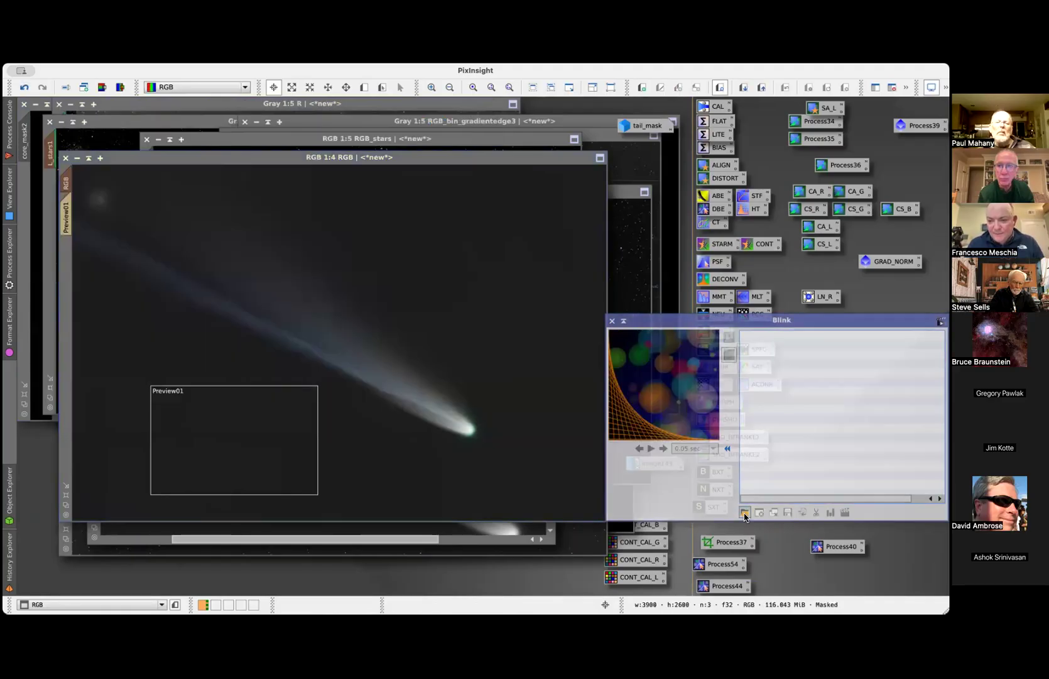
left_click(744, 512)
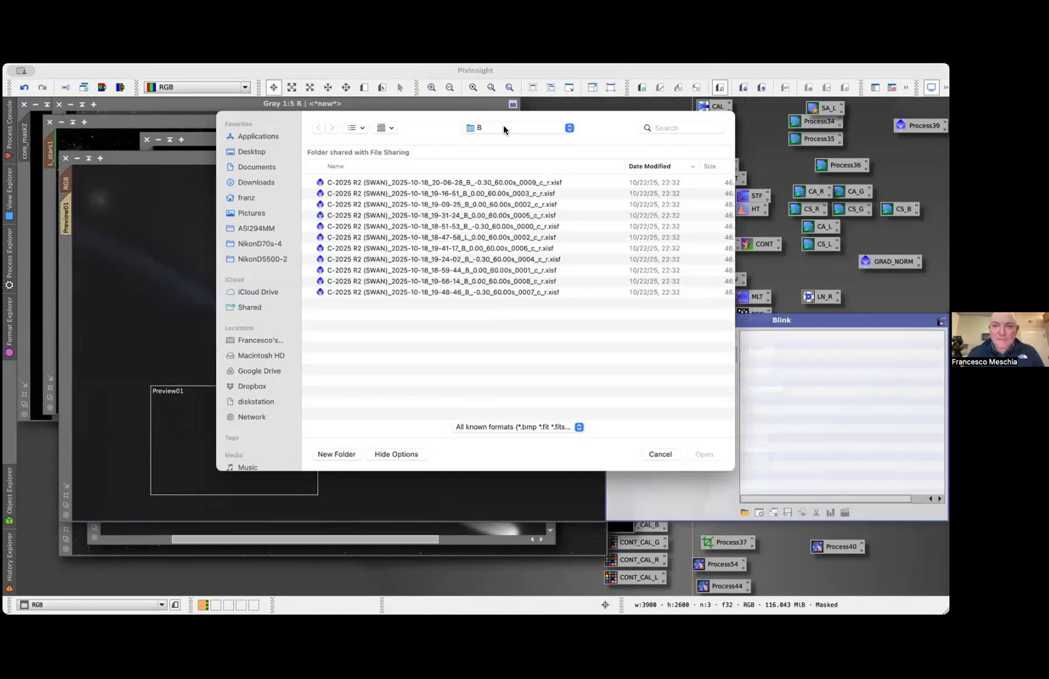
left_click(498, 174)
double_click(390, 193)
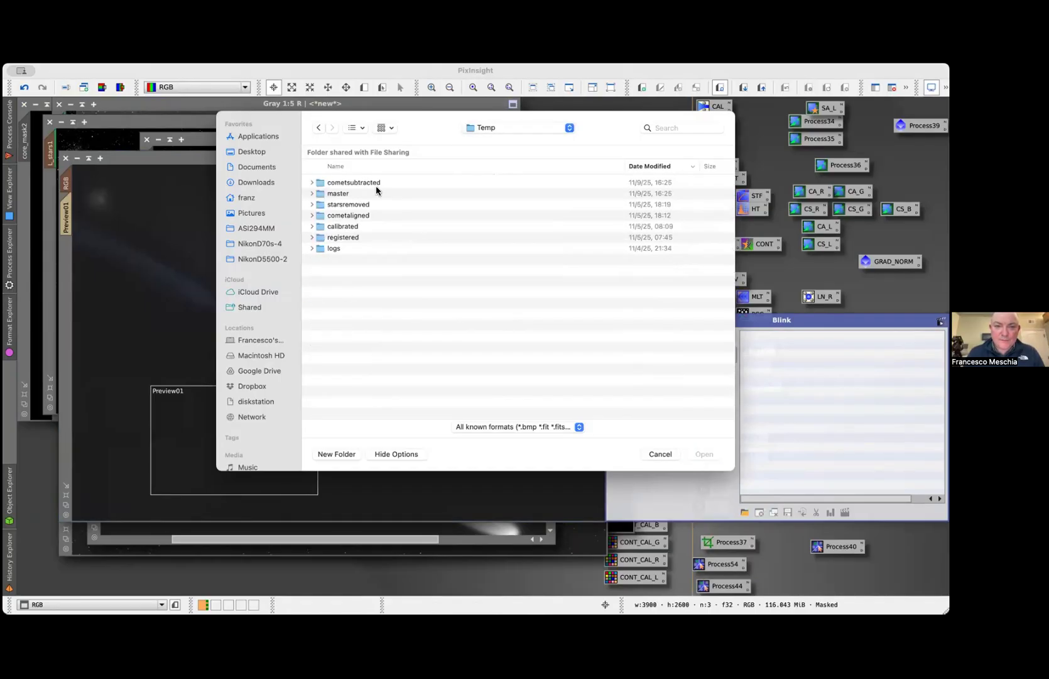
double_click(343, 237)
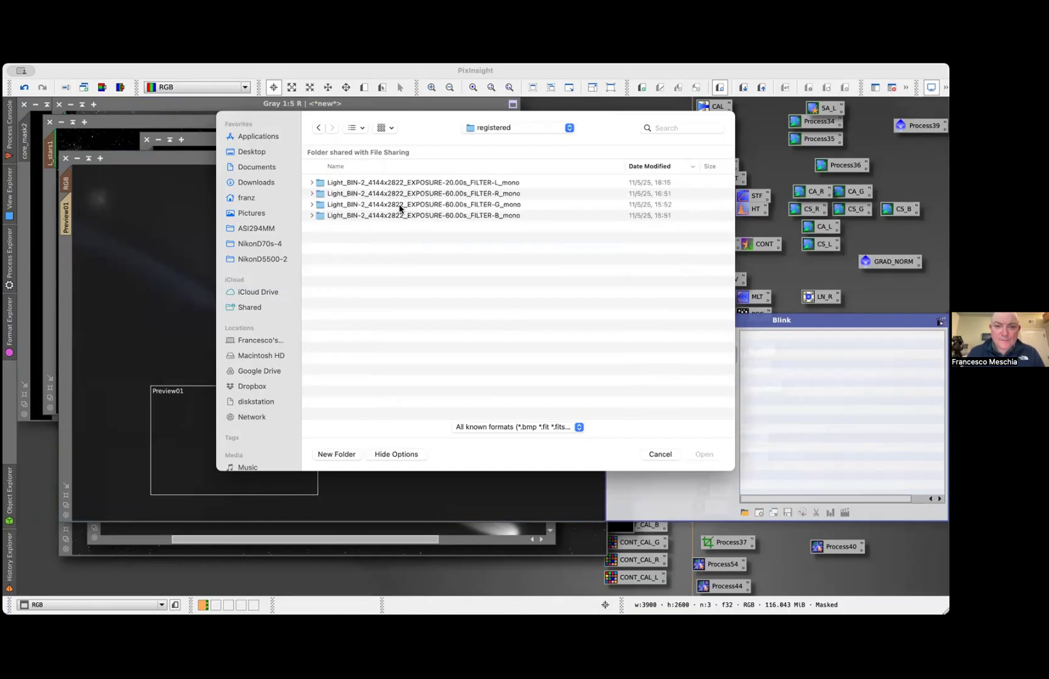
double_click(422, 215)
left_click(429, 193)
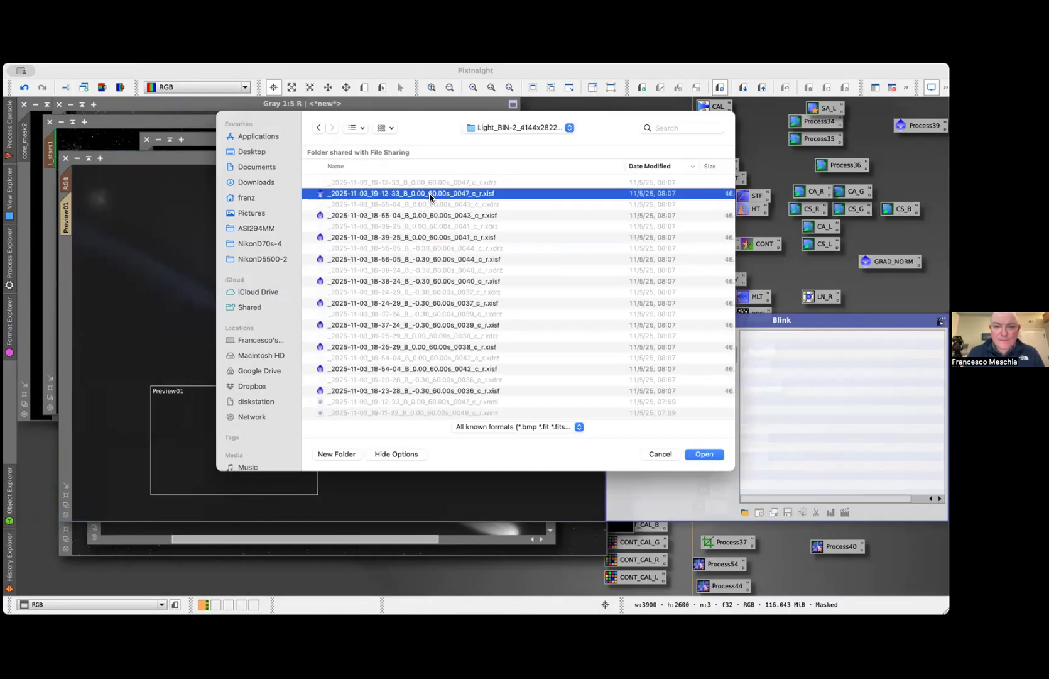
scroll(429, 358, "down", 5)
key("super+a")
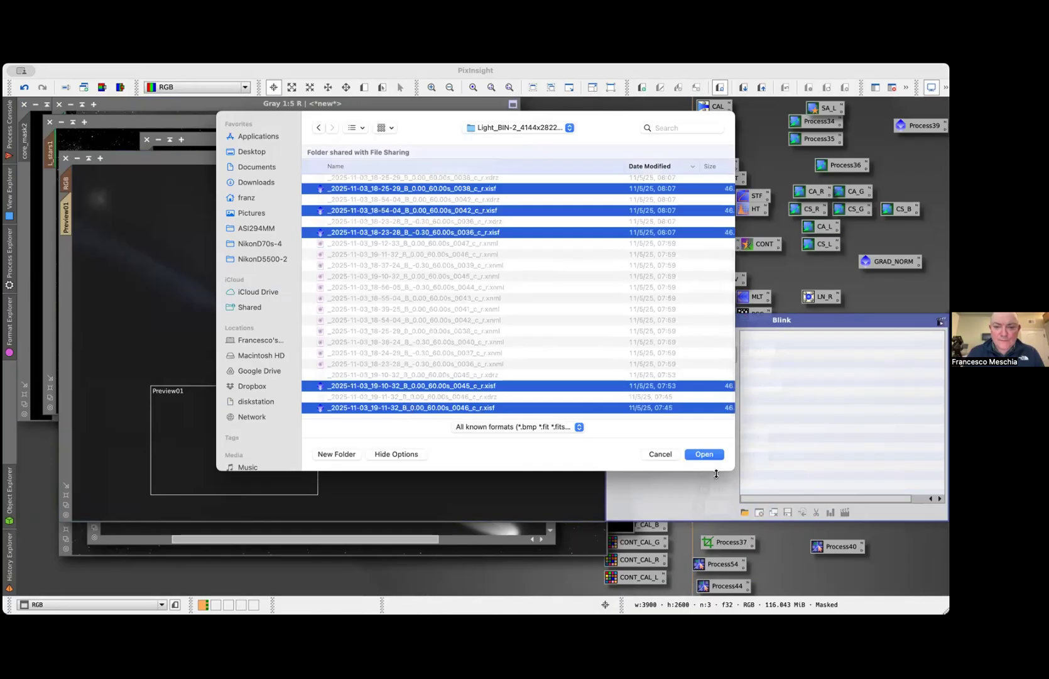
left_click(717, 454)
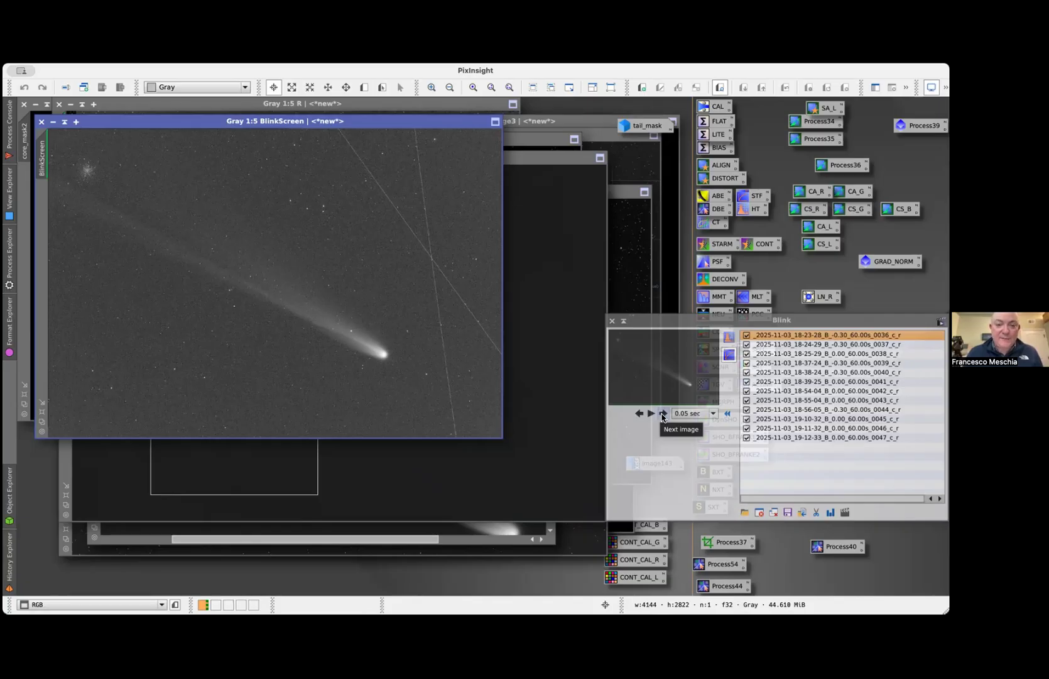
Step forward and back through the registered B frames to examine the comet's motion, and close Blink and its BlinkScreen
left_click(662, 416)
left_click(663, 415)
left_click(663, 416)
left_click(662, 415)
double_click(663, 415)
double_click(663, 415)
double_click(662, 415)
left_click(663, 415)
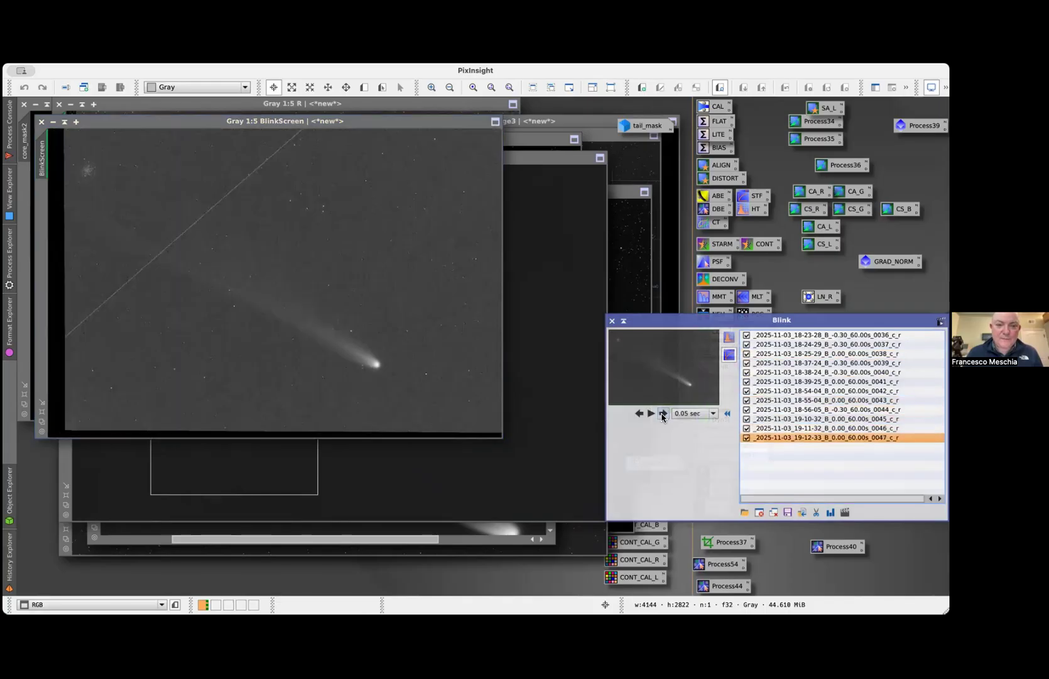
left_click(662, 416)
left_click(639, 415)
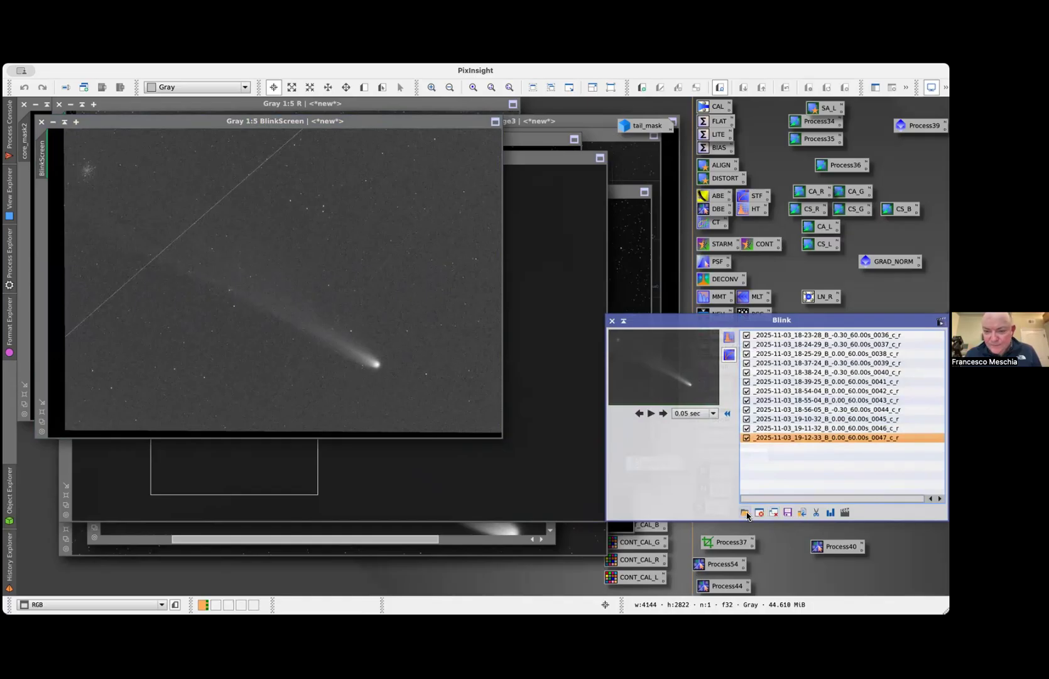
left_click(639, 414)
left_click(639, 414)
left_click(639, 413)
left_click(639, 414)
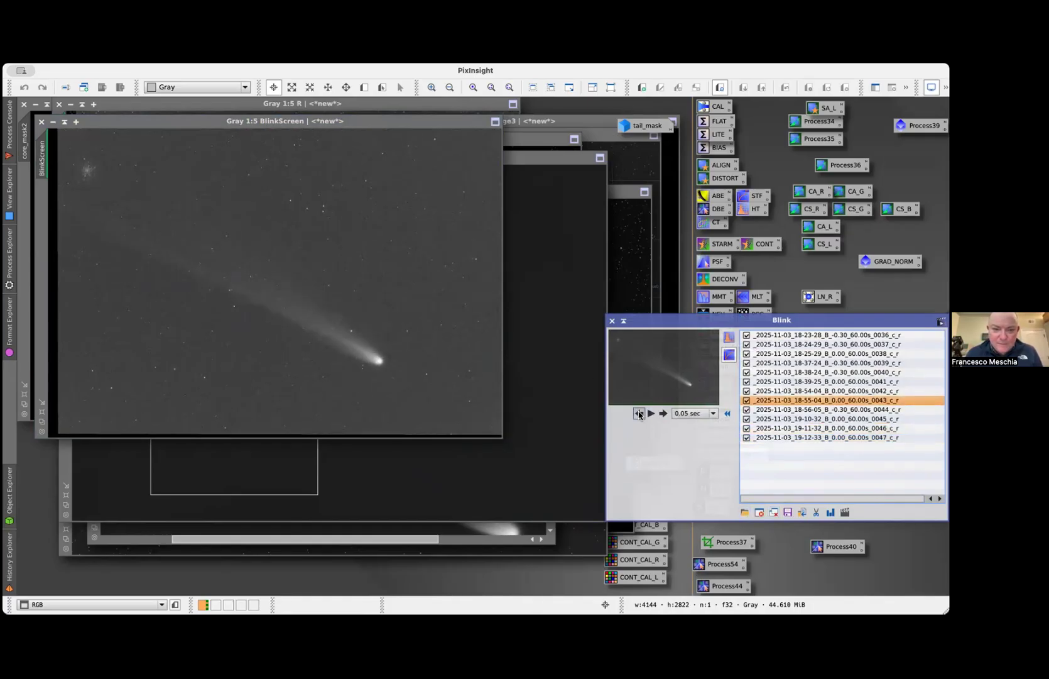
left_click(639, 413)
left_click(639, 413)
left_click(612, 321)
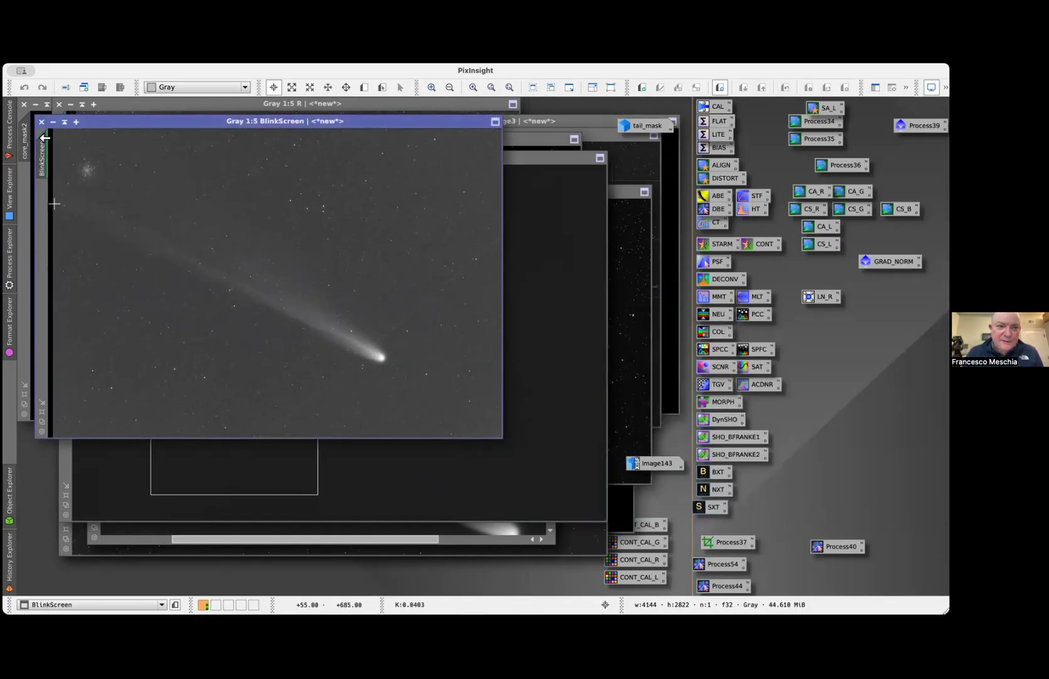
left_click(42, 122)
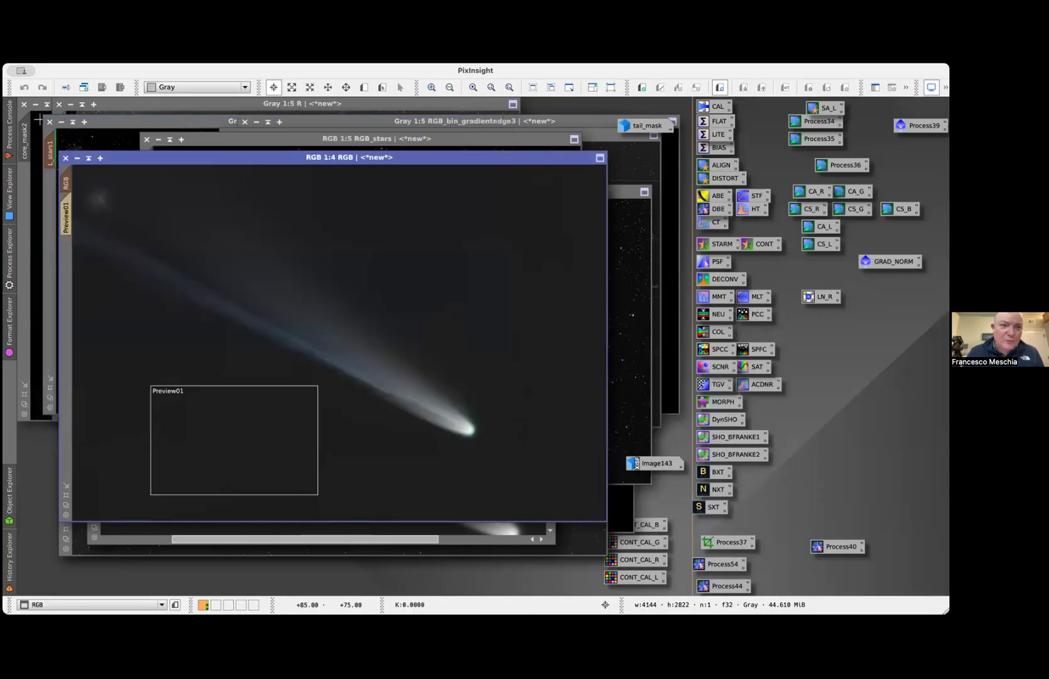
Open the two registered B frames _2025-11-03_18-23-28_B_-0.30_60.00s_0036_c_r.xisf and _2025-11-03_19-10-32_B_0.00_60.00s_0045_c_r.xisf
left_click(84, 75)
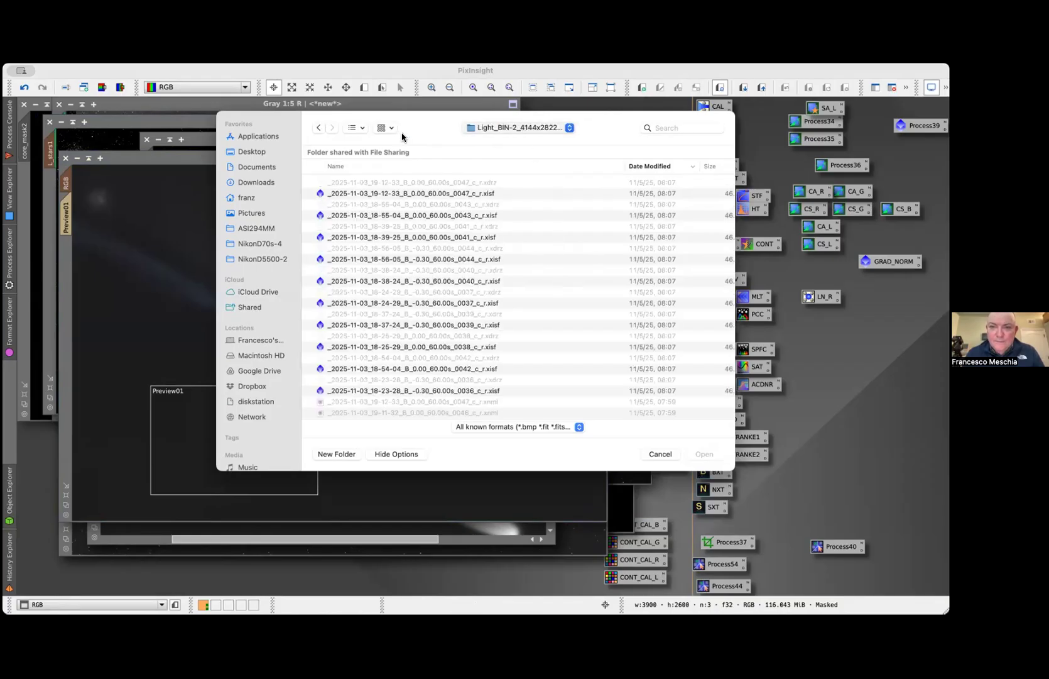
scroll(462, 328, "down", 5)
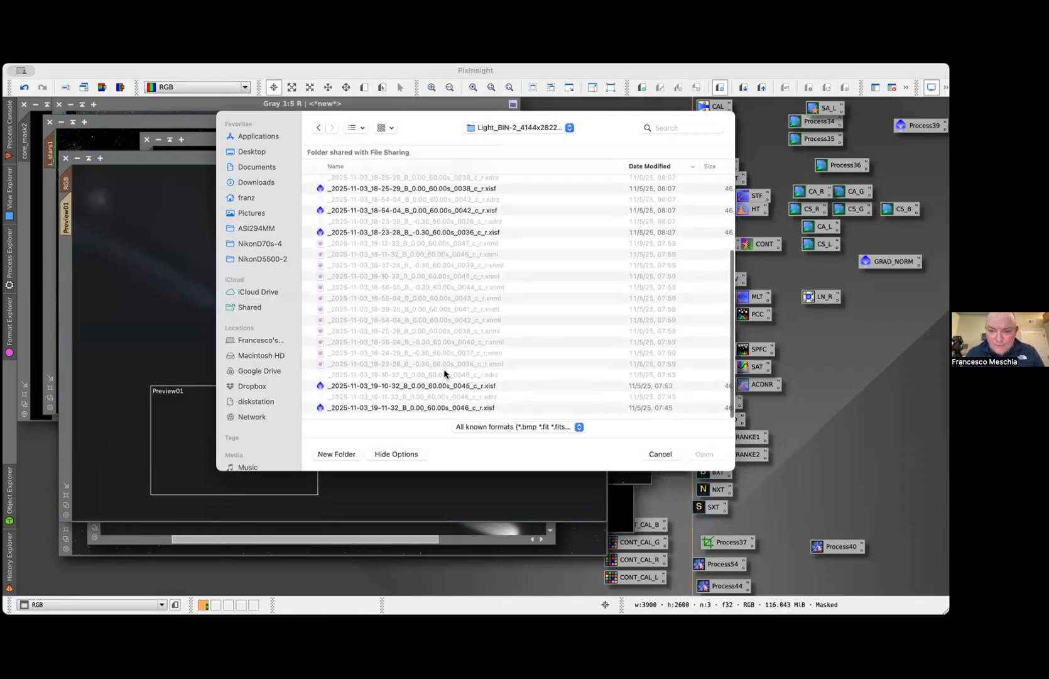
left_click(444, 386)
scroll(461, 297, "up", 5)
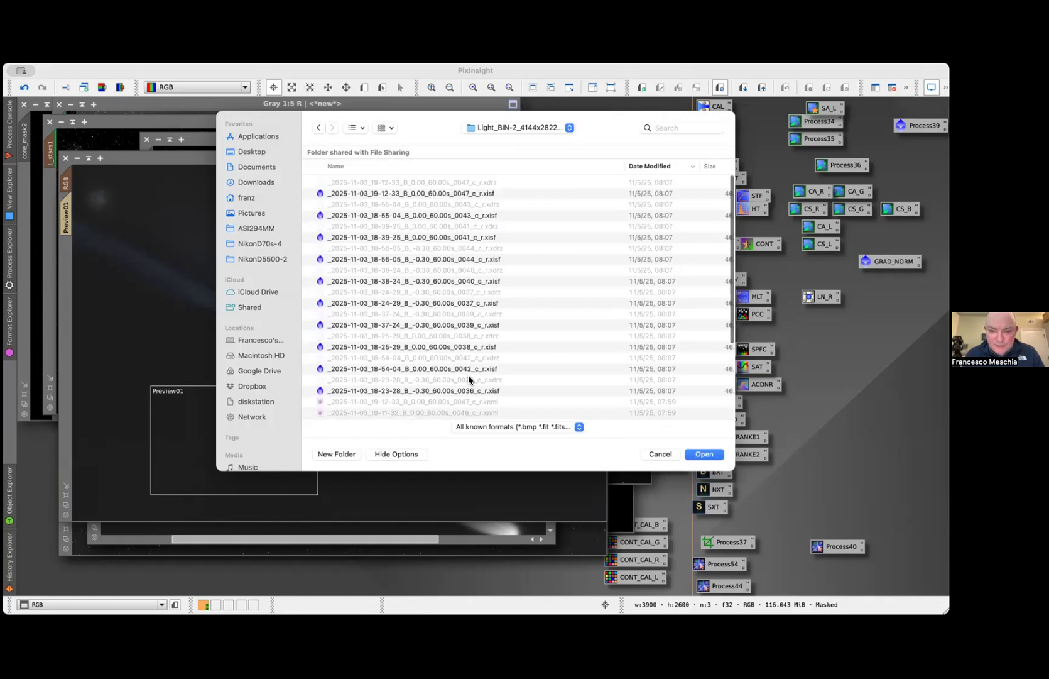
left_click(464, 390, "super")
scroll(503, 306, "down", 5)
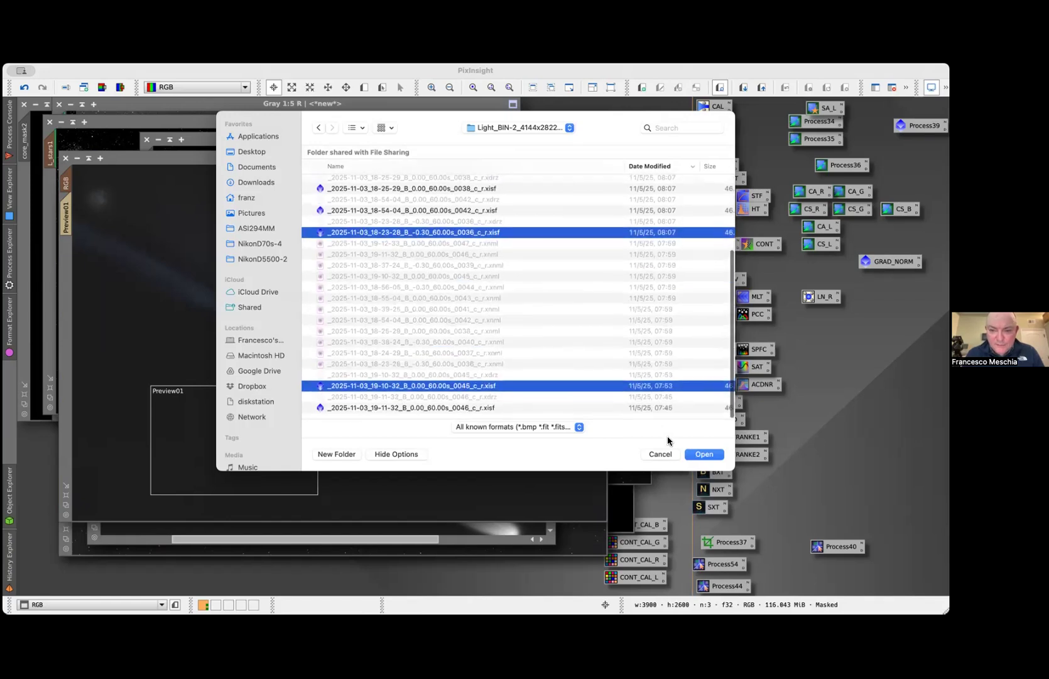
left_click(705, 454)
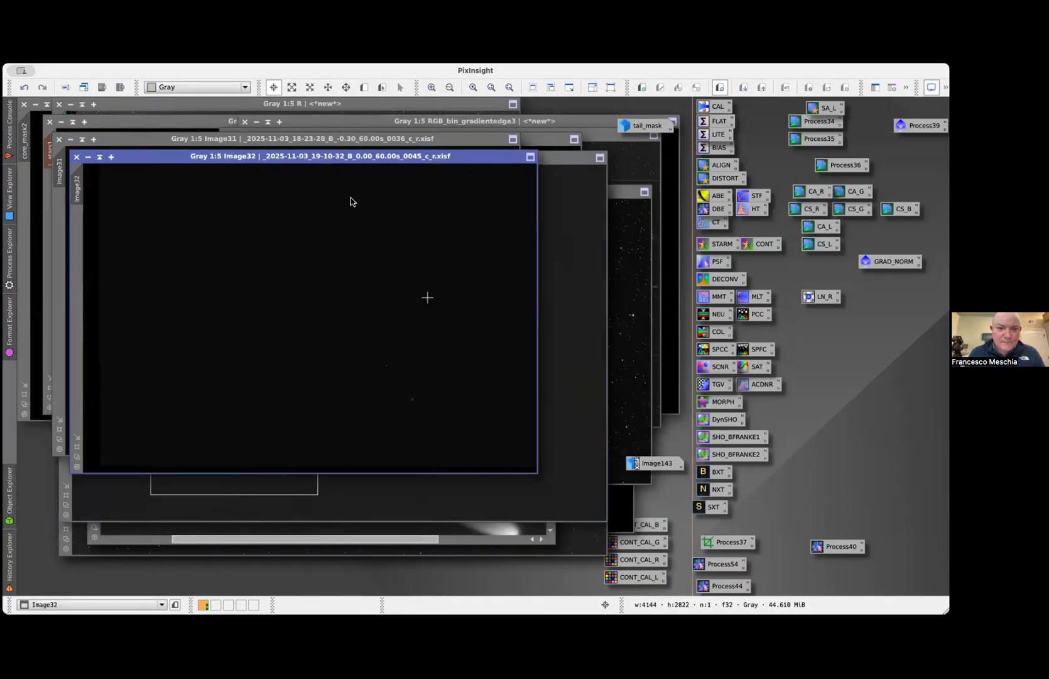
Auto-stretch the registered B frames 0036 and 0045, and stack their two windows exactly over each other
key("super+a")
left_click_drag(258, 156, 353, 192)
left_click(165, 146)
key("super+a")
left_click_drag(197, 140, 314, 196)
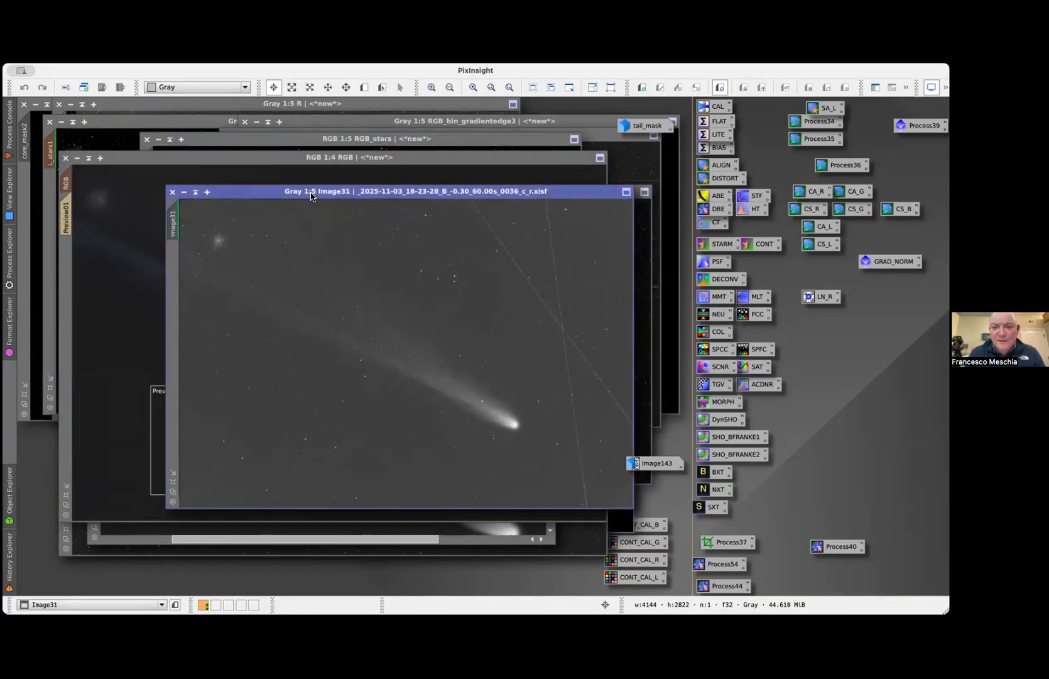
Switch back and forth between the registered B frames 0036 and 0045 to compare the comet's position and the background
key("super+Page_Down")
key("super+Page_Up")
key("super+Page_Down")
key("super+Page_Up")
key("super+Page_Down")
key("super+Page_Up")
key("super+Page_Down")
key("super+Page_Up")
key("super+Page_Down")
key("super+Page_Up")
key("super+Page_Down")
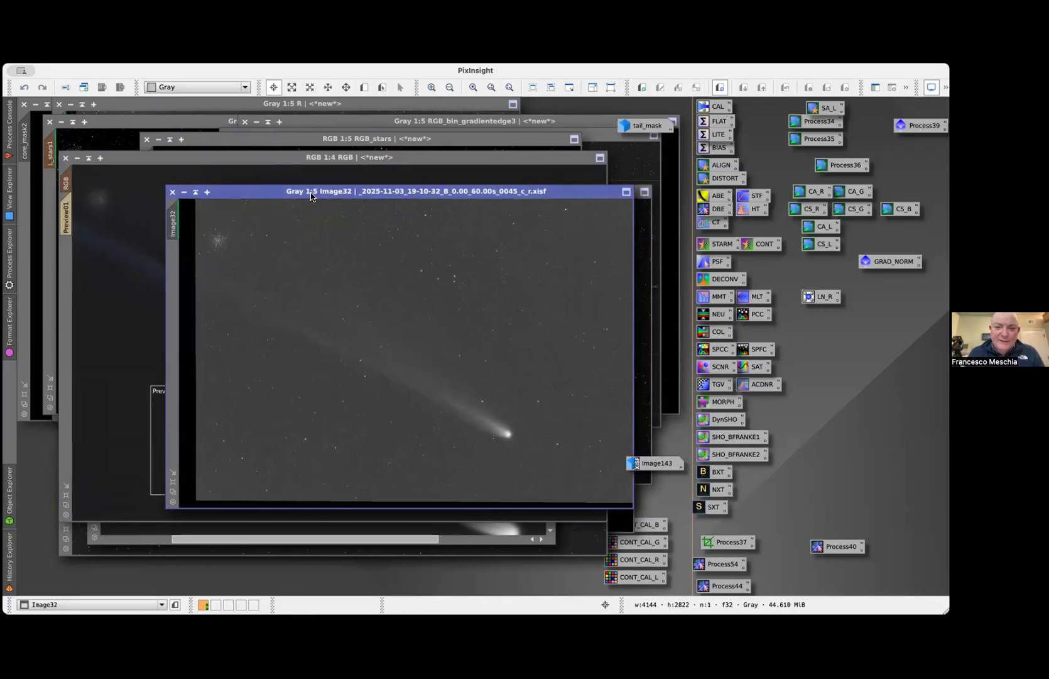
key("super+Page_Up")
key("super+Page_Down")
key("super+Page_Up")
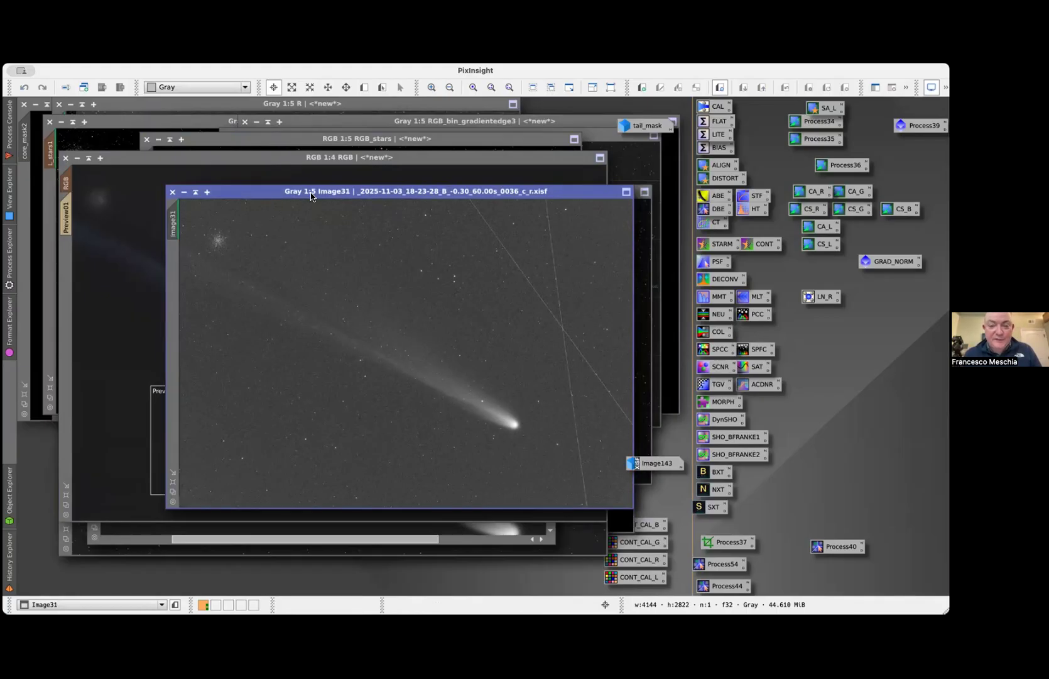
left_click_drag(310, 196, 268, 196)
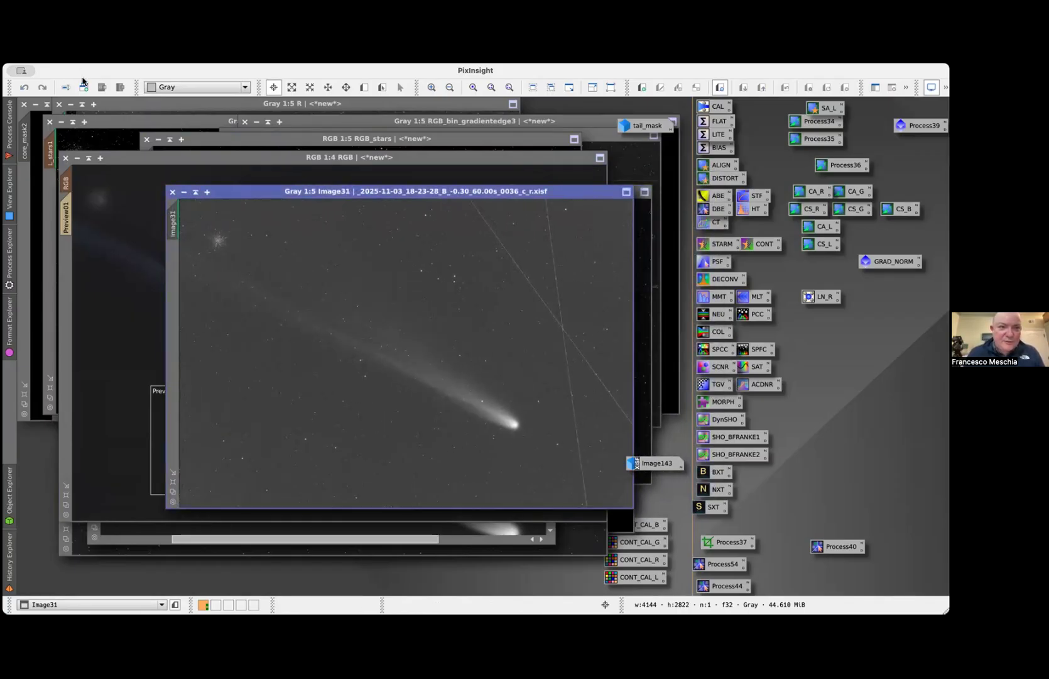
Open the calibrated B frames _2025-11-03_18-23-28_B_-0.30_60.00s_0036_c.xisf and _2025-11-03_19-10-32_B_0.00_60.00s_0045_c.xisf from the 60.00s FILTER-B folder
key("super+o")
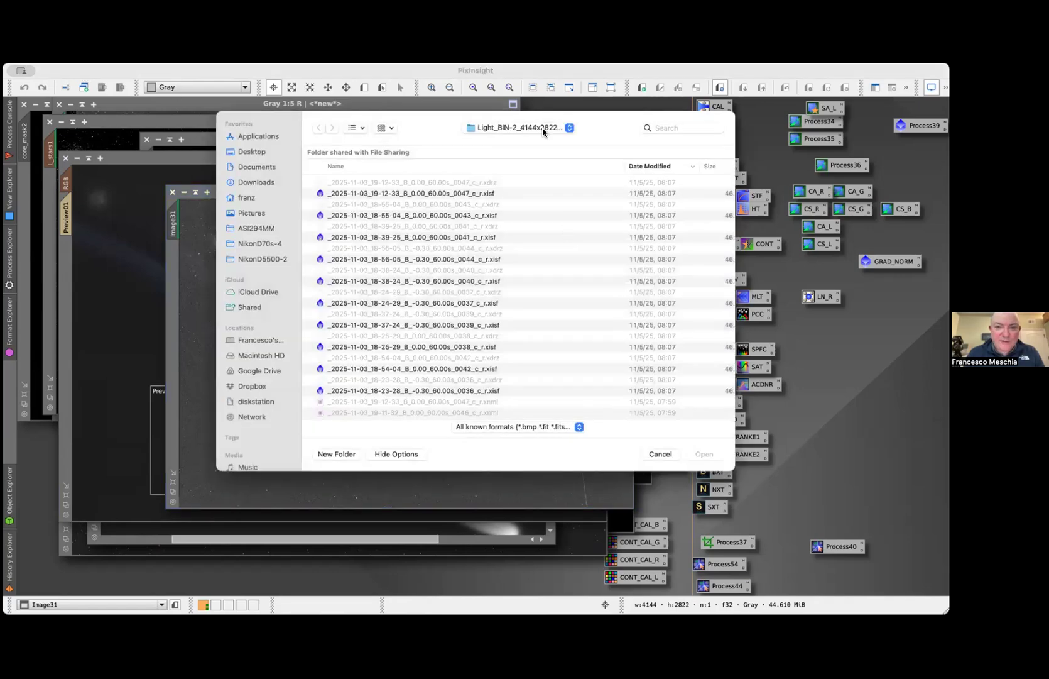
left_click(539, 130)
left_click(533, 154)
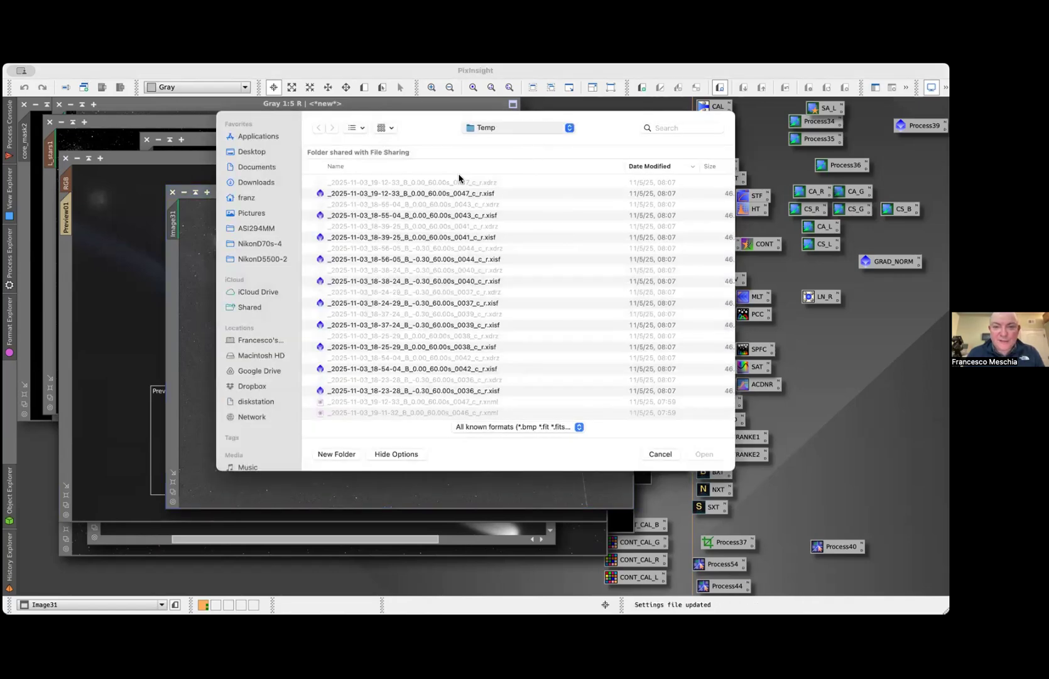
left_click(361, 228)
double_click(363, 229)
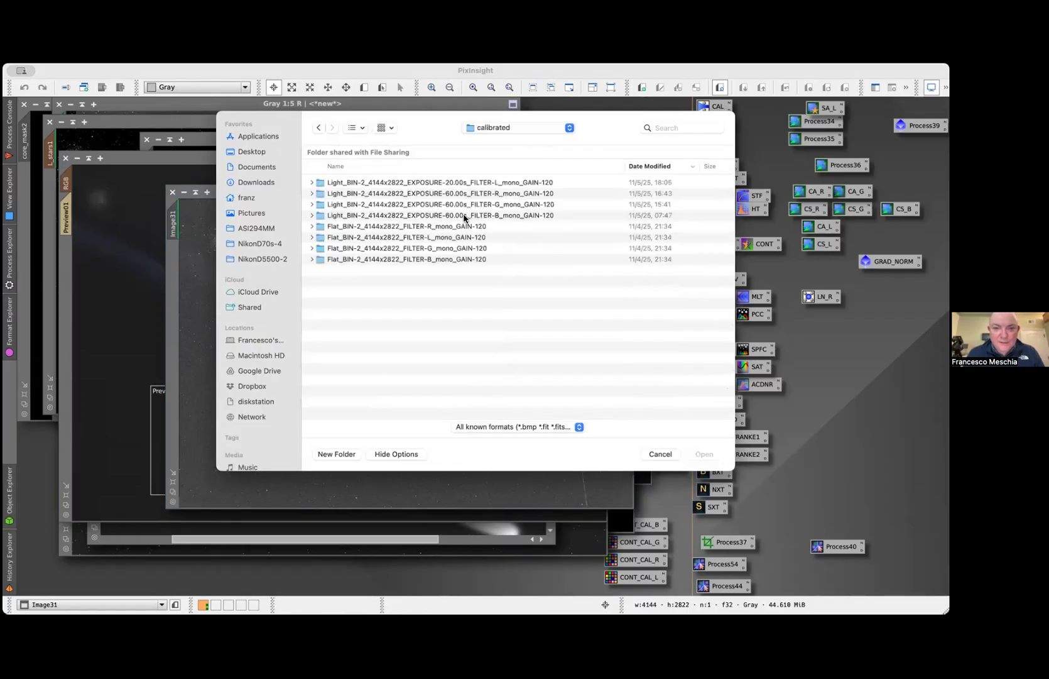
double_click(501, 215)
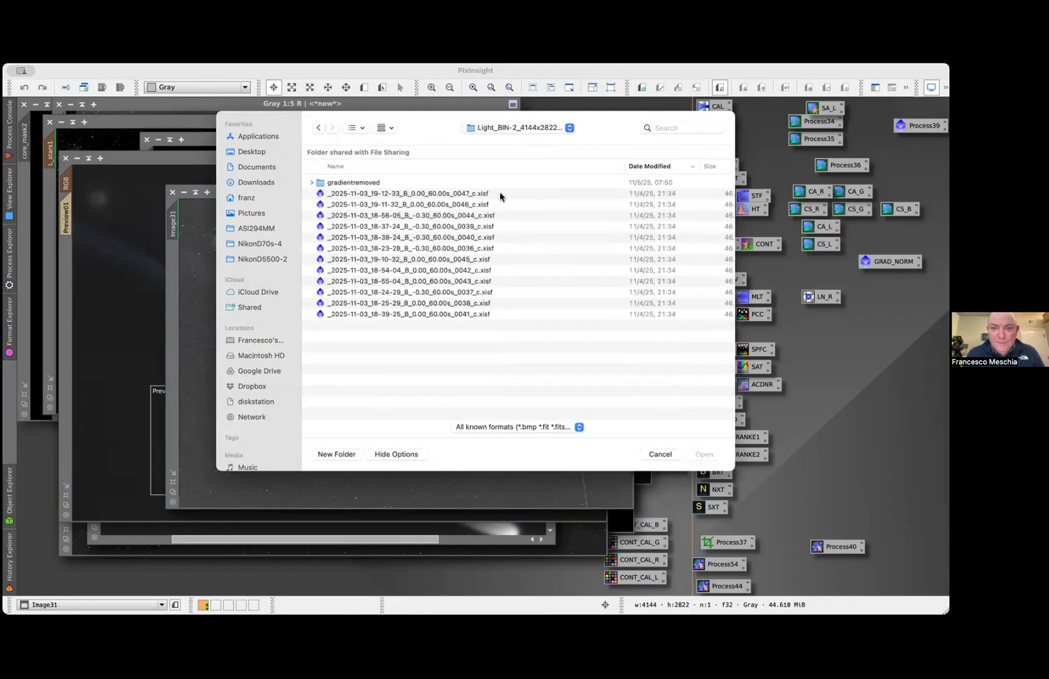
left_click(475, 261)
left_click(481, 248, "super")
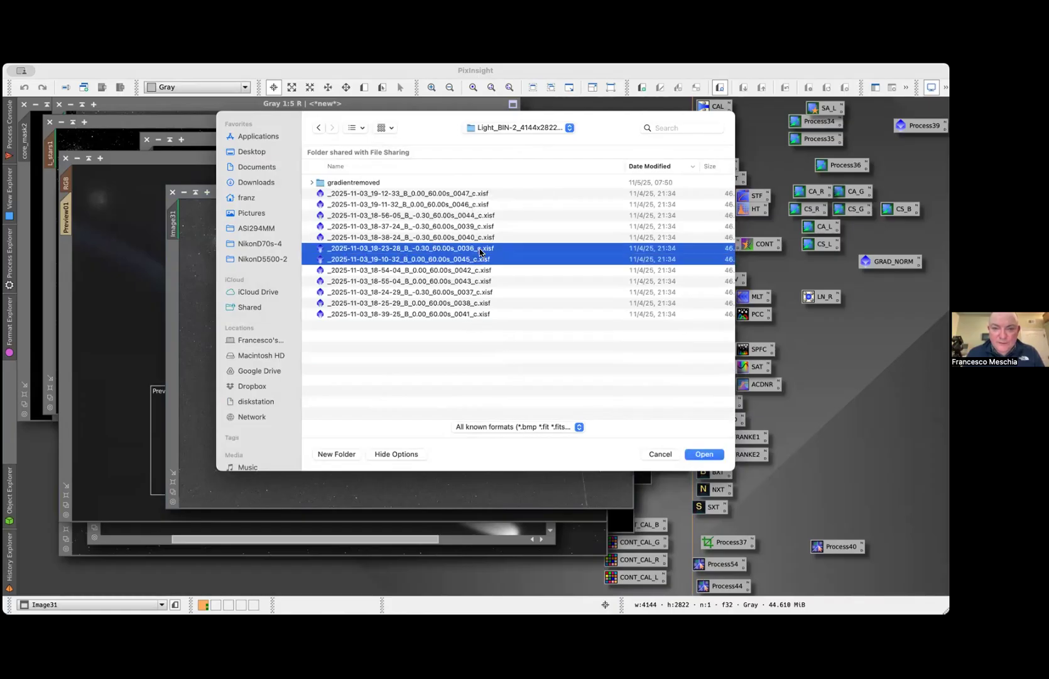
left_click(705, 454)
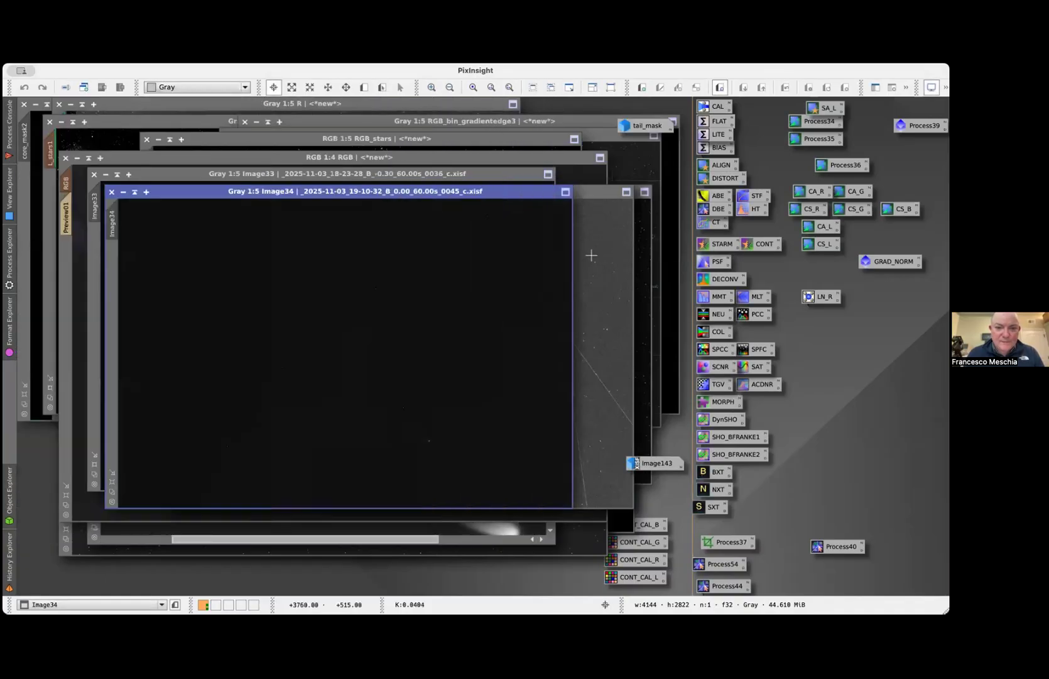
Auto-stretch the calibrated B frames 0045 and 0036, and set their windows apart for comparison
left_click_drag(375, 194, 442, 206)
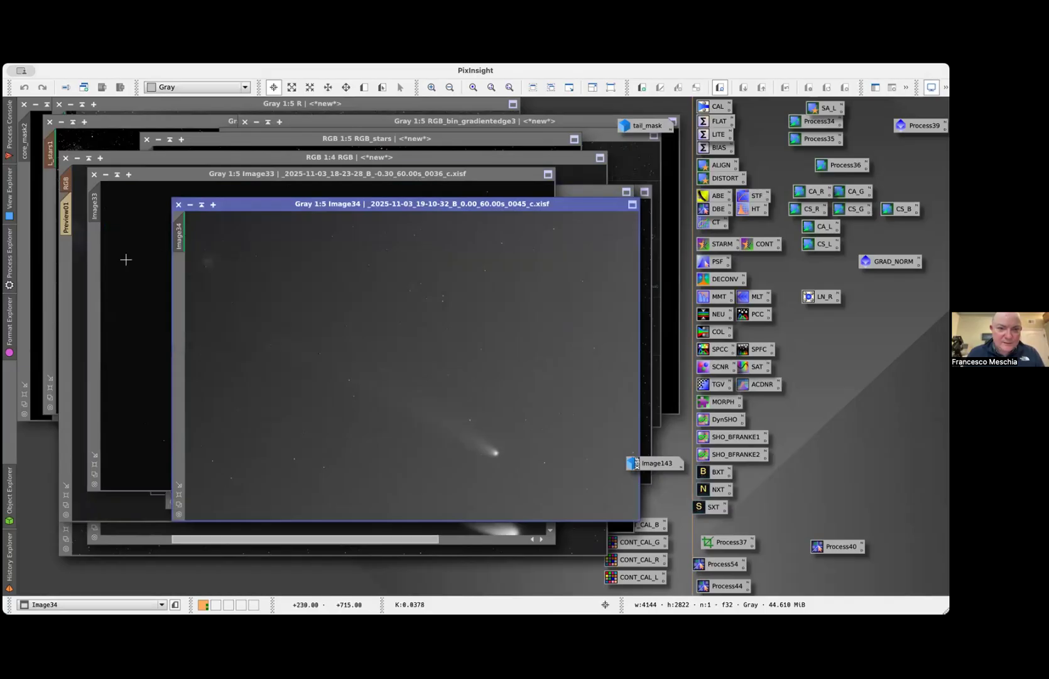
left_click(197, 178)
left_click_drag(194, 171, 400, 164)
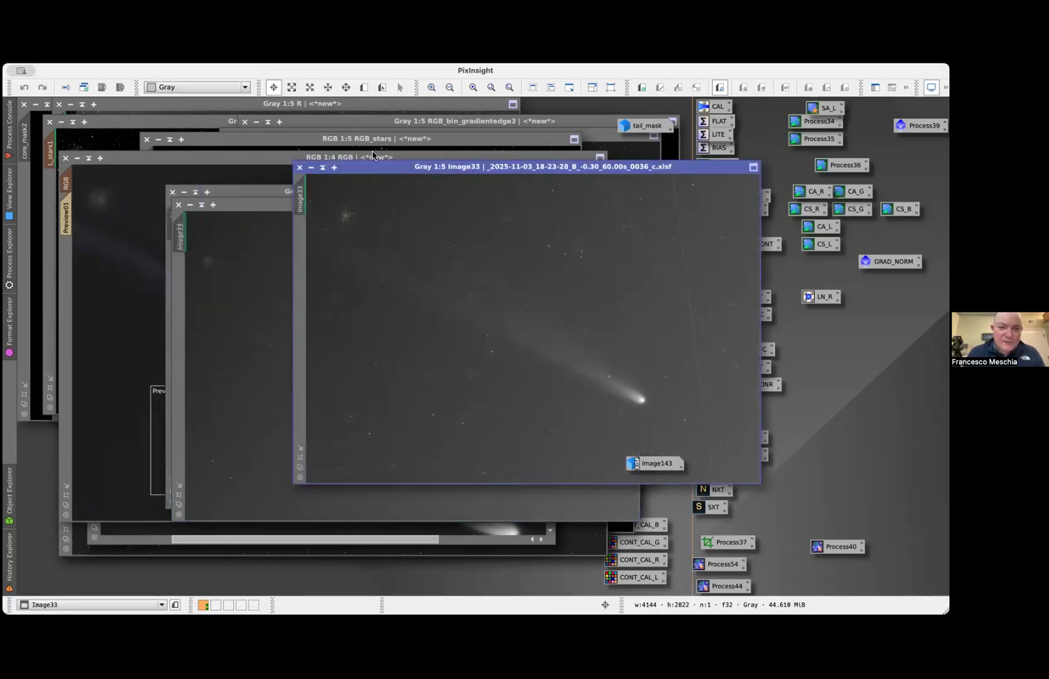
left_click_drag(375, 167, 387, 276)
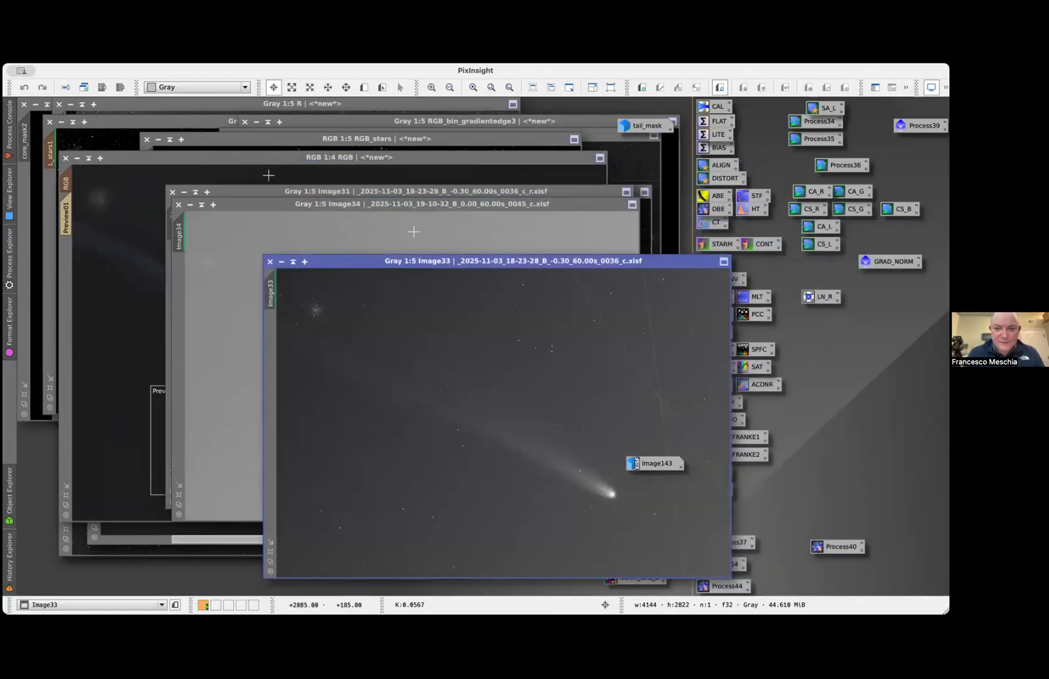
left_click_drag(421, 207, 337, 142)
left_click(591, 262)
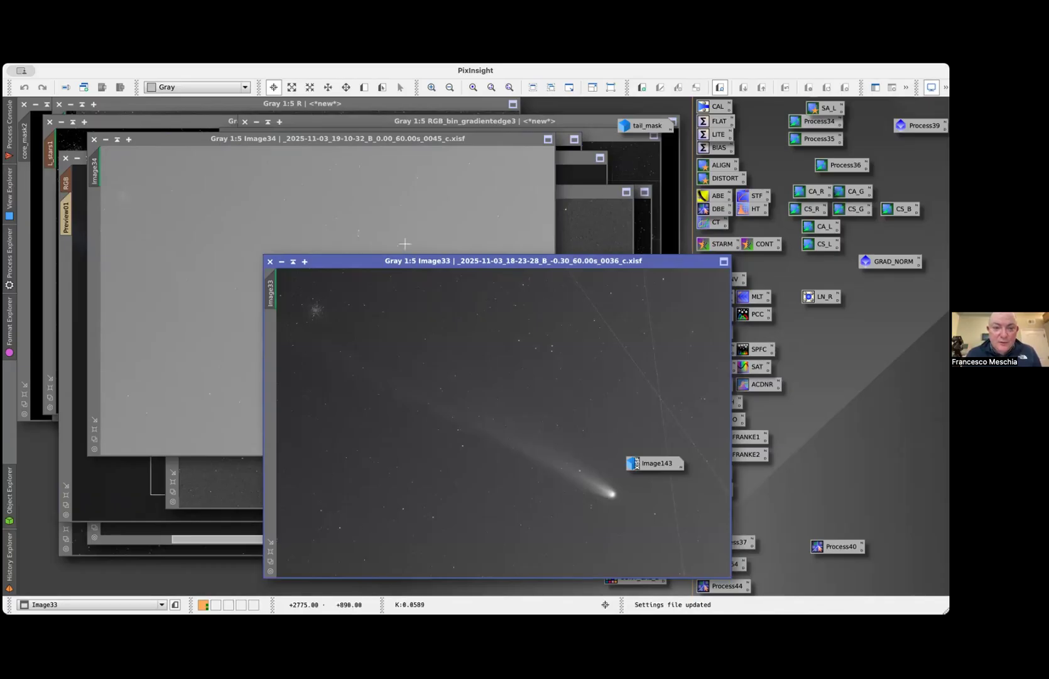
left_click(408, 242)
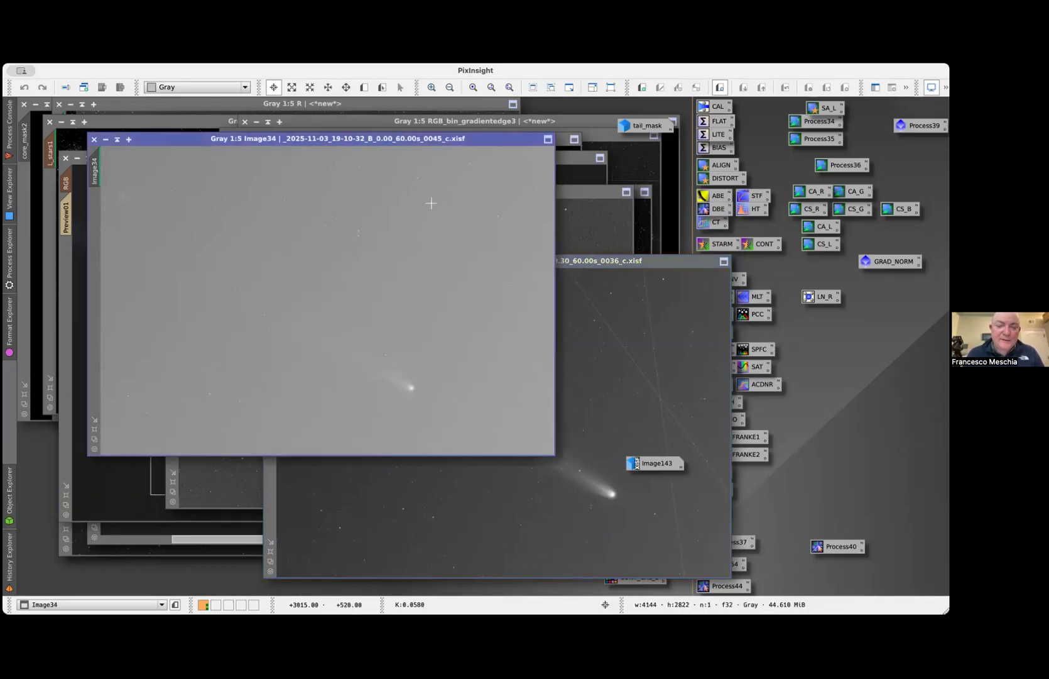
key("super+a")
Bring the calibrated B frames 0036 and 0045 to the front in turn to compare their background gradients
left_click_drag(591, 266, 481, 192)
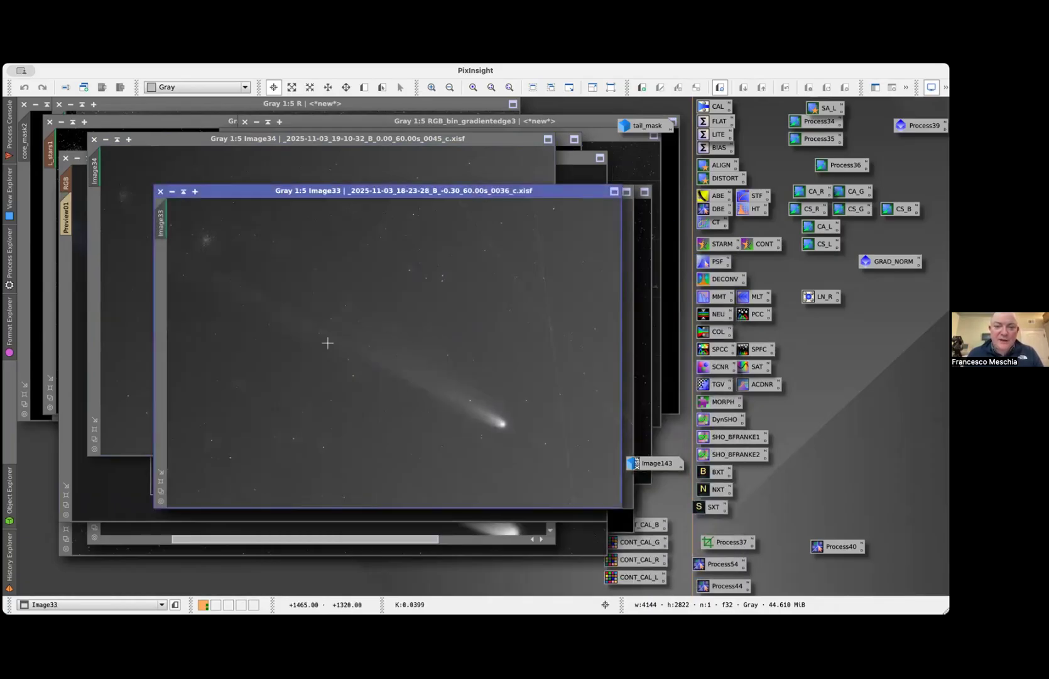
left_click_drag(417, 191, 484, 278)
left_click(478, 222)
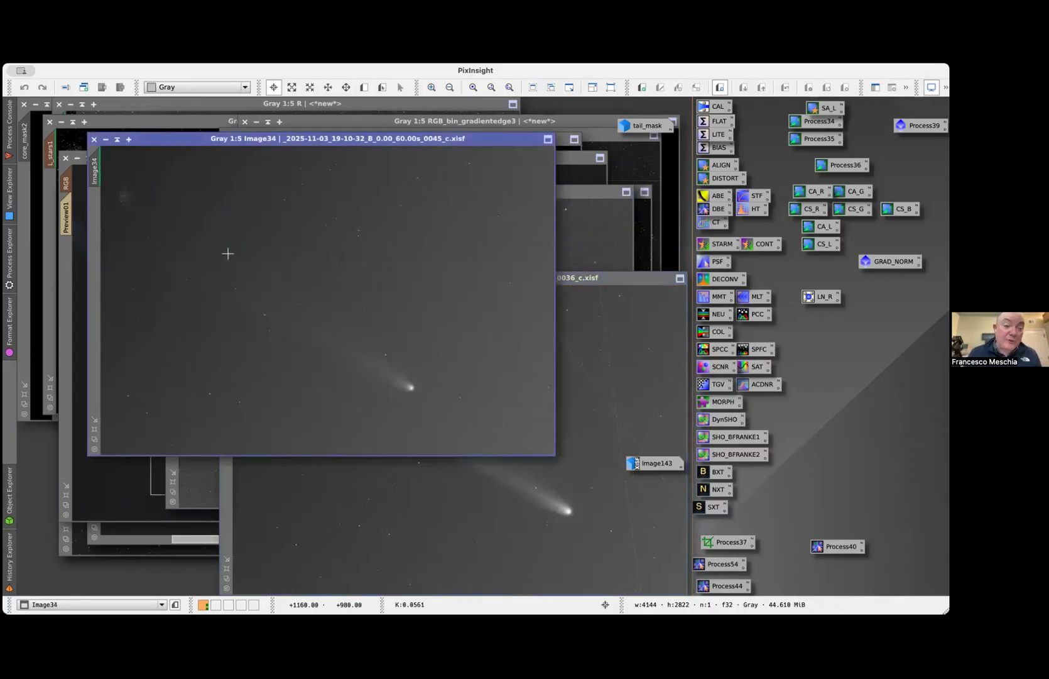
left_click(576, 281)
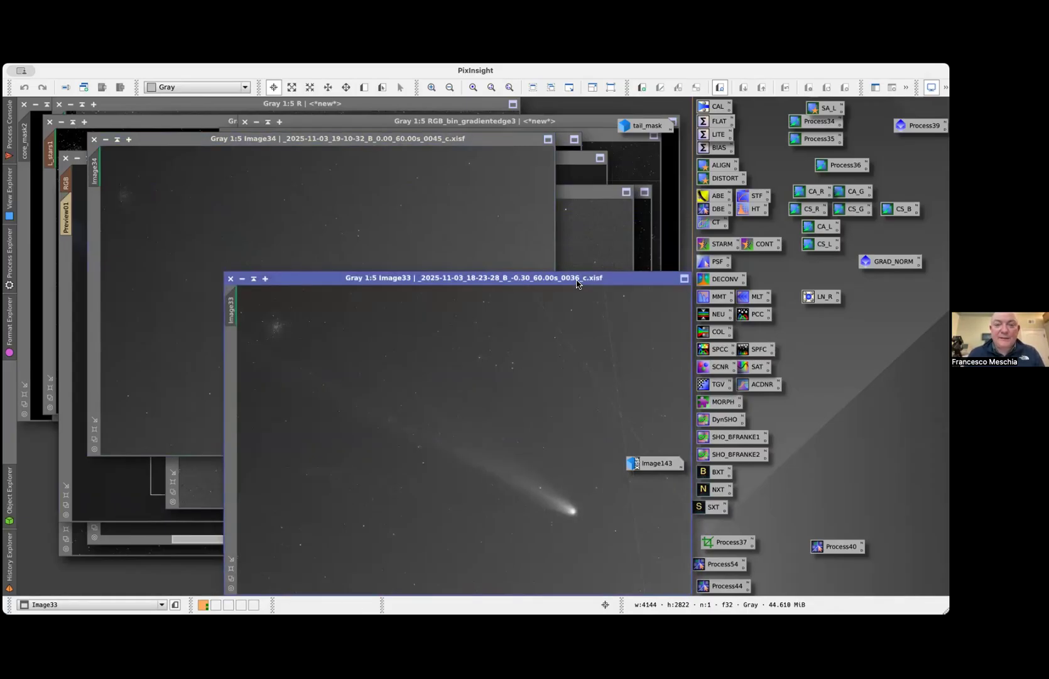
left_click_drag(577, 281, 533, 218)
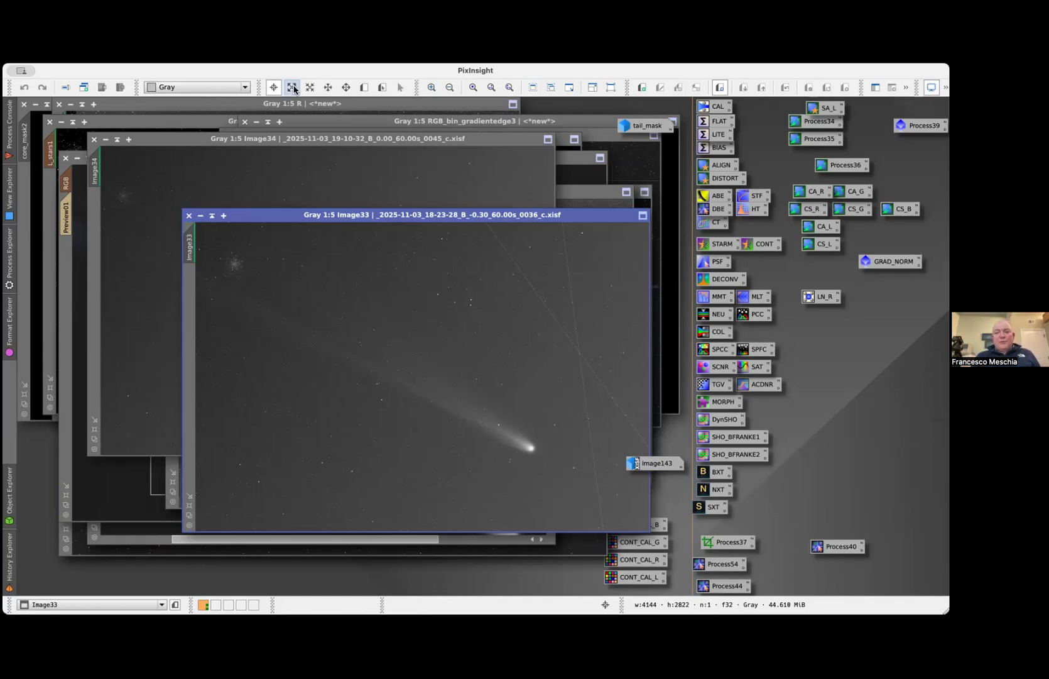
left_click_drag(338, 218, 267, 164)
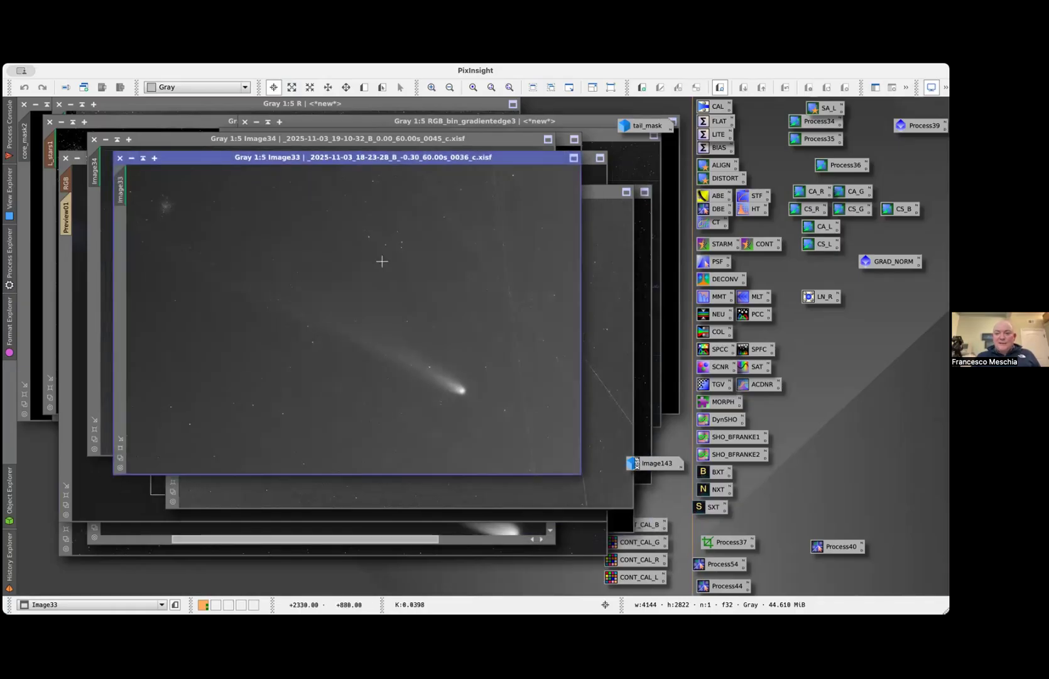
Restore the minimized Image143 window and open the GRAD_NORM process container
double_click(653, 463)
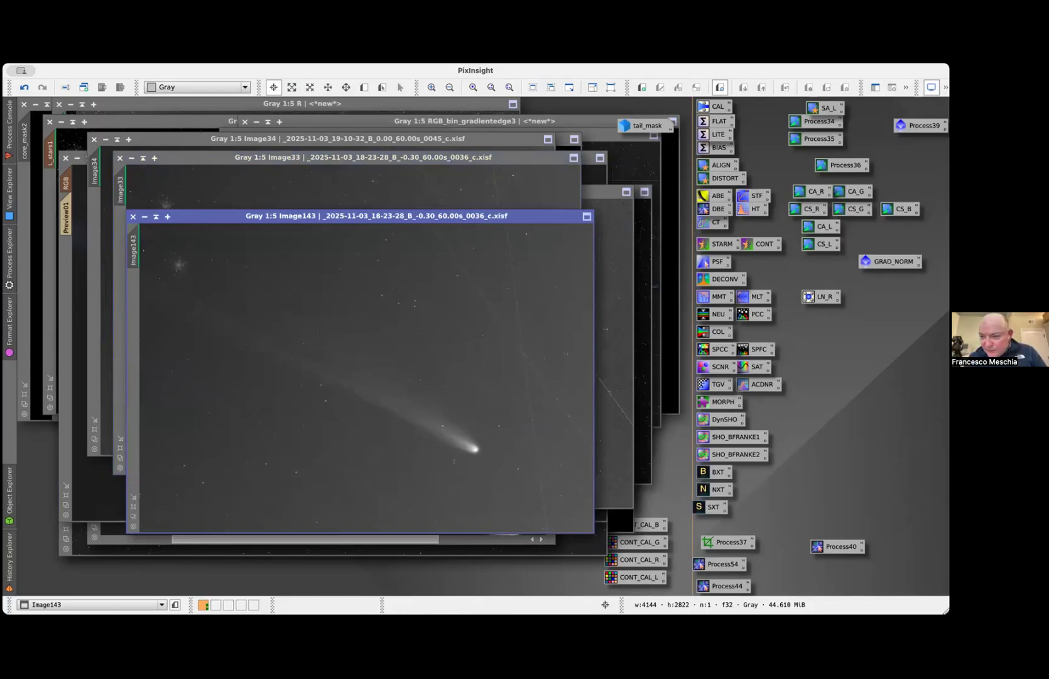
double_click(892, 261)
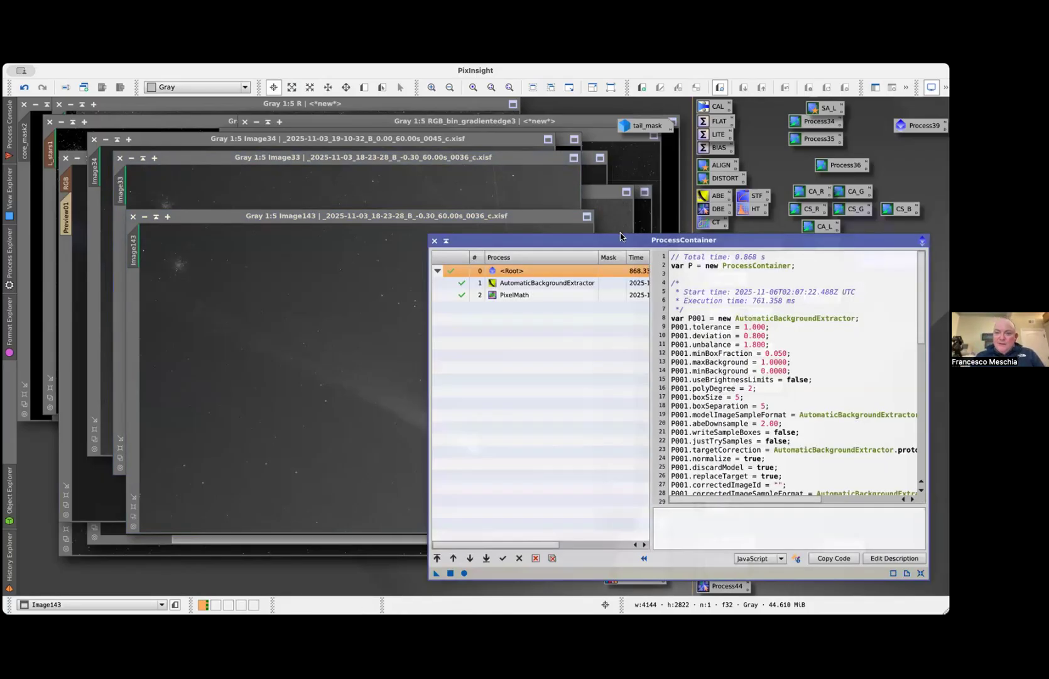
left_click_drag(624, 240, 617, 150)
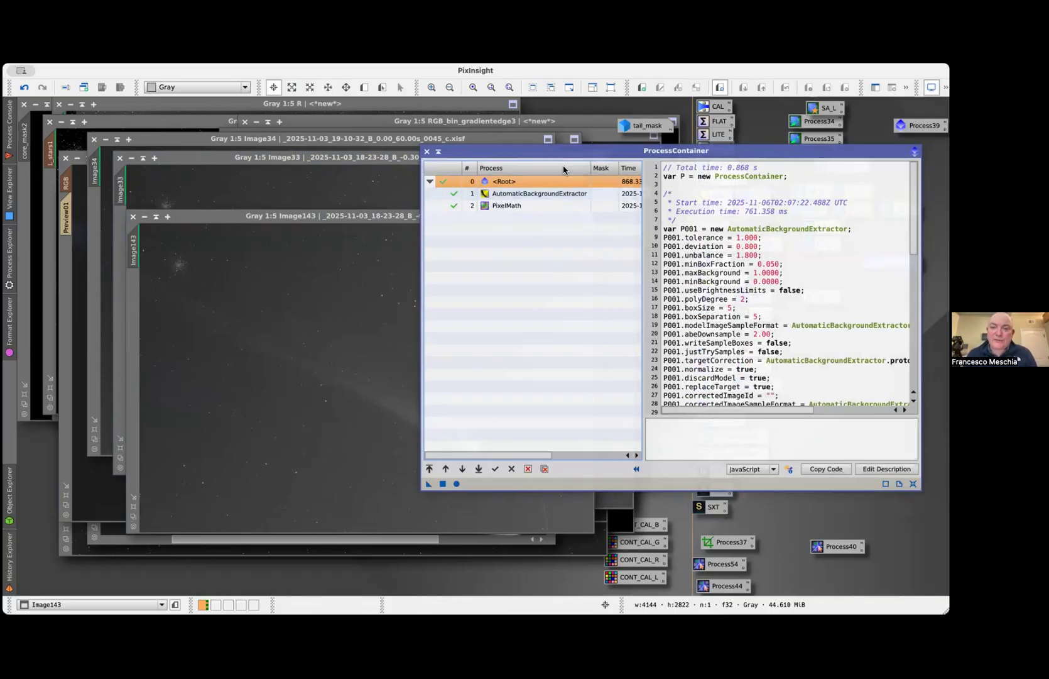
Open the container's AutomaticBackgroundExtractor instance to examine its function degree, and close it
left_click(491, 196)
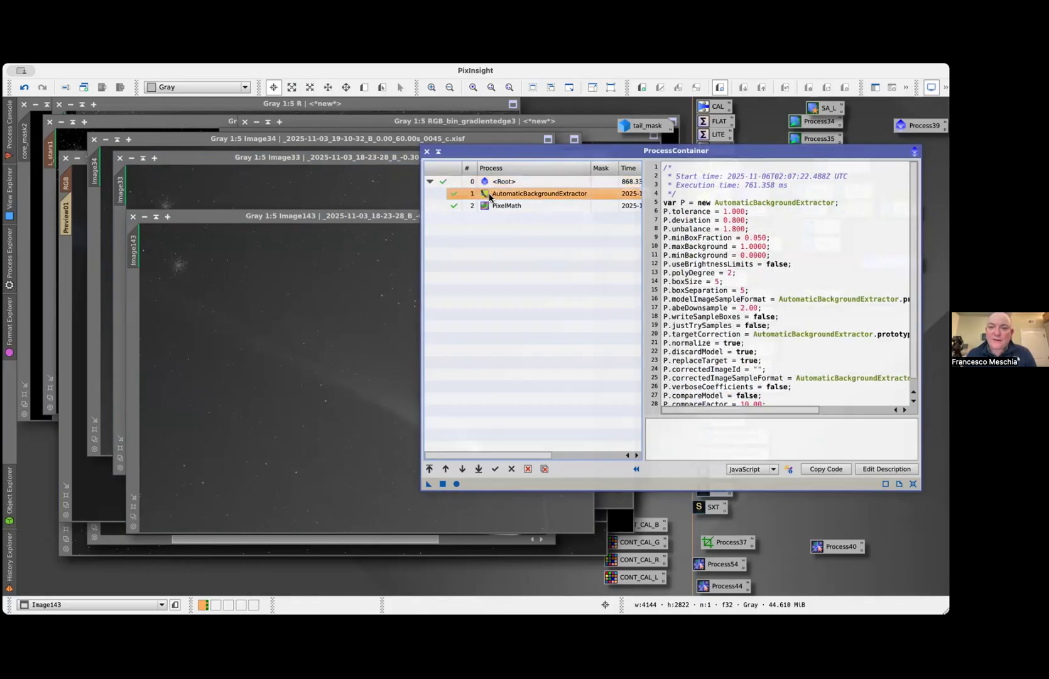
double_click(491, 196)
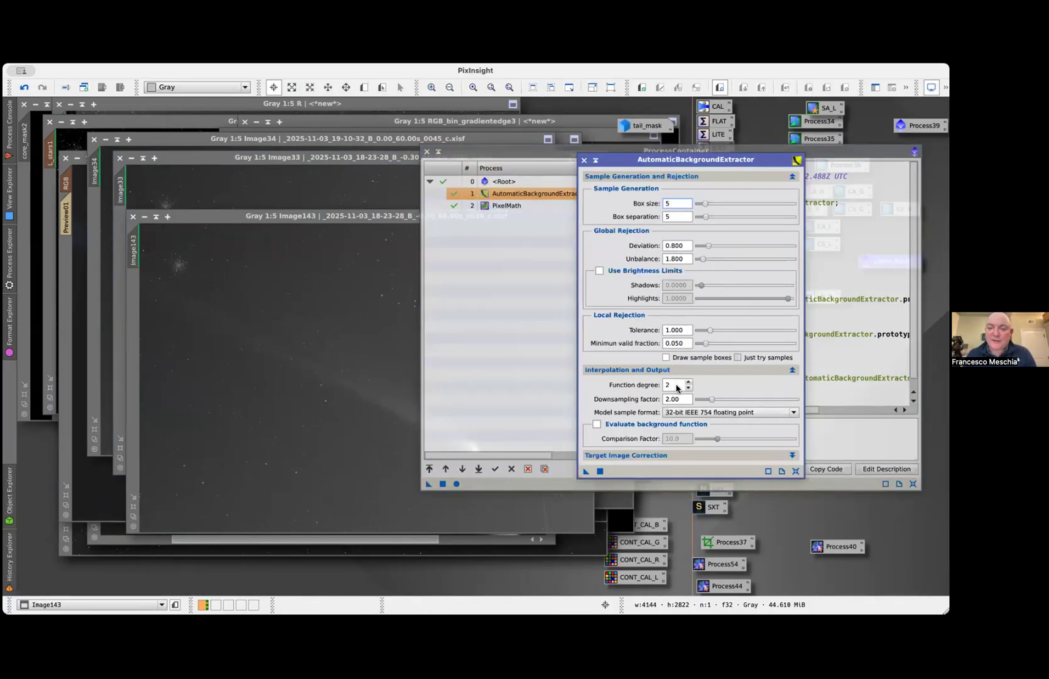
mouse_move(675, 386)
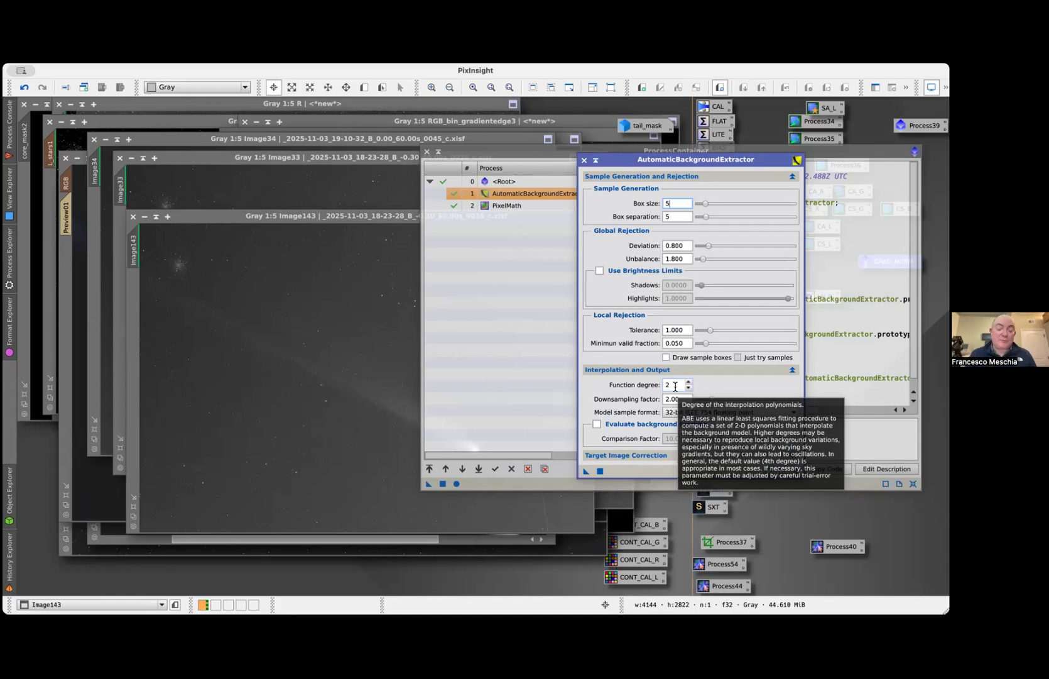
left_click(675, 386)
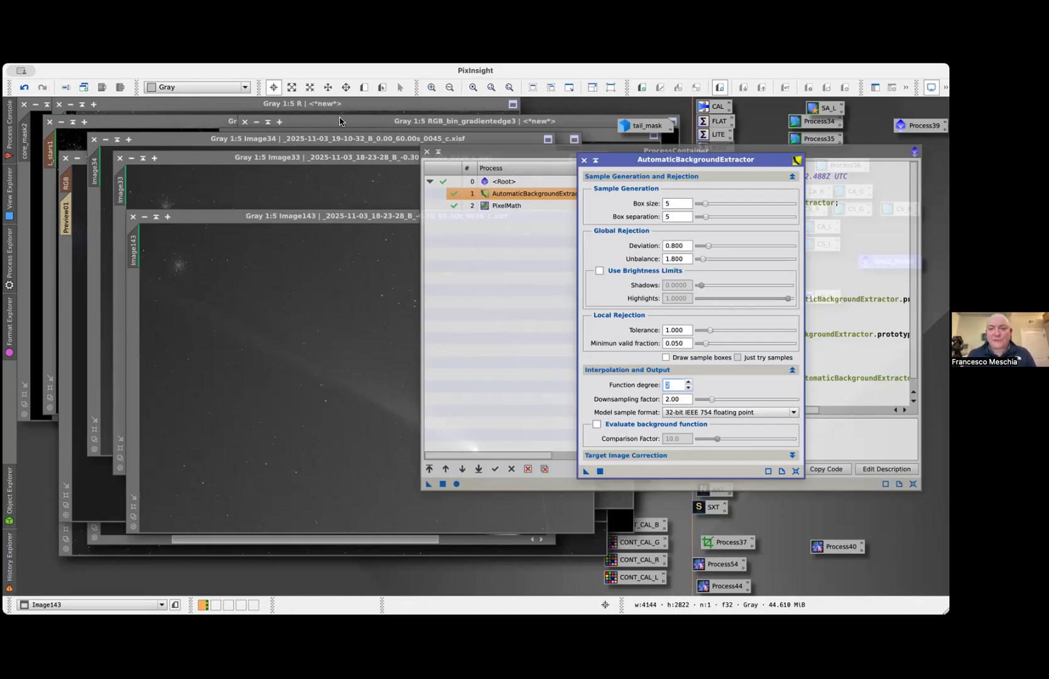
left_click(584, 161)
Examine the container's PixelMath expression against the Image143 reference frame, and close the ProcessContainer window
left_click(487, 205)
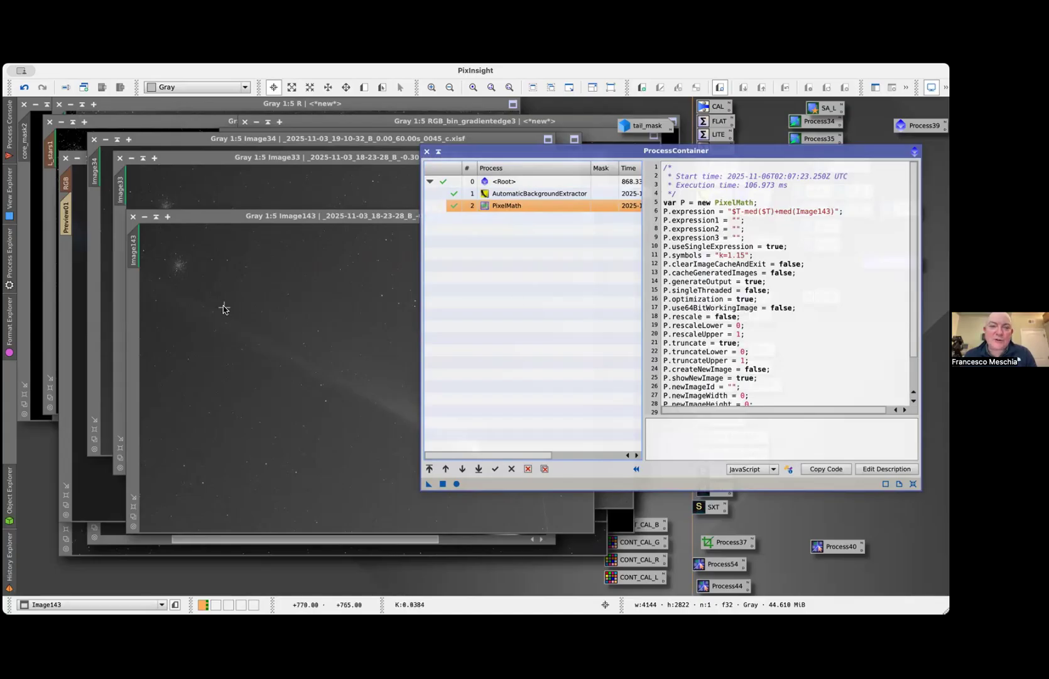
left_click_drag(210, 216, 180, 158)
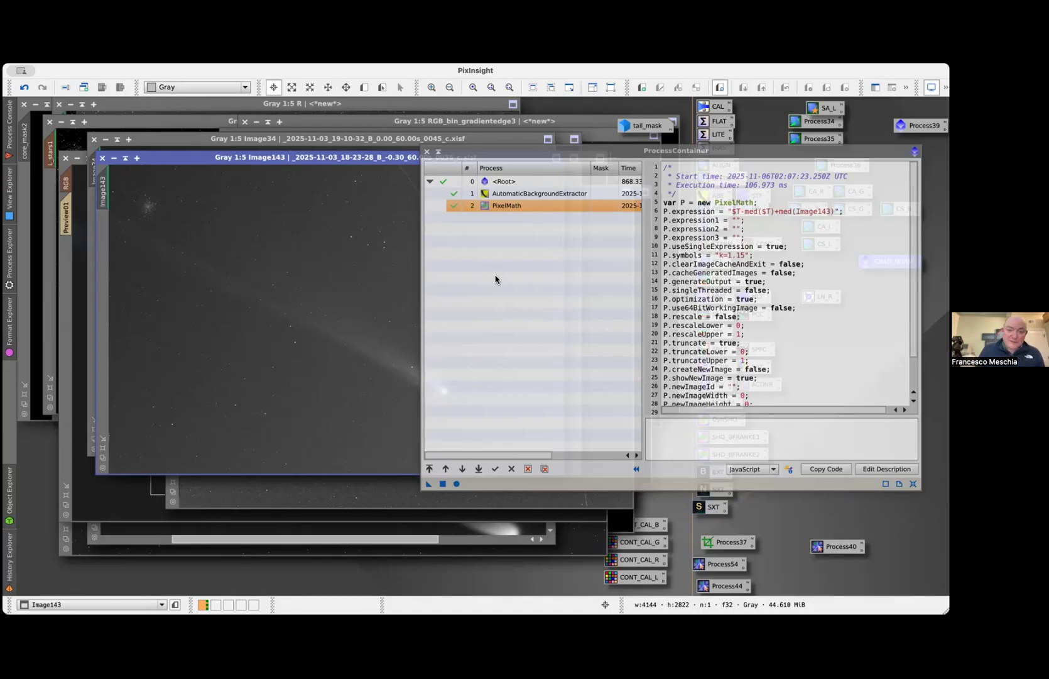
left_click(427, 154)
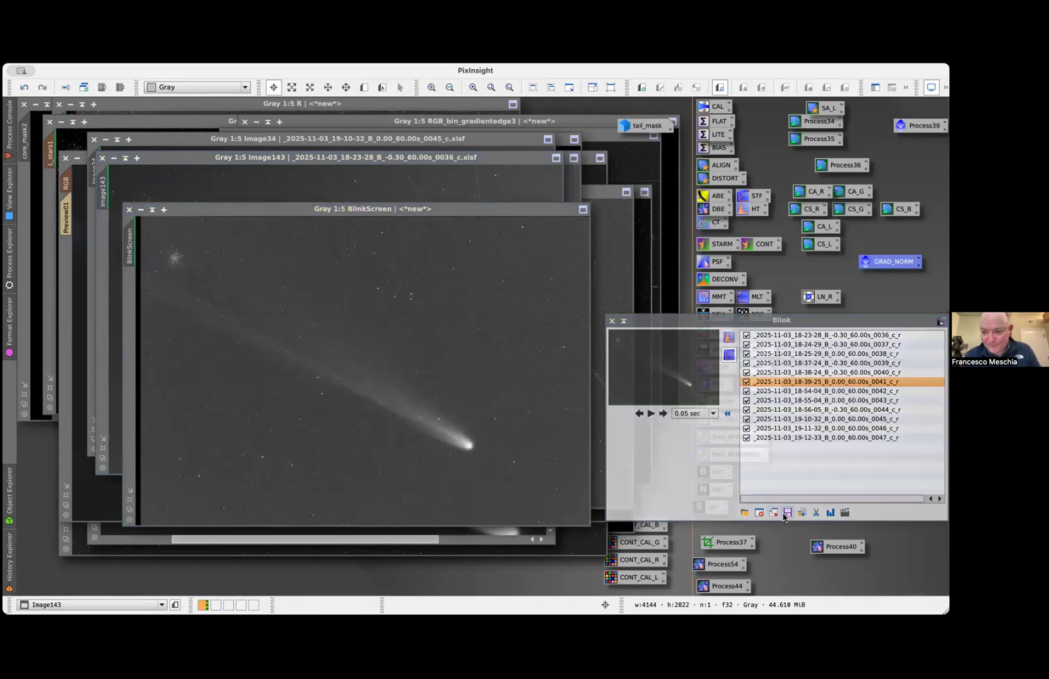
Clear the registered frames from Blink, and load all XISF frames from the B folder inside cometaligned
left_click(774, 512)
left_click(745, 511)
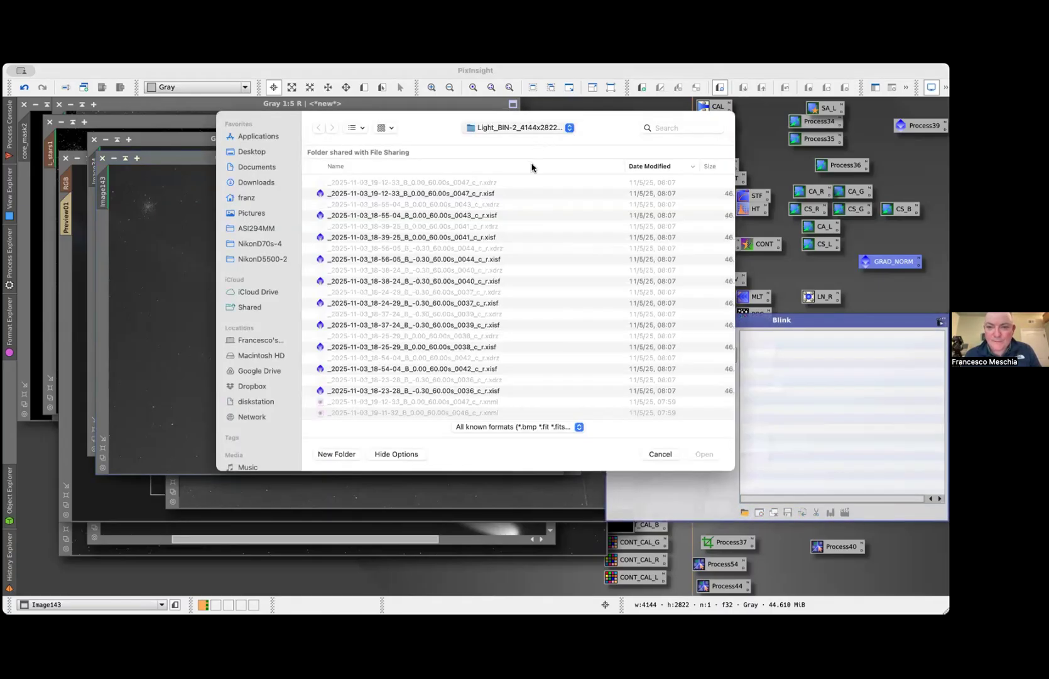
key("super+Up")
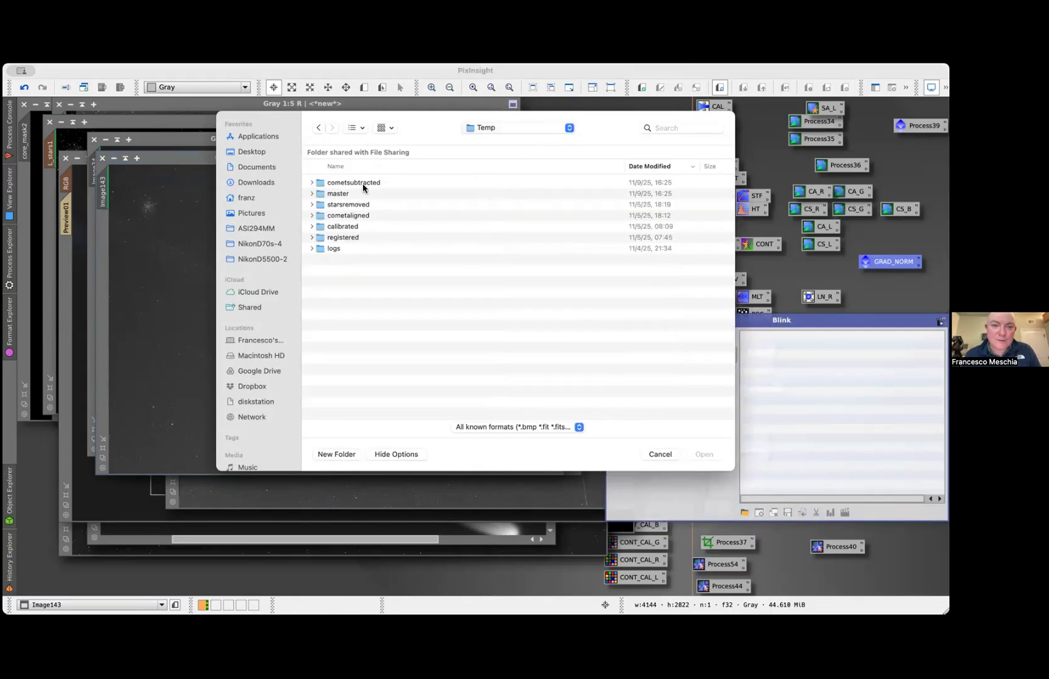
double_click(350, 216)
left_click(341, 193)
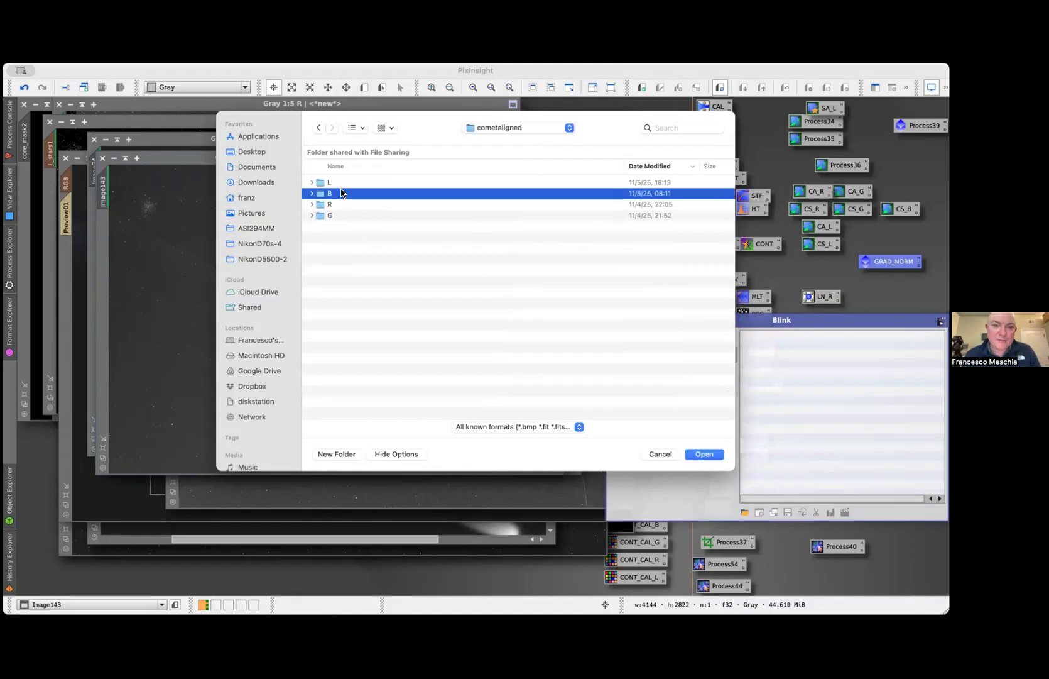
double_click(342, 193)
left_click(402, 184)
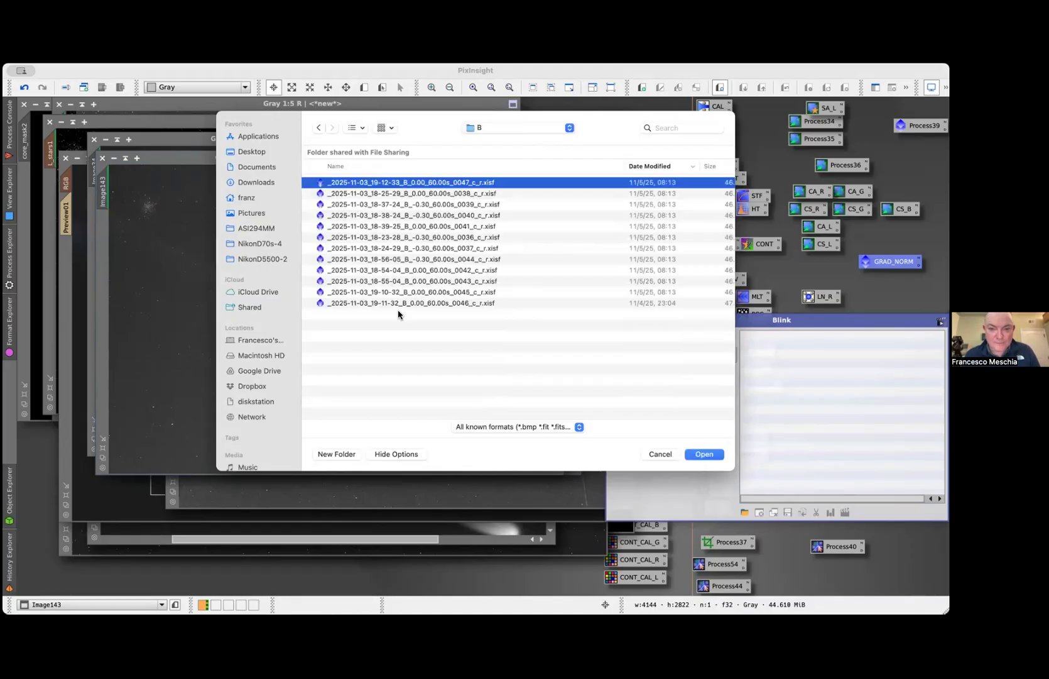
left_click(399, 304, "shift")
left_click(711, 453)
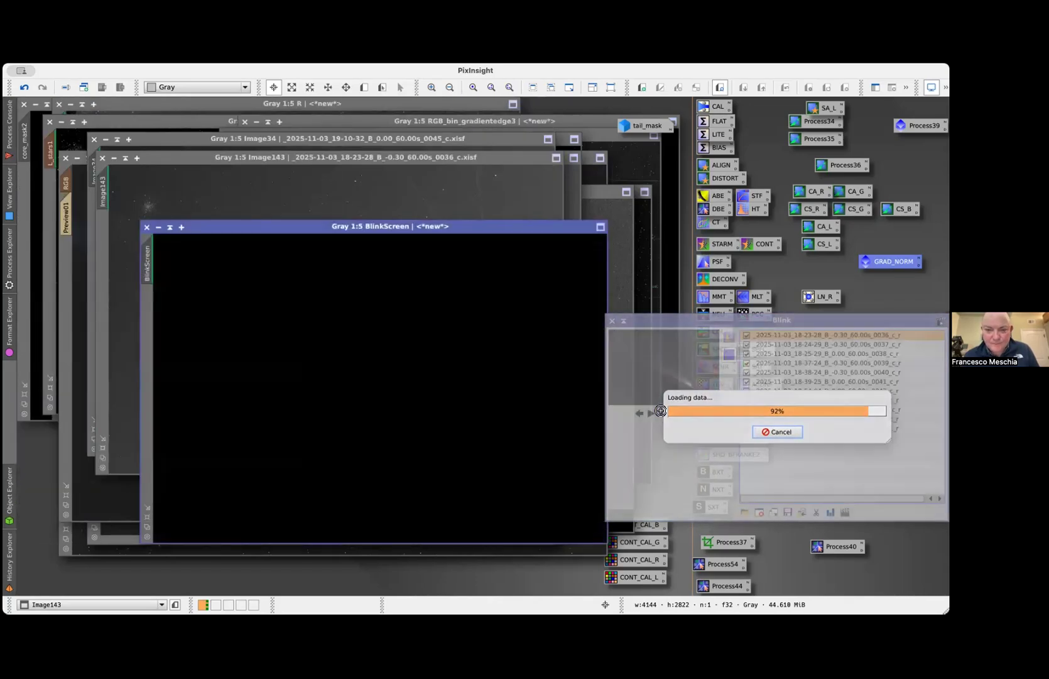
Blink repeatedly through the comet-aligned B frames to check that the comet nucleus stays fixed, and close Blink
left_click(663, 413)
left_click(663, 412)
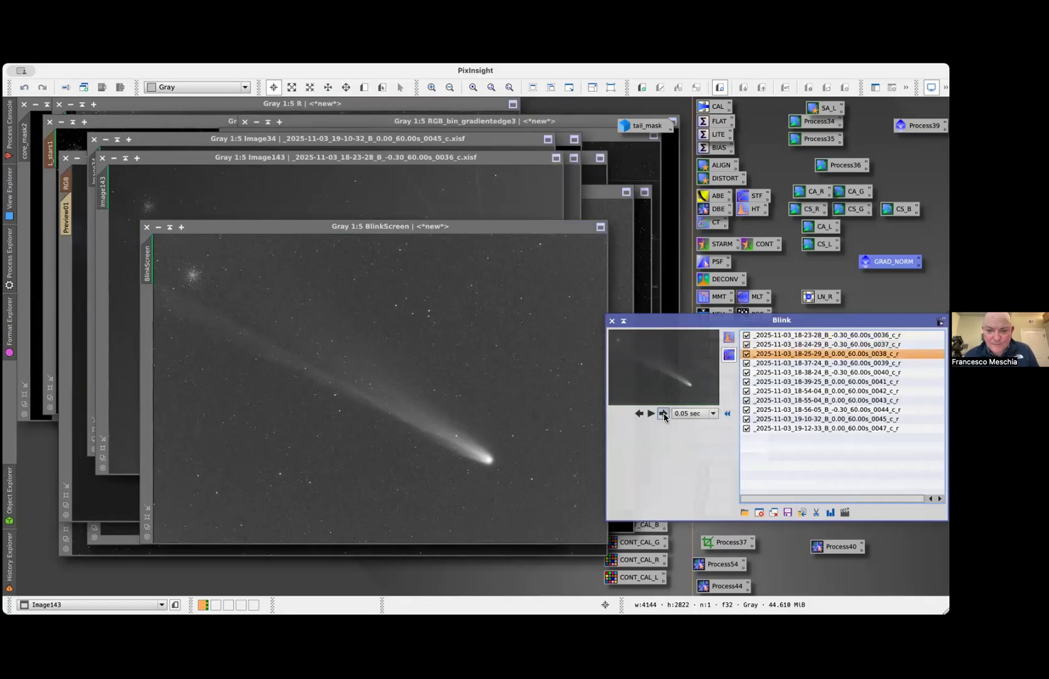
left_click(663, 413)
left_click(663, 413)
left_click(663, 413)
left_click(663, 413)
left_click(663, 413)
left_click(663, 413)
left_click(663, 413)
left_click(663, 413)
left_click(663, 413)
left_click(663, 413)
left_click(662, 413)
left_click(663, 413)
left_click(663, 413)
left_click(663, 413)
left_click(663, 413)
left_click(662, 413)
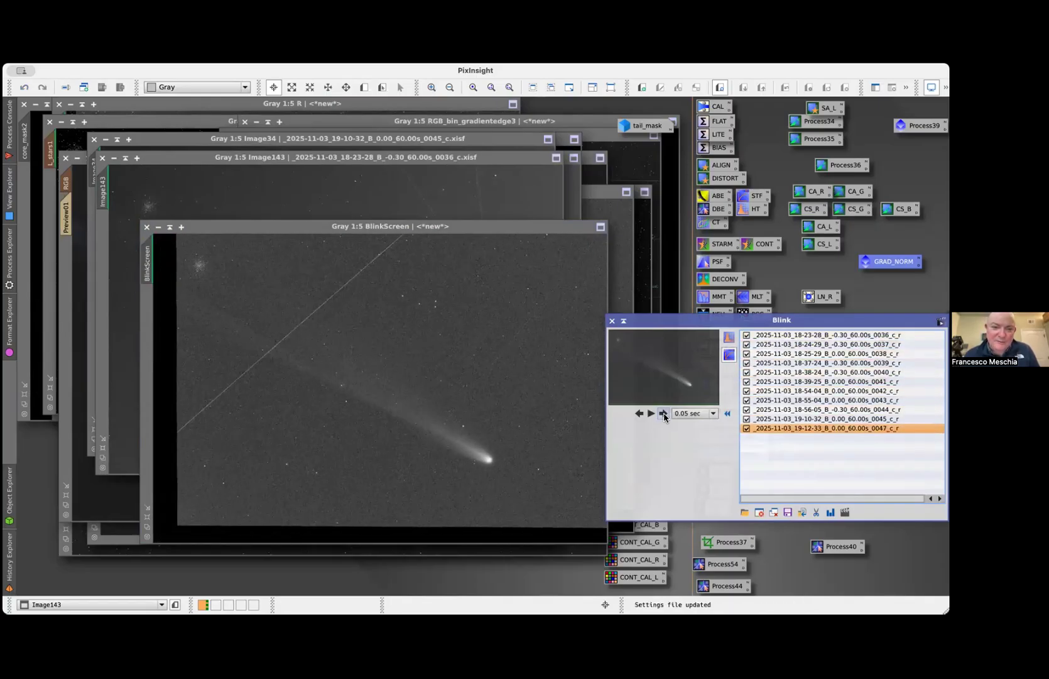
left_click(663, 413)
left_click(663, 413)
left_click(662, 413)
left_click(663, 412)
left_click(663, 413)
left_click(663, 413)
left_click(663, 412)
left_click(663, 413)
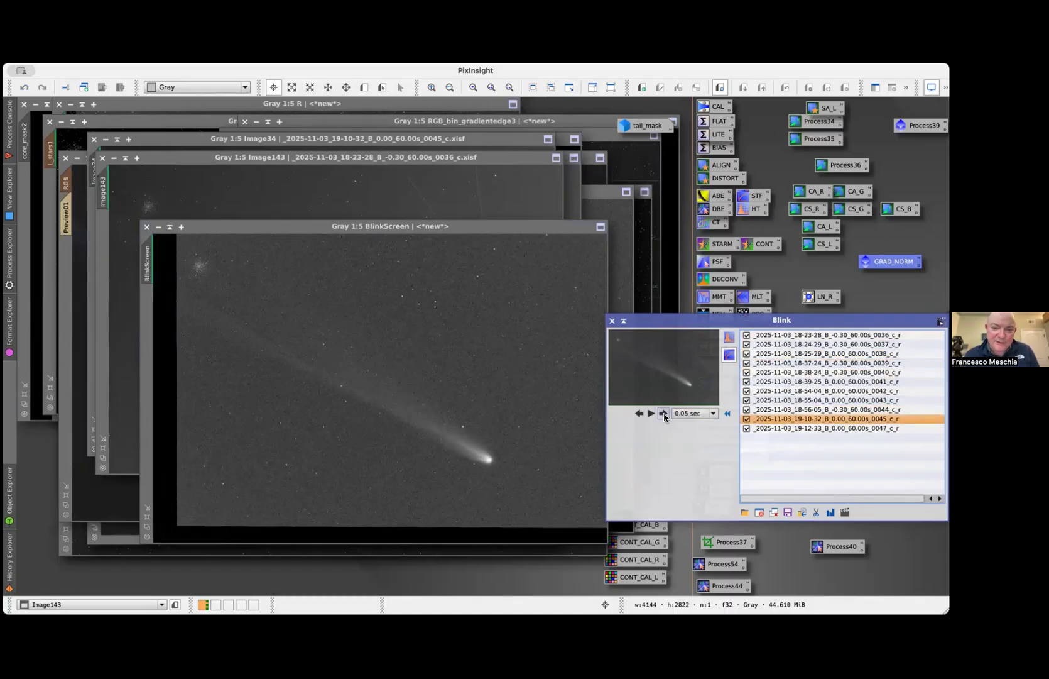
left_click(663, 413)
left_click(663, 413)
left_click(663, 413)
left_click(663, 412)
left_click(663, 413)
left_click(663, 412)
left_click(663, 413)
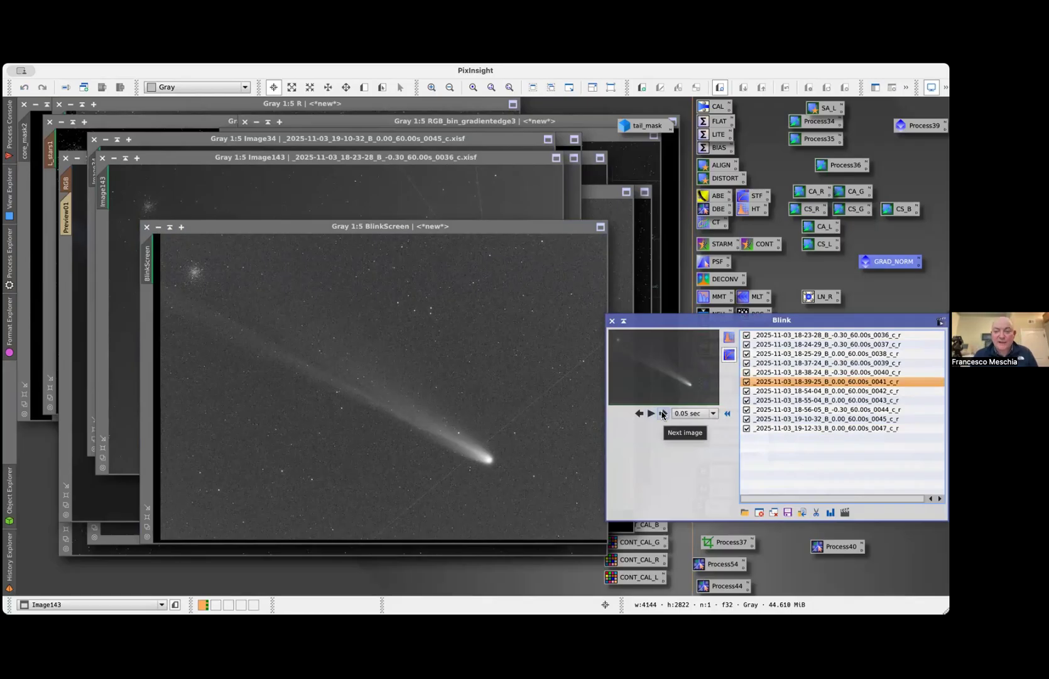
left_click(663, 413)
left_click(663, 413)
left_click(663, 412)
left_click(663, 413)
left_click(663, 413)
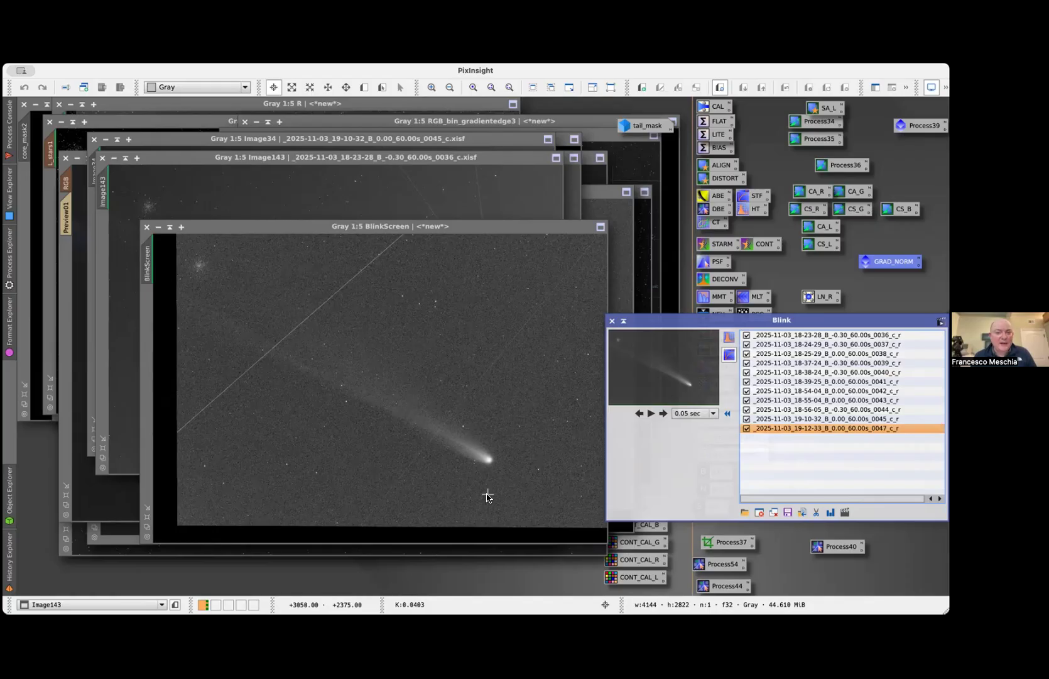
left_click(611, 322)
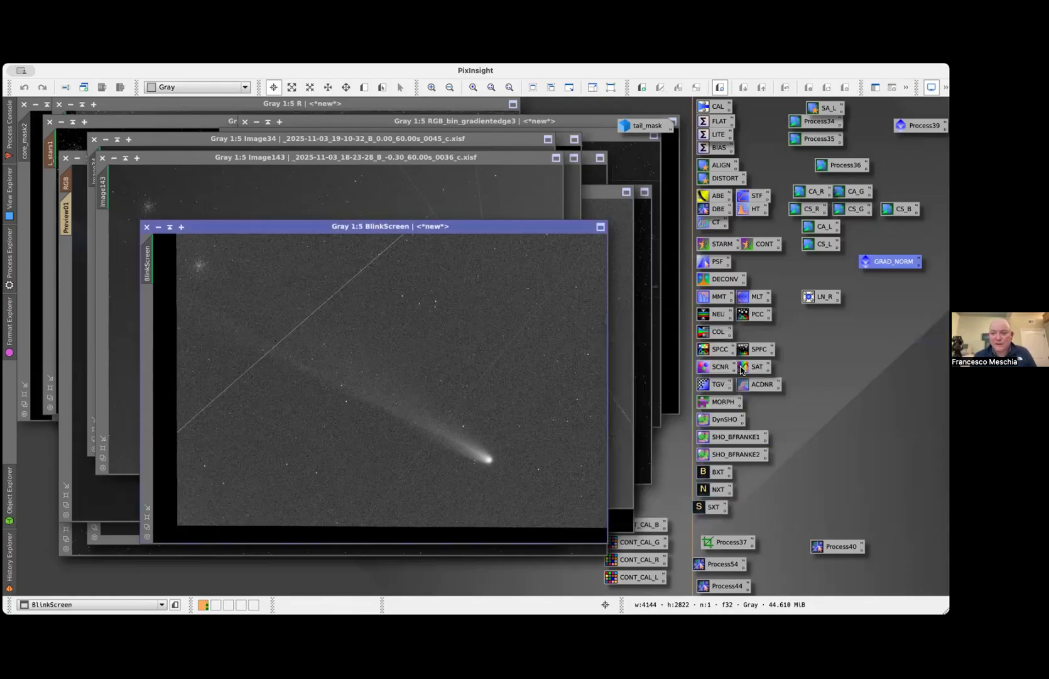
Open the LN_R LocalNormalization instance to examine its scale, output settings and target file names, and close it
double_click(817, 301)
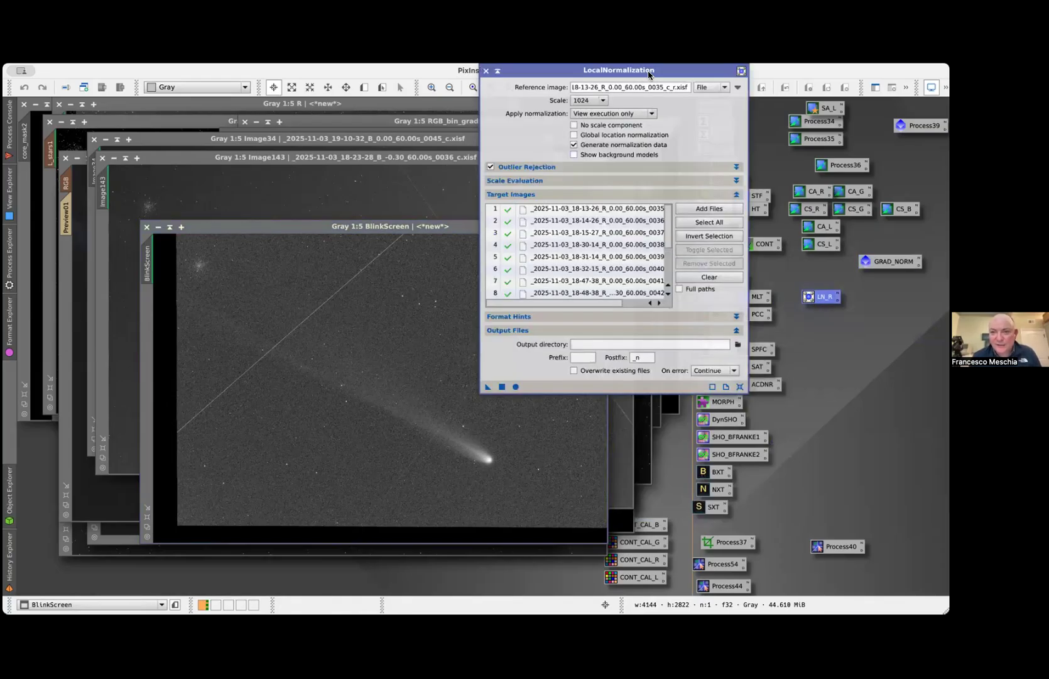
left_click_drag(648, 74, 427, 115)
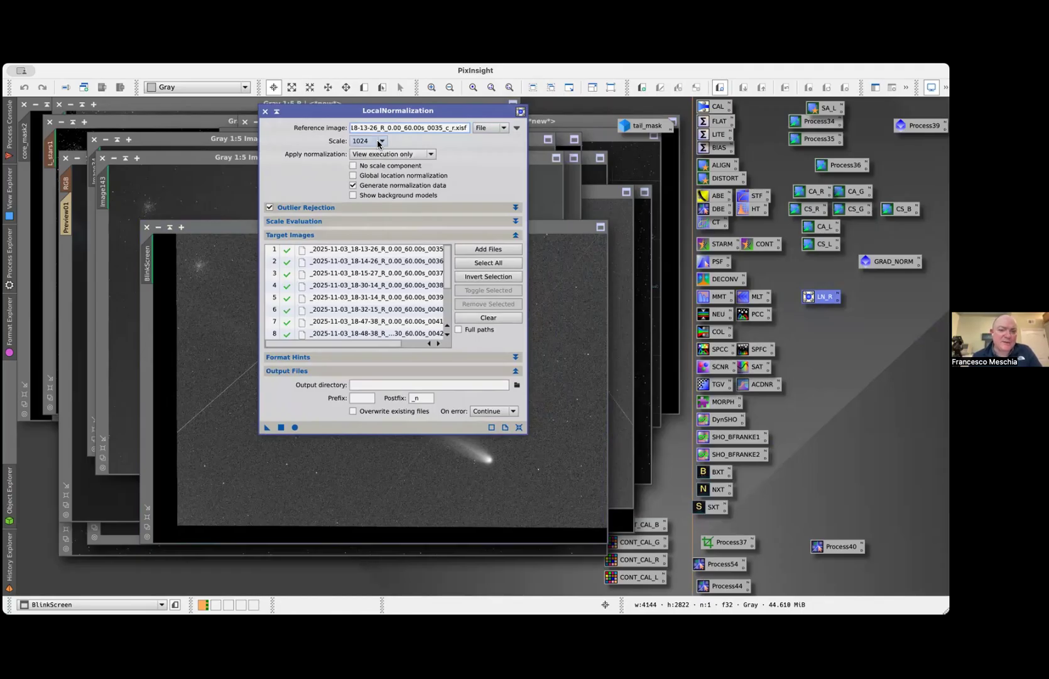
mouse_move(379, 143)
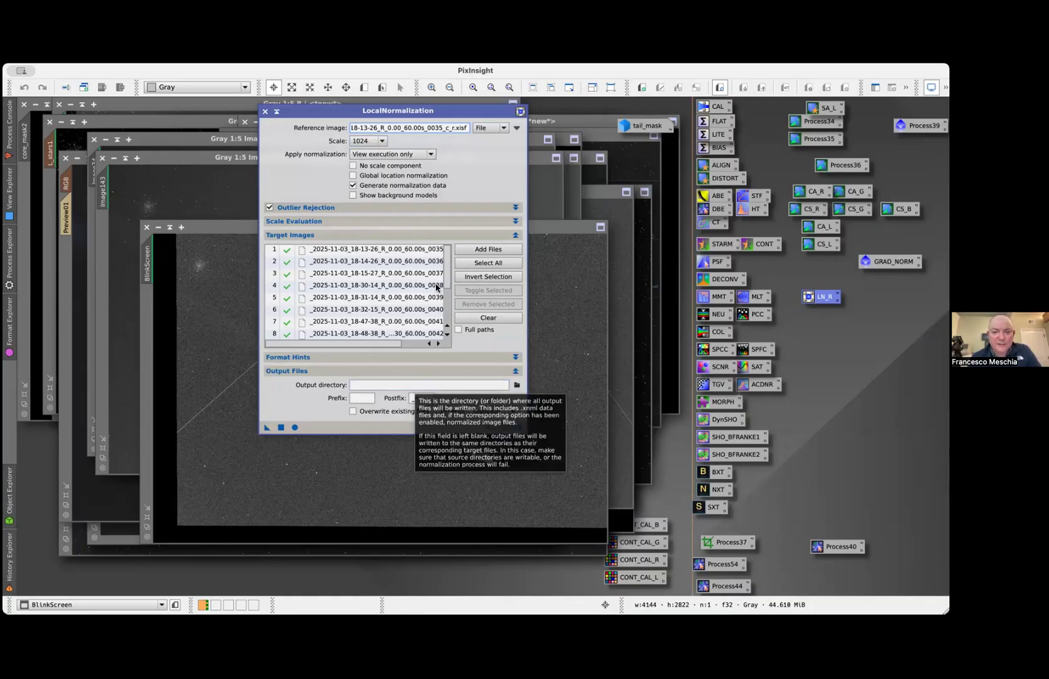
scroll(407, 294, "right", 3)
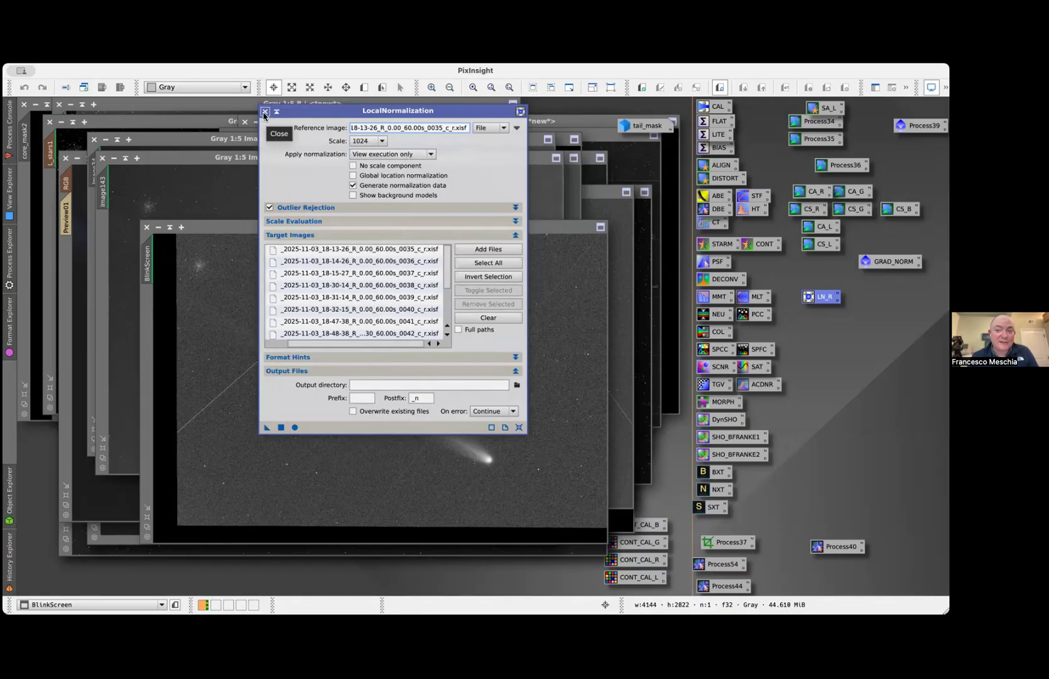
left_click(264, 113)
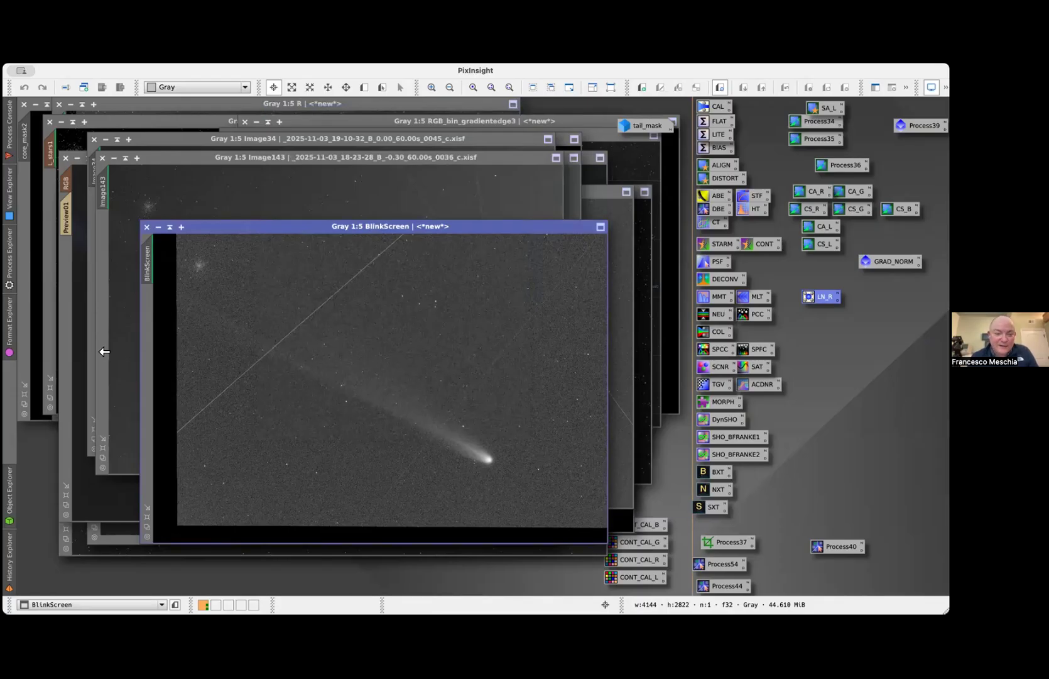
Display the comet_B processing history, expand its initial state, and open the recorded ImageIntegration instance
left_click(9, 552)
left_click(91, 587)
scroll(103, 439, "down", 3)
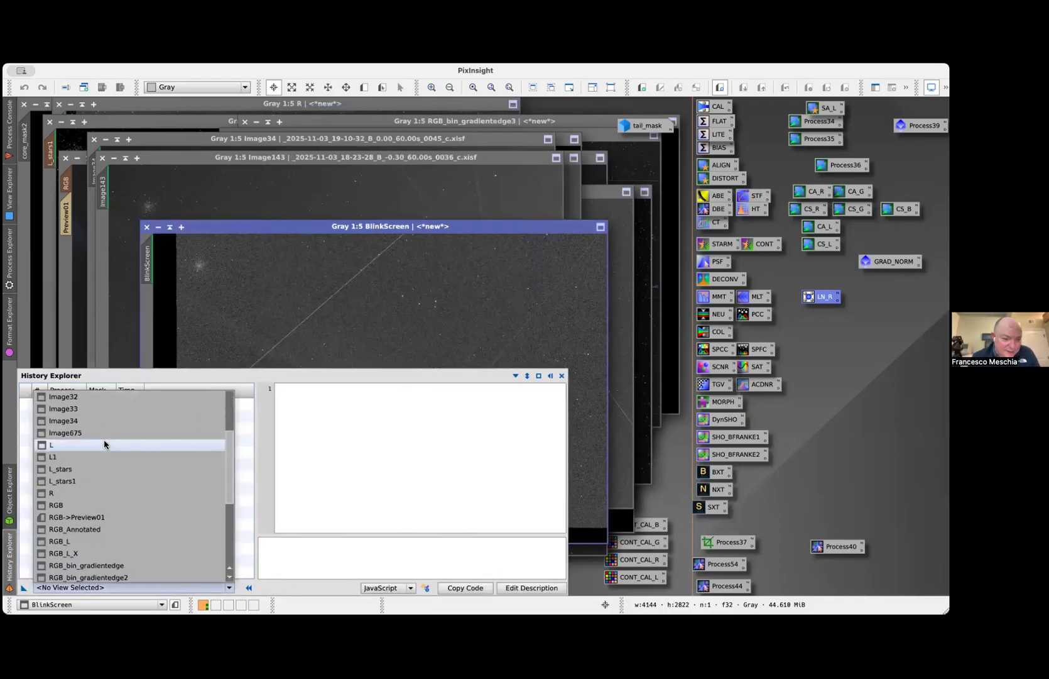
scroll(103, 444, "up", 3)
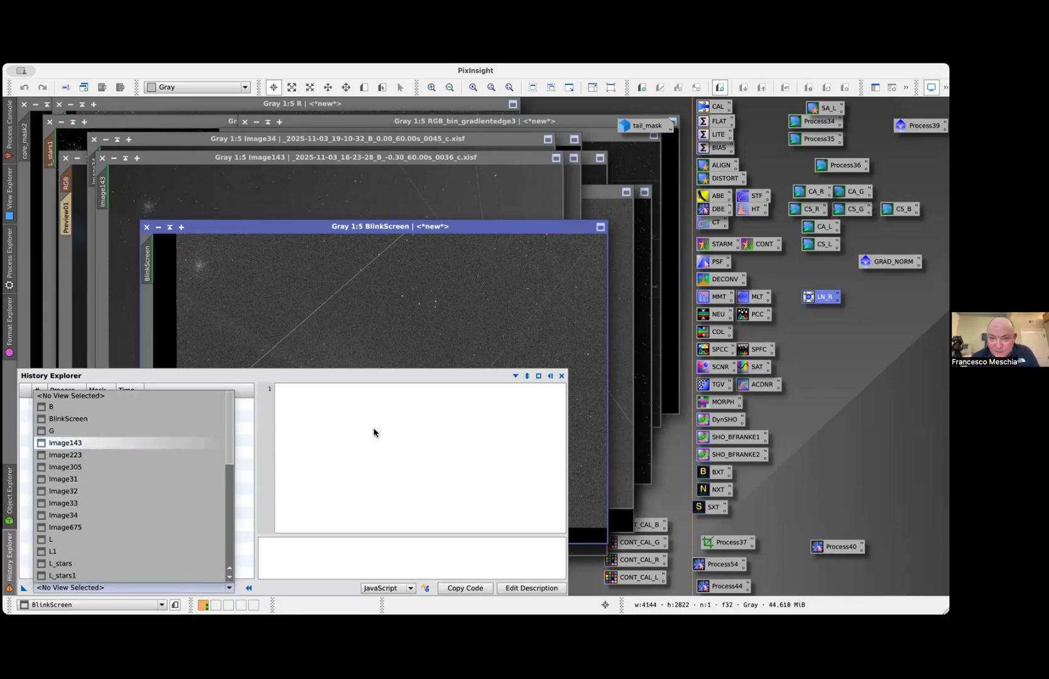
scroll(74, 524, "down", 3)
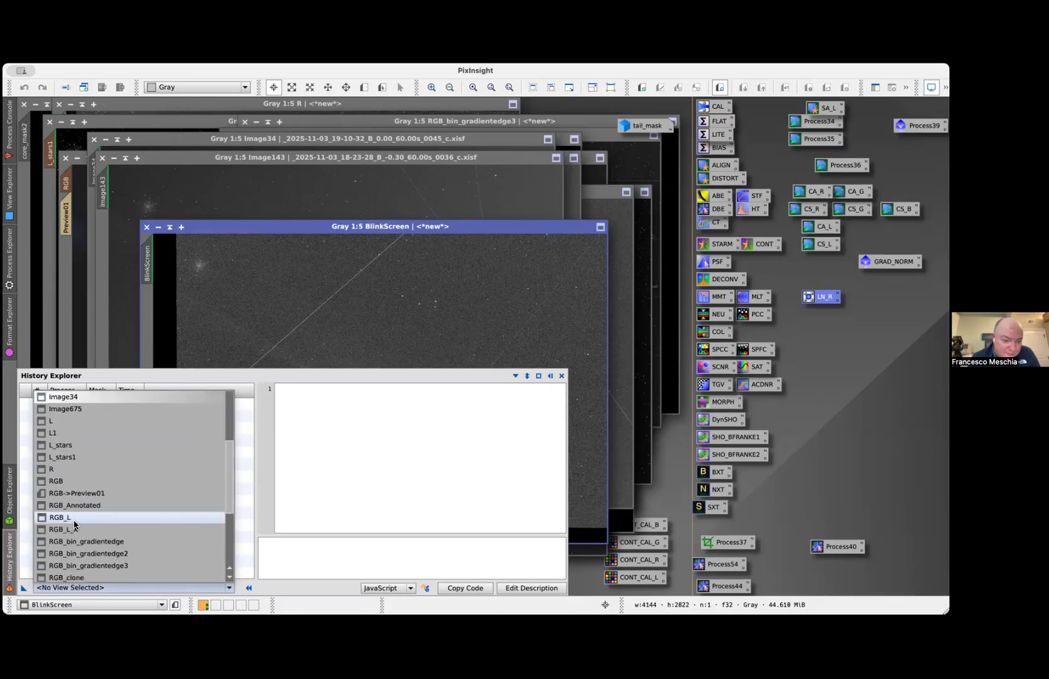
scroll(75, 524, "down", 3)
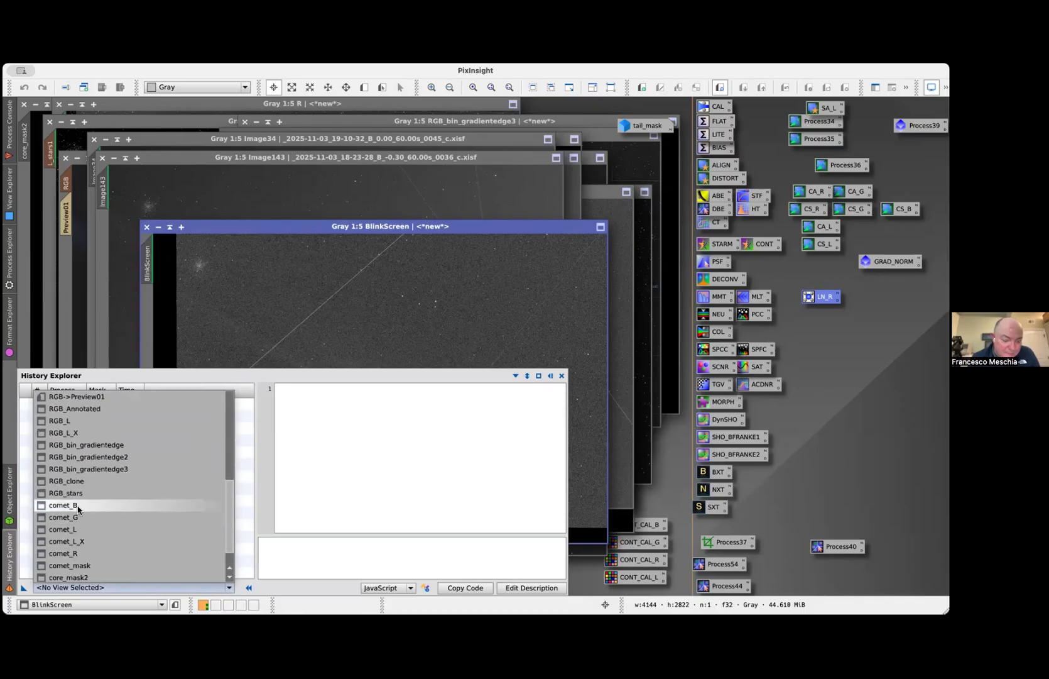
left_click(78, 505)
left_click(25, 404)
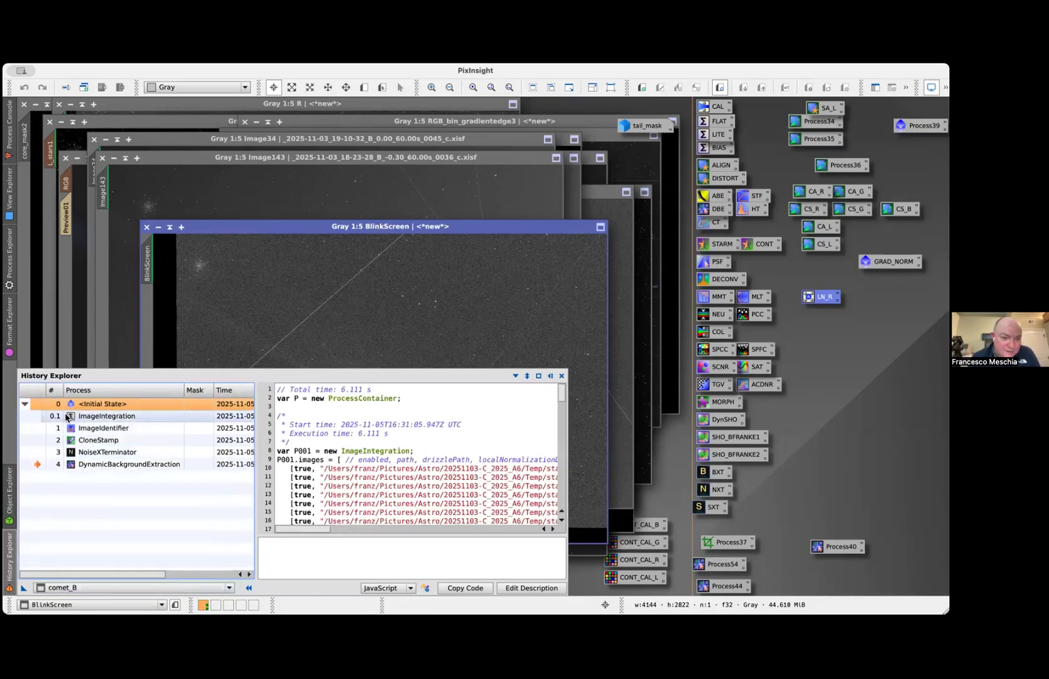
double_click(67, 416)
left_click_drag(715, 69, 408, 69)
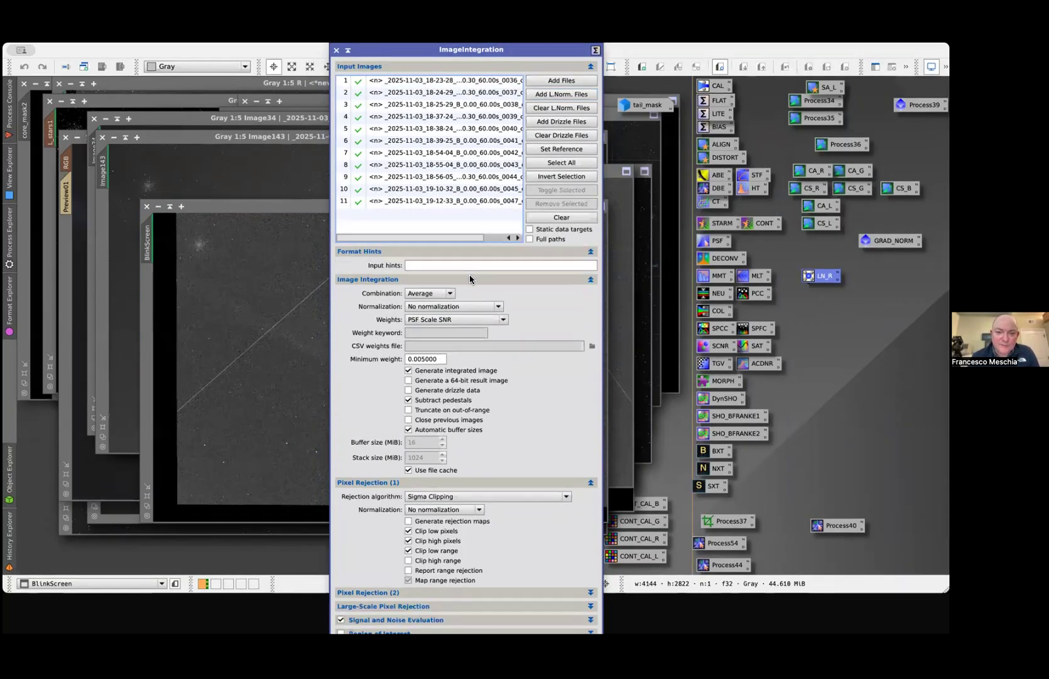
Try Local normalization as ImageIntegration's normalization method, read its description, and restore No normalization
left_click(495, 307)
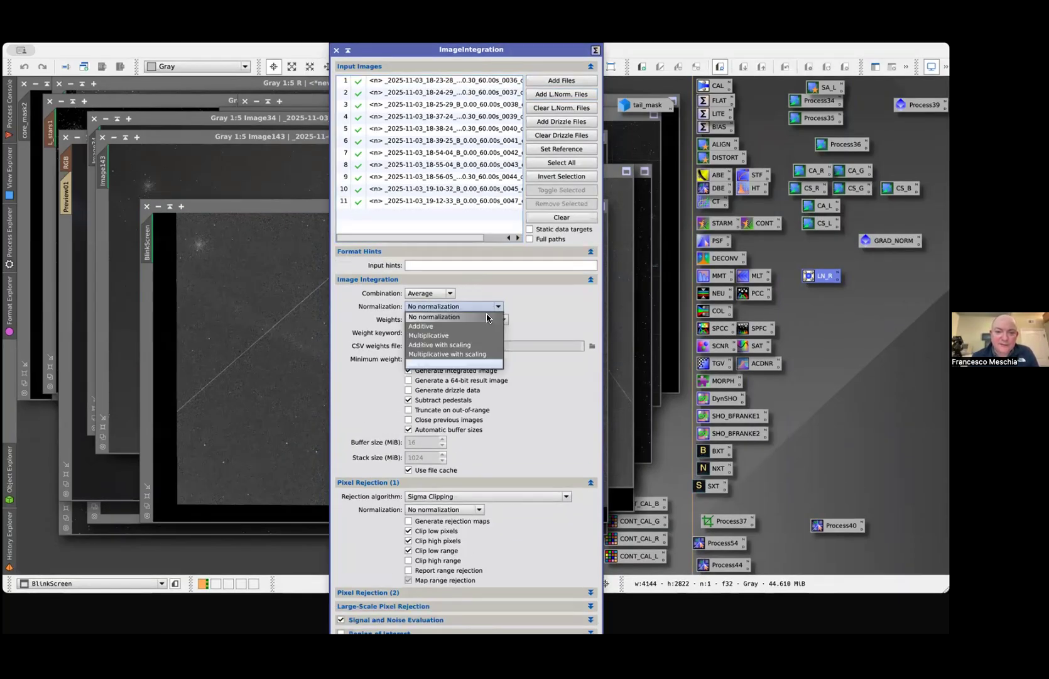
left_click(477, 363)
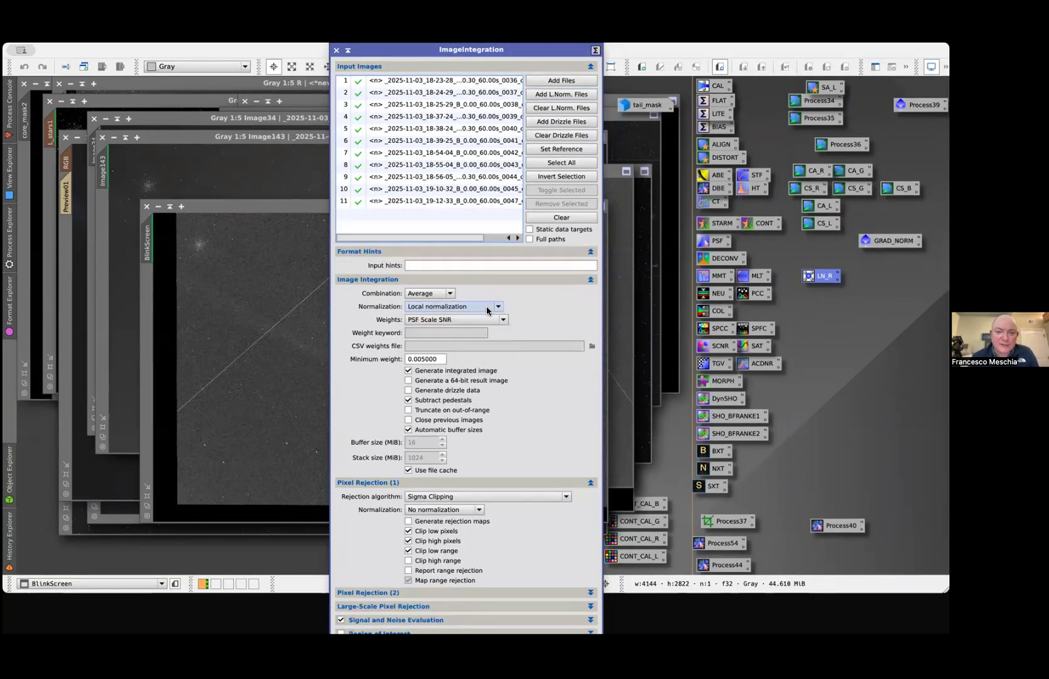
mouse_move(485, 307)
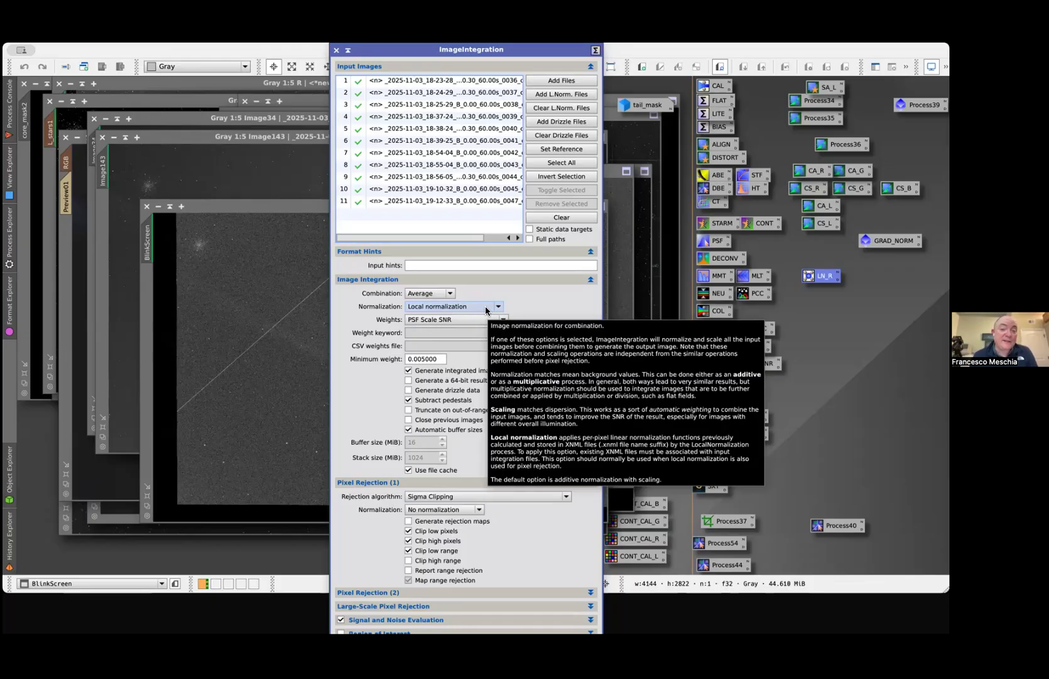
left_click(486, 308)
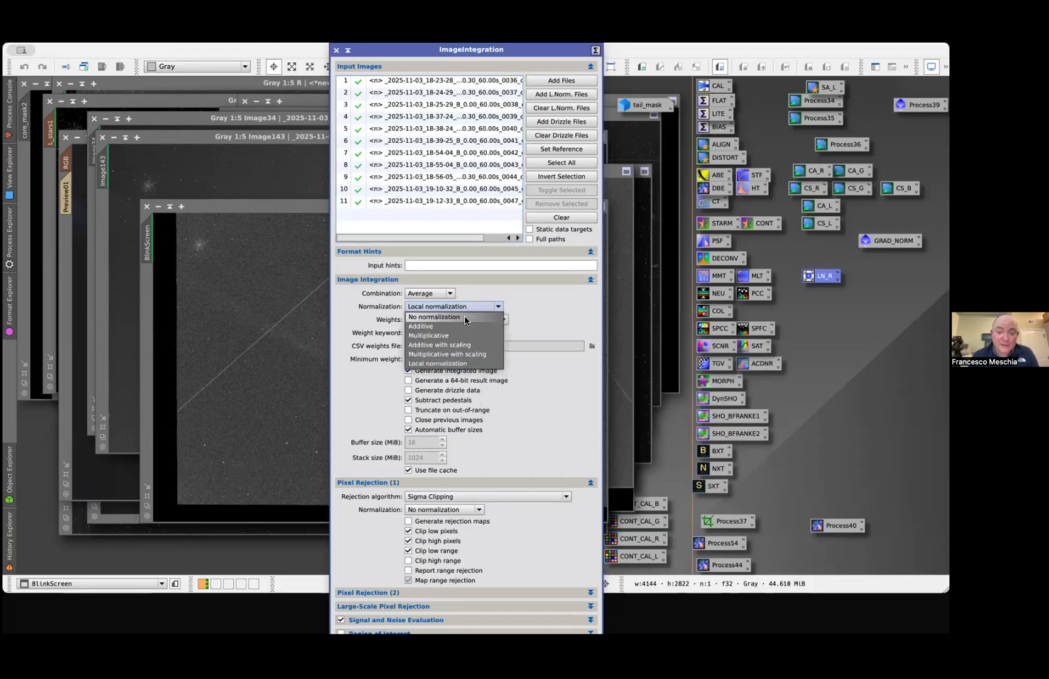
left_click(465, 320)
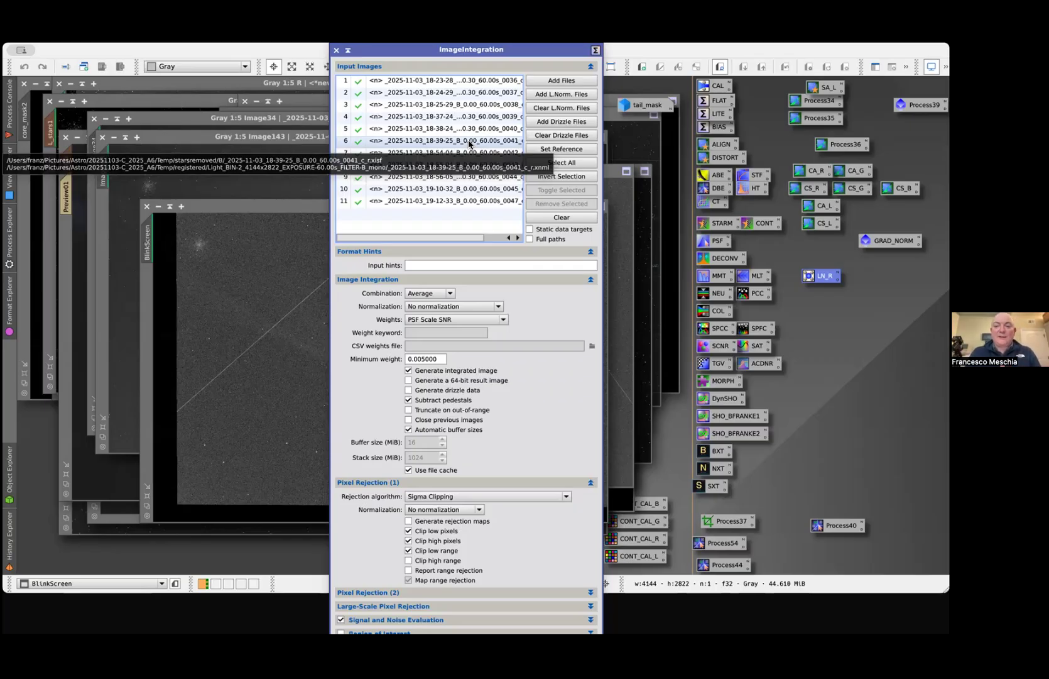
Open the CA_R CometAlignment instance to examine its target frames and parameters, and close both the CometAlignment and ImageIntegration windows
left_click(769, 206)
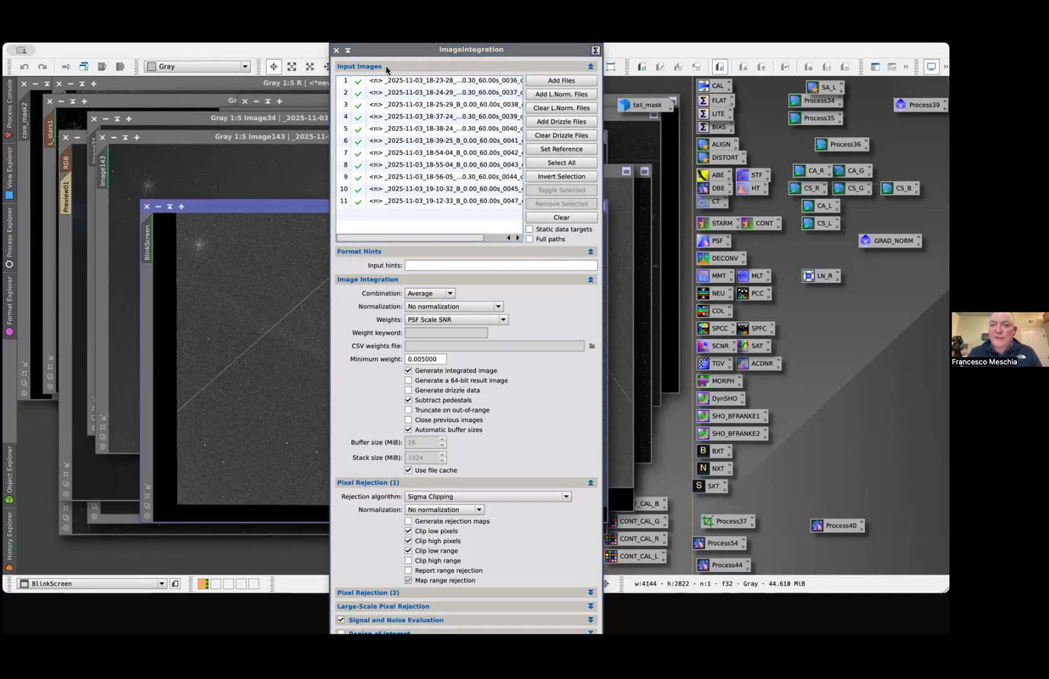
double_click(802, 177)
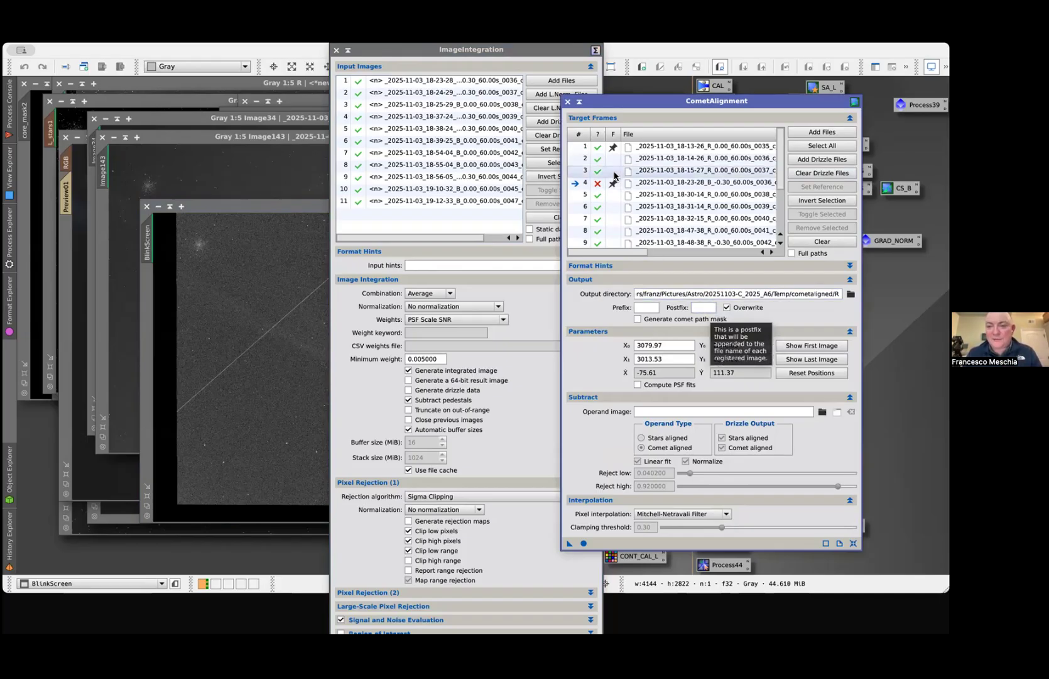
left_click(568, 101)
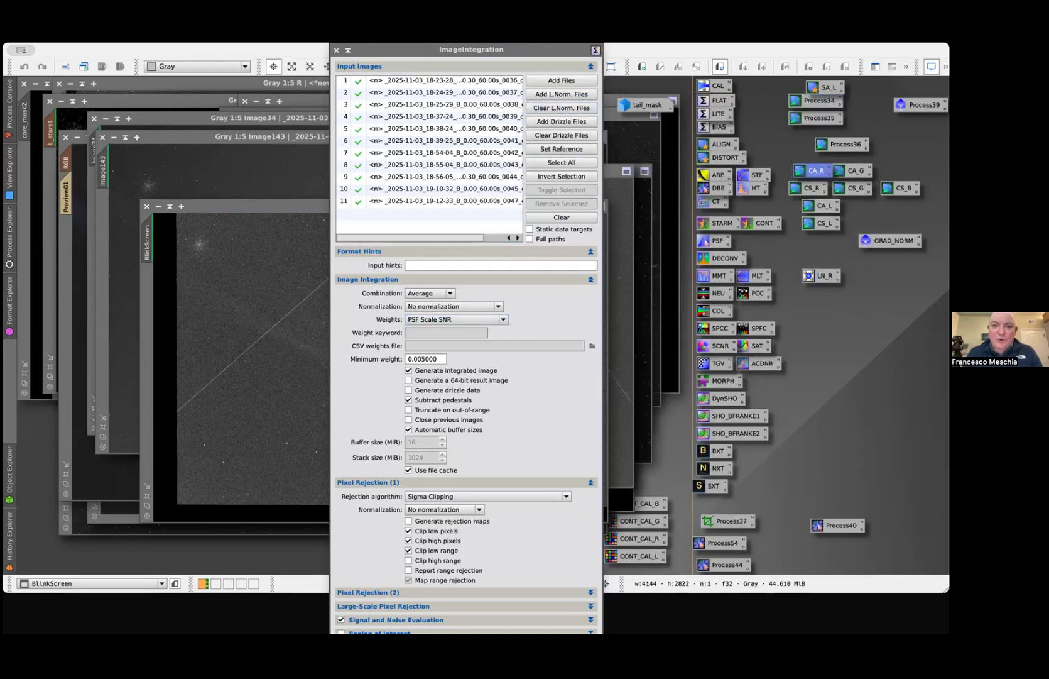
left_click(337, 50)
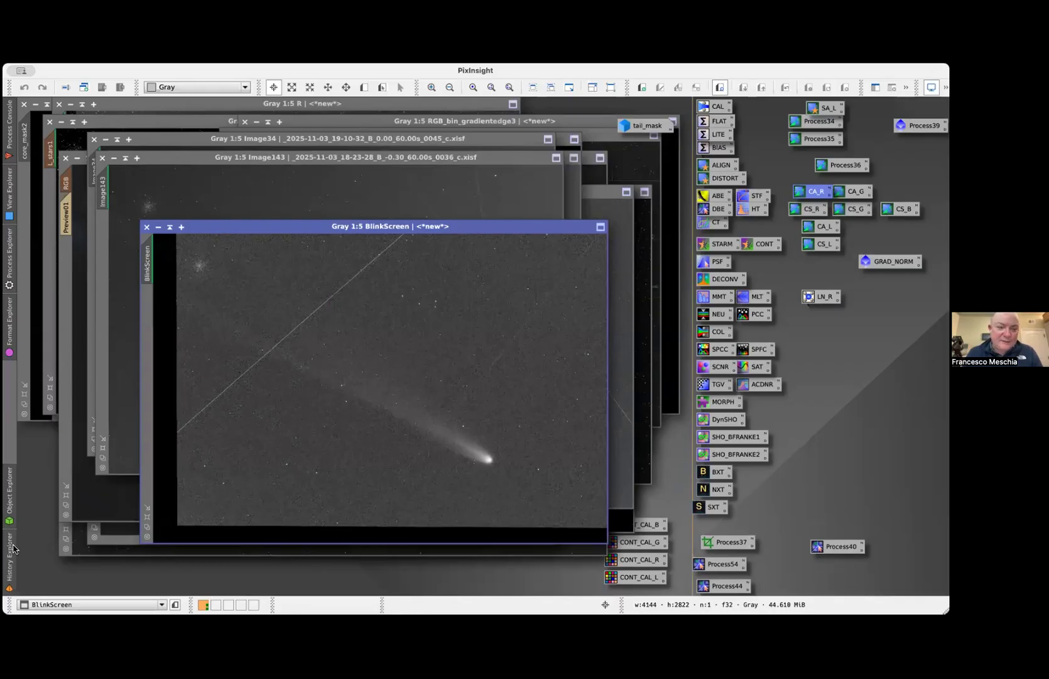
Examine the DynamicBackgroundExtraction entry in comet_B's history, and bring the comet_B image to the front
left_click(10, 553)
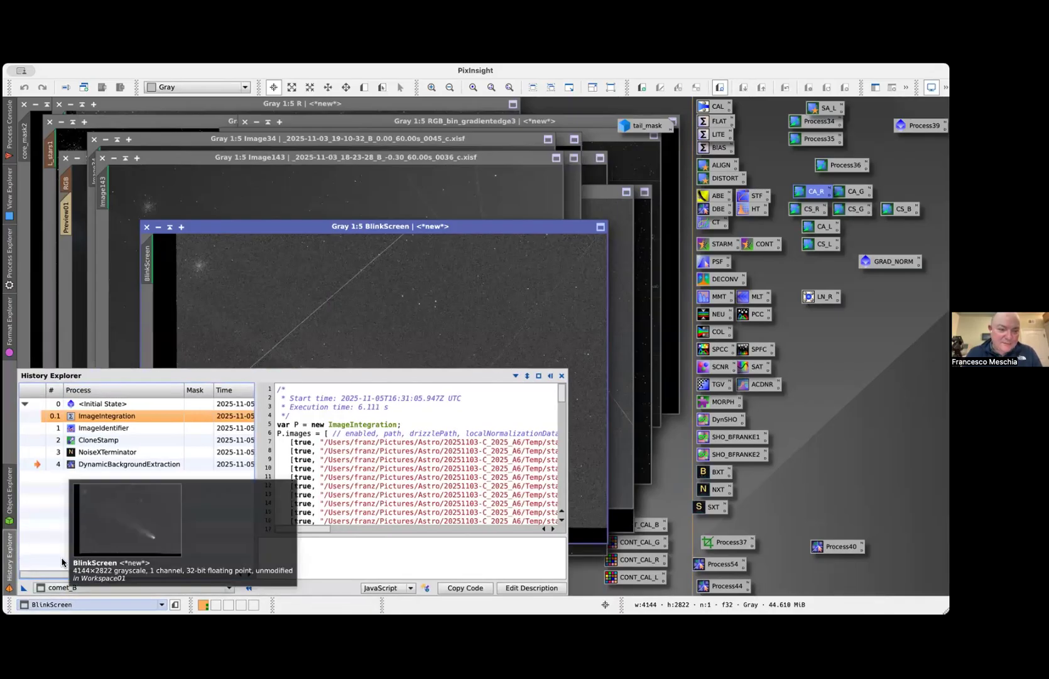
left_click(55, 468)
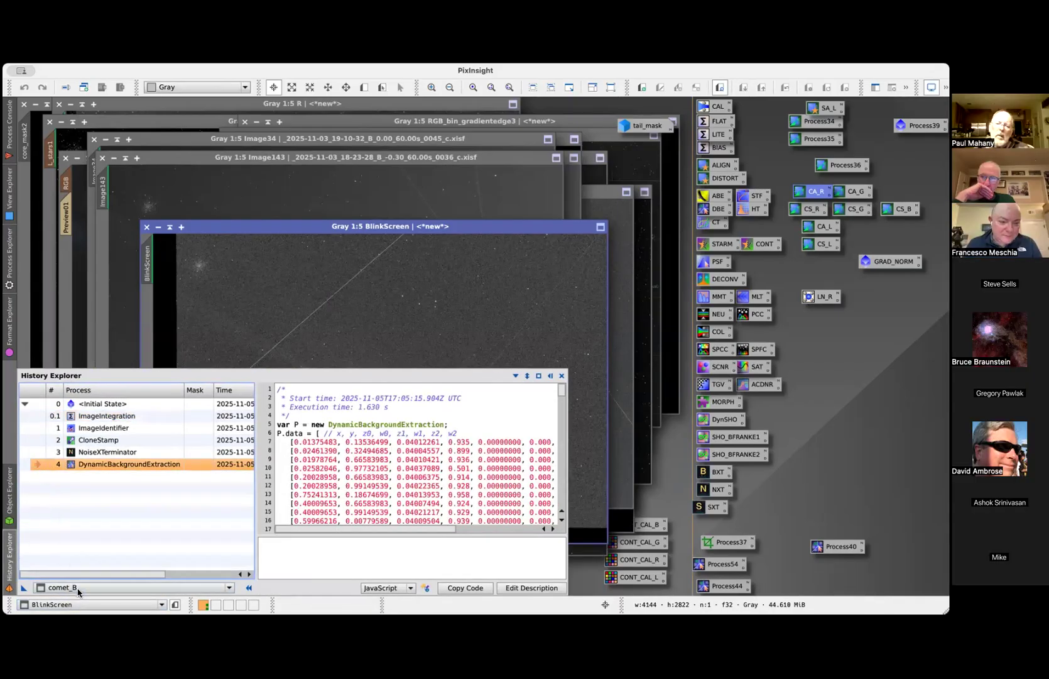
left_click(80, 588)
left_click(66, 607)
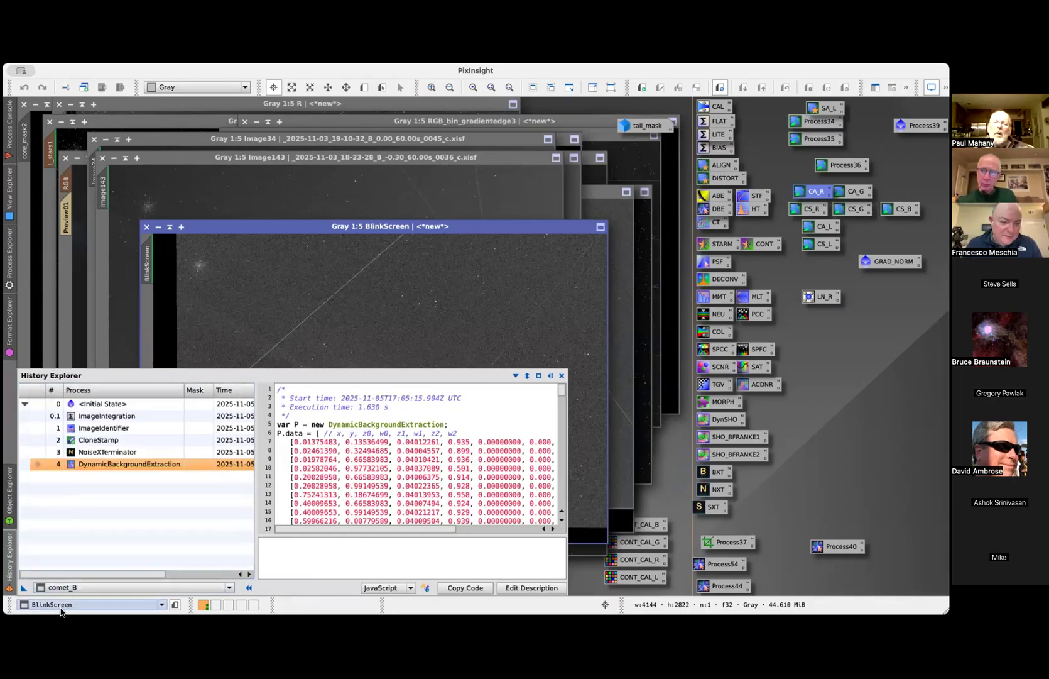
scroll(98, 464, "up", 2)
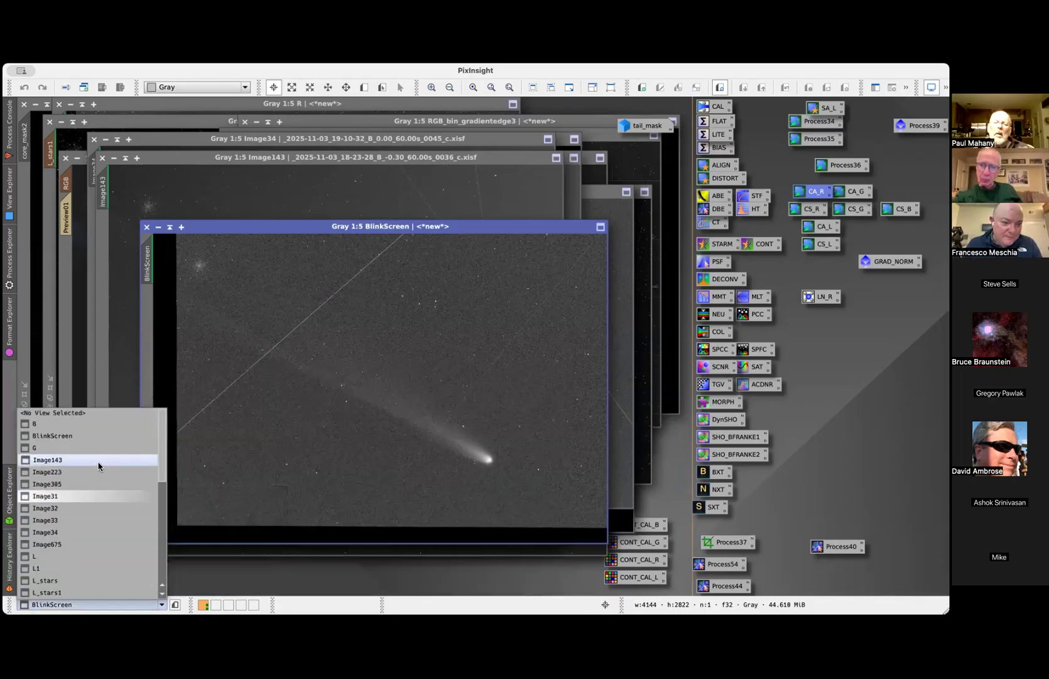
scroll(88, 513, "down", 5)
left_click(90, 500)
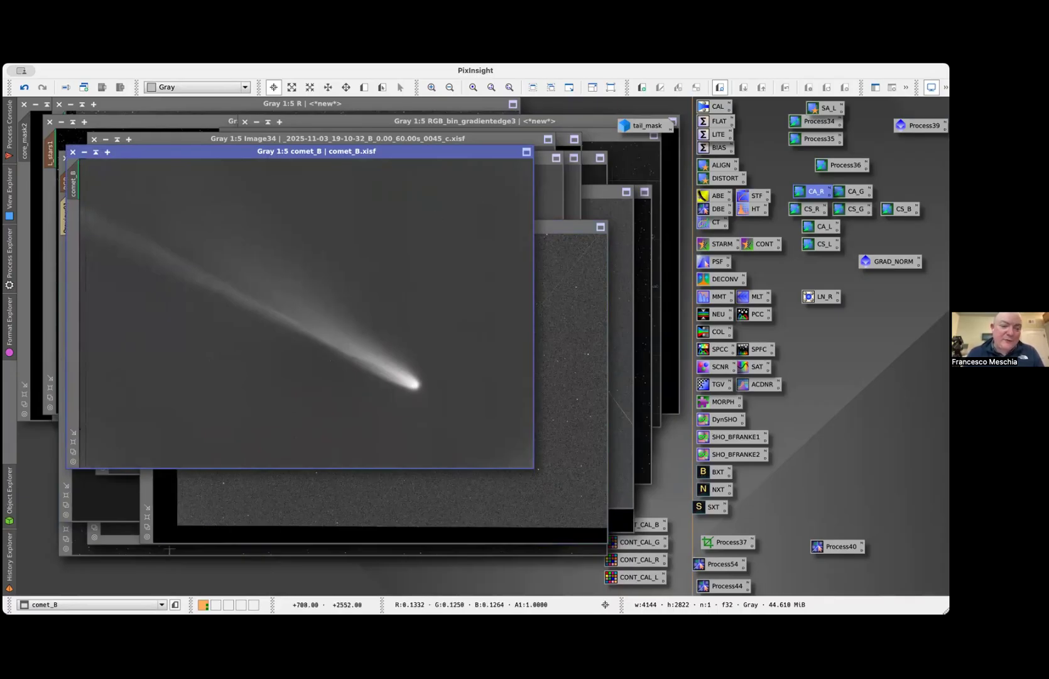
Show the comet_L image, move its window clear of comet_B, and compare the two comet images
left_click(95, 604)
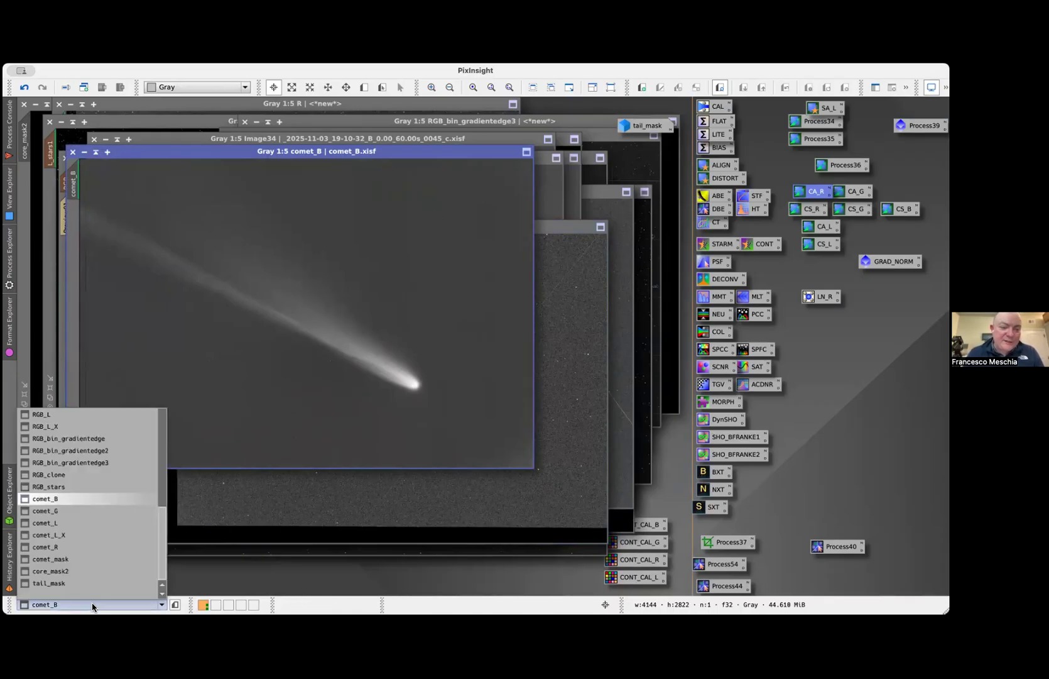
left_click(96, 522)
left_click_drag(324, 174, 226, 215)
left_click(264, 155)
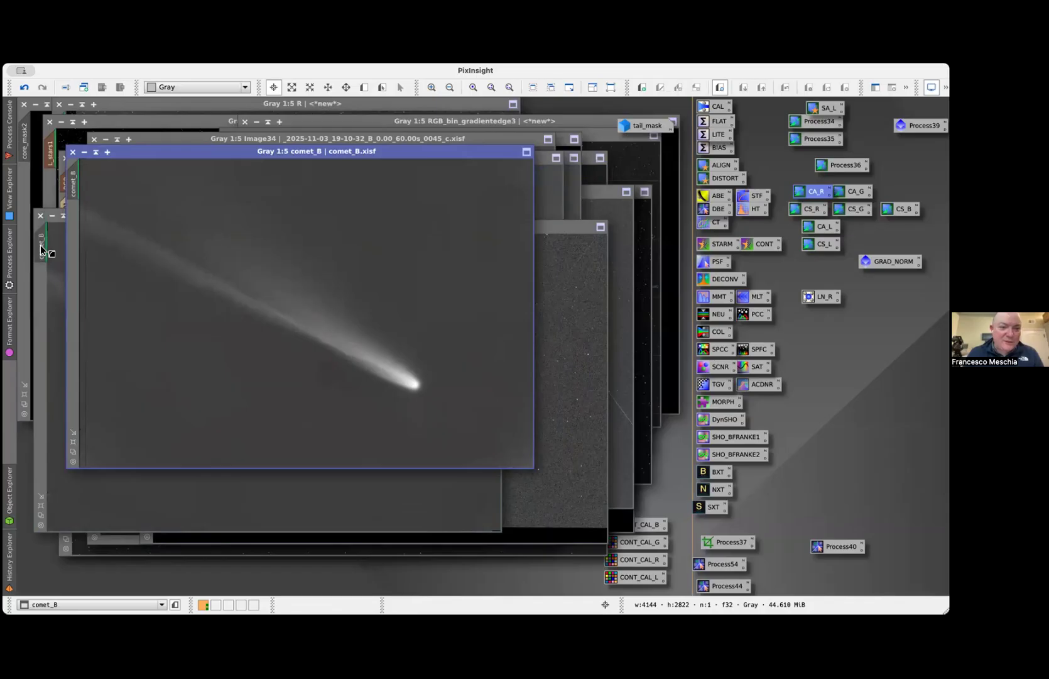
left_click(58, 282)
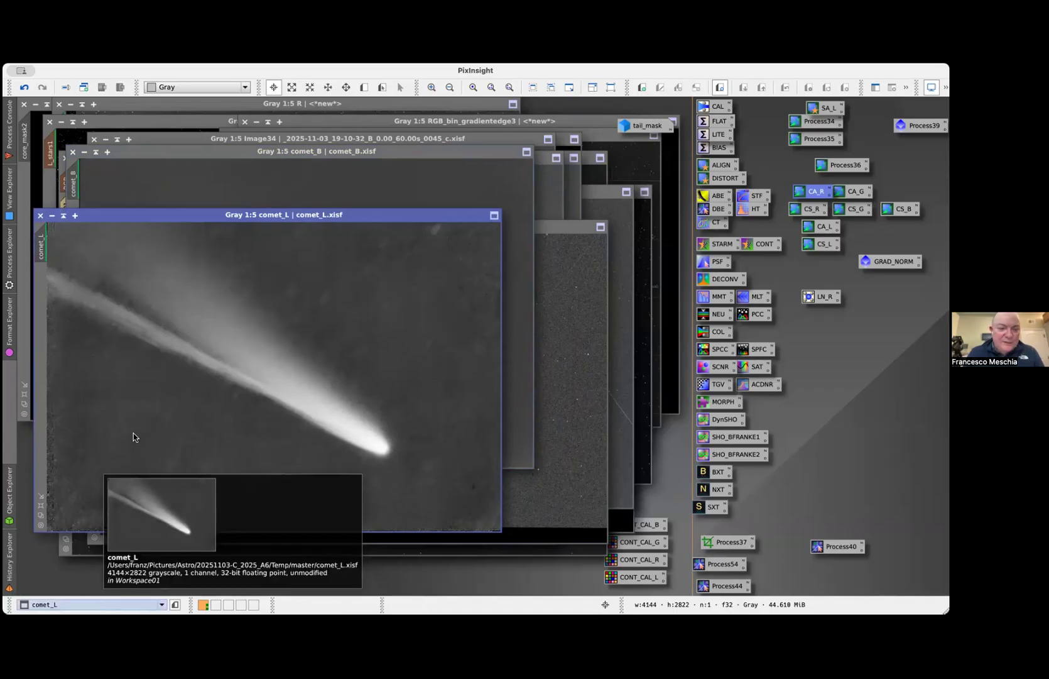
Bring the RGB comet image to the front, load its processing history, and return the image to an earlier history state
left_click(105, 605)
scroll(129, 444, "up", 1)
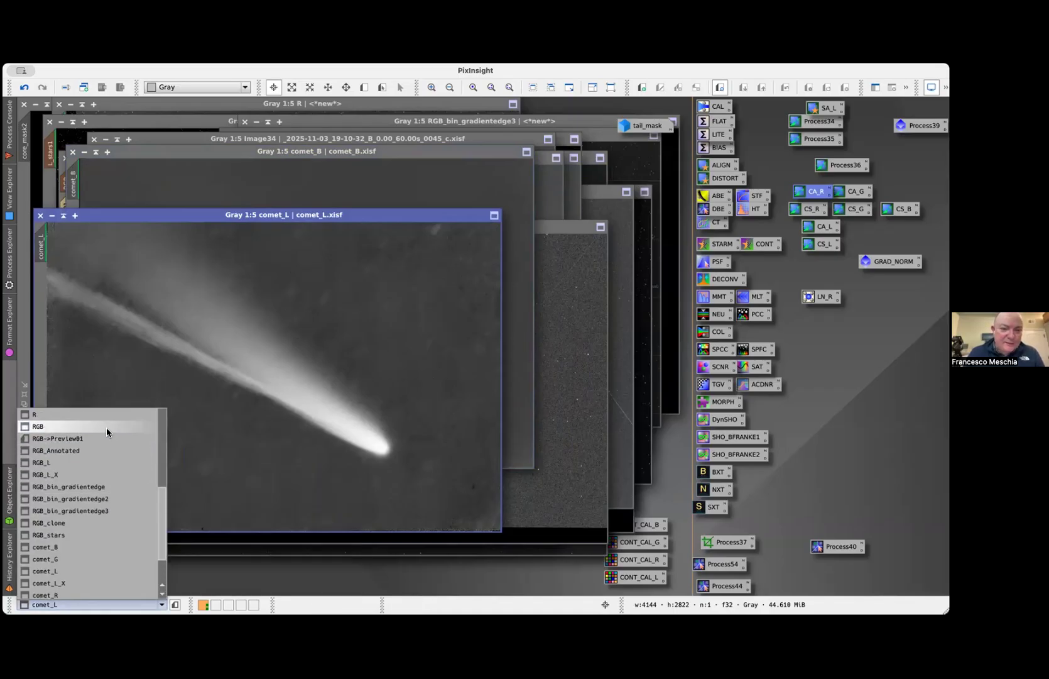
left_click(107, 427)
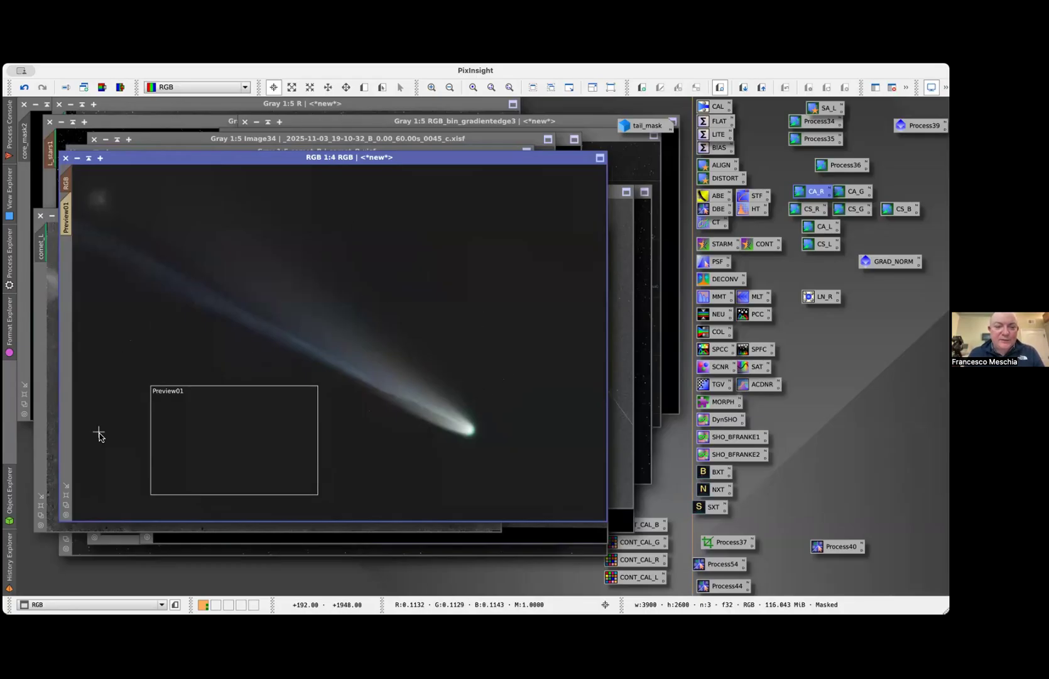
right_click(66, 188)
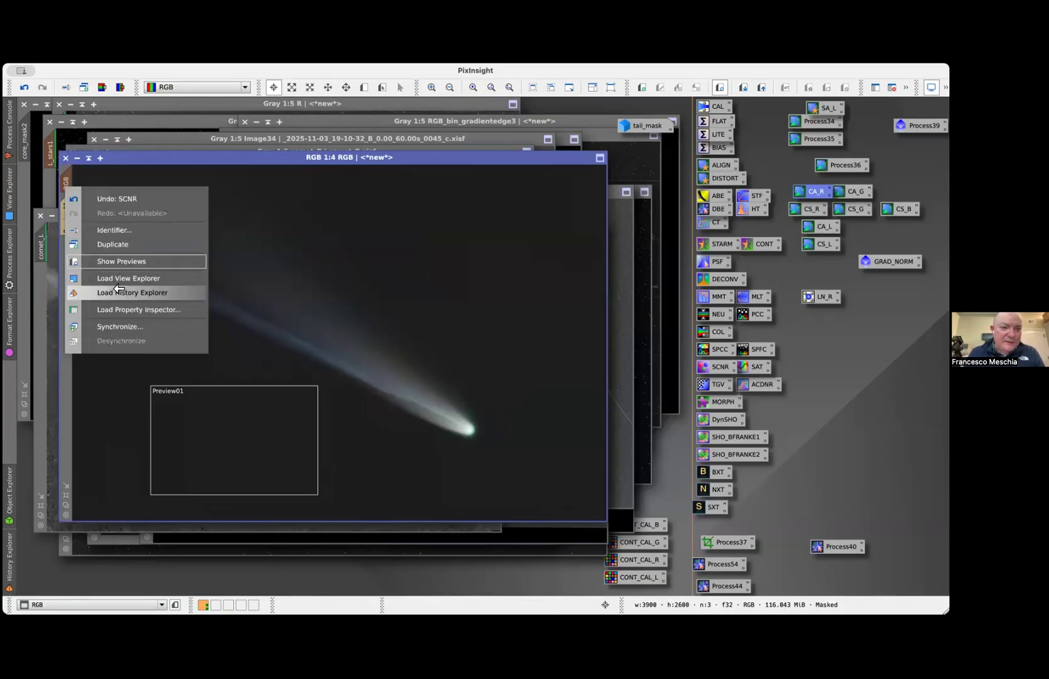
left_click(118, 291)
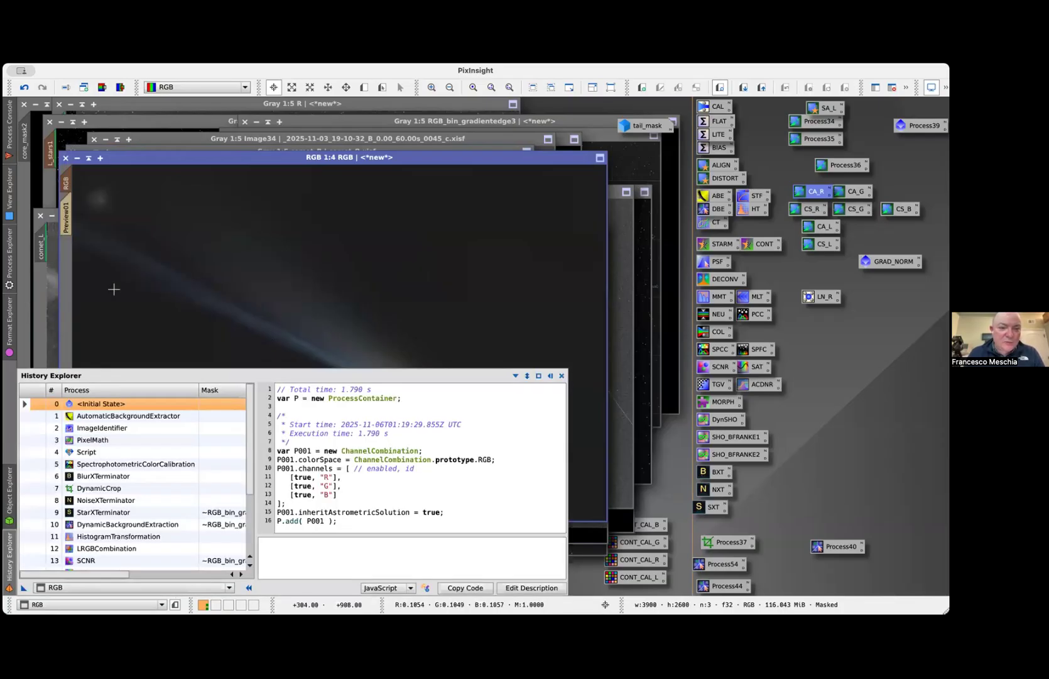
scroll(42, 462, "down", 2)
left_click(34, 453)
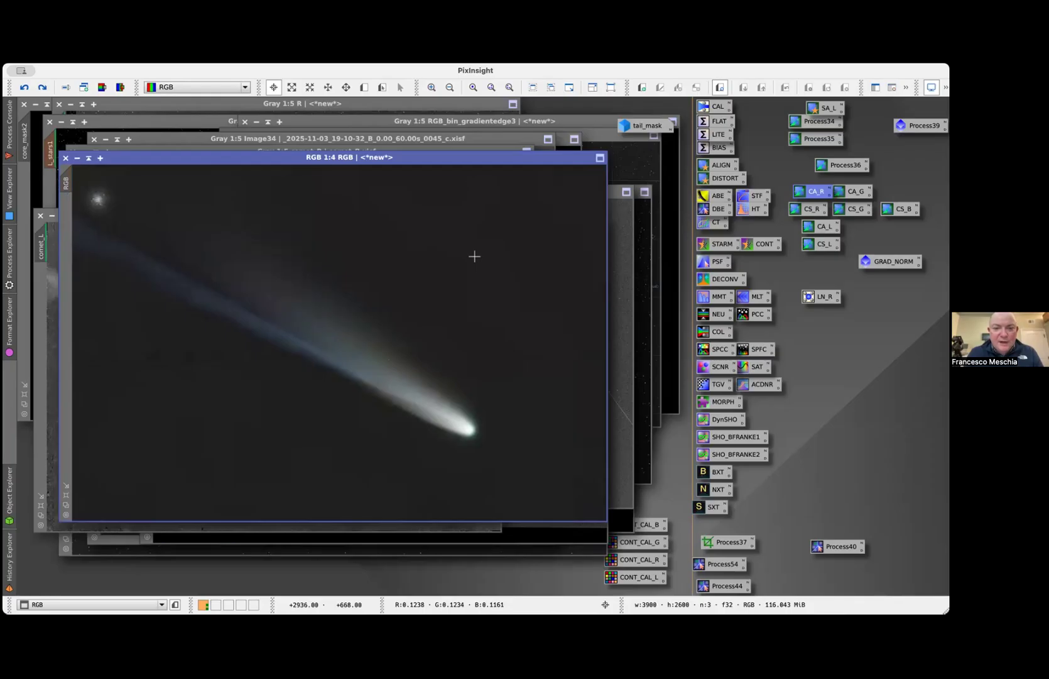
Compare the RGB comet image before and after the next masked history step by repeatedly redoing and undoing it, ending with it applied
key("super+y")
key("super+z")
key("super+y")
key("super+z")
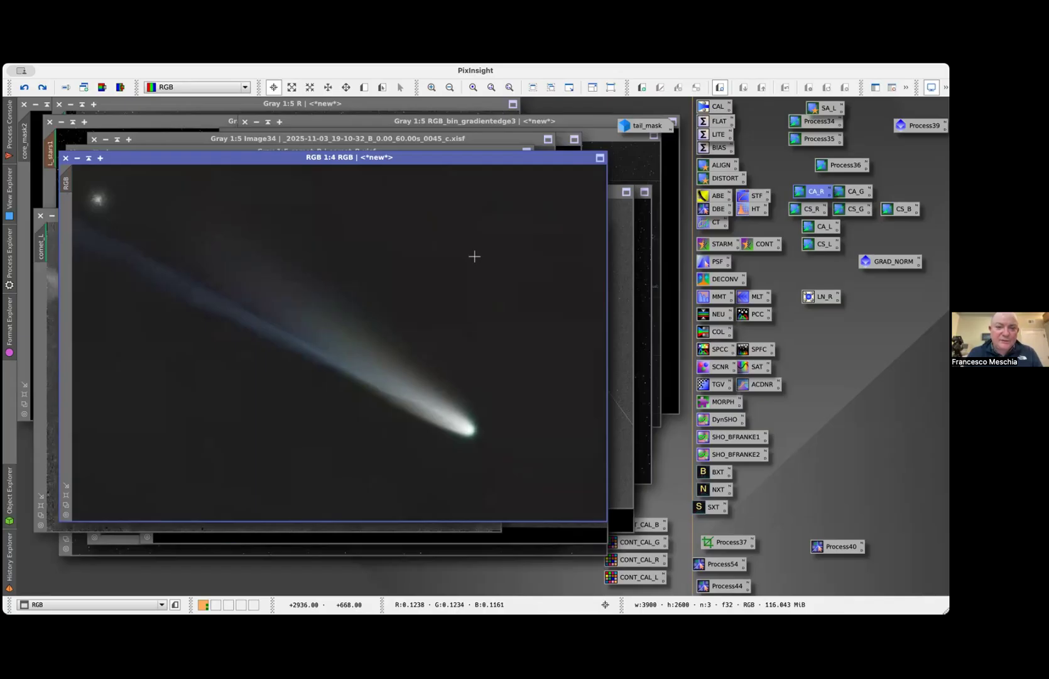
key("super+y")
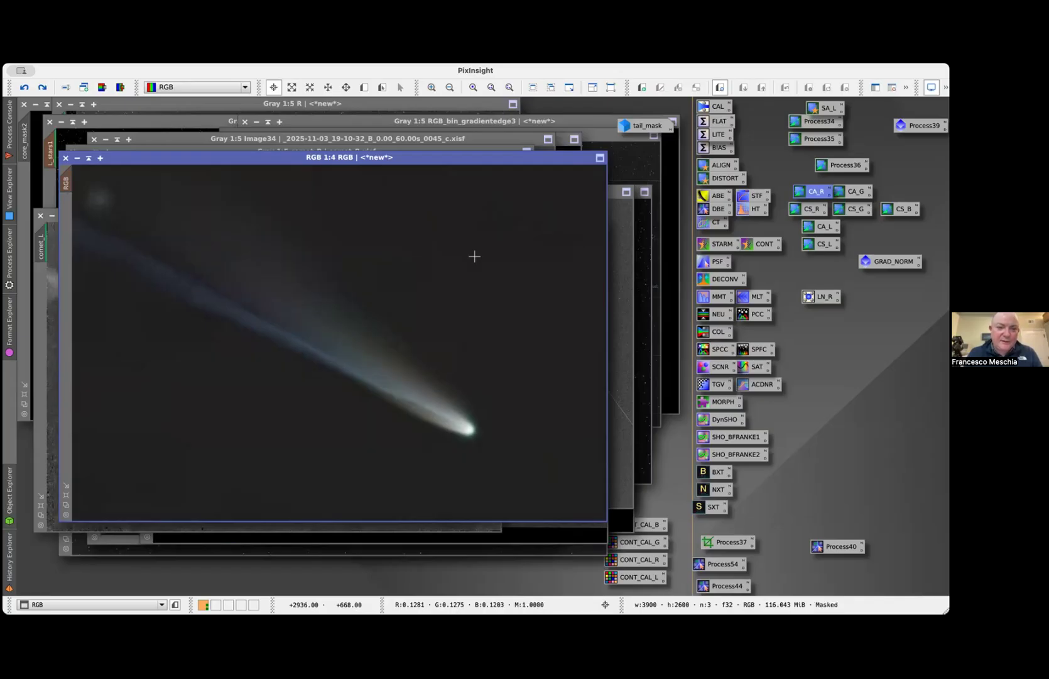
key("super+z")
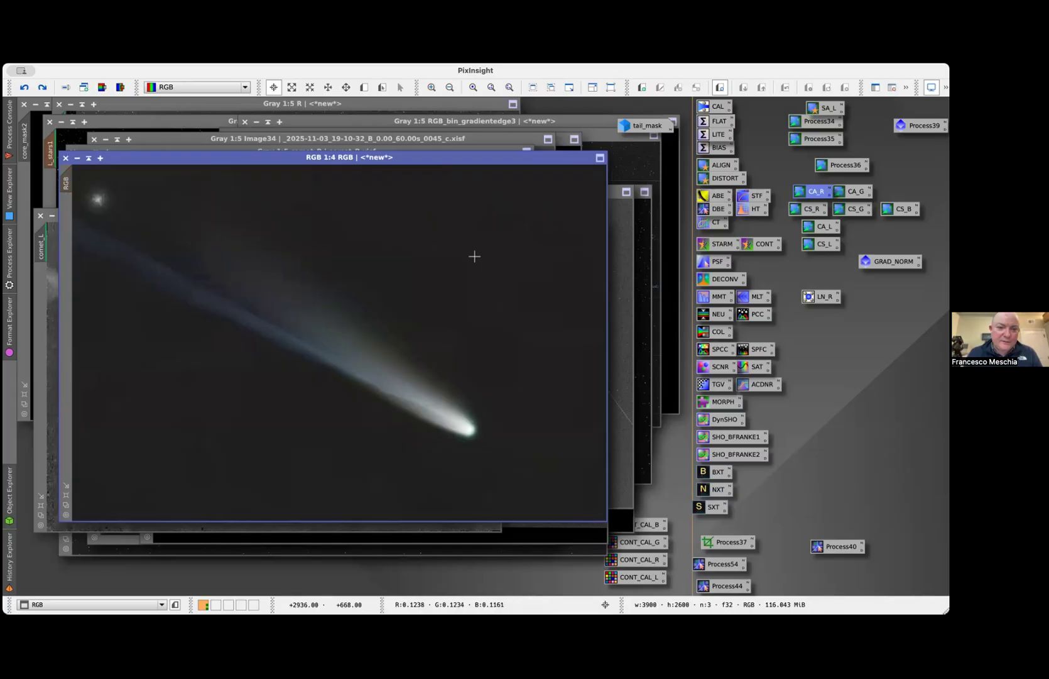
key("super+y")
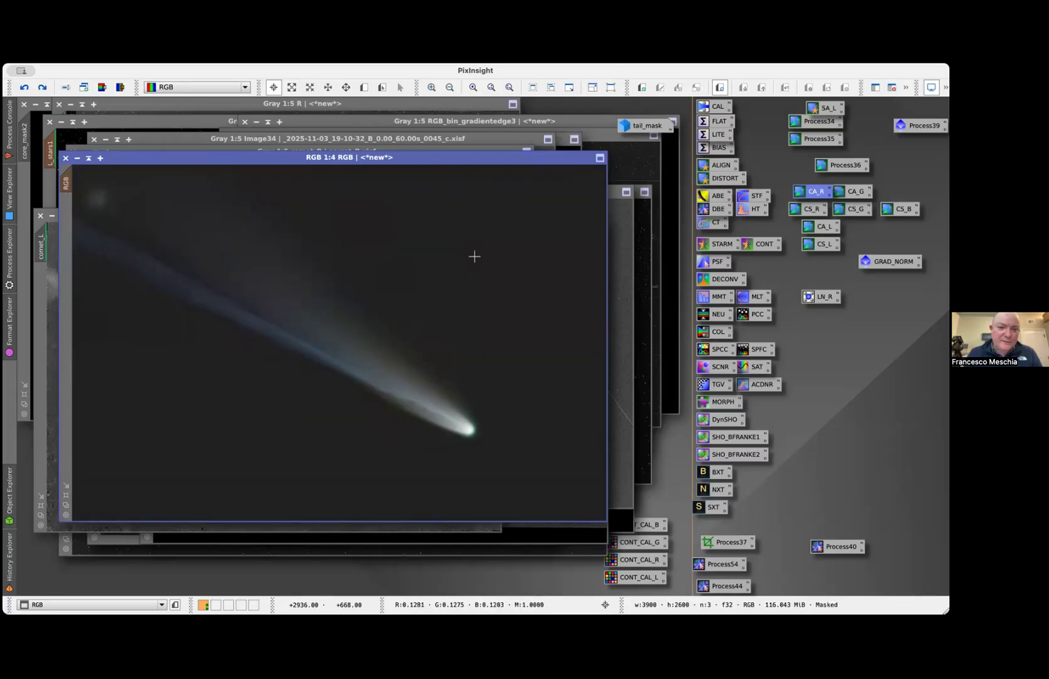
key("super+z")
key("super+y")
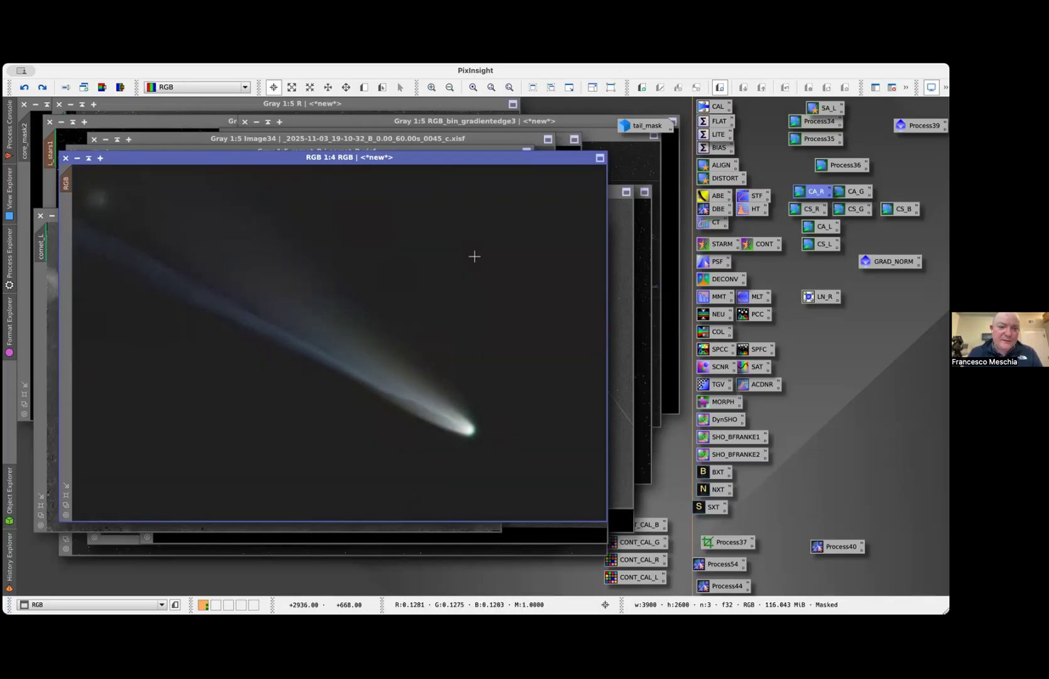
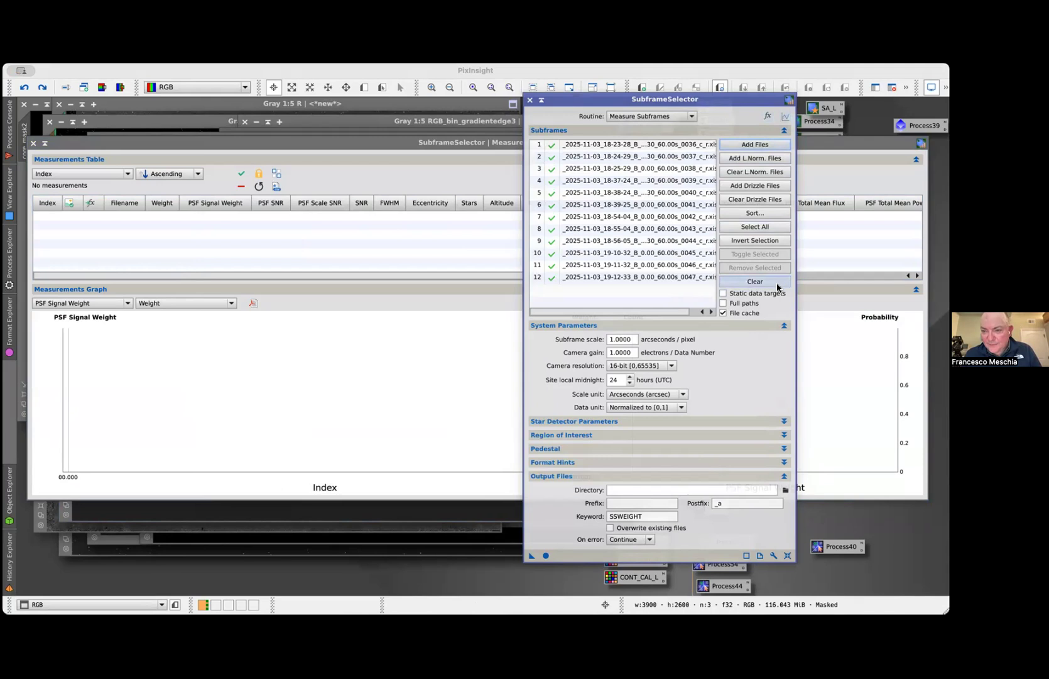
Replace the SubframeSelector input files with all the B frames from the starsremoved folder's B subfolder
left_click(777, 282)
left_click(759, 145)
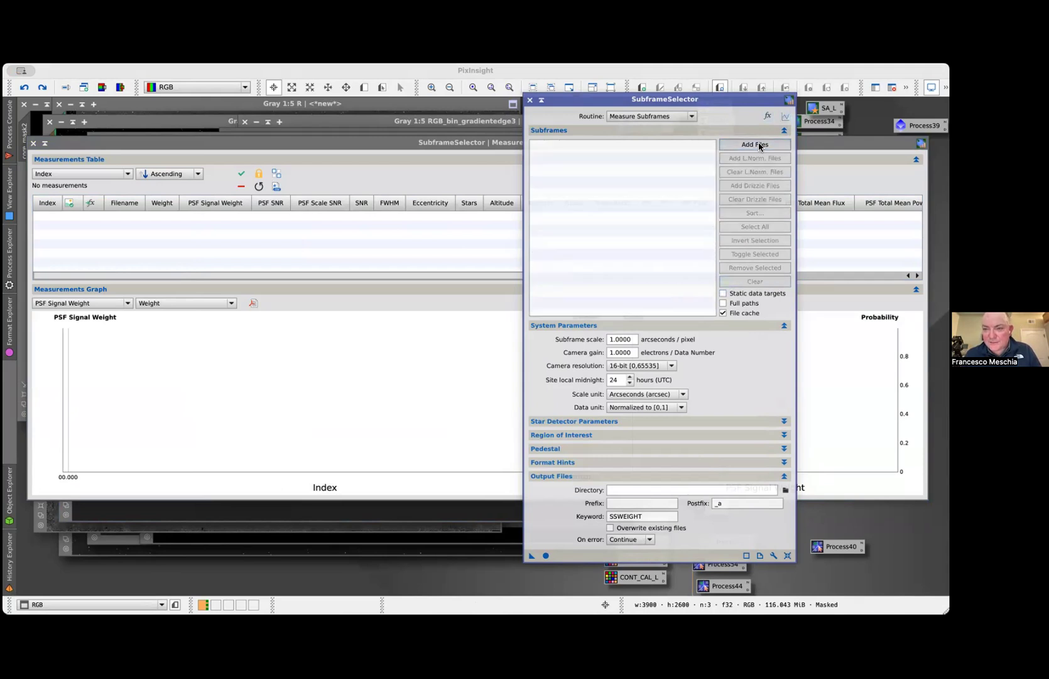
left_click(506, 131)
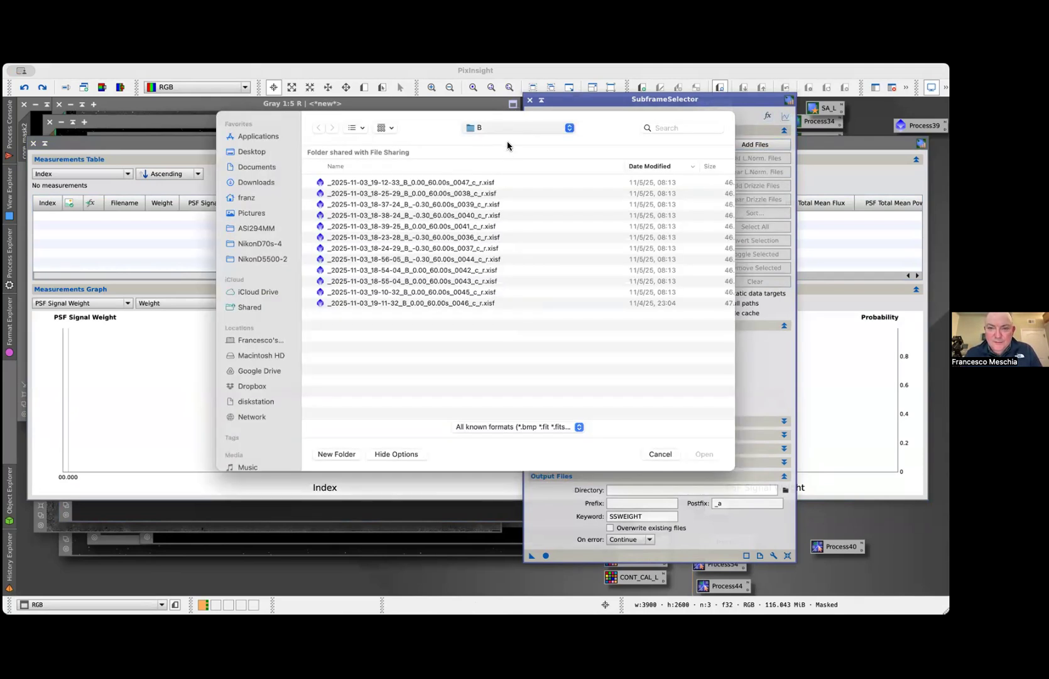
left_click(503, 153)
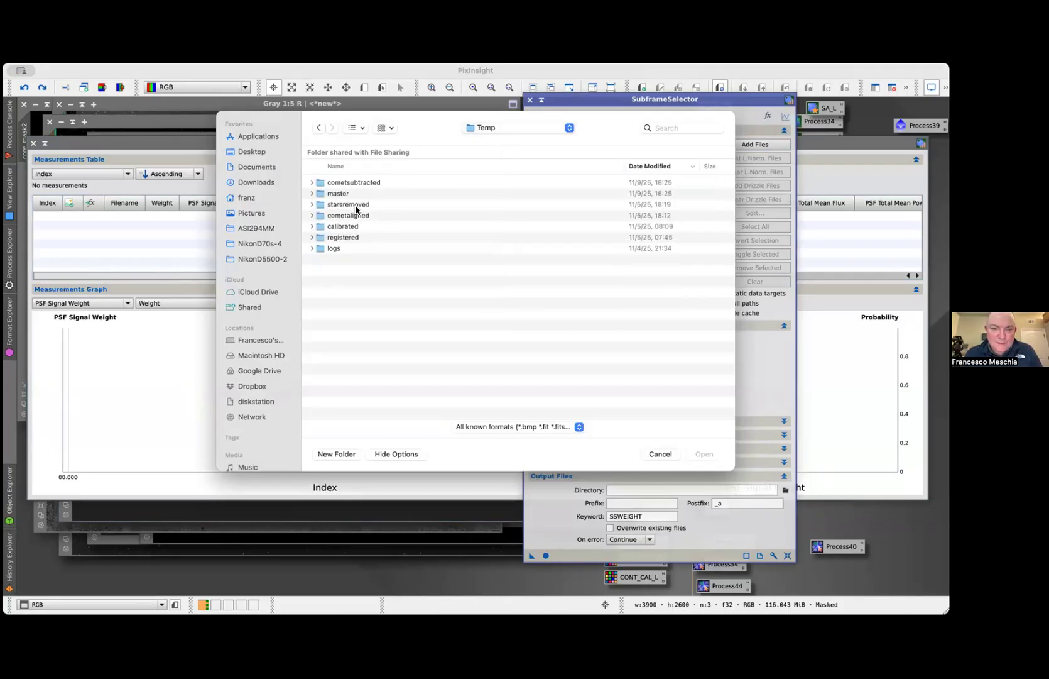
double_click(355, 206)
left_click(349, 195)
double_click(349, 195)
left_click(367, 182)
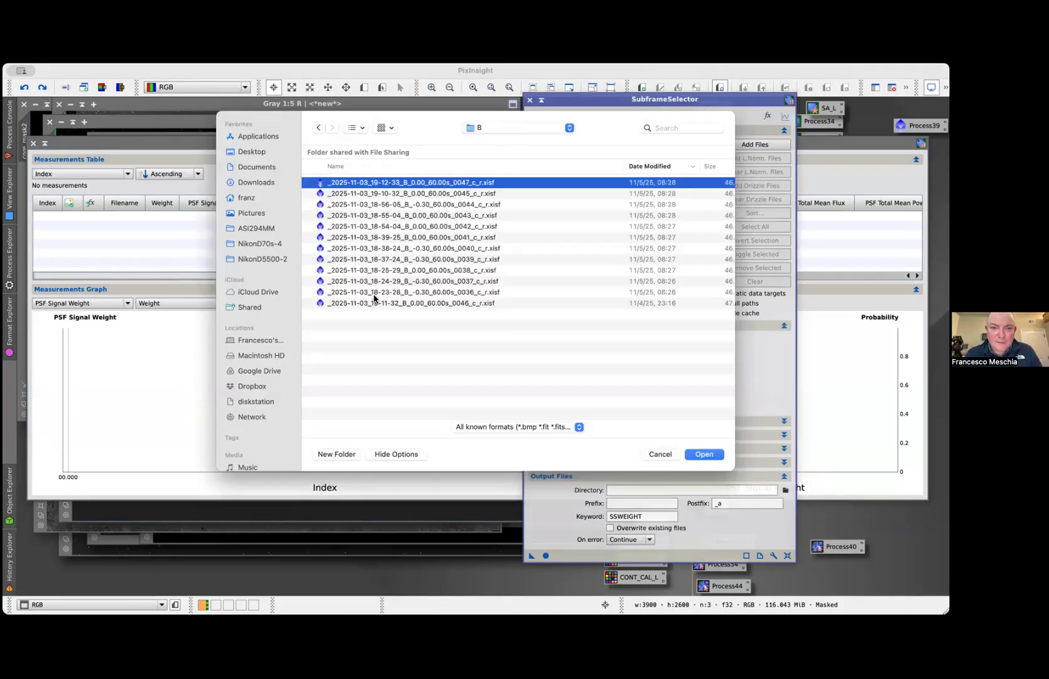
left_click(375, 303, "shift")
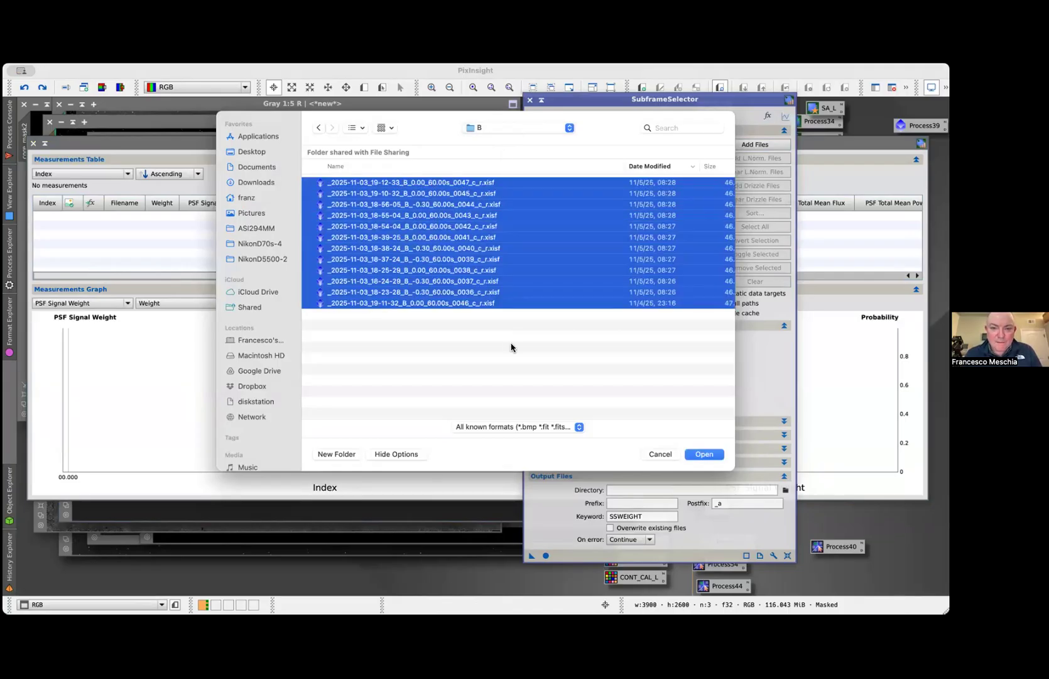
left_click(704, 454)
Measure the star-removed B subframes, then plot SNR in the measurements graph and inspect the curve from the first to the last frame
left_click(546, 556)
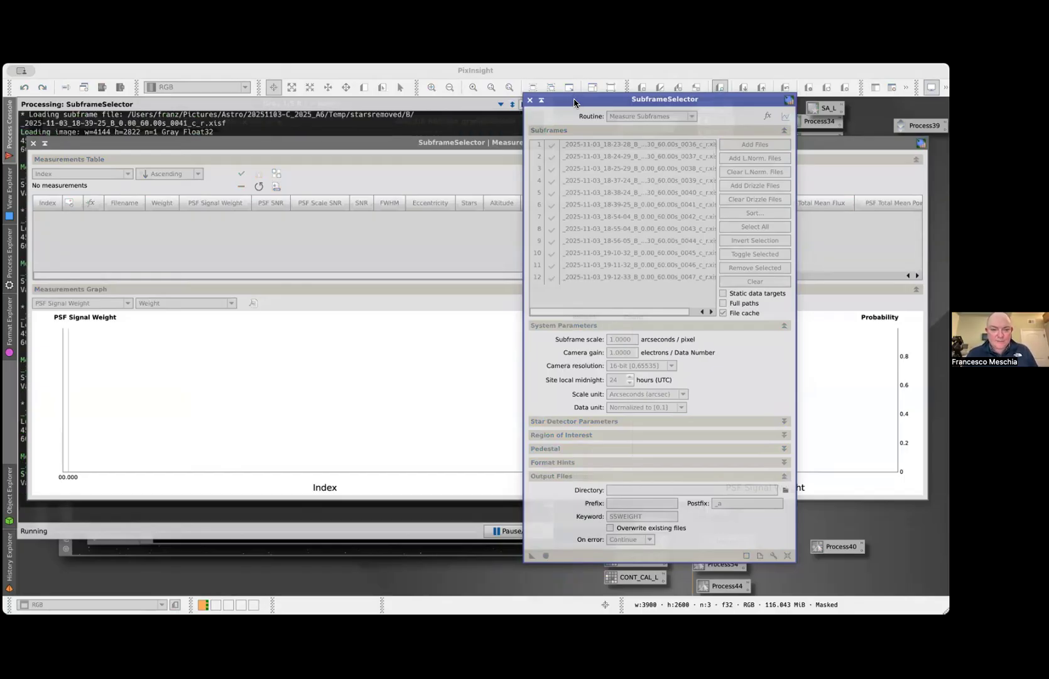
left_click_drag(573, 102, 679, 150)
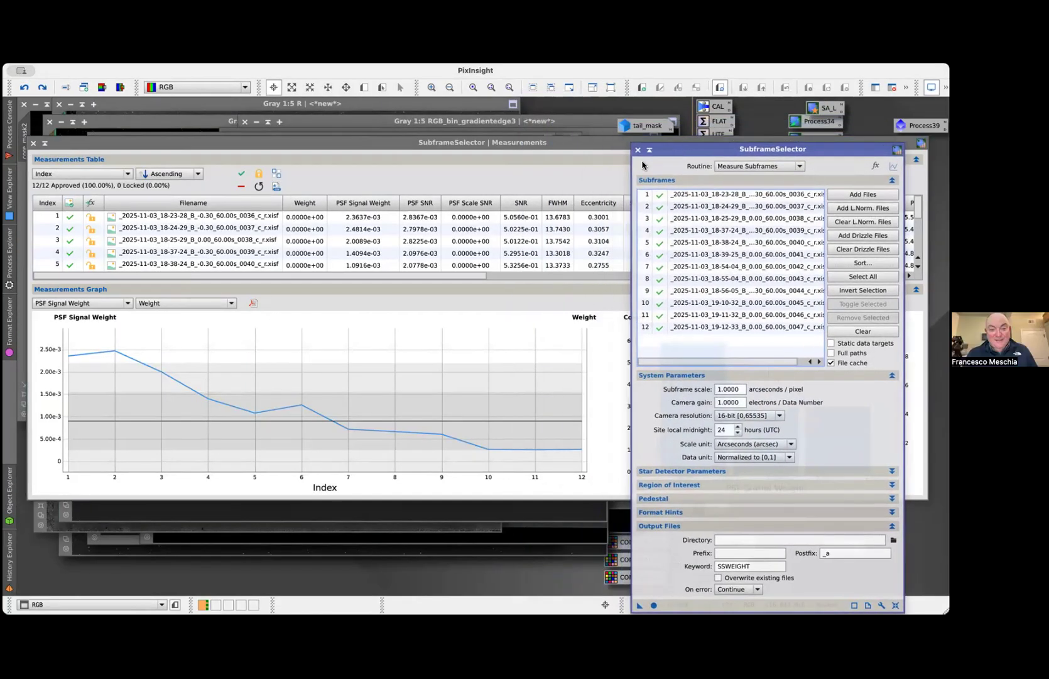
left_click(123, 304)
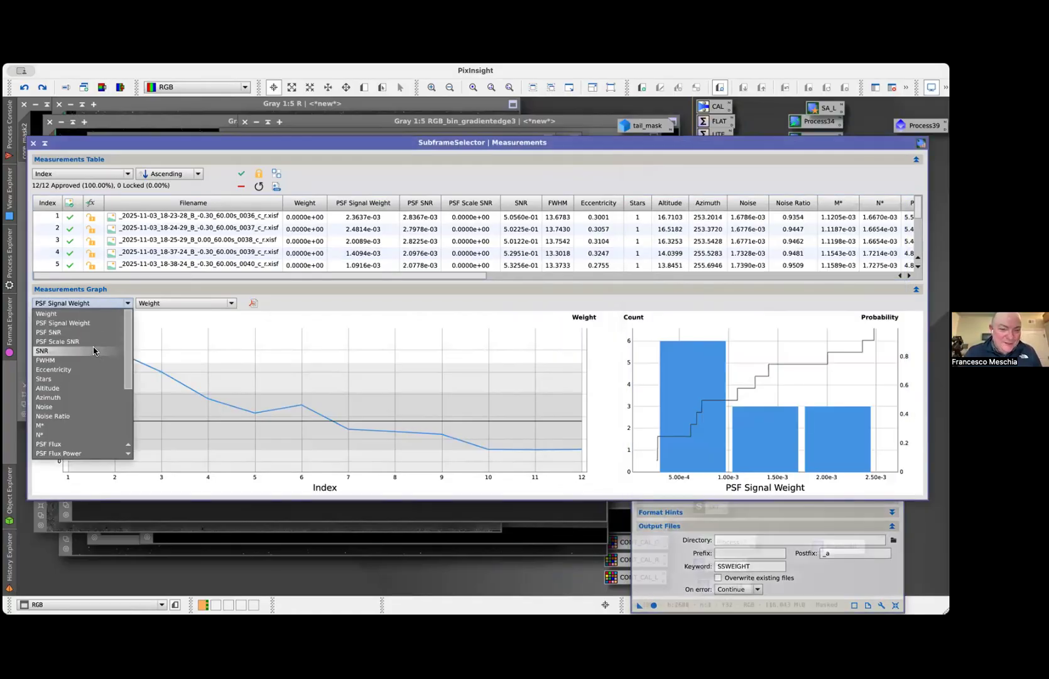
left_click(94, 351)
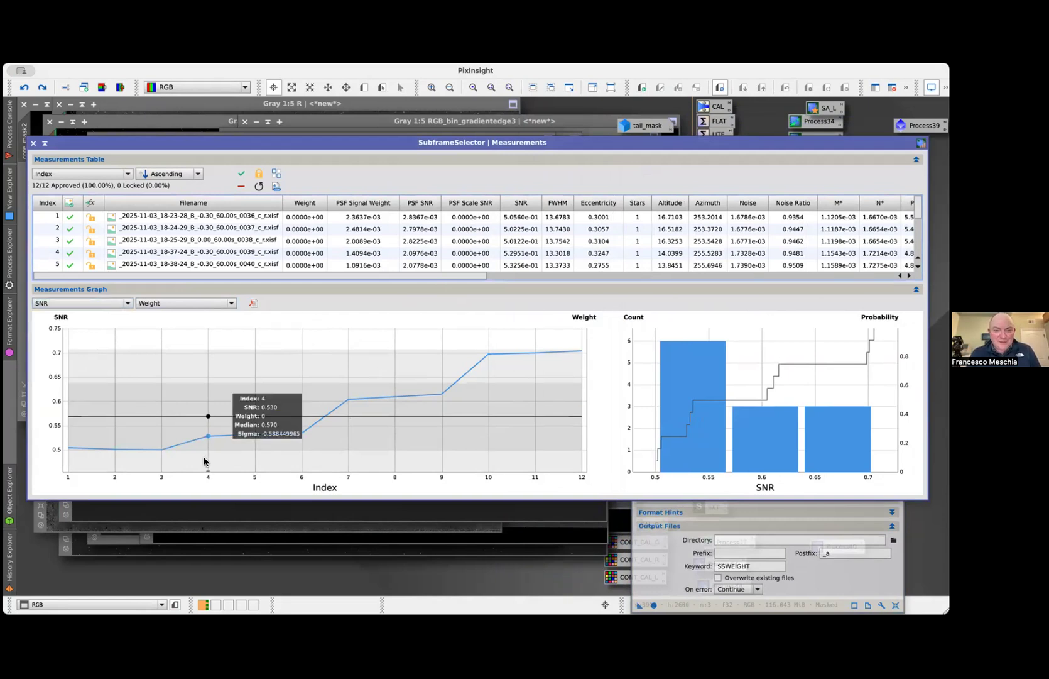
mouse_move(81, 449)
mouse_move(585, 346)
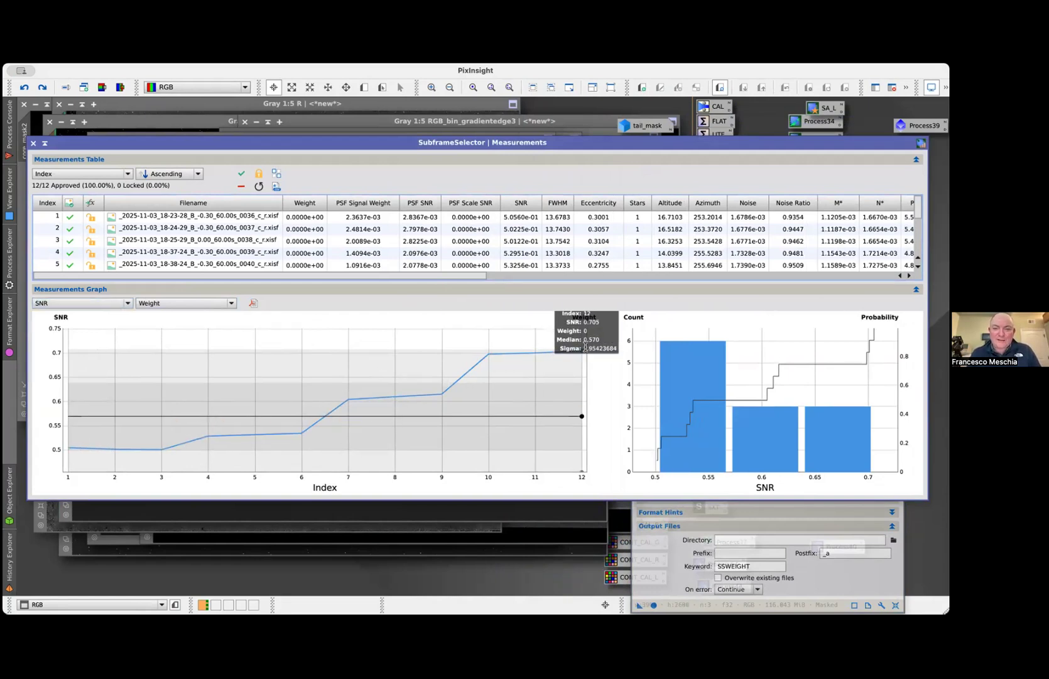
mouse_move(547, 352)
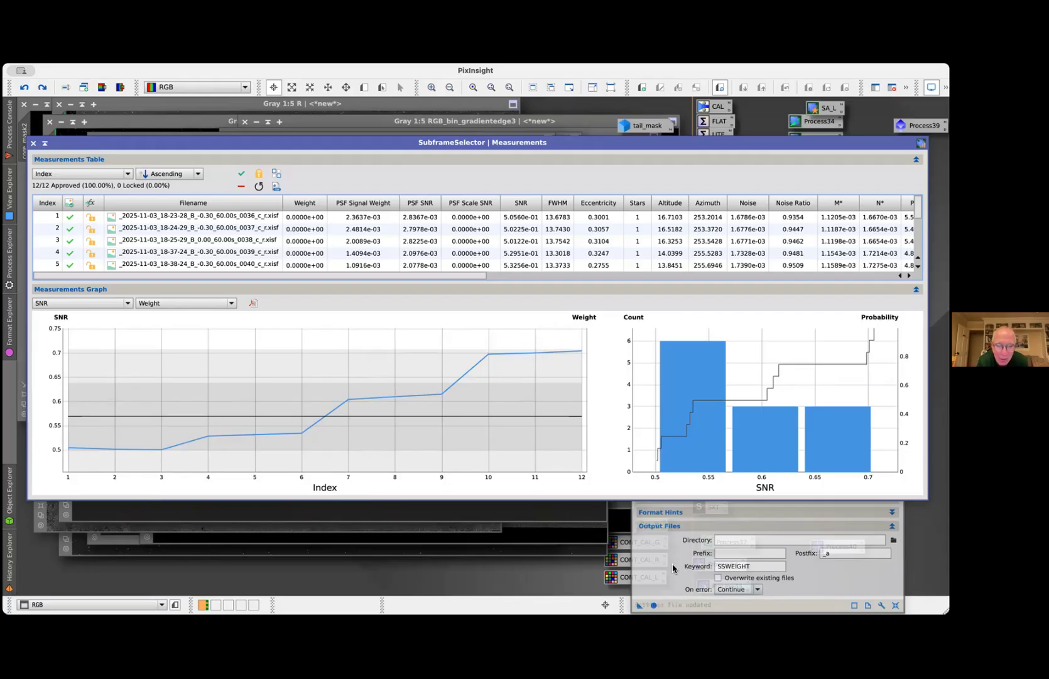
Close SubframeSelector and open the ImageIntegration settings stored in the initial state of comet_B's history
left_click(34, 143)
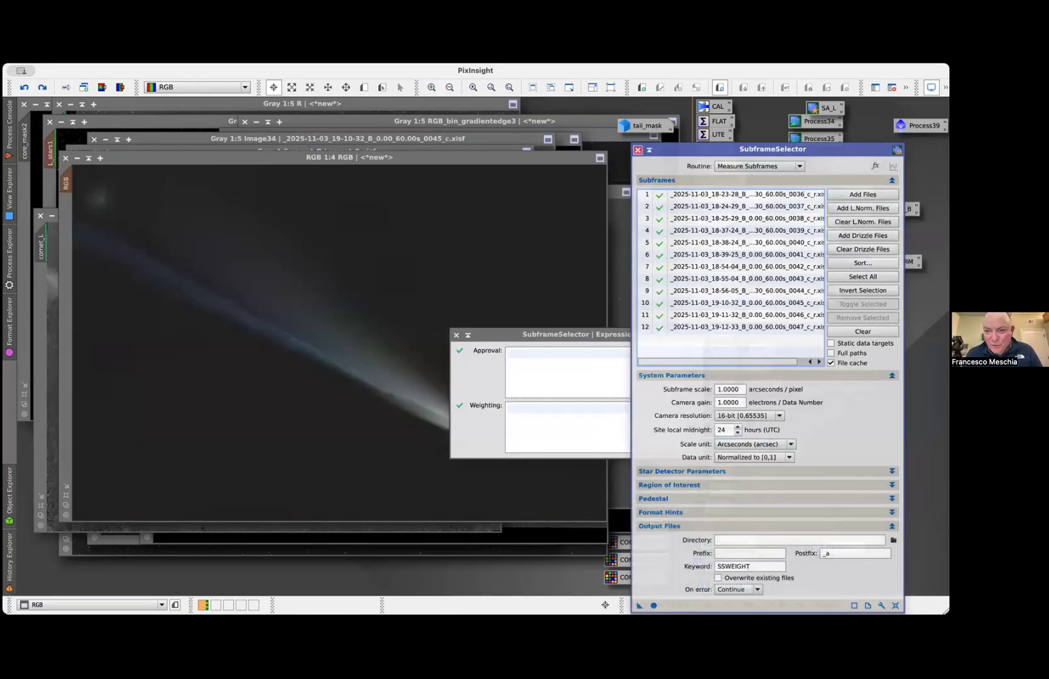
left_click(638, 149)
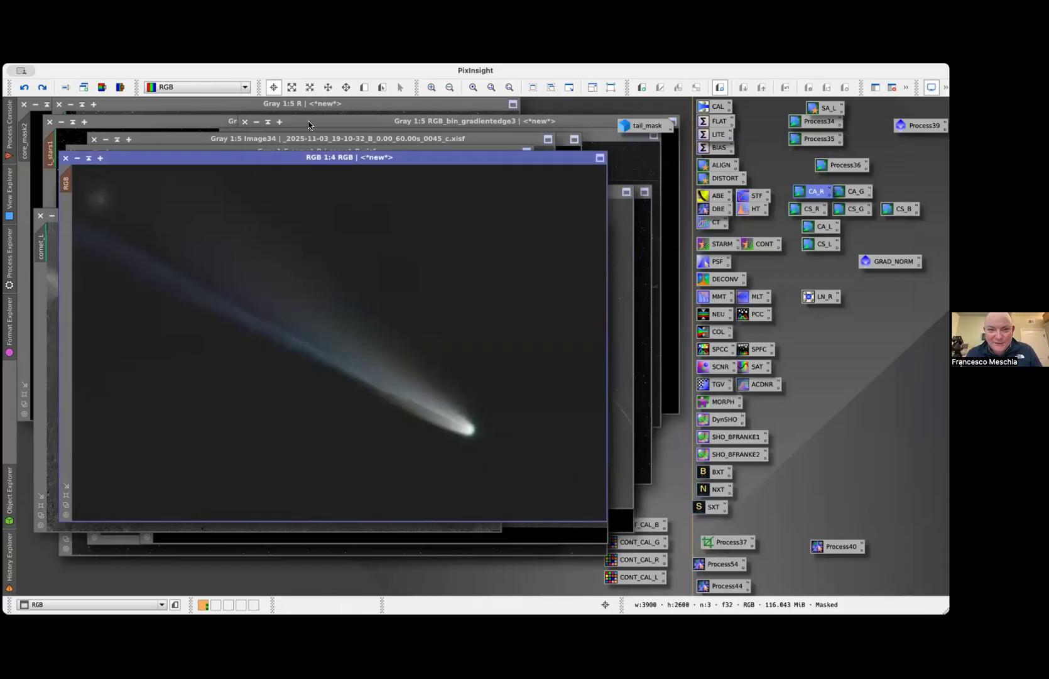
left_click(9, 591)
left_click(83, 586)
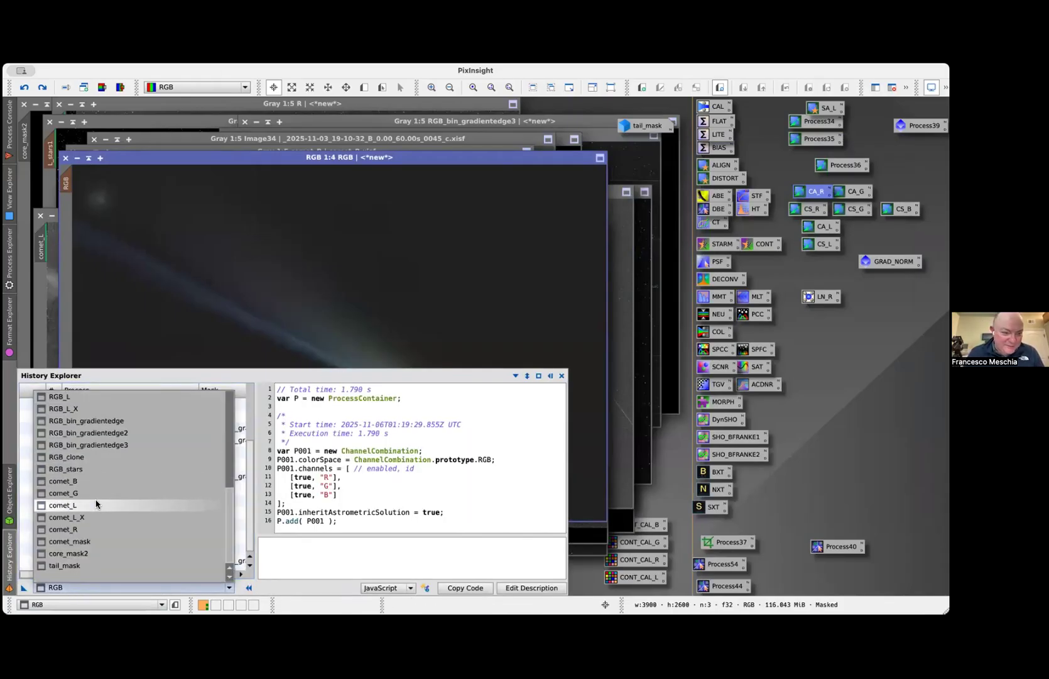
left_click(97, 481)
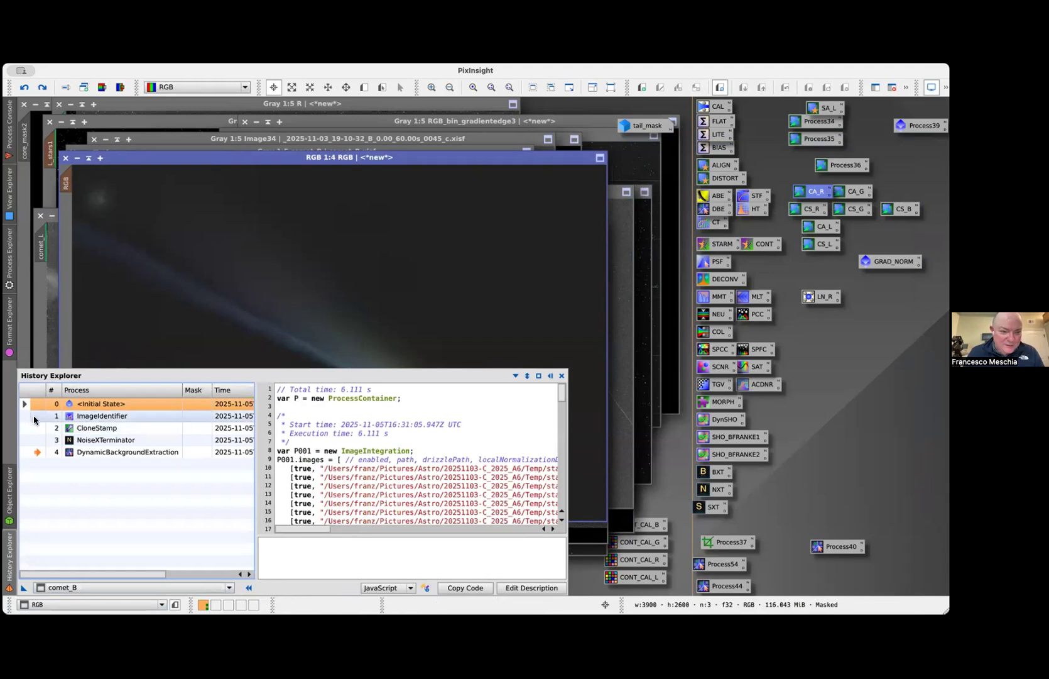
left_click(24, 403)
double_click(95, 415)
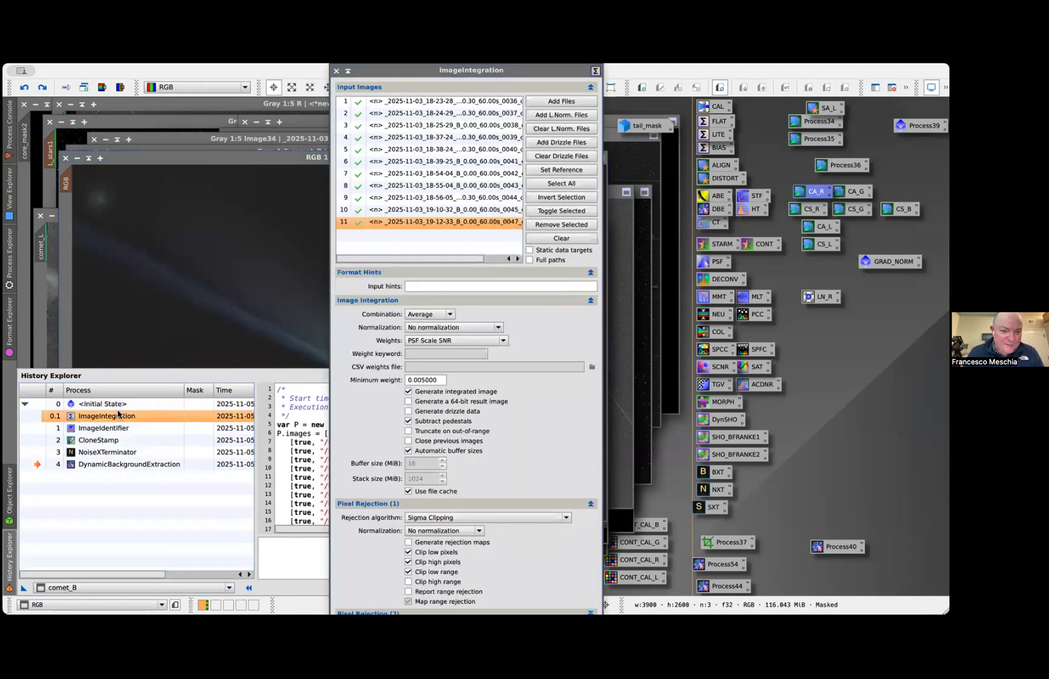
Return comet_B to its ImageIdentifier history state, bring the image to the front, and move the ImageIntegration window clear of it
double_click(38, 404)
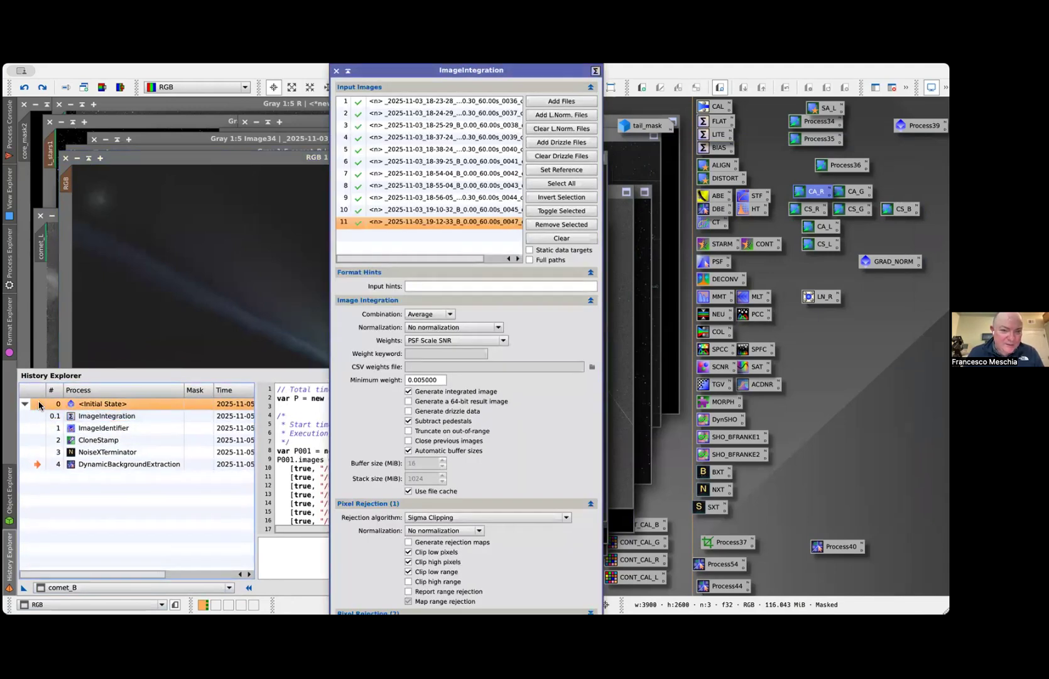
double_click(46, 428)
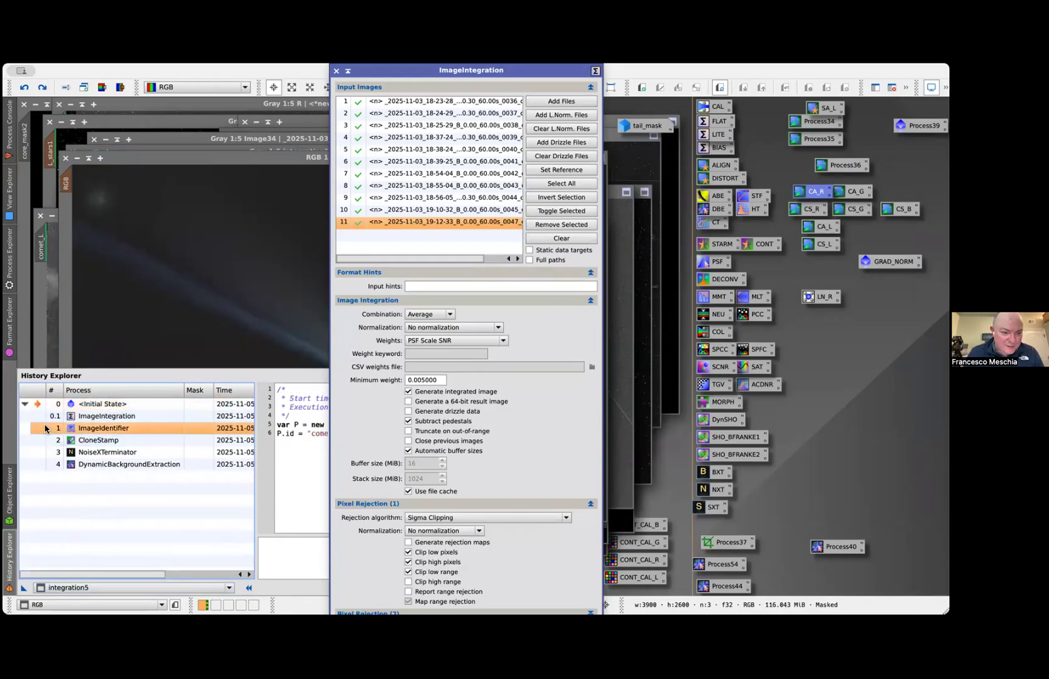
left_click(80, 604)
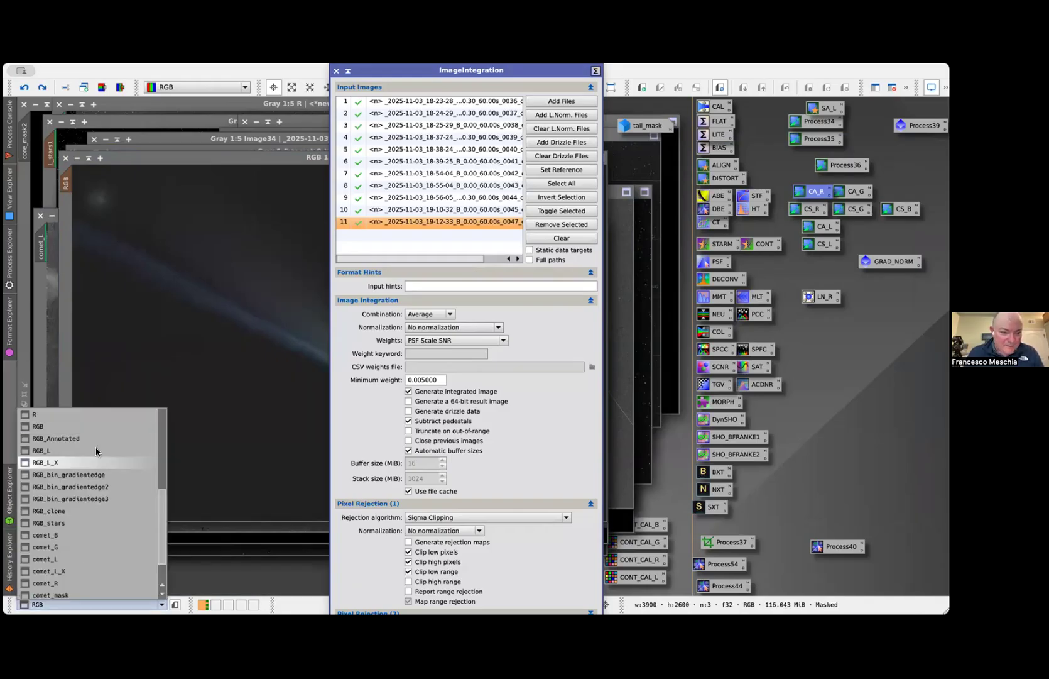
left_click(87, 533)
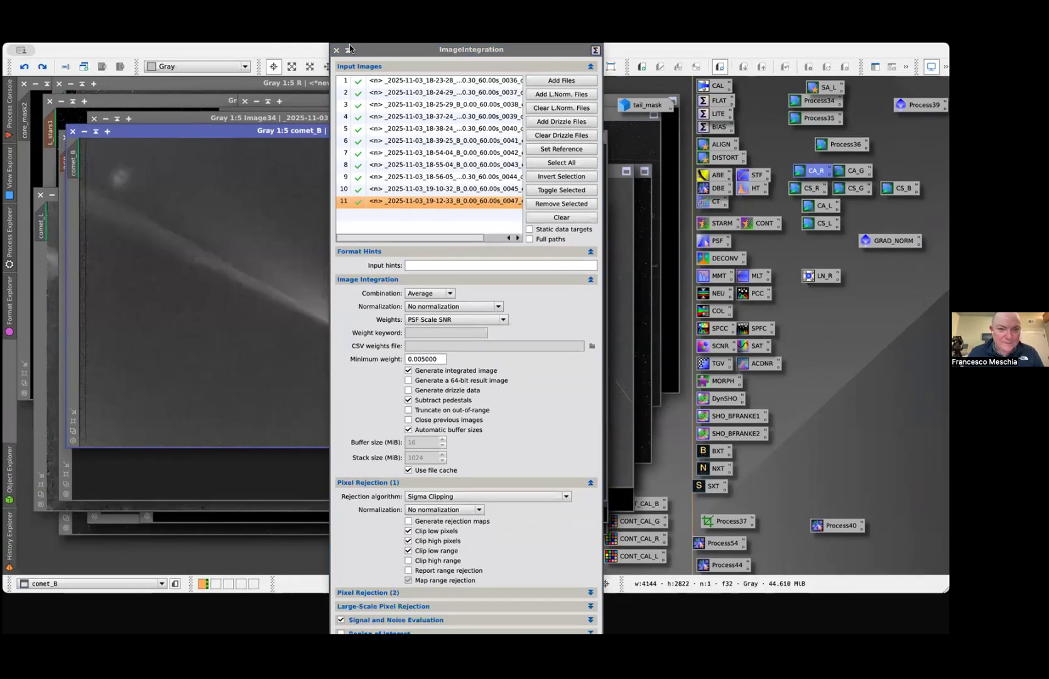
left_click_drag(370, 56, 564, 55)
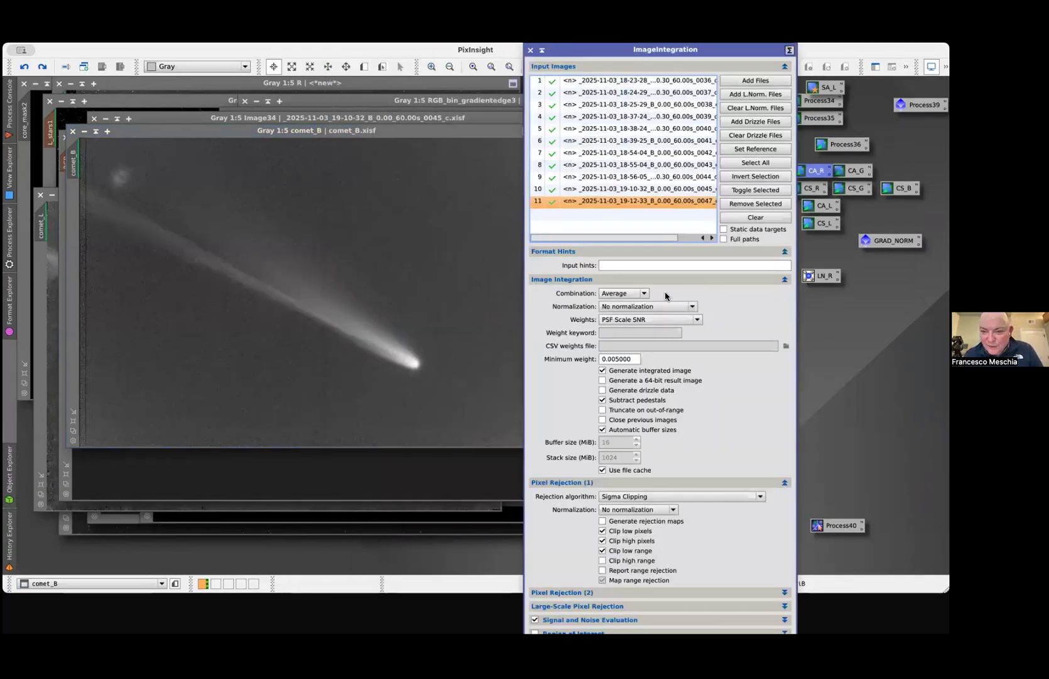
Set the integration weights to Don't care (all weights = 1), clear the local normalization files, and integrate the B frames
left_click(678, 308)
left_click(678, 307)
left_click(678, 319)
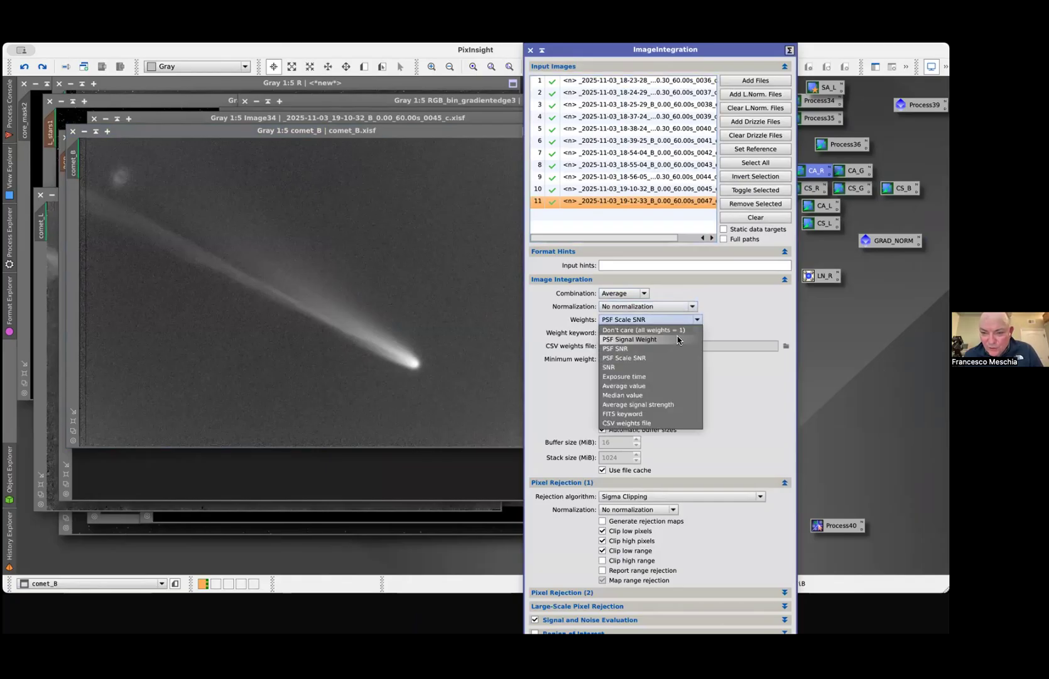
left_click(644, 330)
left_click(642, 284)
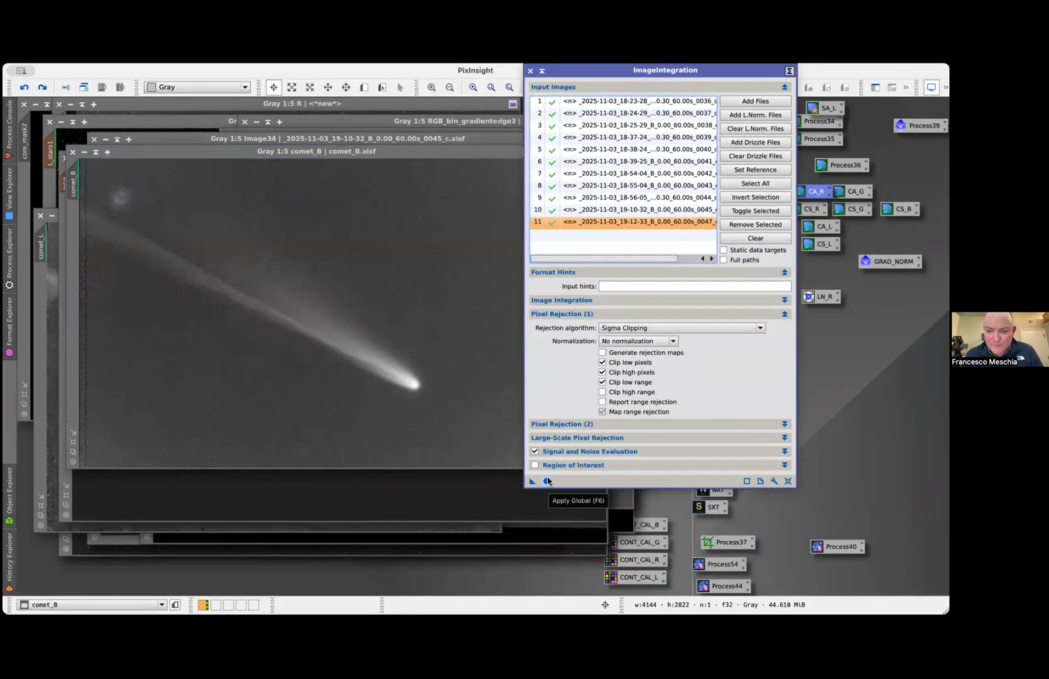
left_click(755, 130)
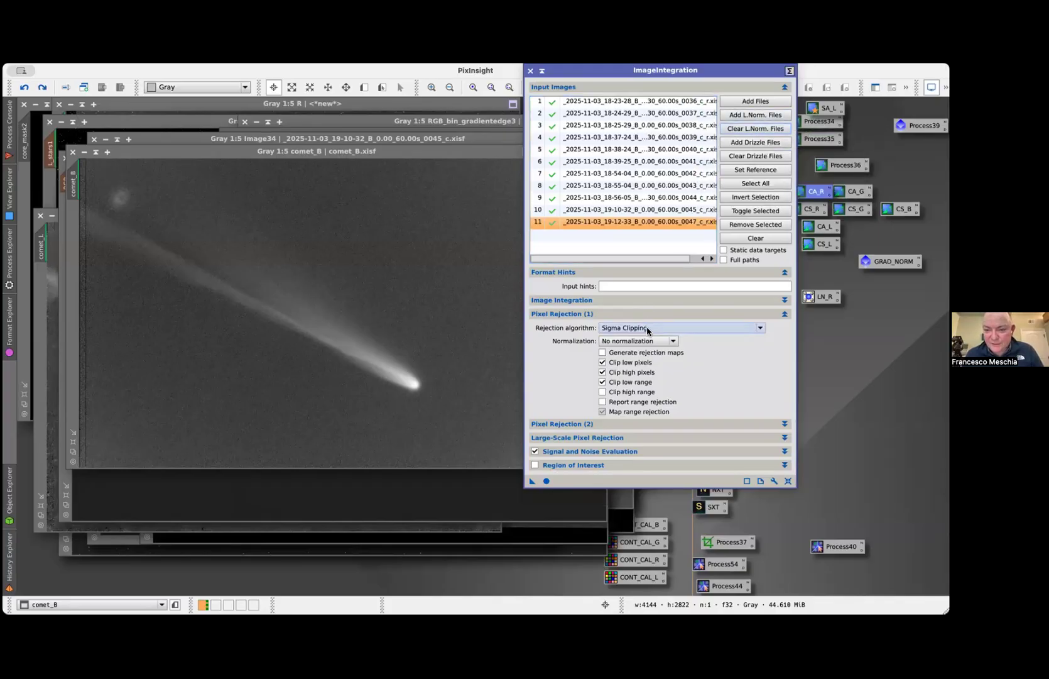
left_click(656, 299)
left_click(656, 298)
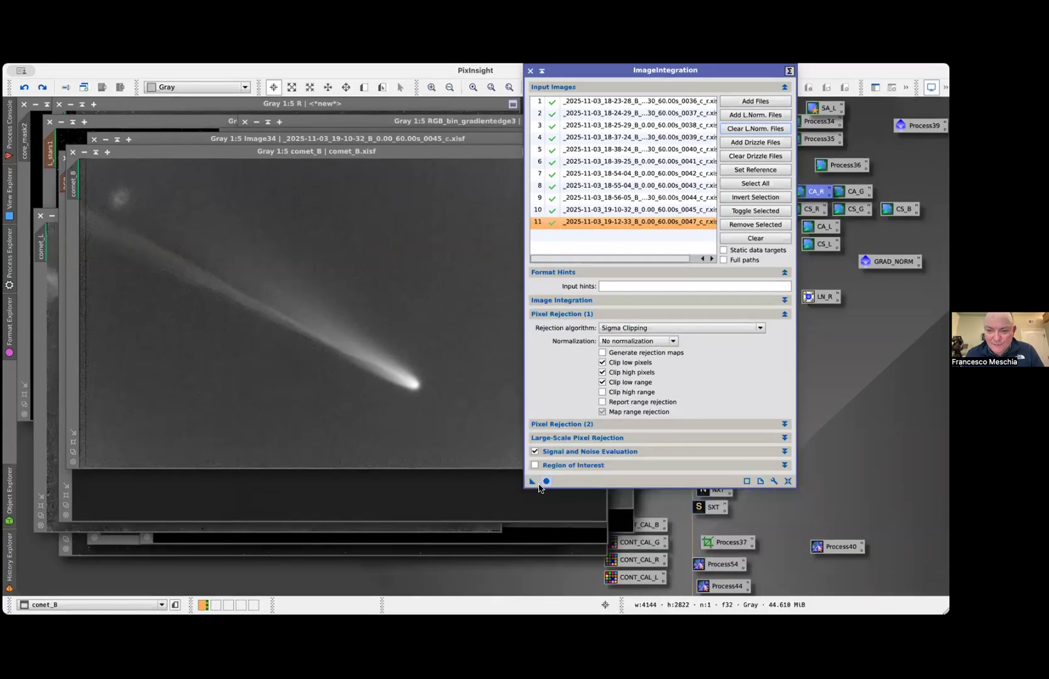
left_click(545, 480)
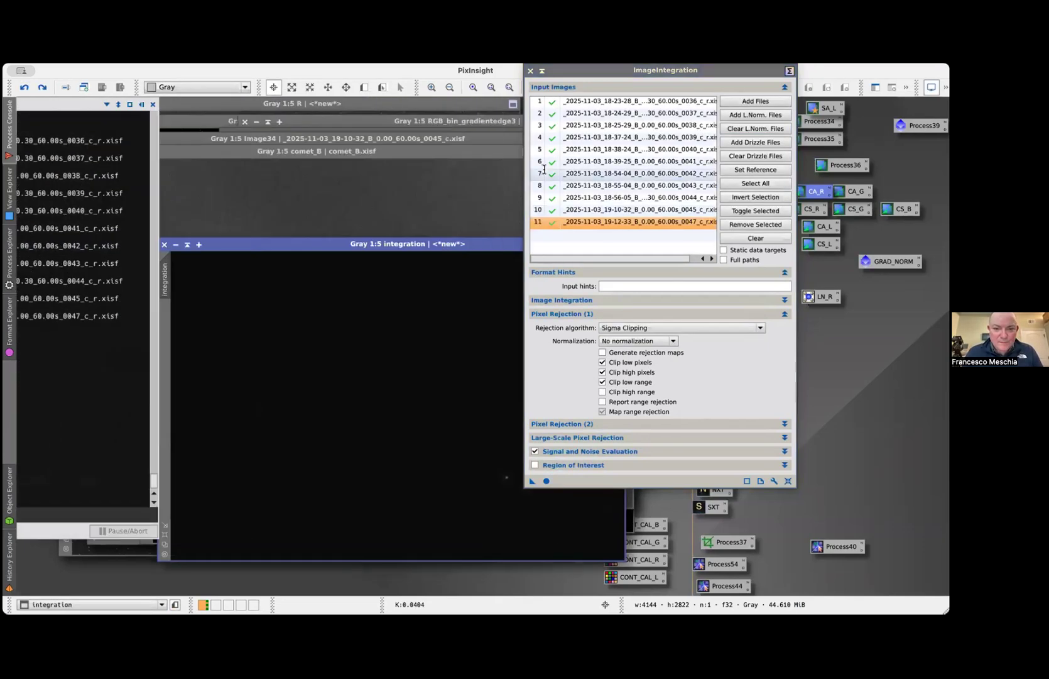
Close ImageIntegration, align the comet_B window over the new integration, and compare the two images by switching repeatedly between them
left_click(530, 70)
left_click_drag(276, 148, 434, 142)
left_click_drag(233, 182, 165, 281)
left_click_drag(320, 144, 253, 243)
key("super+Page_Up")
key("super+Page_Down")
key("super+Page_Up")
key("super+Page_Down")
key("super+Page_Up")
key("super+Page_Down")
key("super+Page_Up")
key("super+Page_Down")
key("super+Page_Up")
key("super+Page_Down")
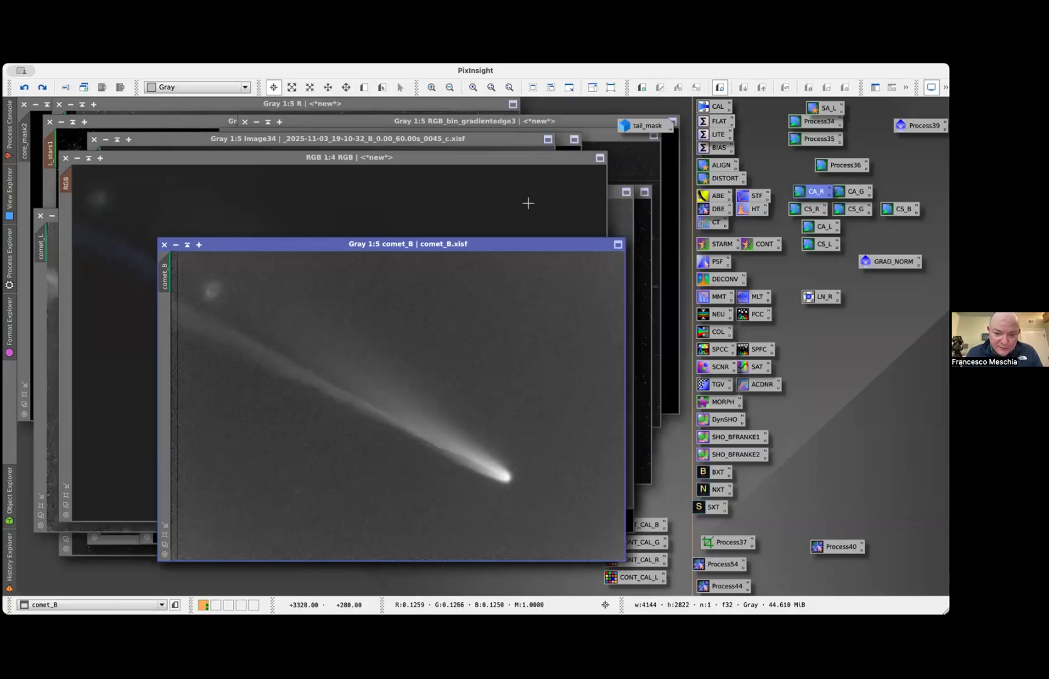
Compare comet_B before and after its current history step by repeatedly undoing and redoing it
key("super+z")
key("super+y")
key("super+z")
key("super+y")
key("super+z")
key("super+y")
key("super+z")
key("super+y")
key("super+z")
key("super+y")
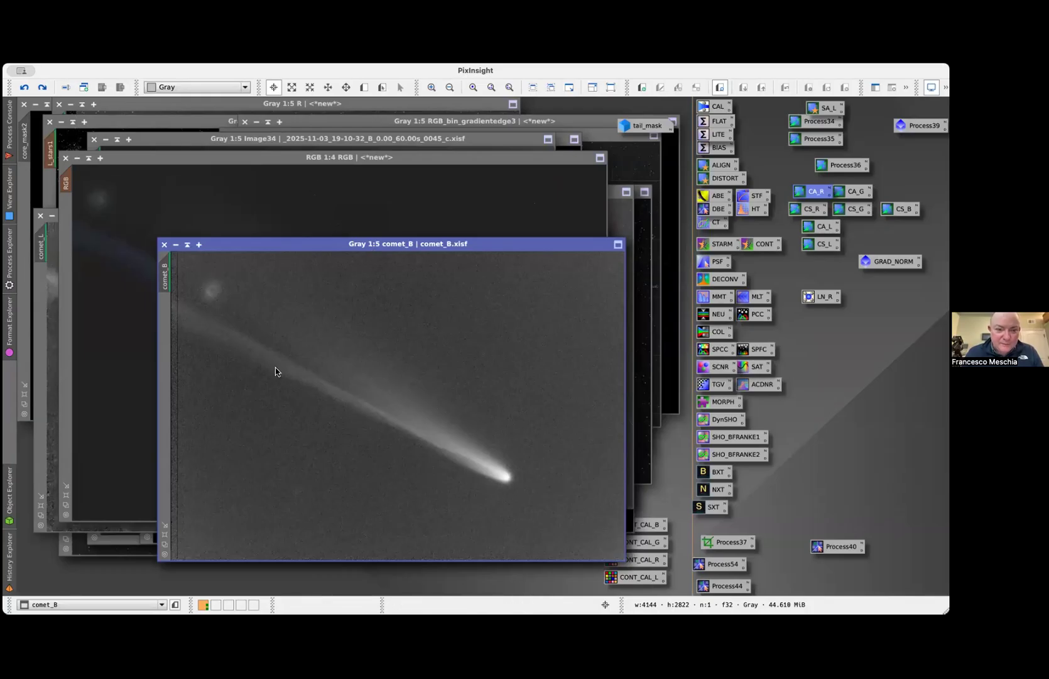
Reopen SubframeSelector and add all the B frames' .xnml local normalization files from the registered folder
left_click(423, 356)
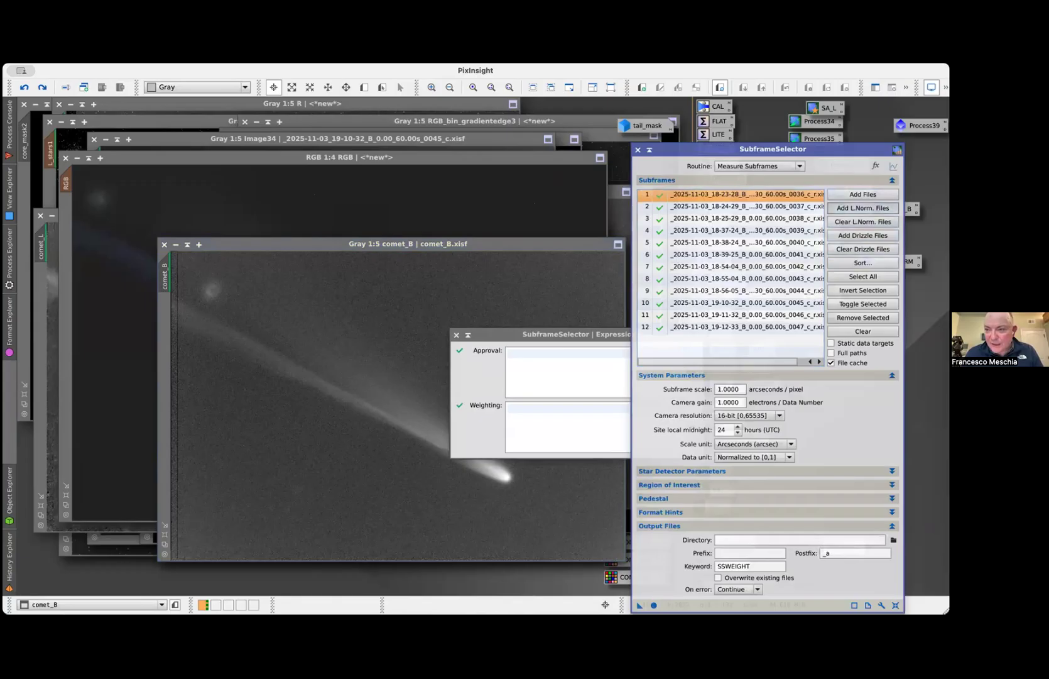
left_click(863, 208)
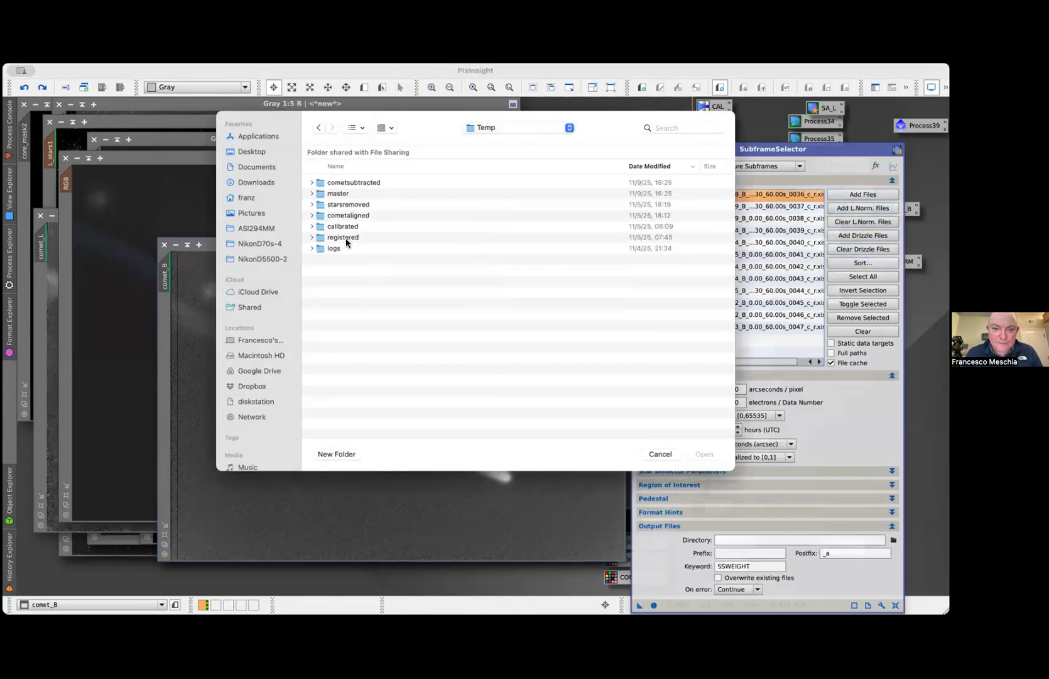
double_click(343, 238)
double_click(390, 216)
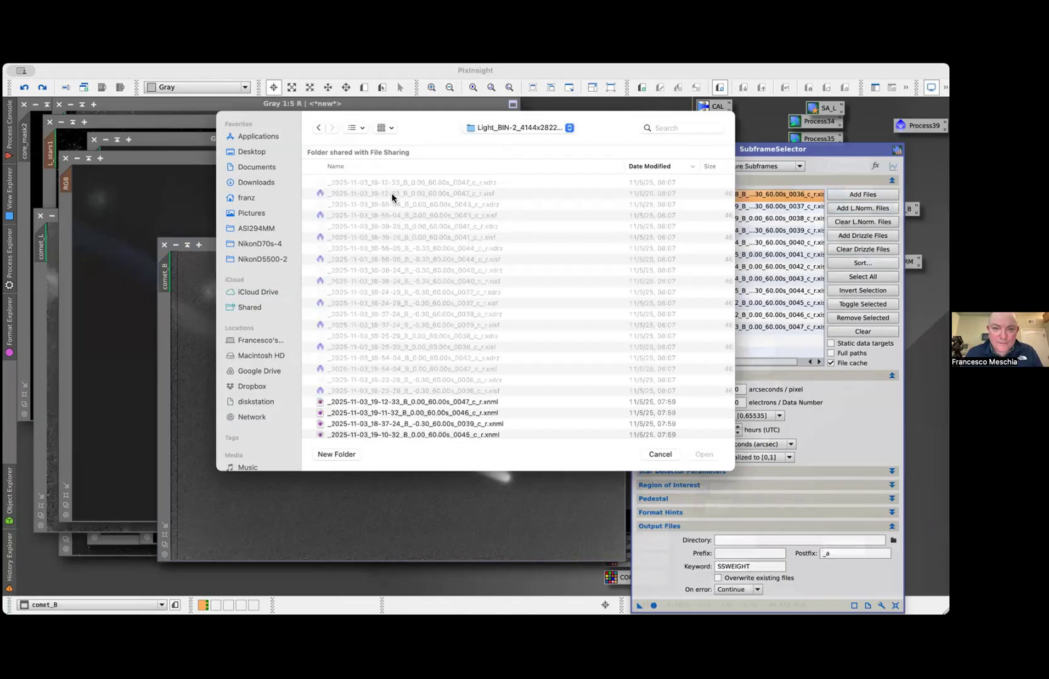
left_click(414, 402)
scroll(414, 400, "down", 5)
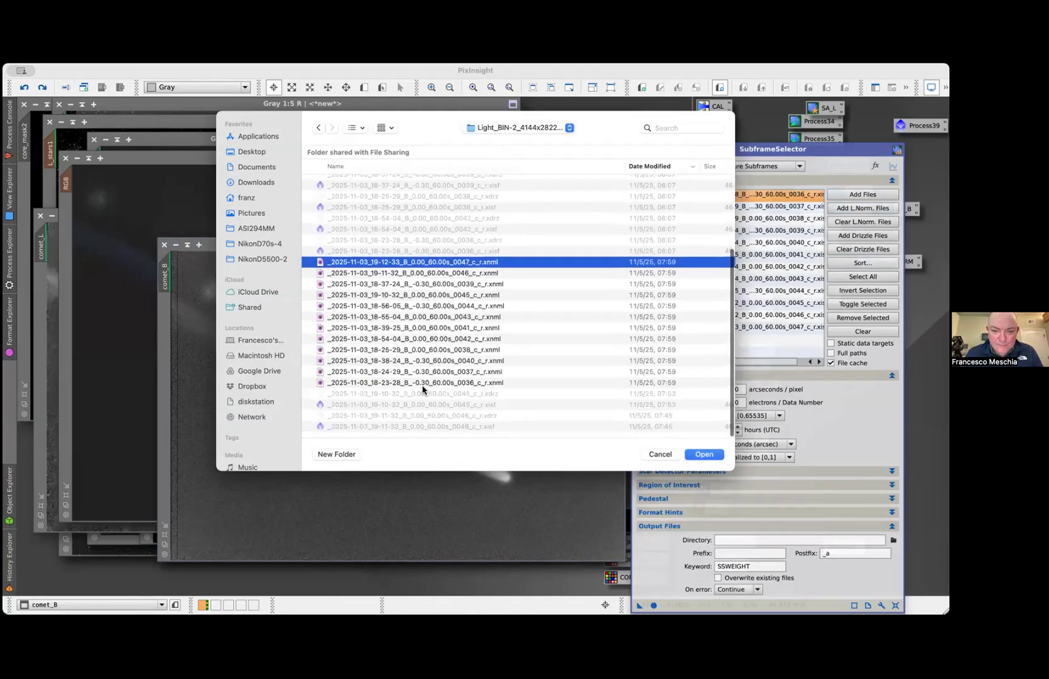
left_click(423, 385, "shift")
left_click(704, 453)
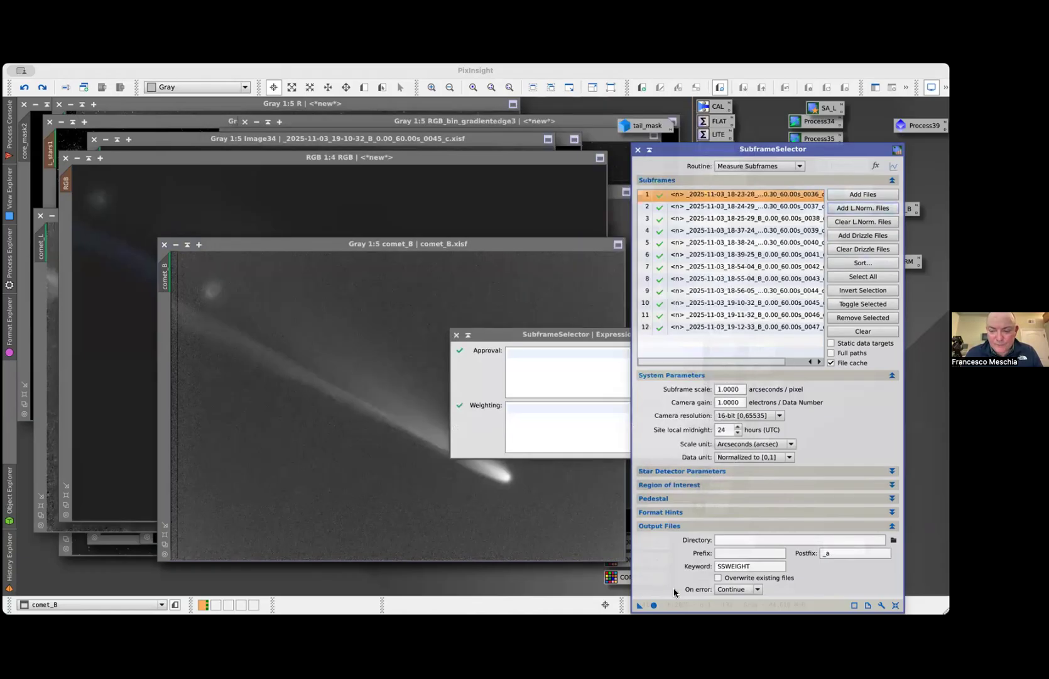
Measure the B subframes and plot PSF Scale SNR in the measurements graph, switching briefly to PSF SNR for comparison
left_click(654, 604)
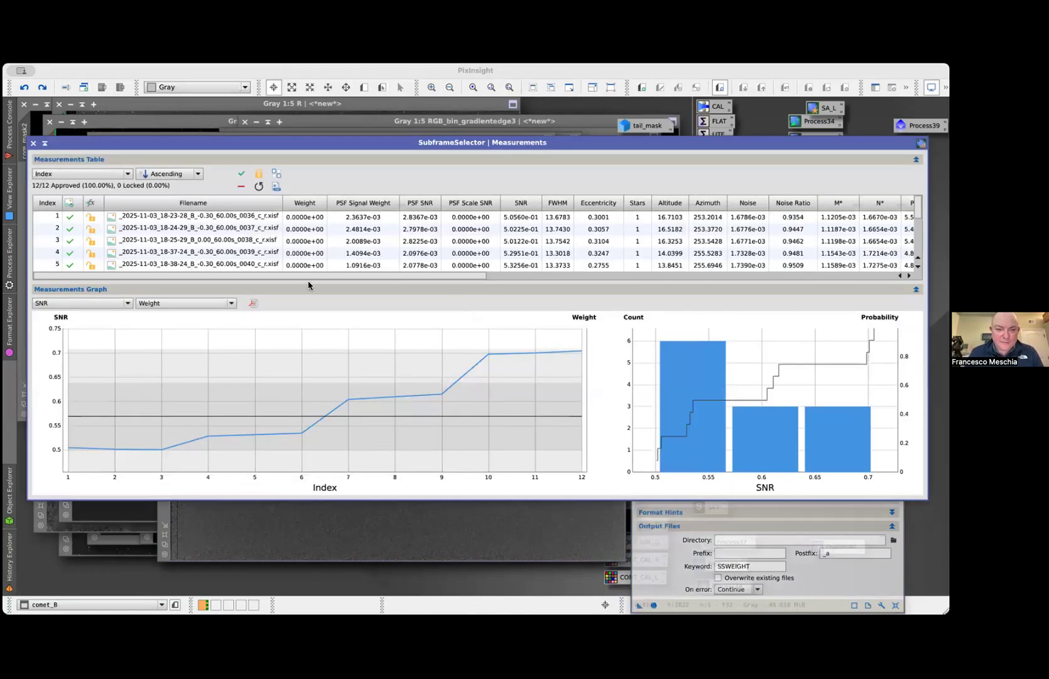
left_click(112, 303)
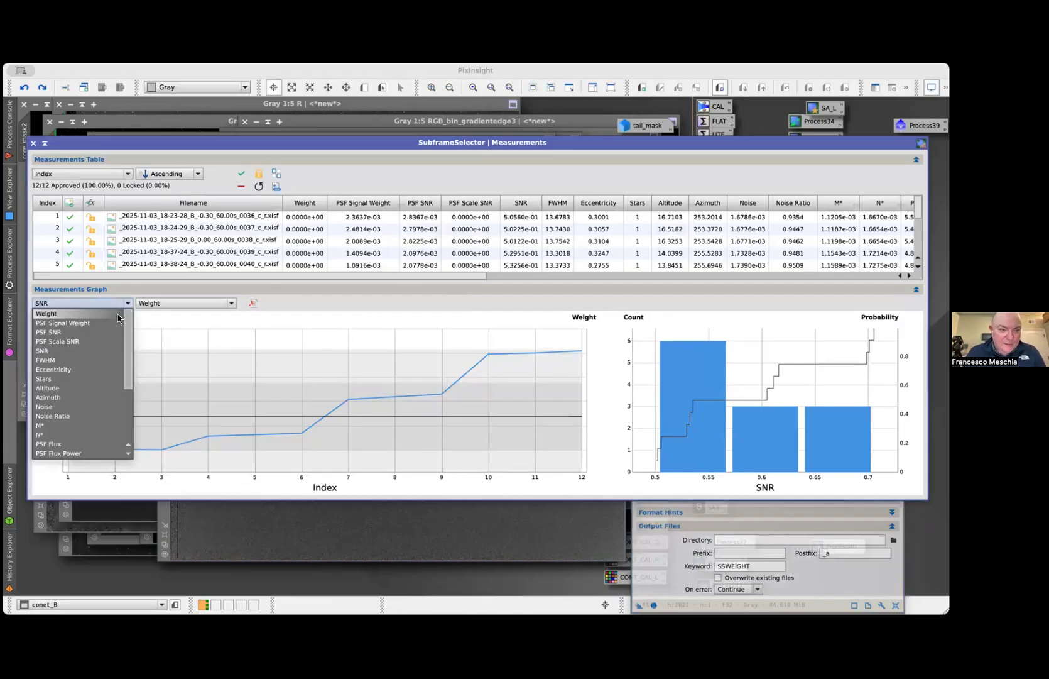
left_click(99, 343)
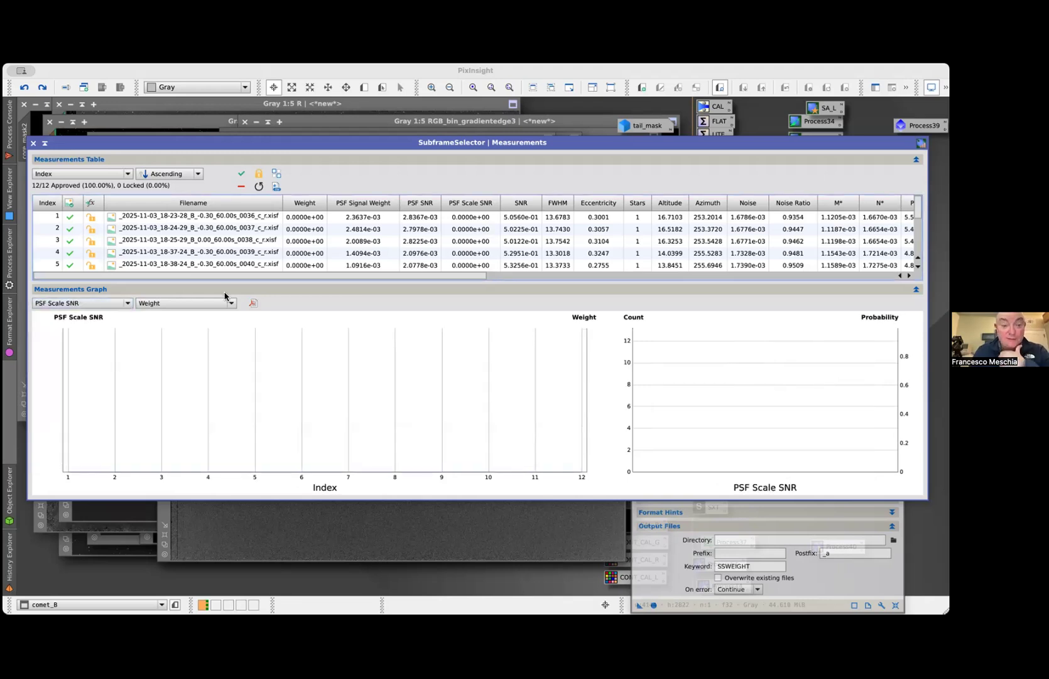
left_click(104, 301)
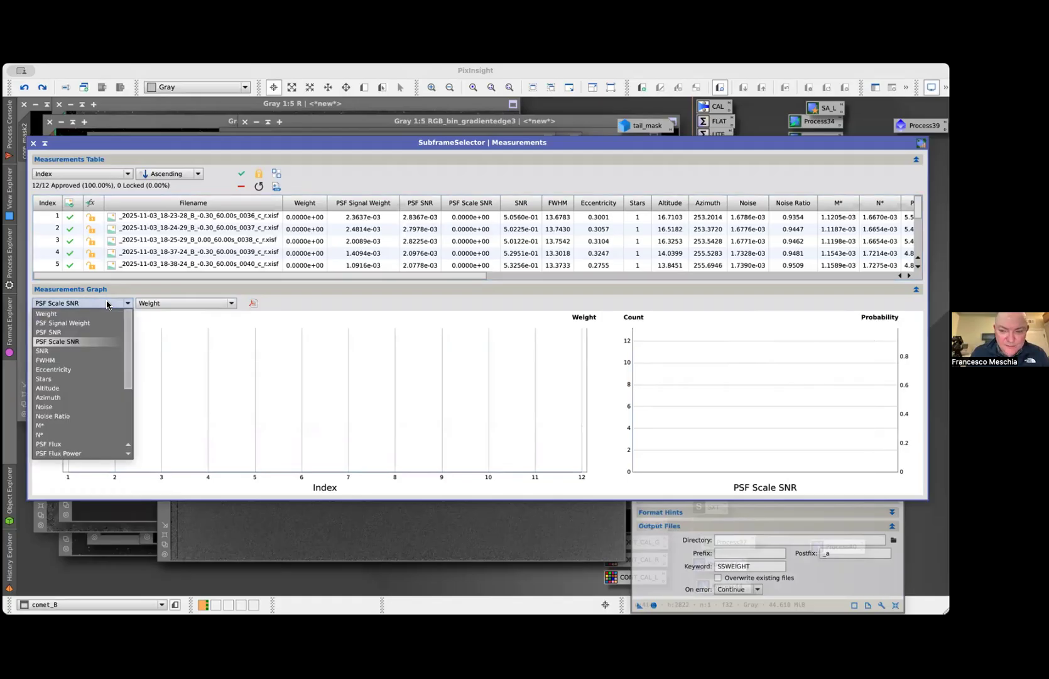
left_click(99, 333)
left_click(104, 304)
left_click(95, 341)
mouse_move(481, 464)
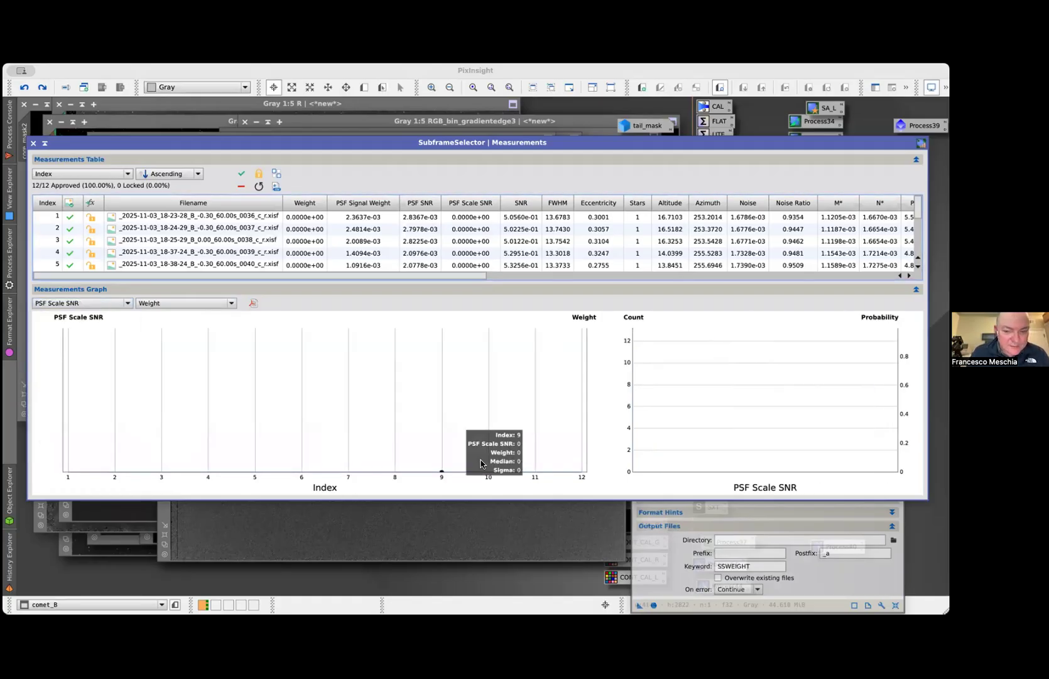
Check the PSF Scale SNR values of the B subframes in the measurements table
left_click(633, 538)
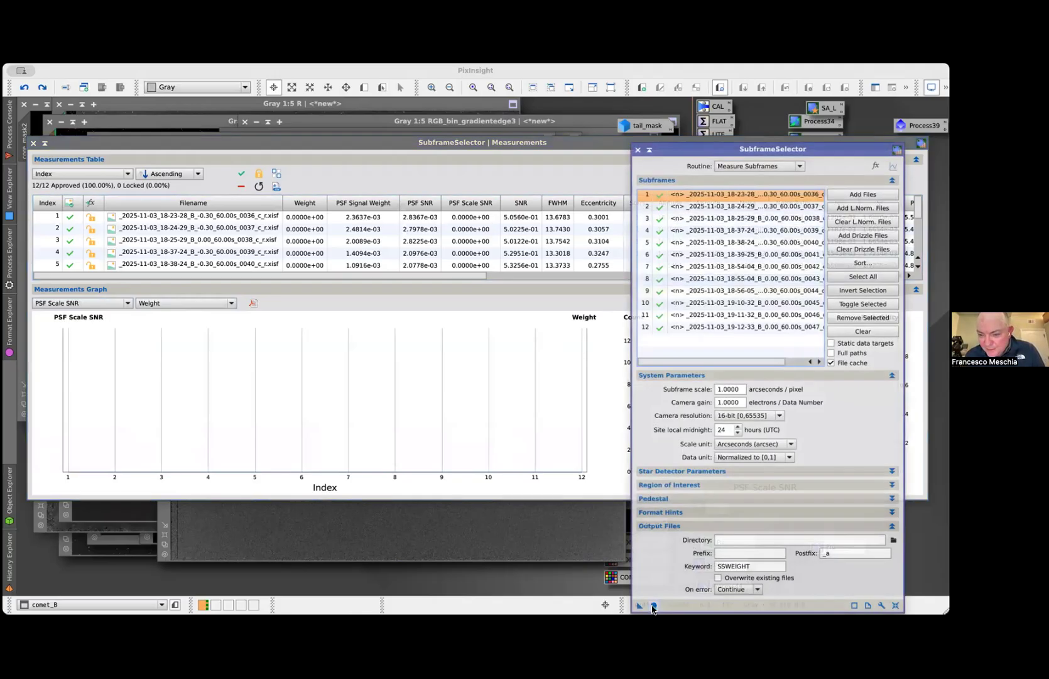
mouse_move(441, 367)
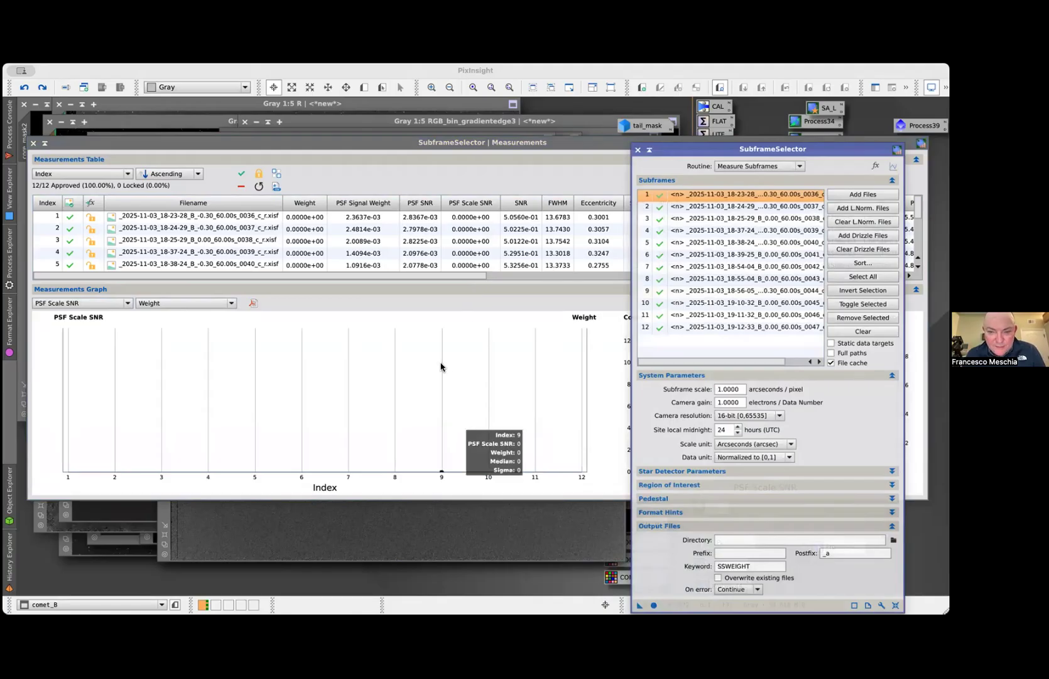
scroll(213, 225, "right", 10)
scroll(286, 237, "left", 10)
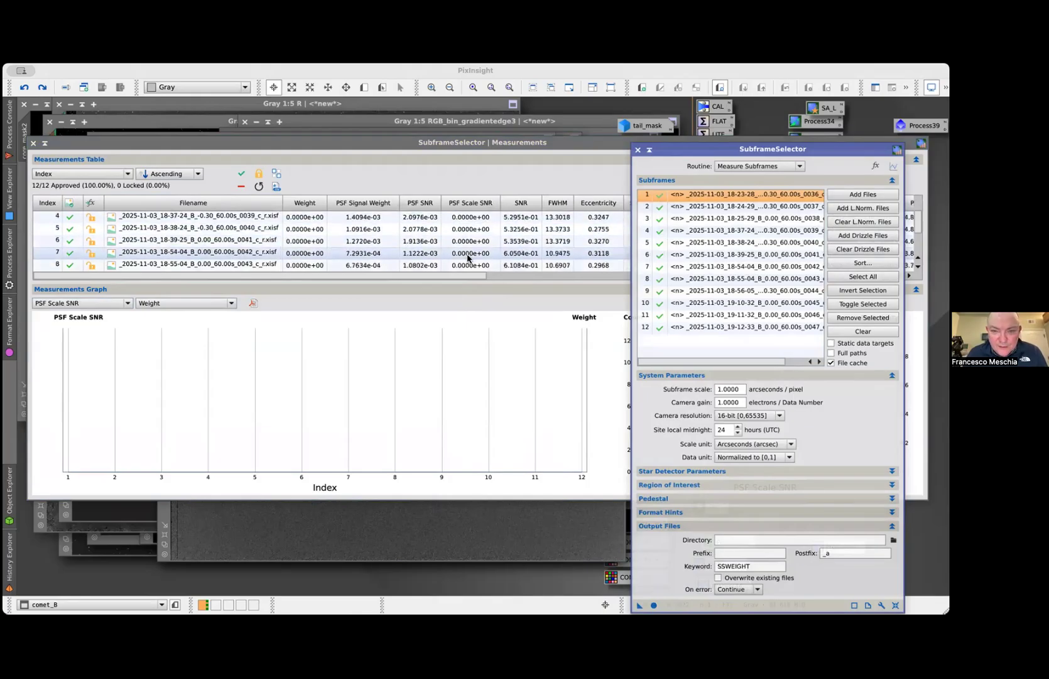
Plot the B subframes' PSF Signal Weight and PSF SNR in the measurements graph
left_click(106, 304)
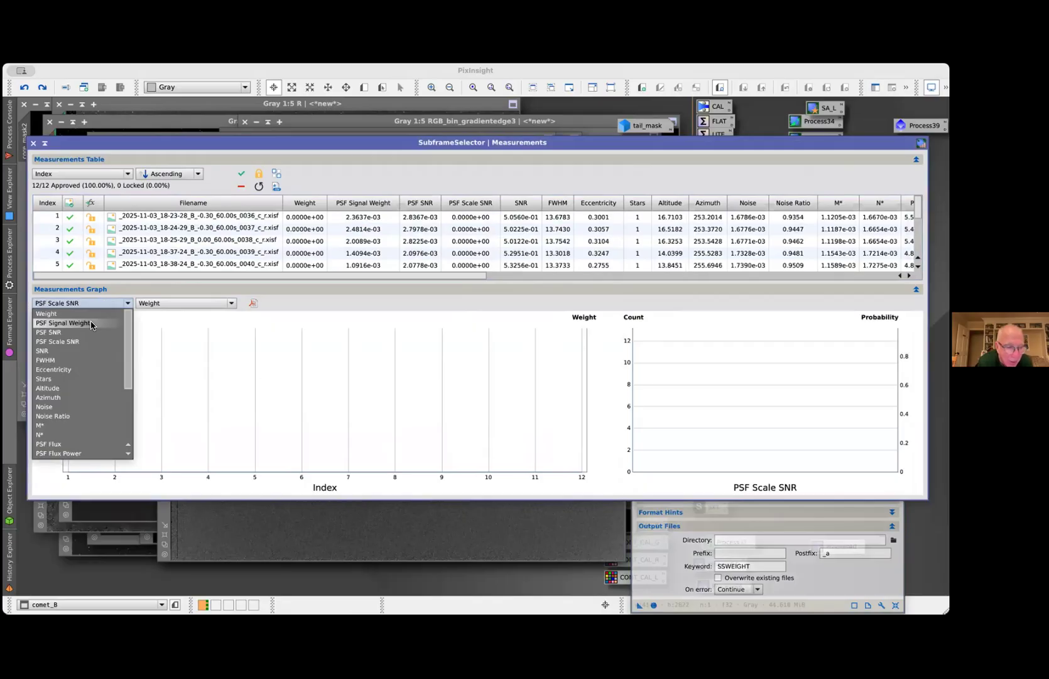
left_click(91, 323)
left_click(105, 305)
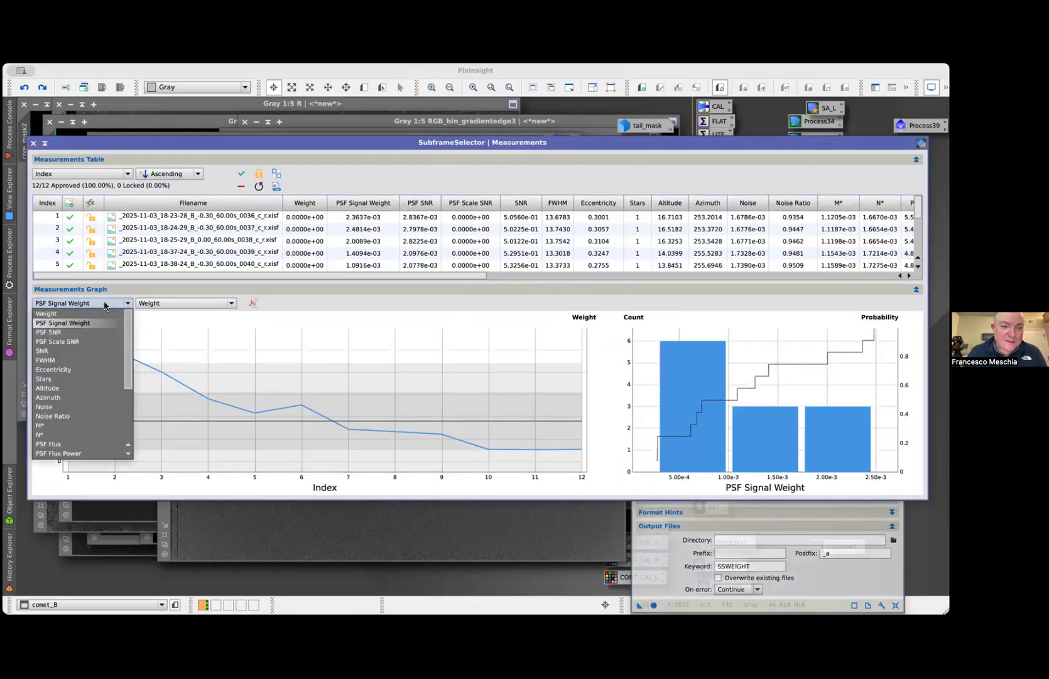
left_click(86, 333)
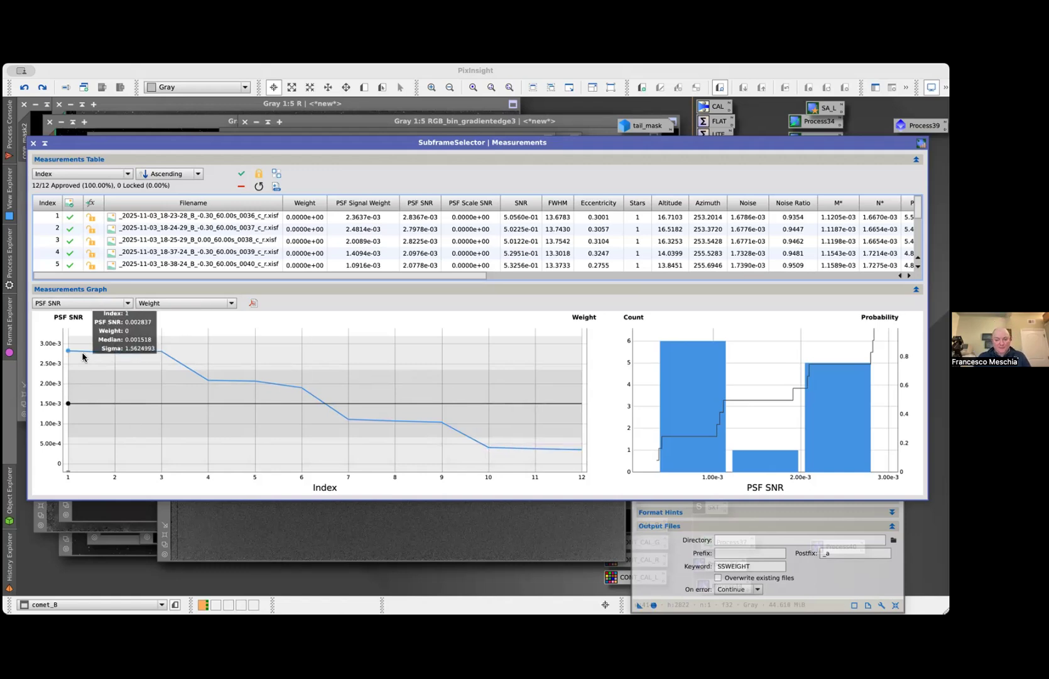
Close the SubframeSelector measurements, expressions and main windows
left_click(33, 145)
left_click(456, 334)
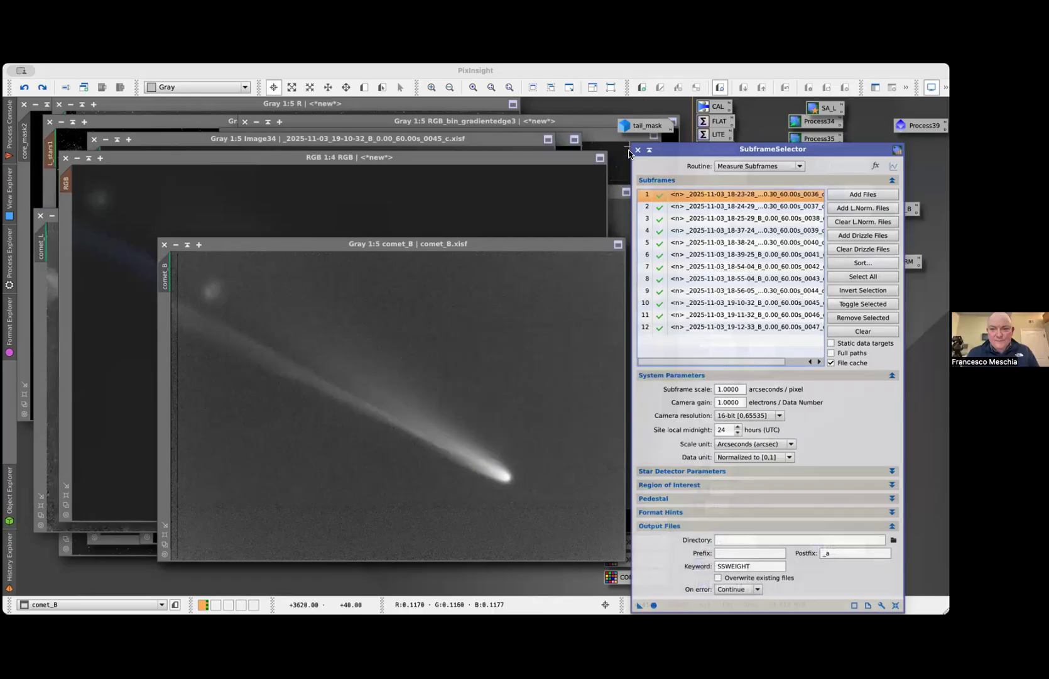
left_click(638, 149)
Compare the new integration with comet_B by switching repeatedly between the two image windows
key("super+Page_Down")
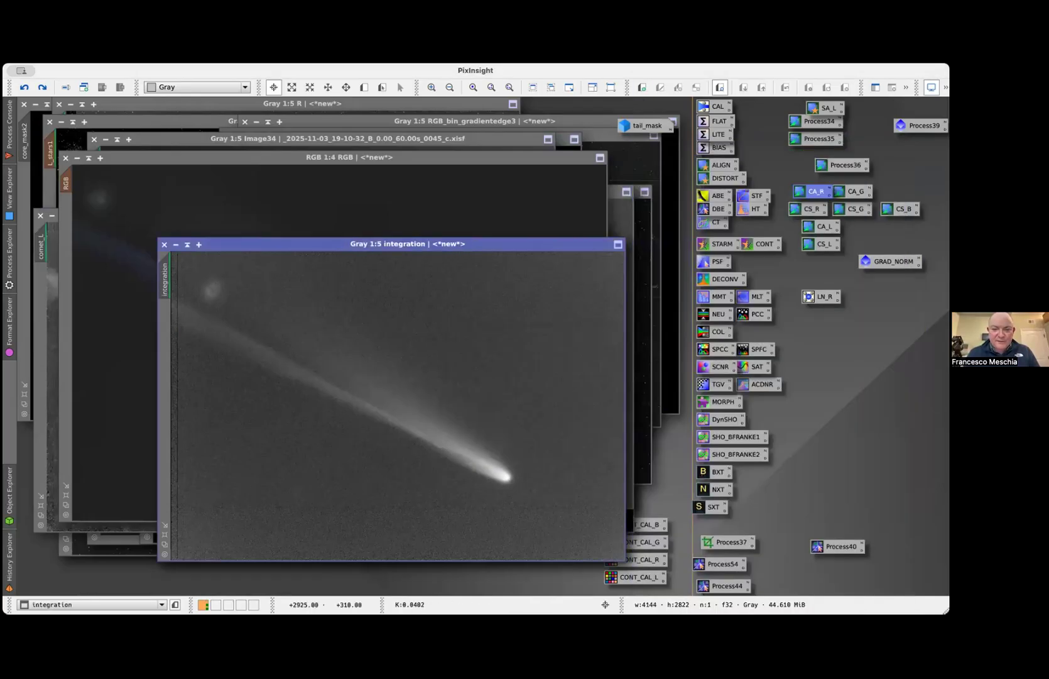
key("super+Page_Up")
key("super+Page_Down")
key("super+Page_Up")
key("super+Page_Down")
key("super+Page_Up")
key("super+Page_Down")
key("super+Page_Up")
key("super+Page_Down")
key("super+Page_Up")
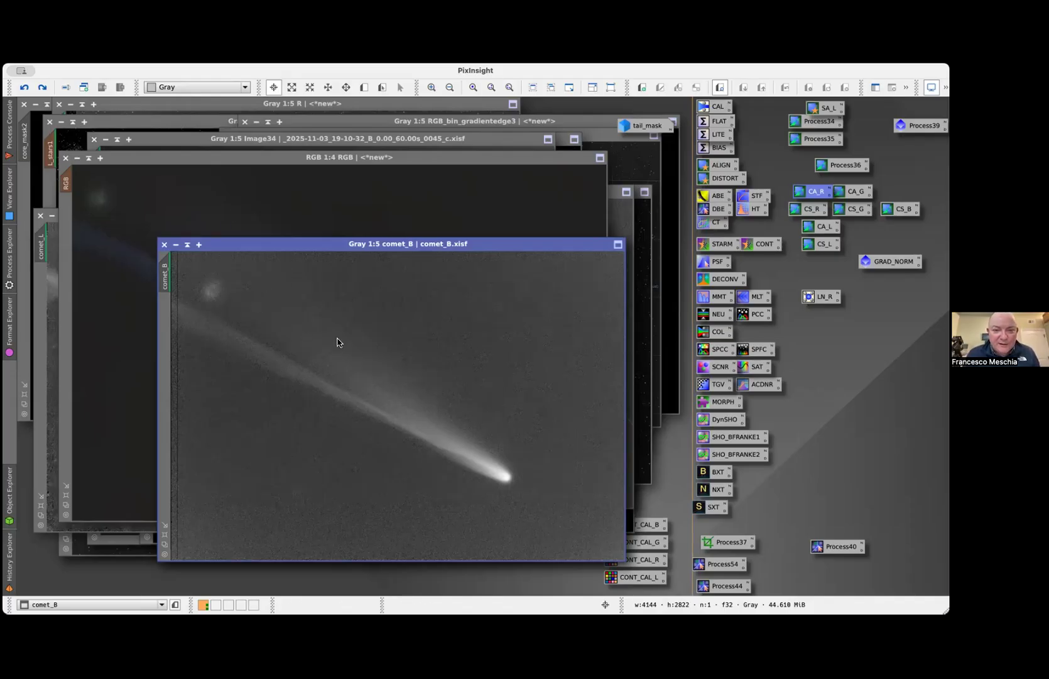
left_click(402, 321)
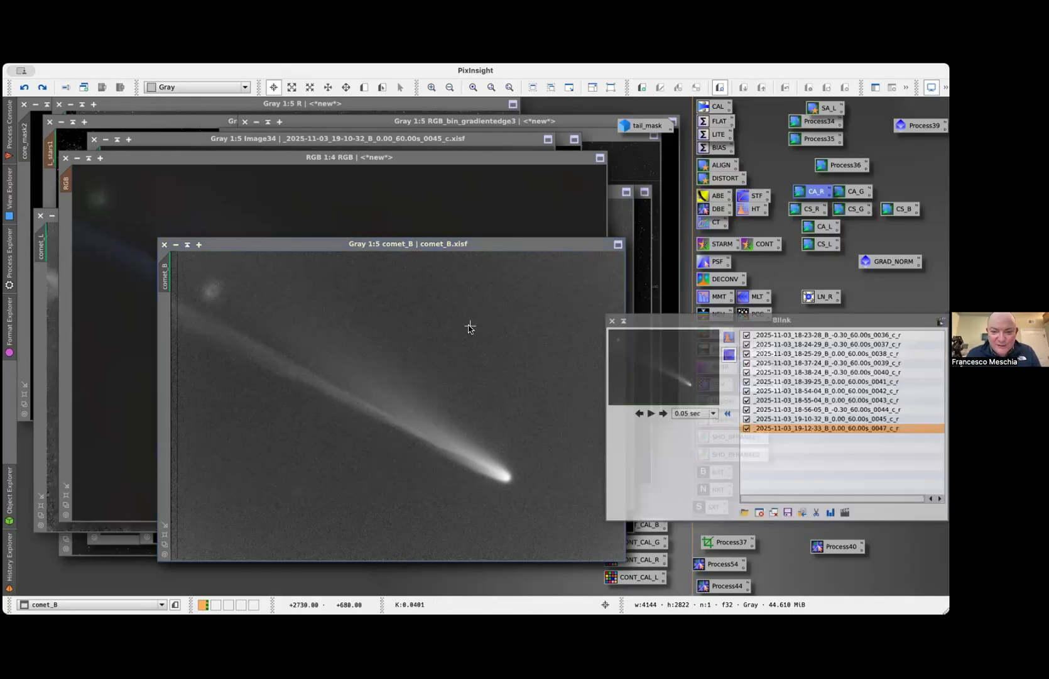
left_click(770, 513)
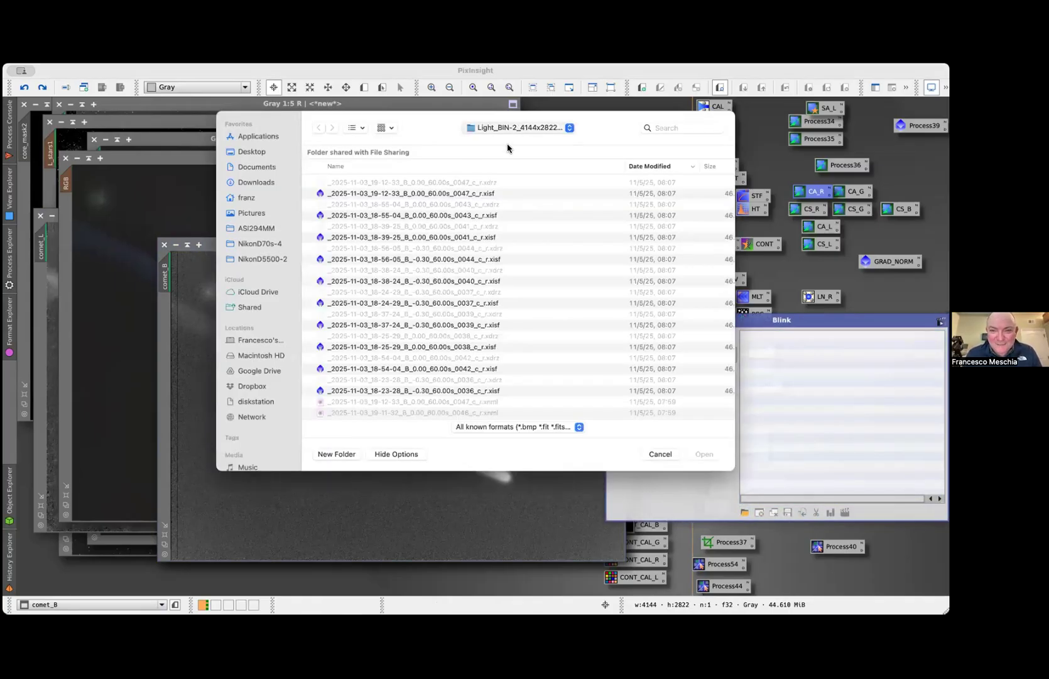
left_click(510, 152)
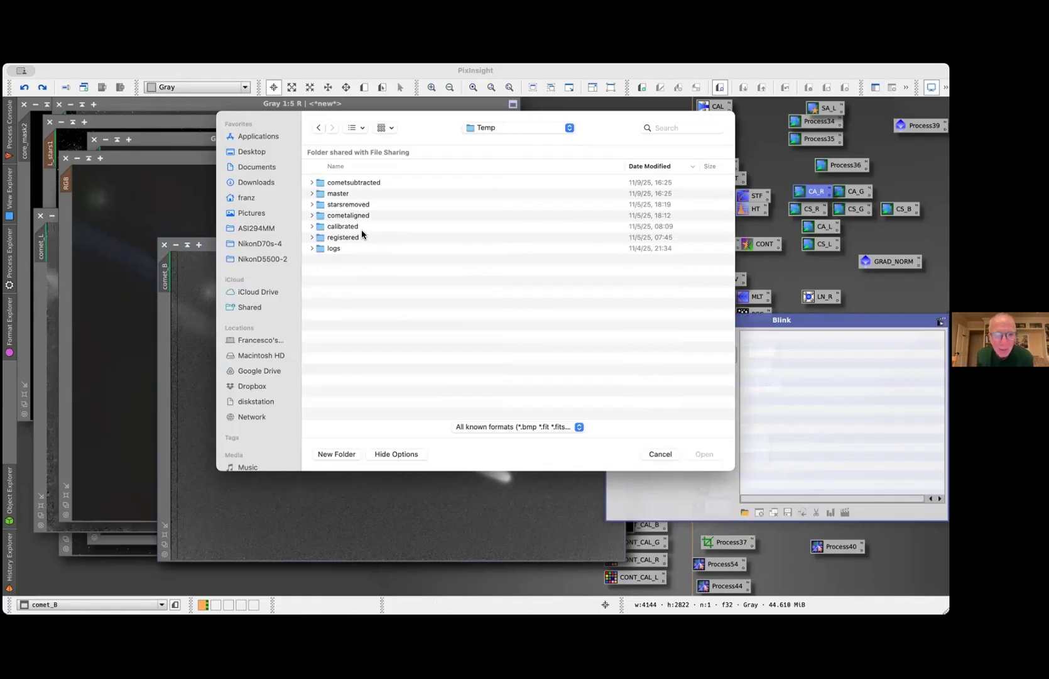
left_click(660, 454)
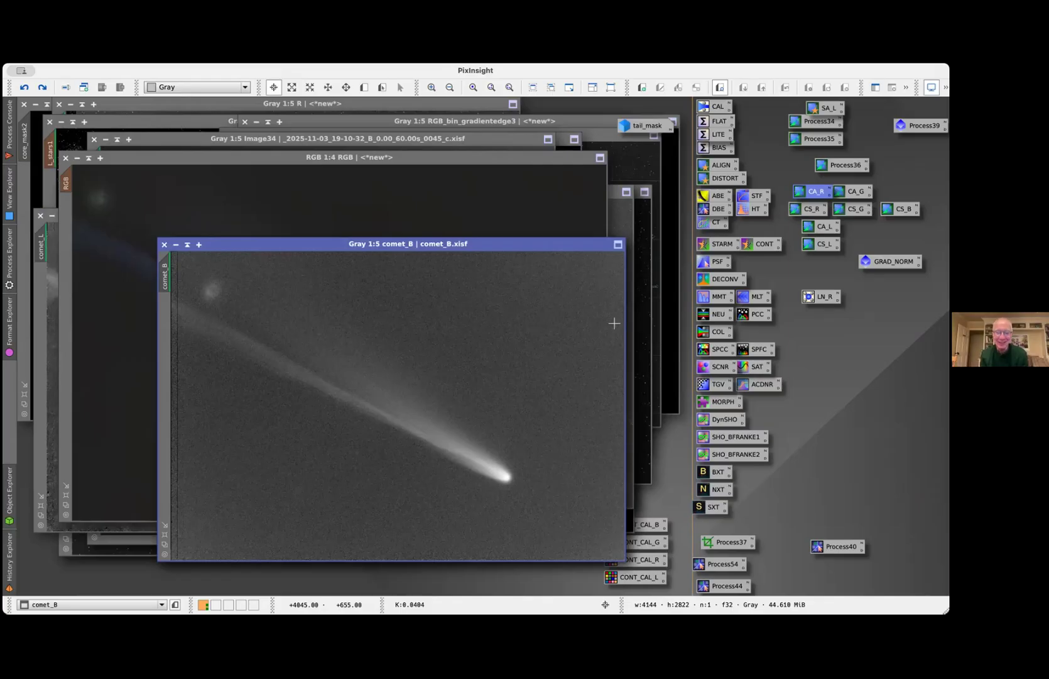
Bring the Image31 window with the single B frame 0036 to the front
key("ctrl+Tab")
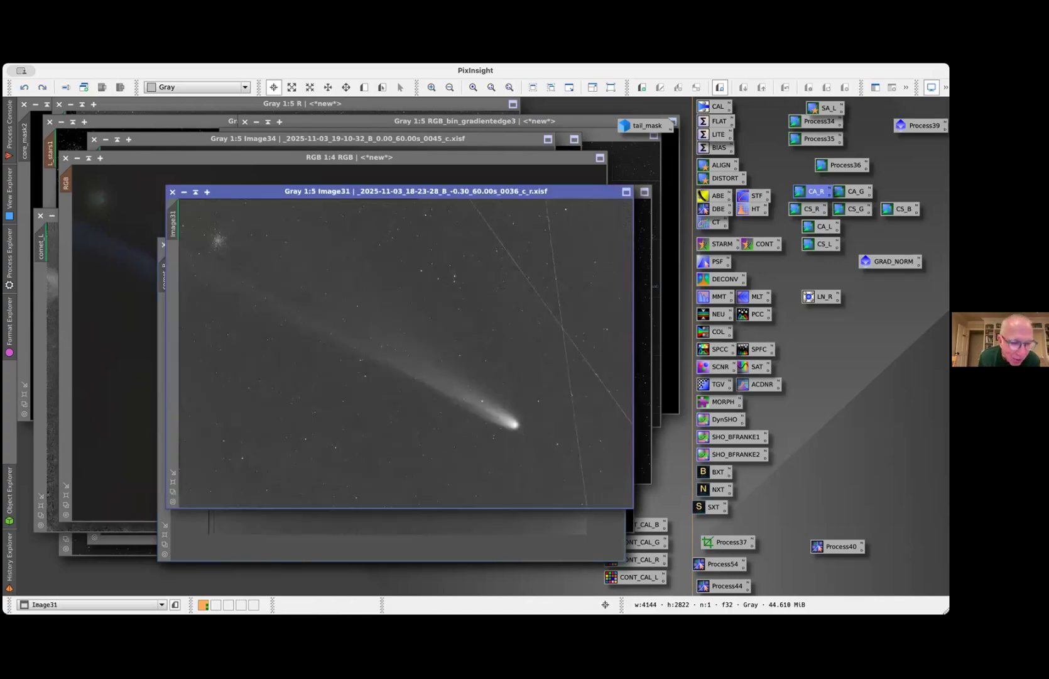